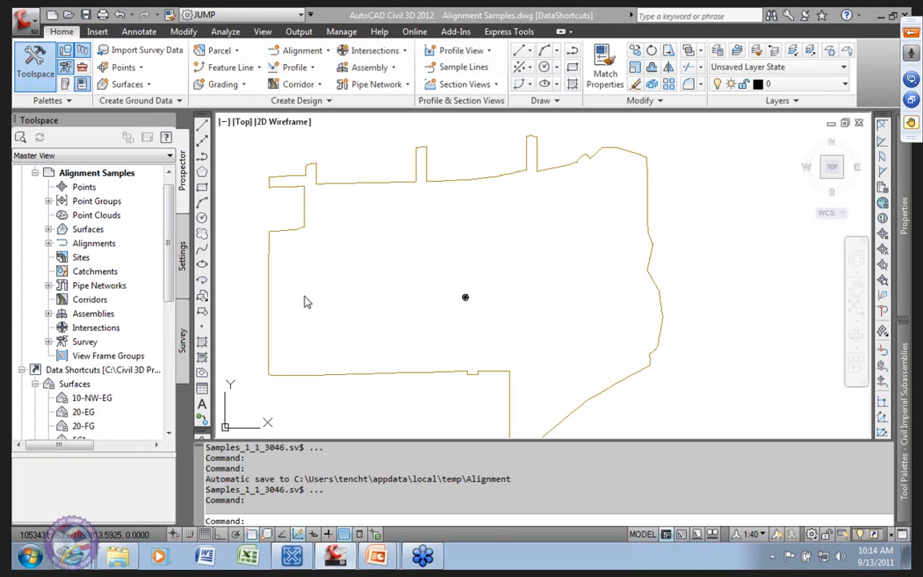
# Draw a polyline from west to east across the site, with a straight segment, two reversing arcs and a short straight end at the eastern boundary.
pyautogui.write('pl')
pyautogui.press('Return')
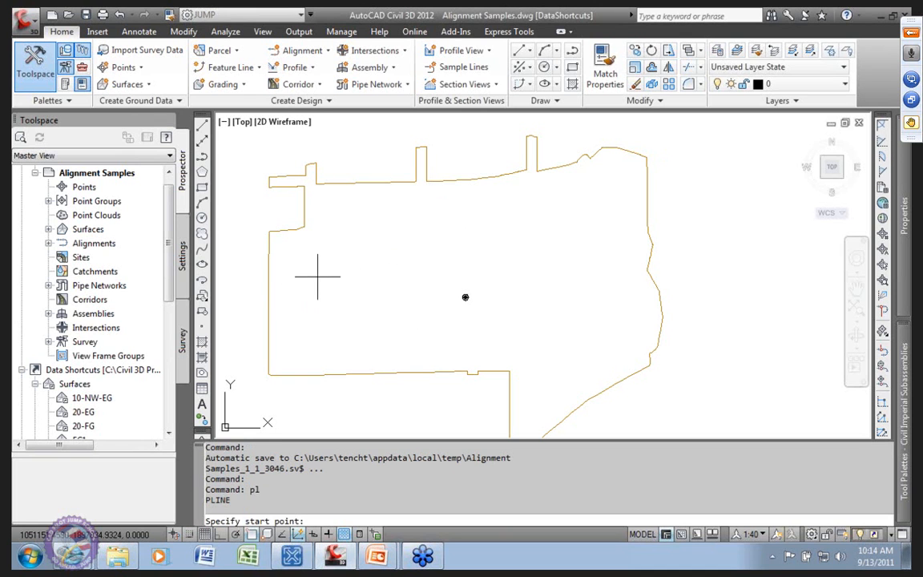
pyautogui.click(305, 266)
pyautogui.click(478, 232)
pyautogui.write('a')
pyautogui.press('Return')
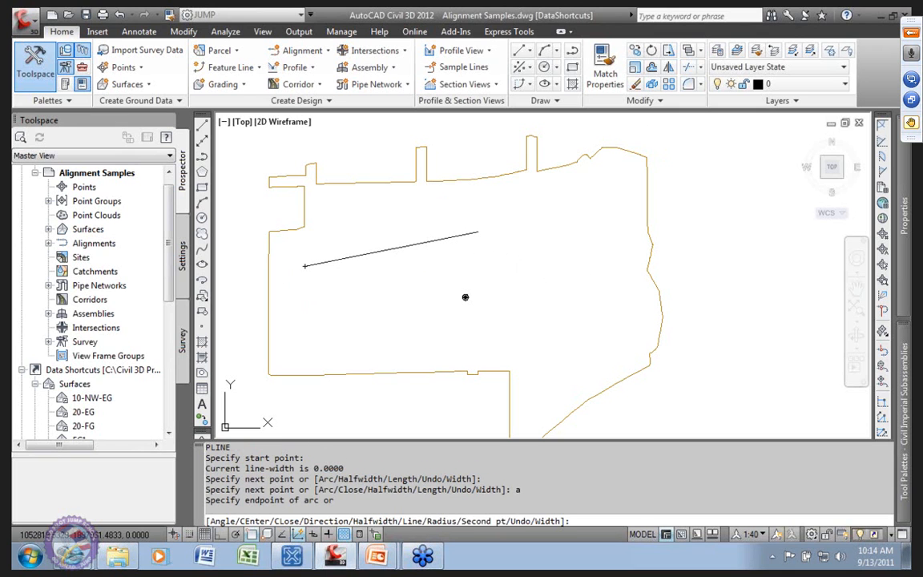
pyautogui.click(564, 276)
pyautogui.click(623, 313)
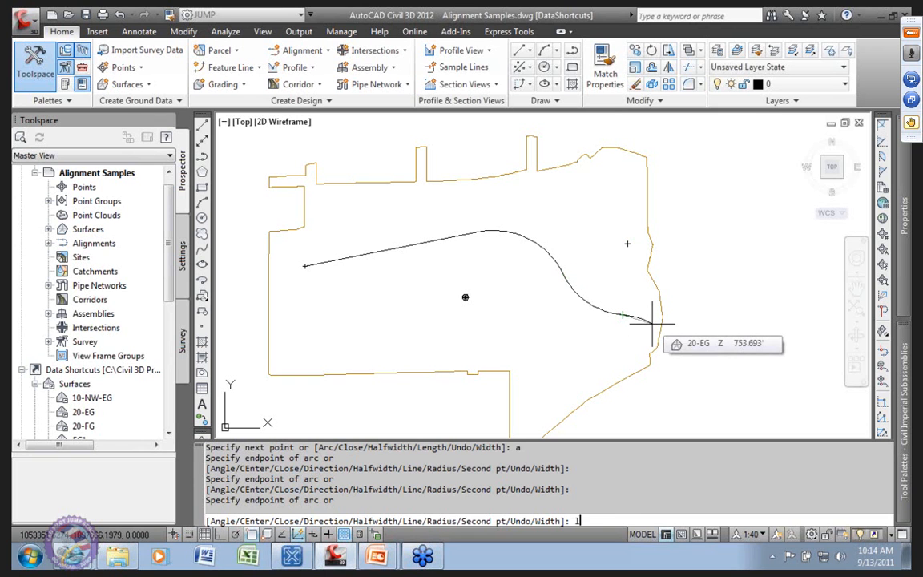
pyautogui.write('l')
pyautogui.press('Return')
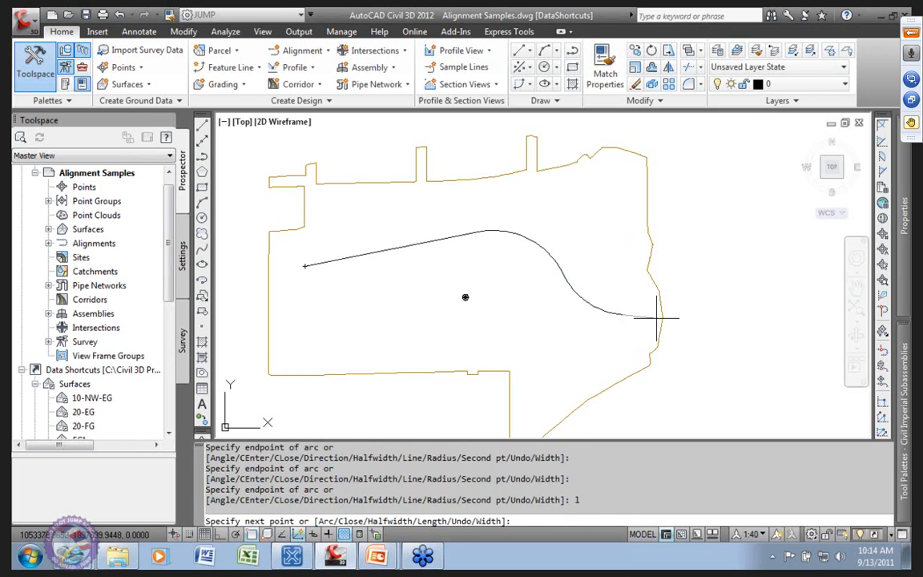
pyautogui.click(657, 317)
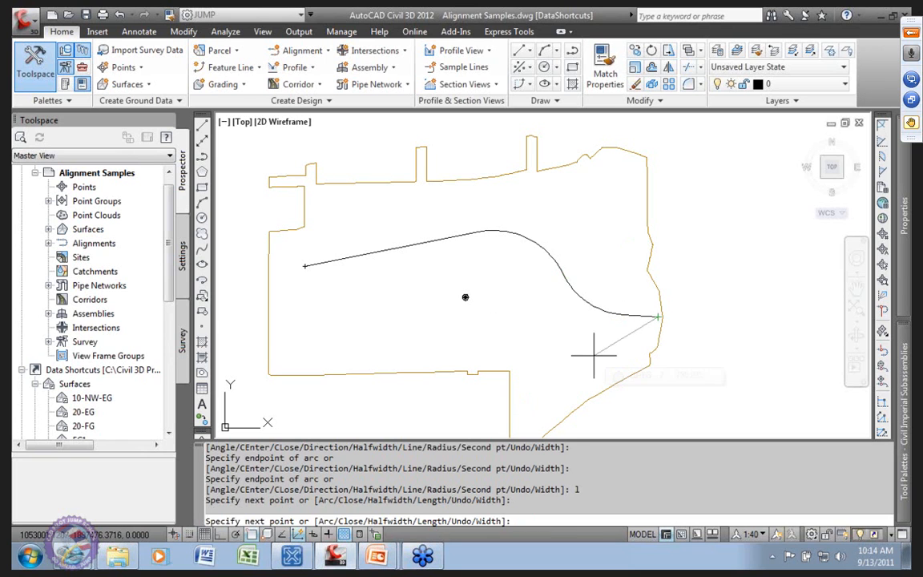
pyautogui.press('Return')
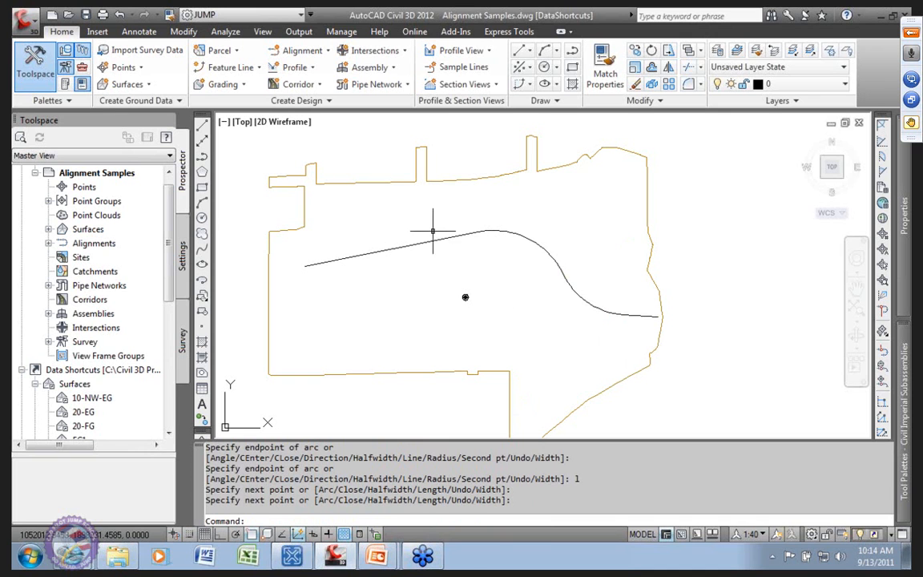
# Start creating an alignment from objects using the new polyline, accepting its west-to-east direction.
pyautogui.click(326, 51)
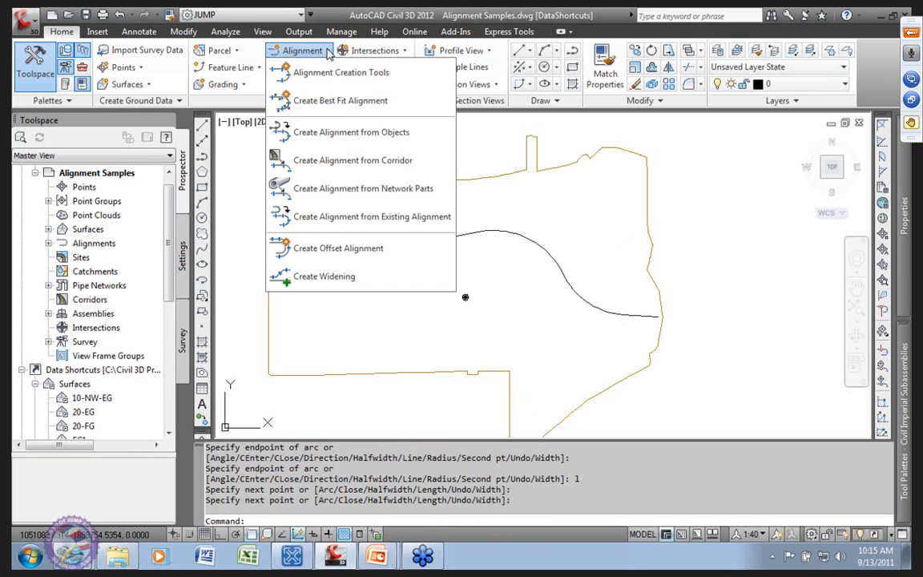
pyautogui.click(351, 133)
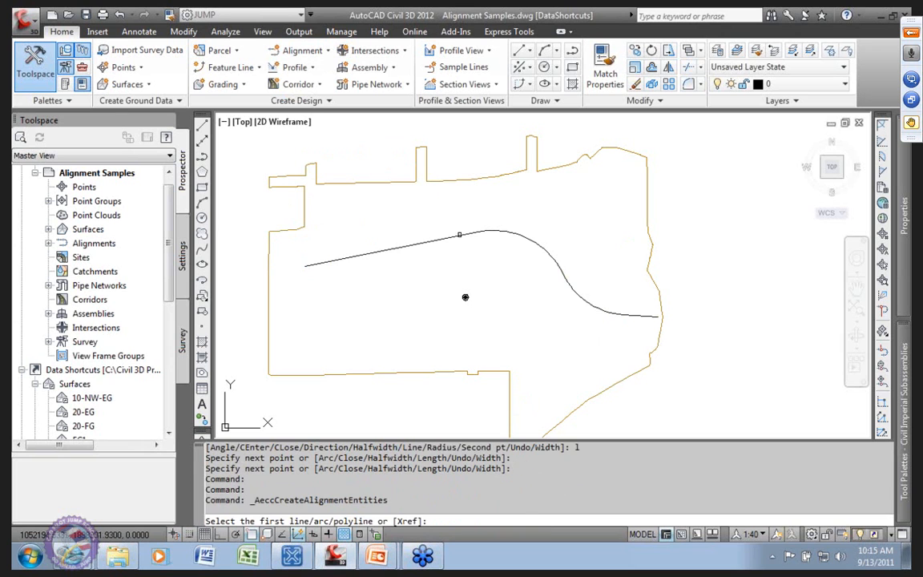
pyautogui.click(454, 236)
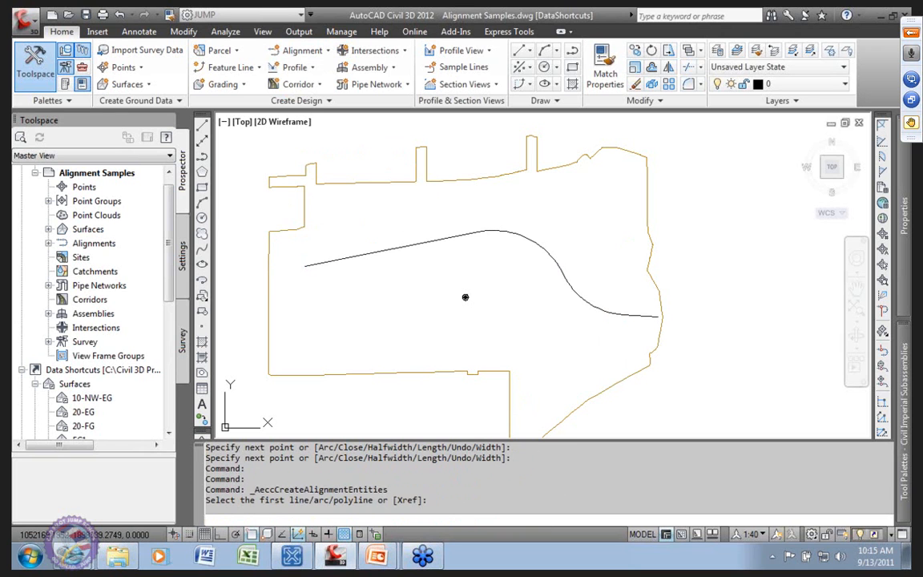
pyautogui.press('Return')
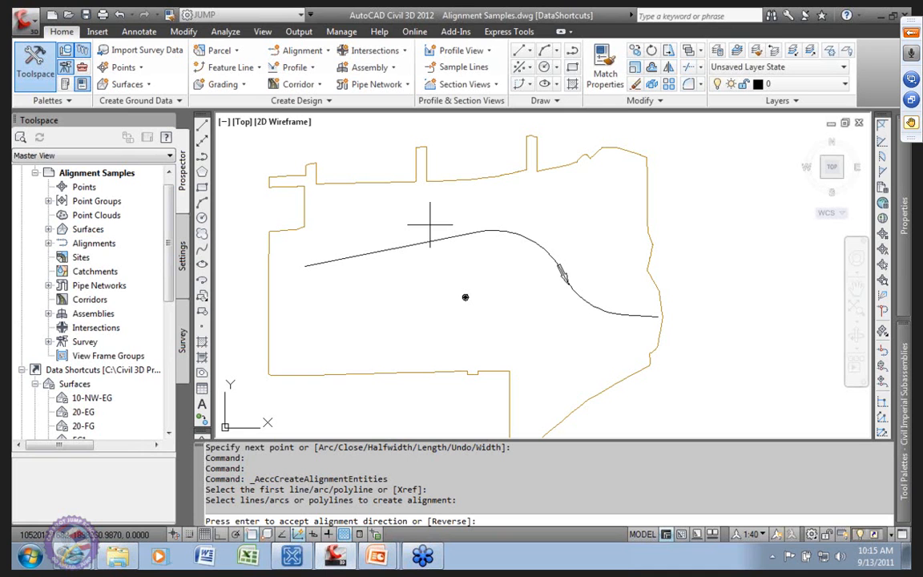
pyautogui.press('Return')
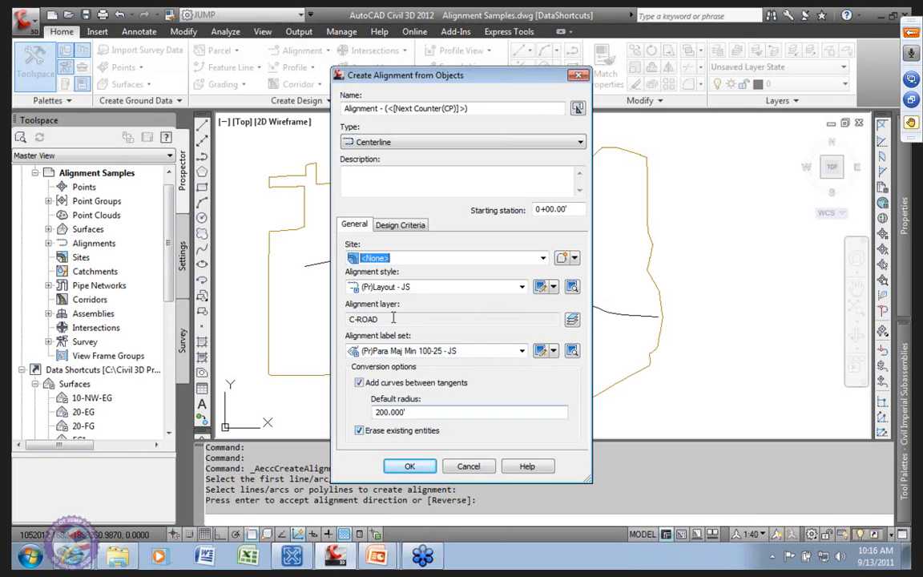
# Create the alignment with a 35 mi/h starting design speed and criteria-based design using the criteria file, but without the design check set.
pyautogui.click(410, 225)
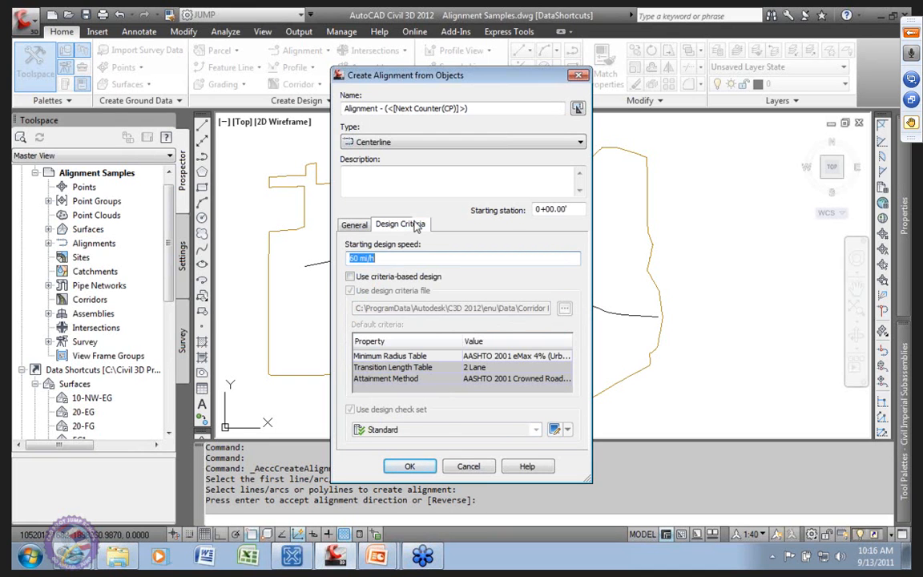
pyautogui.moveTo(380, 259); pyautogui.dragTo(306, 246)
pyautogui.write('35')
pyautogui.click(350, 276)
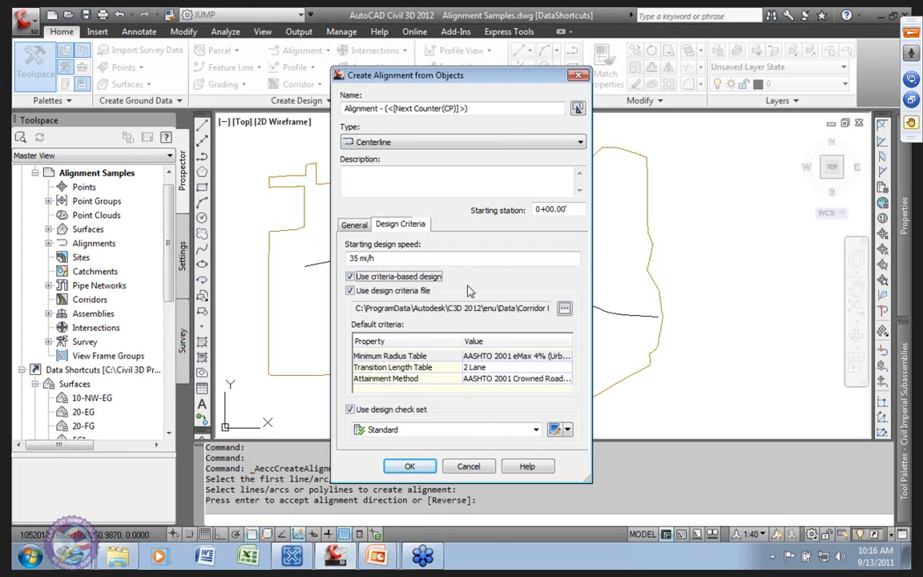
pyautogui.click(350, 409)
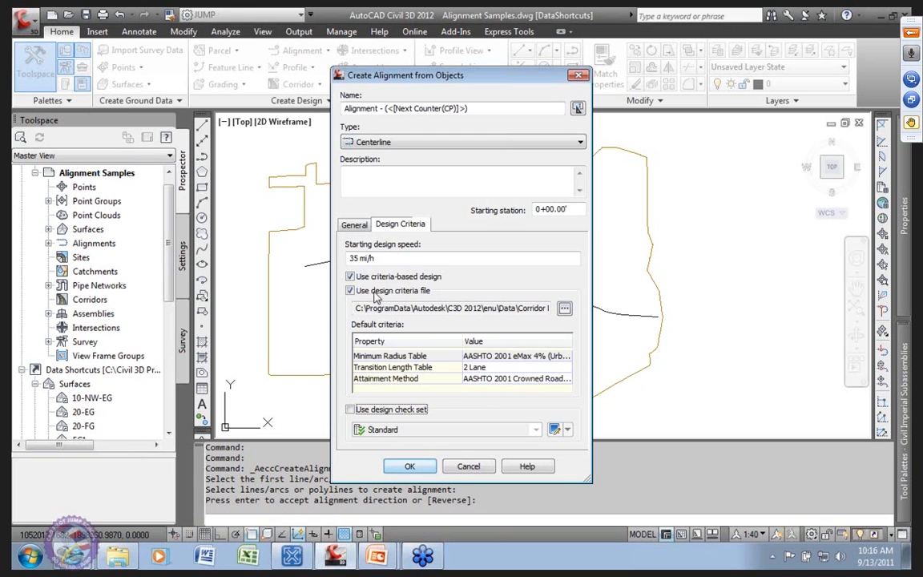
pyautogui.click(409, 466)
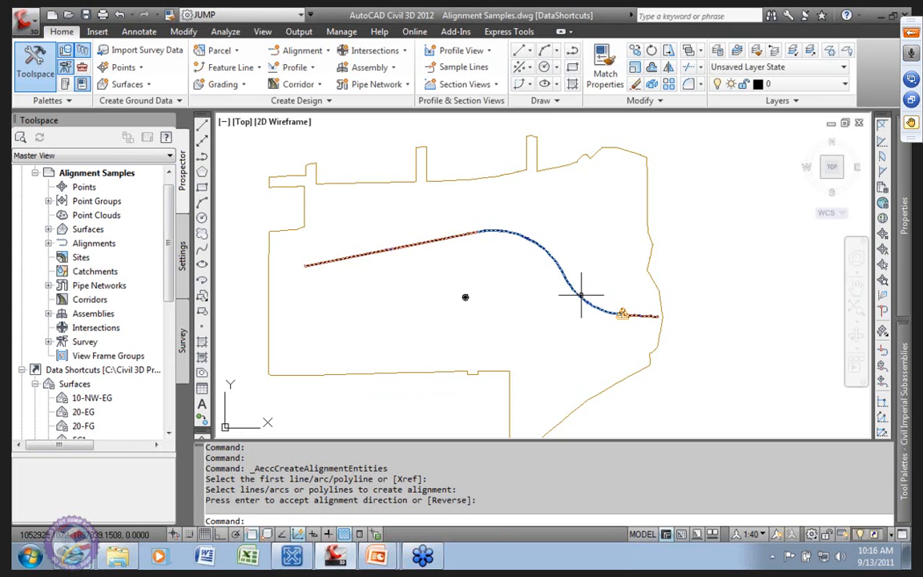
# Examine the new alignment's labels, its curves and the junction with the short tangent at the eastern end.
pyautogui.scroll(4, 569, 288)
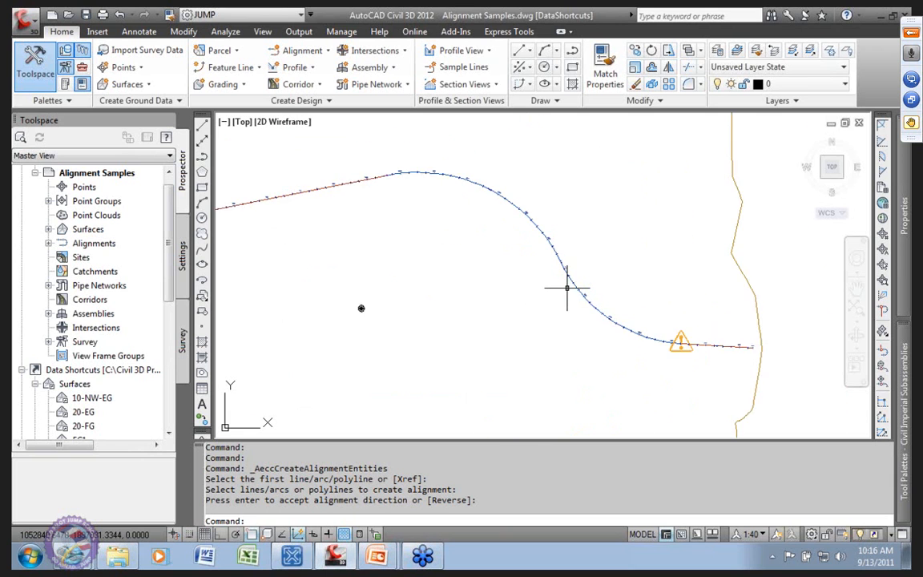
pyautogui.moveTo(567, 284); pyautogui.dragTo(588, 401, button='middle')
pyautogui.scroll(6, 519, 261)
pyautogui.scroll(-6, 600, 271)
pyautogui.scroll(-8, 578, 286)
pyautogui.scroll(2, 486, 333)
pyautogui.moveTo(486, 334); pyautogui.dragTo(406, 307, button='middle')
pyautogui.scroll(3, 589, 300)
pyautogui.scroll(-3, 591, 298)
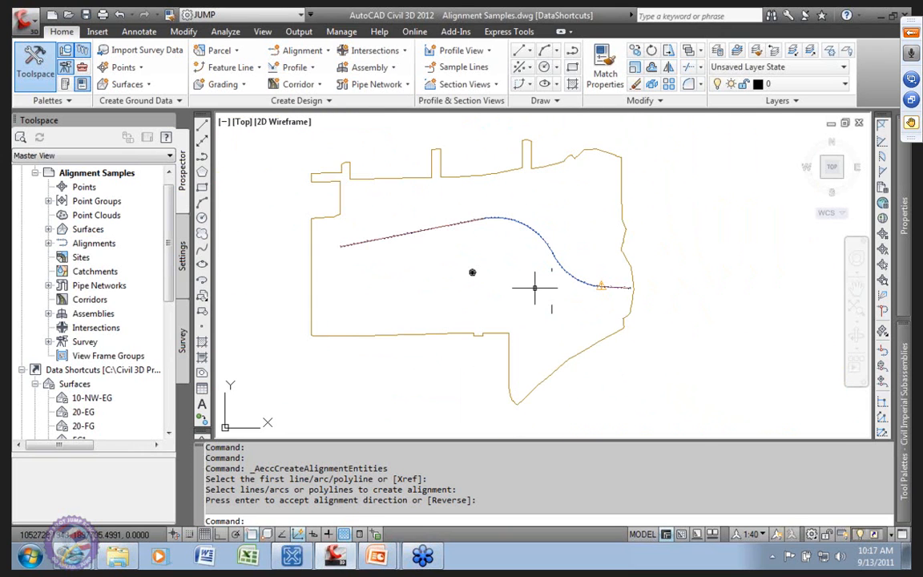
pyautogui.scroll(3, 533, 282)
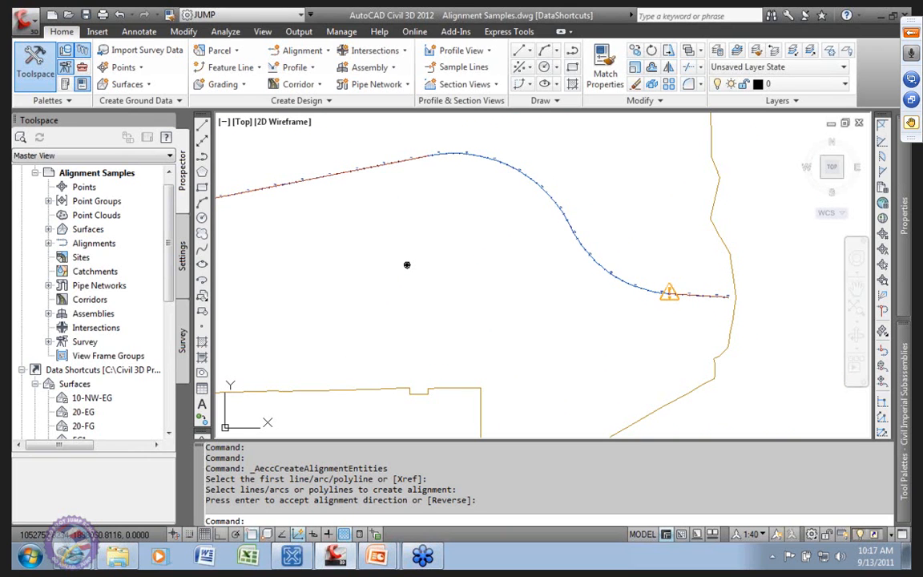
# Set the alignment's implied points of intersection to display by individual curves and curve group, and apply it.
pyautogui.click(553, 200)
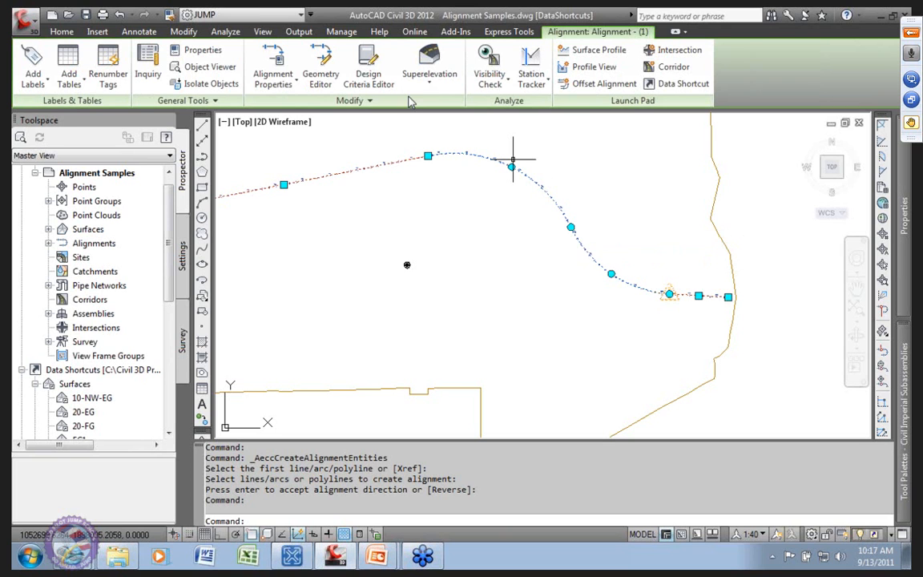
pyautogui.click(296, 86)
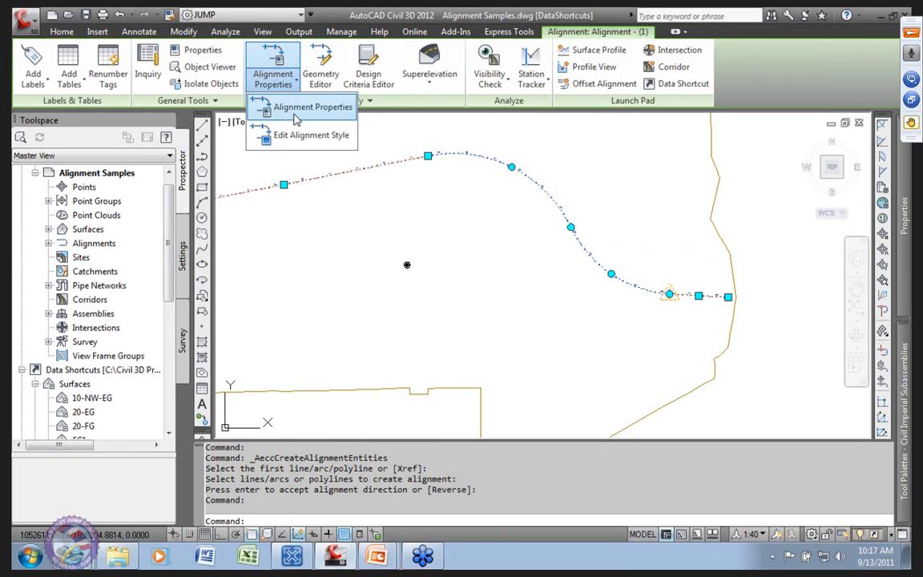
pyautogui.click(309, 103)
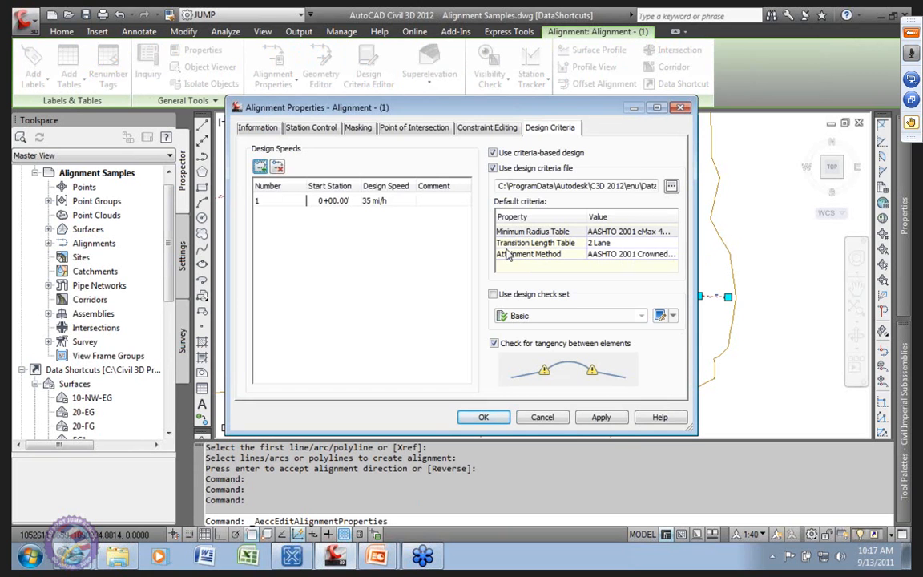
pyautogui.click(410, 129)
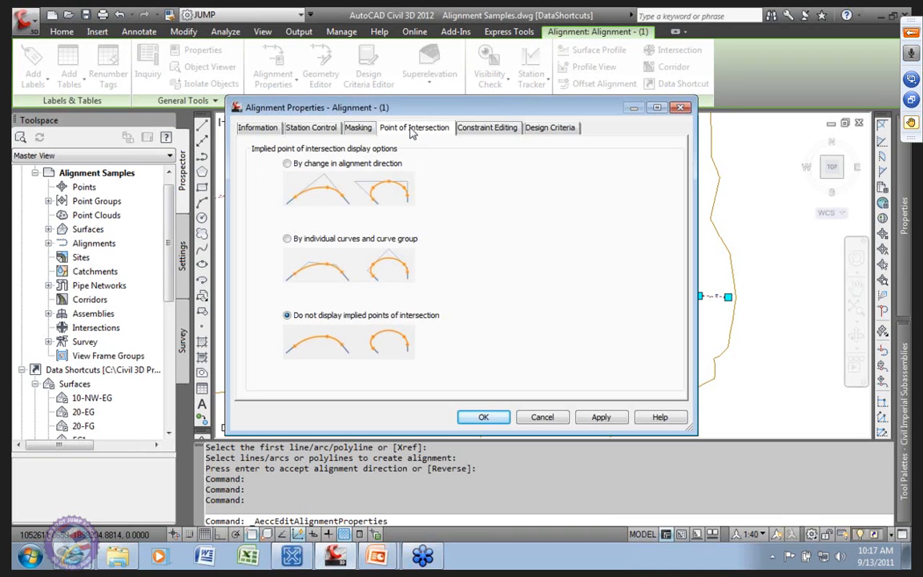
pyautogui.click(288, 238)
pyautogui.click(597, 418)
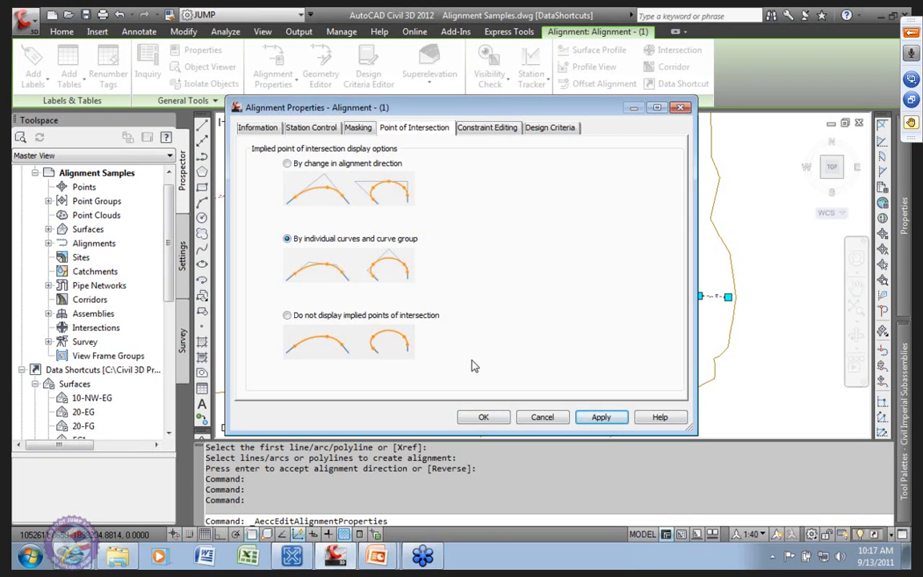
# Enable always performing implied tangency constraint swapping for the alignment, consulting the help topic on constraint editing.
pyautogui.click(492, 128)
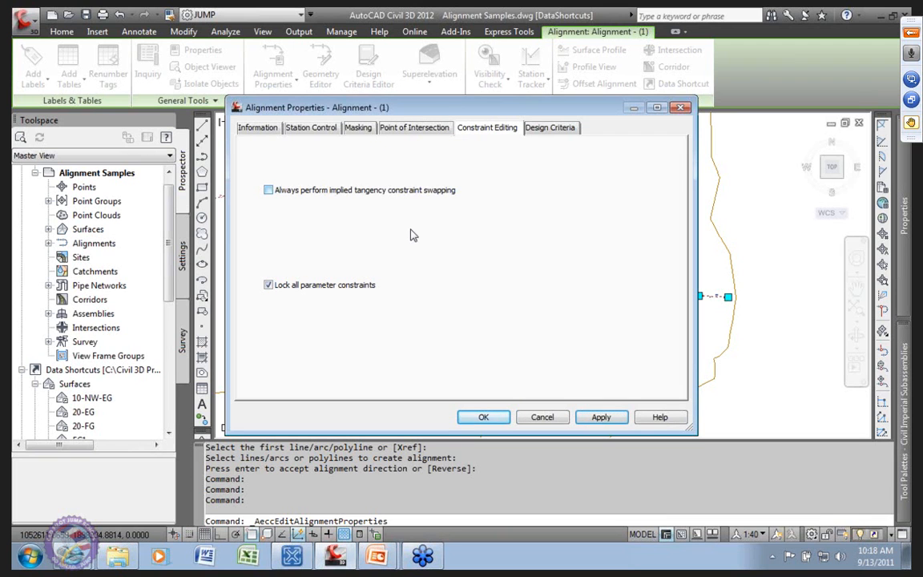
pyautogui.click(660, 417)
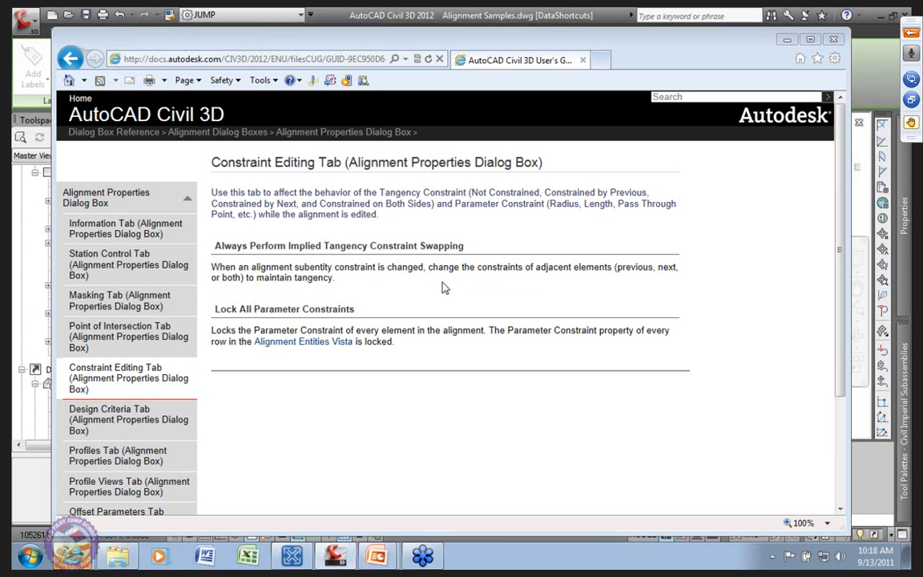
pyautogui.click(875, 86)
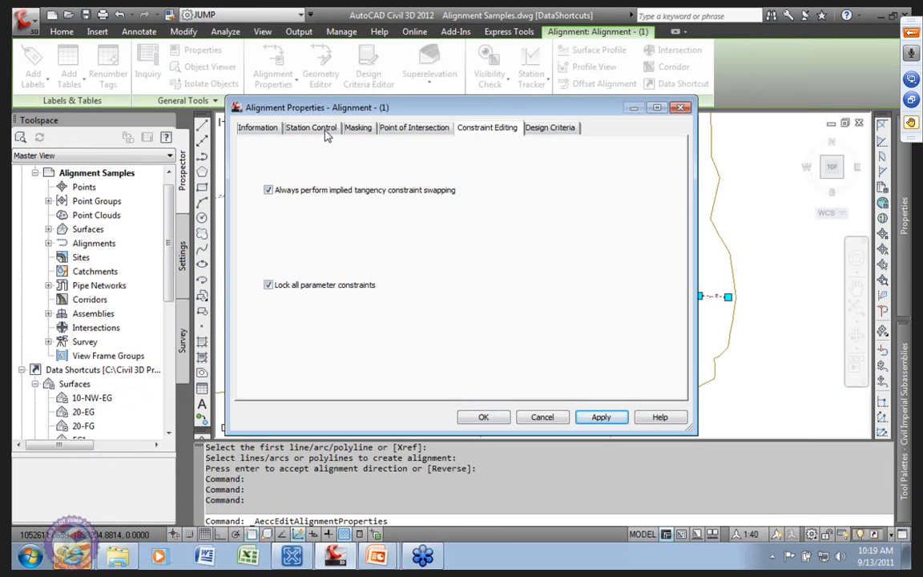
# Enter "From a Pline based on my bad judgement" as the alignment's description.
pyautogui.click(296, 128)
pyautogui.click(353, 130)
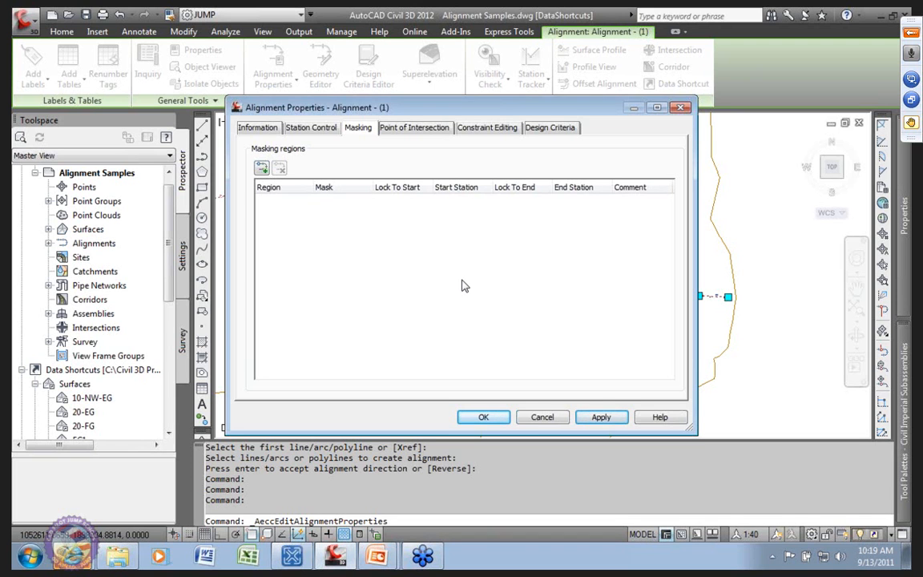
pyautogui.click(257, 128)
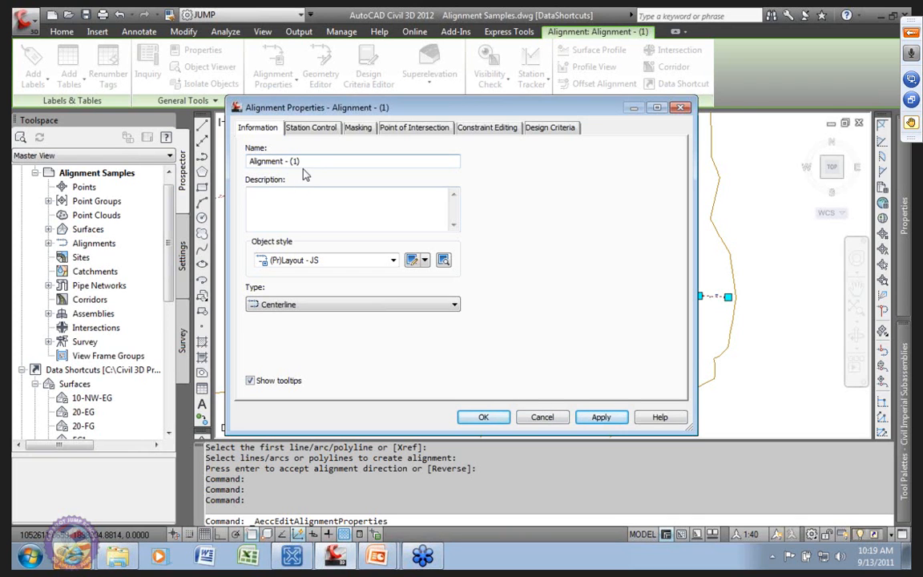
pyautogui.click(287, 208)
pyautogui.write('Fr')
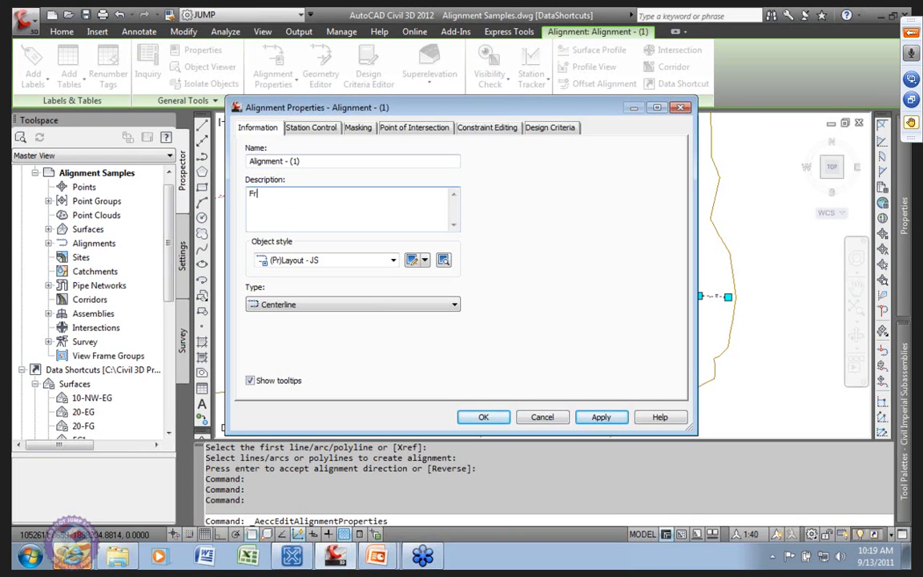
pyautogui.write('om a Pline based on my b')
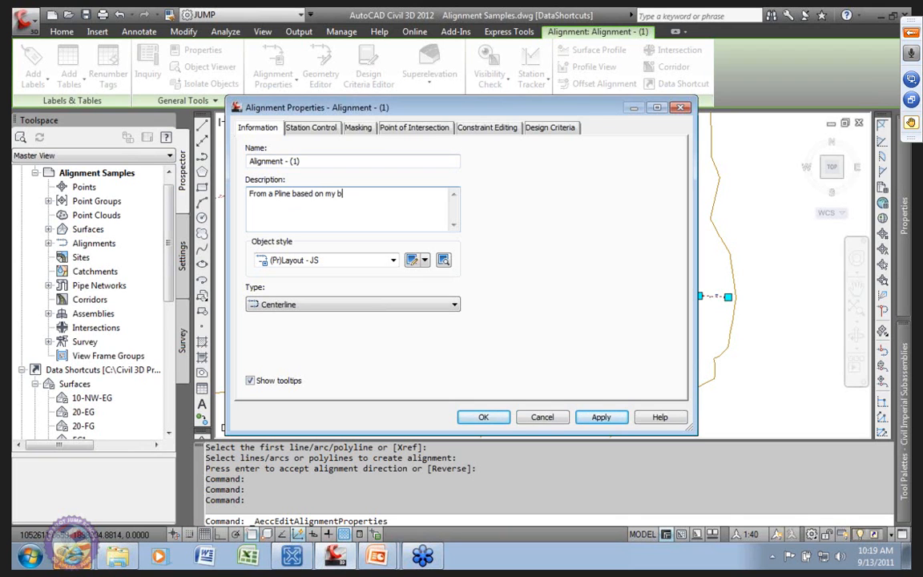
pyautogui.write('ad judgement')
pyautogui.moveTo(249, 195); pyautogui.dragTo(422, 205)
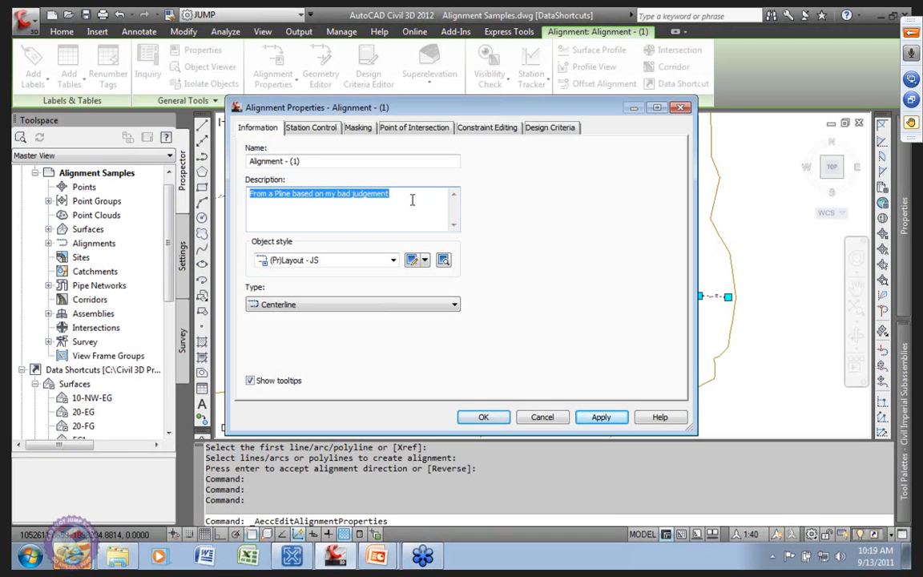
# Rename the alignment as "WE - (1)" and apply the property changes.
pyautogui.click(302, 161)
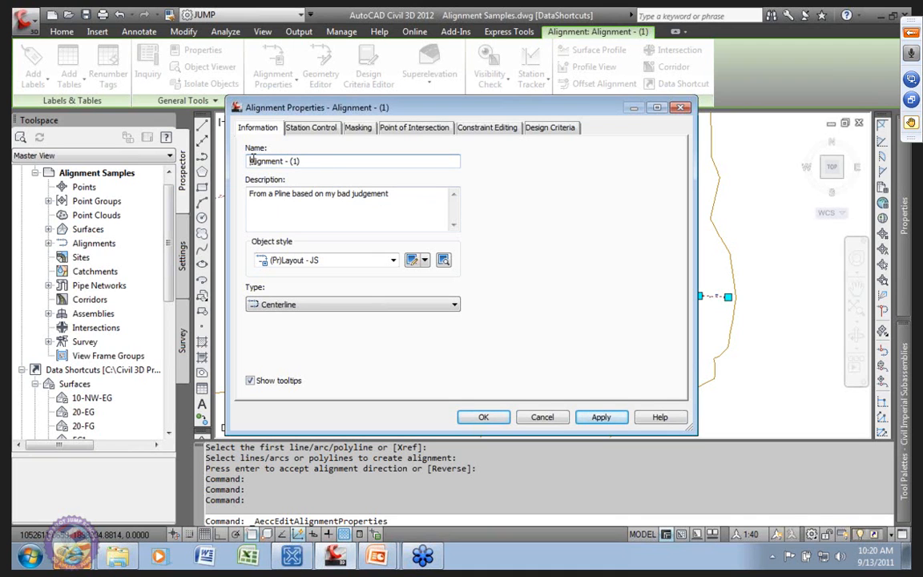
pyautogui.moveTo(248, 161); pyautogui.dragTo(284, 161)
pyautogui.write('WE')
pyautogui.click(606, 416)
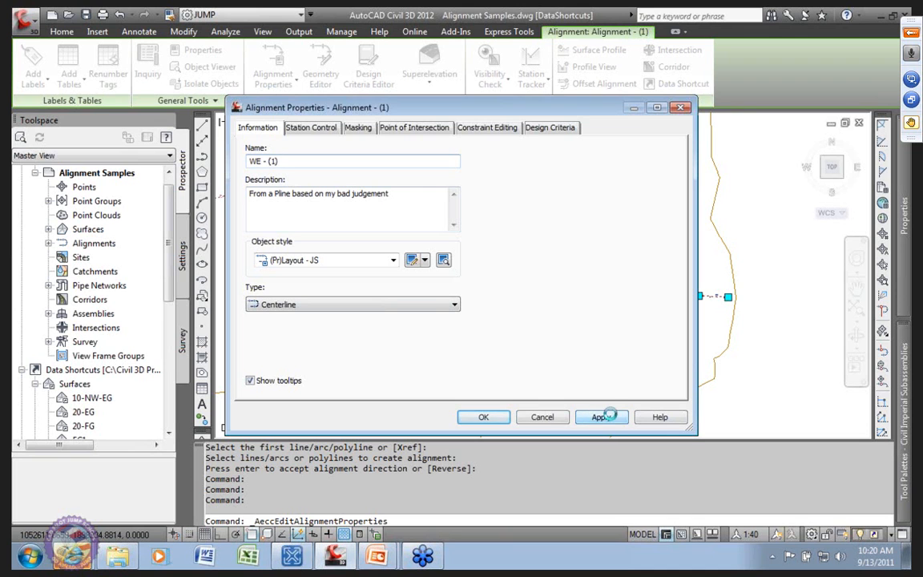
pyautogui.click(483, 417)
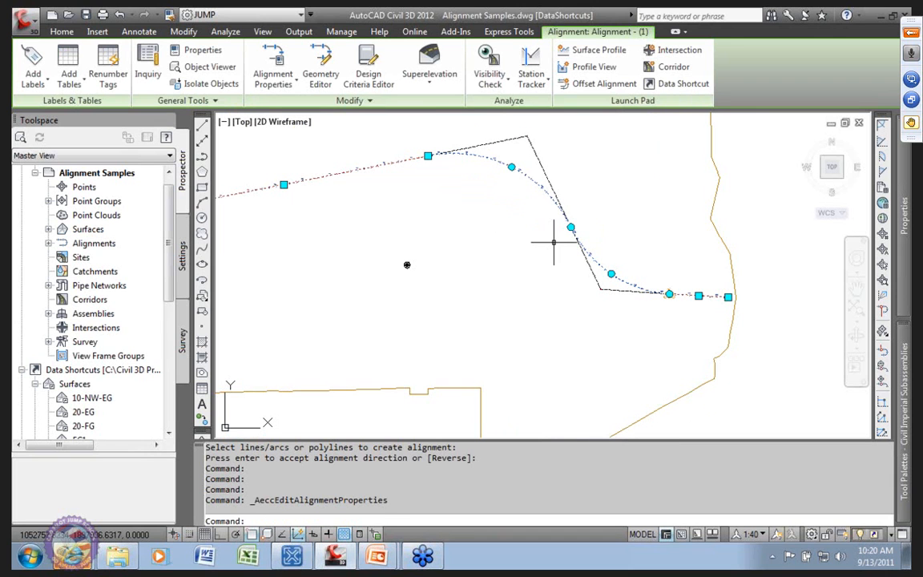
pyautogui.scroll(-3, 552, 241)
pyautogui.scroll(3, 537, 248)
pyautogui.scroll(3, 501, 250)
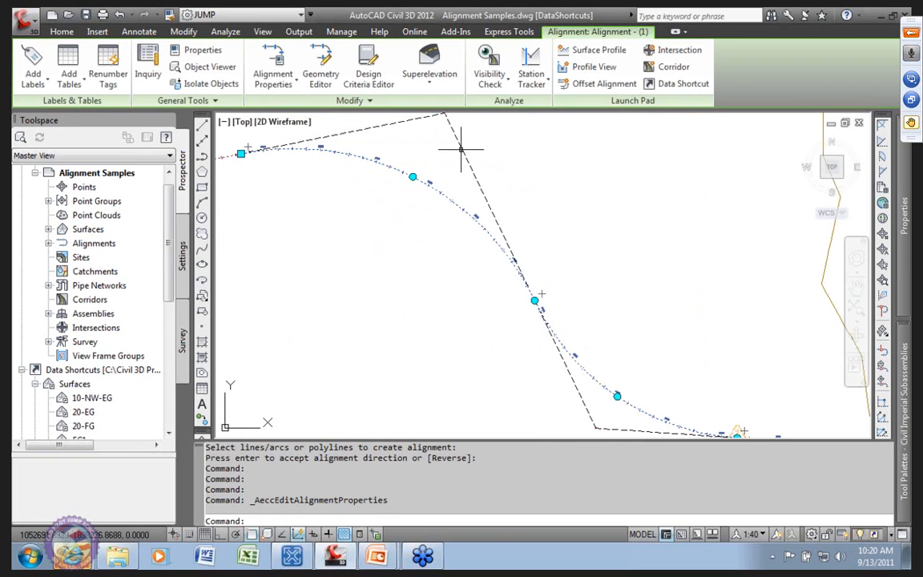
# Try reshaping the alignment's first curve by stretching its midpoint grip outward, and undo the grip edit.
pyautogui.click(452, 201)
pyautogui.moveTo(471, 189); pyautogui.dragTo(437, 212, button='middle')
pyautogui.scroll(-7, 438, 212)
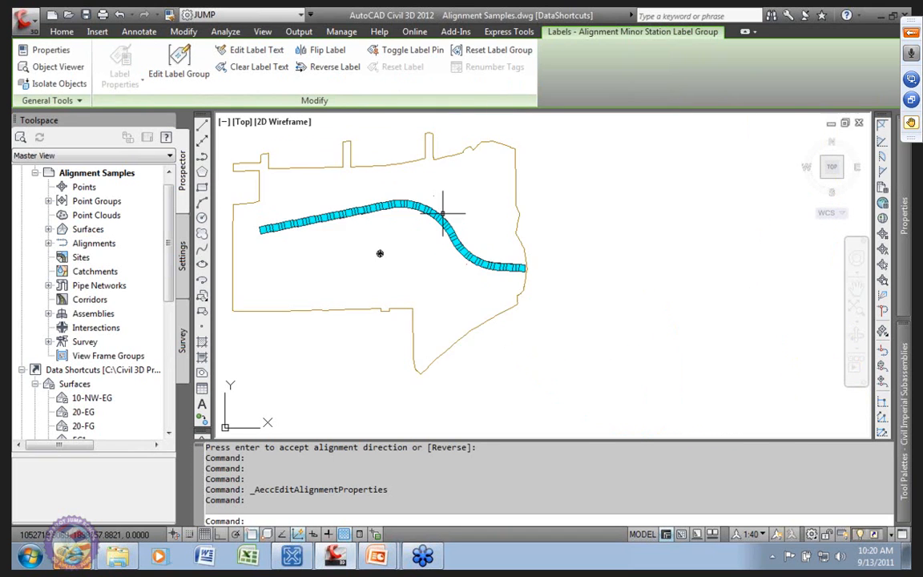
pyautogui.scroll(10, 439, 216)
pyautogui.click(409, 185)
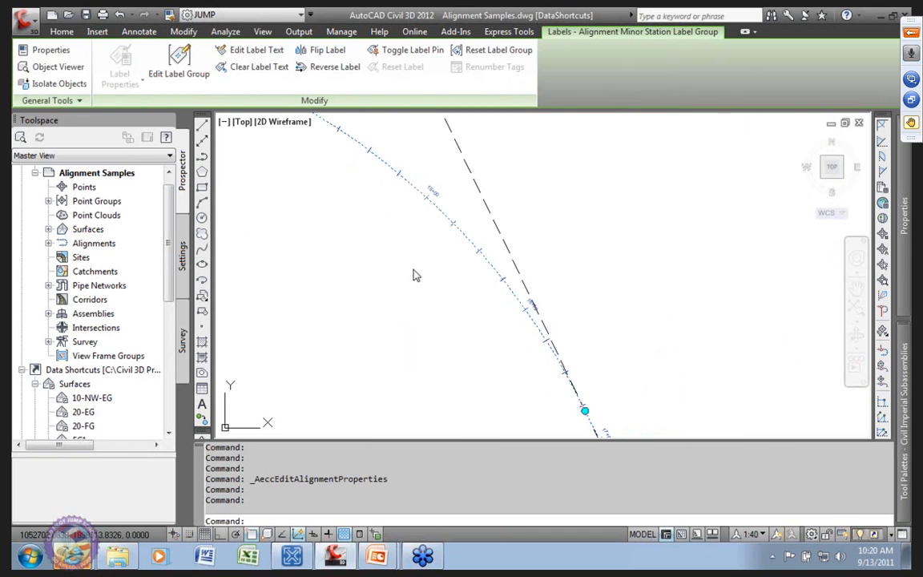
pyautogui.scroll(-6, 411, 262)
pyautogui.moveTo(408, 262); pyautogui.dragTo(393, 278, button='middle')
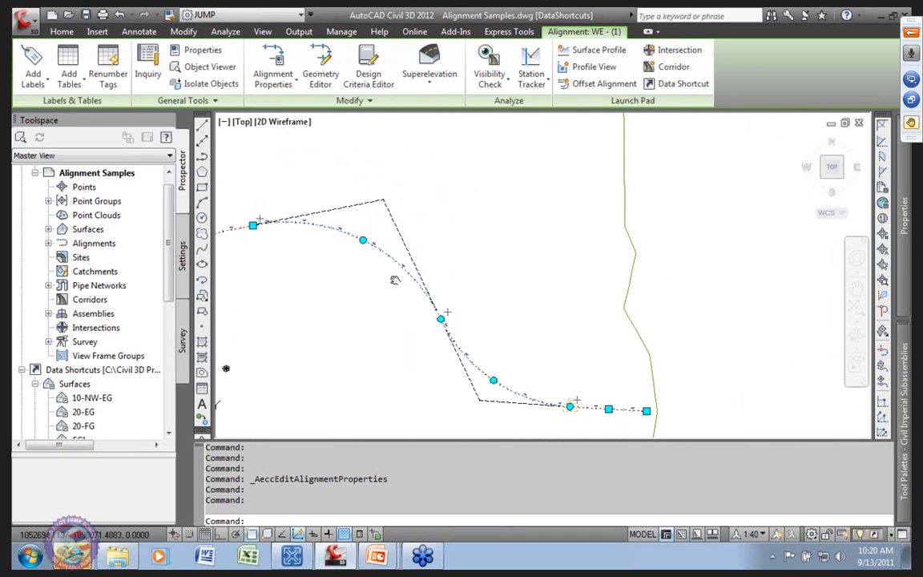
pyautogui.click(366, 236)
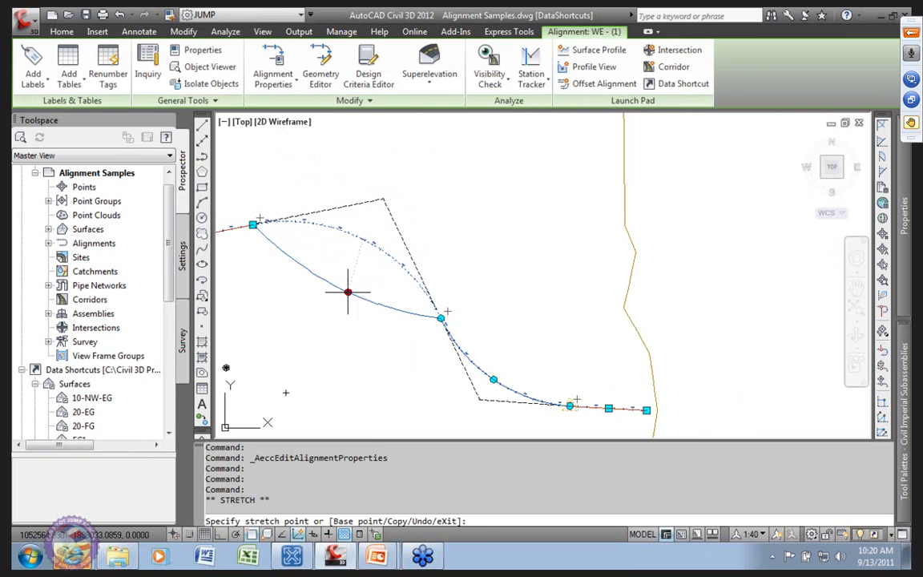
pyautogui.click(404, 156)
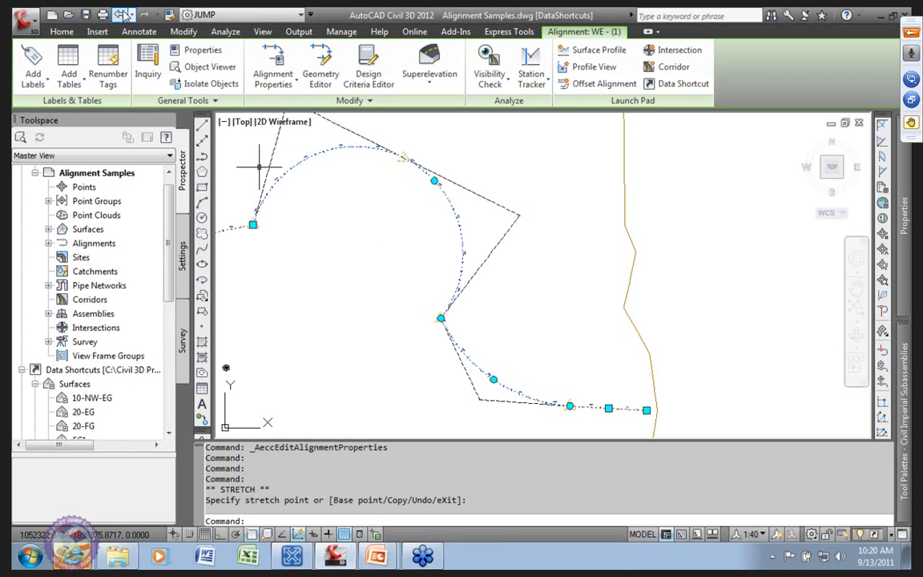
pyautogui.hotkey('ctrl', 'z')
pyautogui.press('Escape')
# Examine the alignment's two curves, the warning symbol before the final line, and the implied intersection of the second curve.
pyautogui.scroll(-6, 484, 325)
pyautogui.scroll(2, 402, 312)
pyautogui.scroll(7, 473, 289)
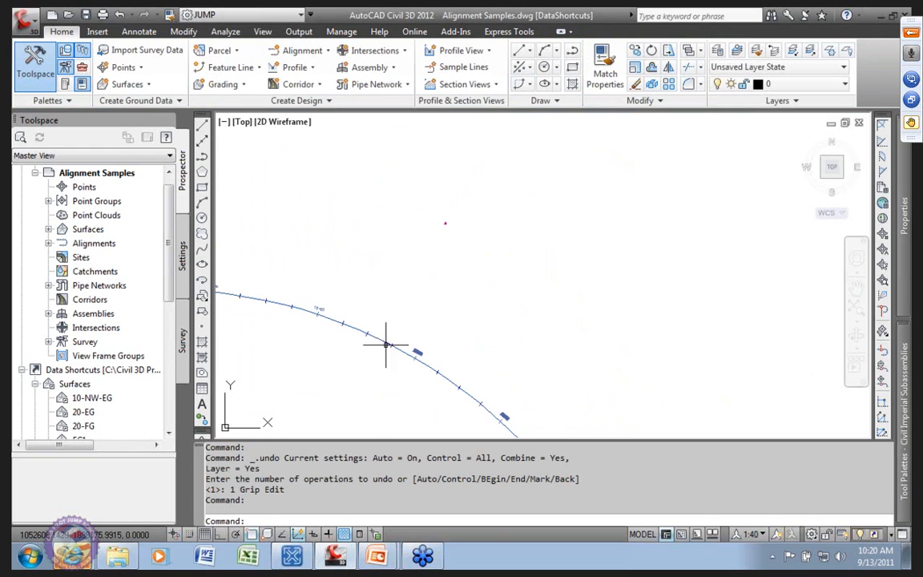
pyautogui.scroll(5, 461, 221)
pyautogui.scroll(-6, 461, 221)
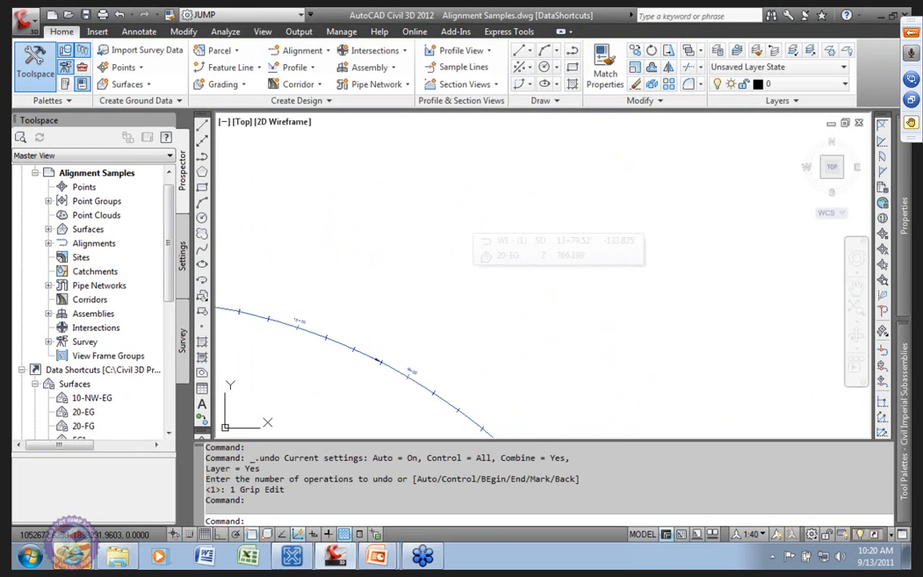
pyautogui.scroll(6, 445, 285)
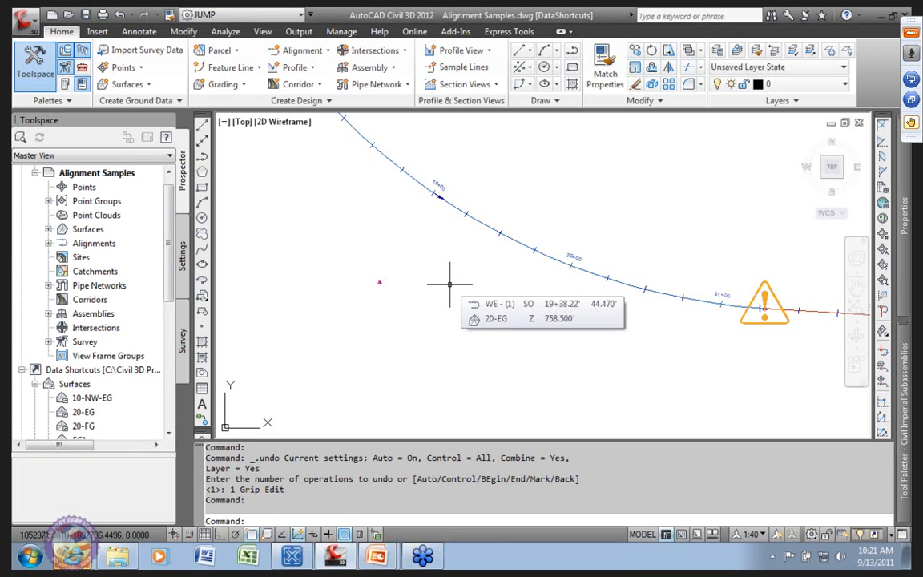
pyautogui.click(379, 282)
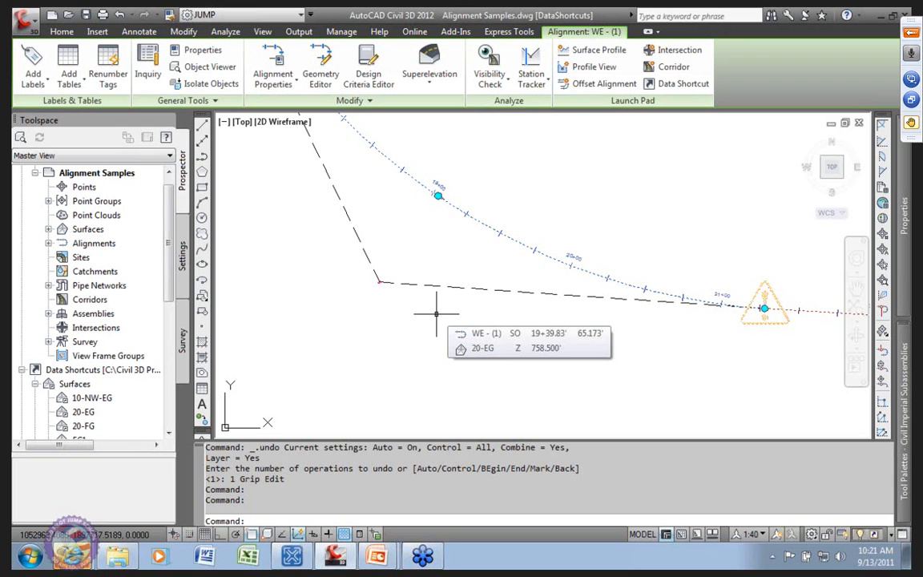
pyautogui.scroll(-5, 424, 258)
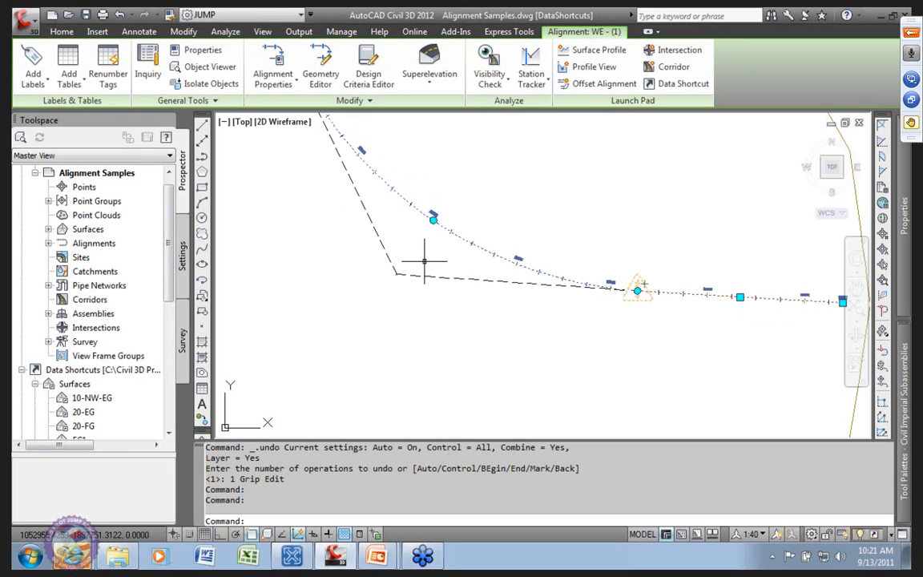
pyautogui.moveTo(406, 303)
pyautogui.mouseDown(button='middle')
pyautogui.moveTo(507, 340)
pyautogui.moveTo(499, 354)
pyautogui.mouseUp(button='middle')
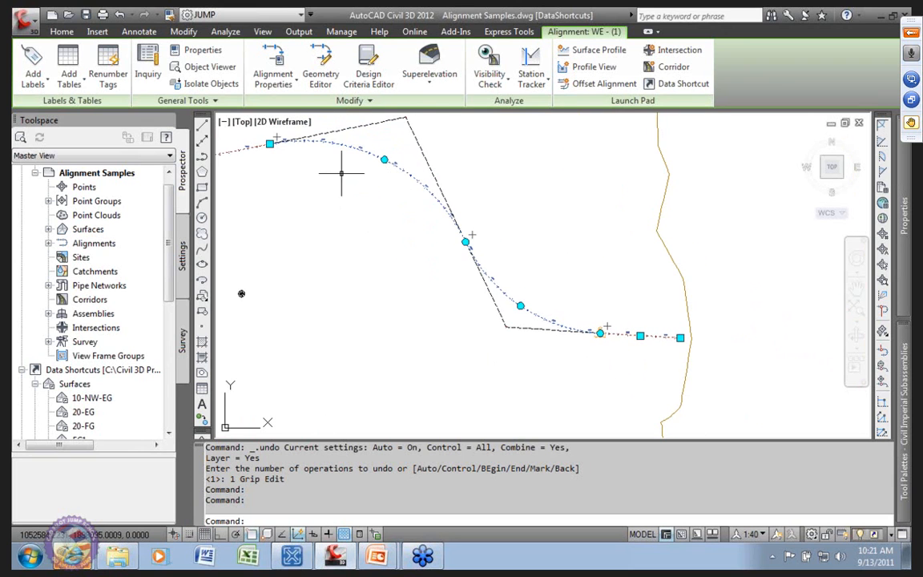
# Open the alignment's entity table from the Geometry Editor and unlock the parameter constraints of all four entities.
pyautogui.click(320, 71)
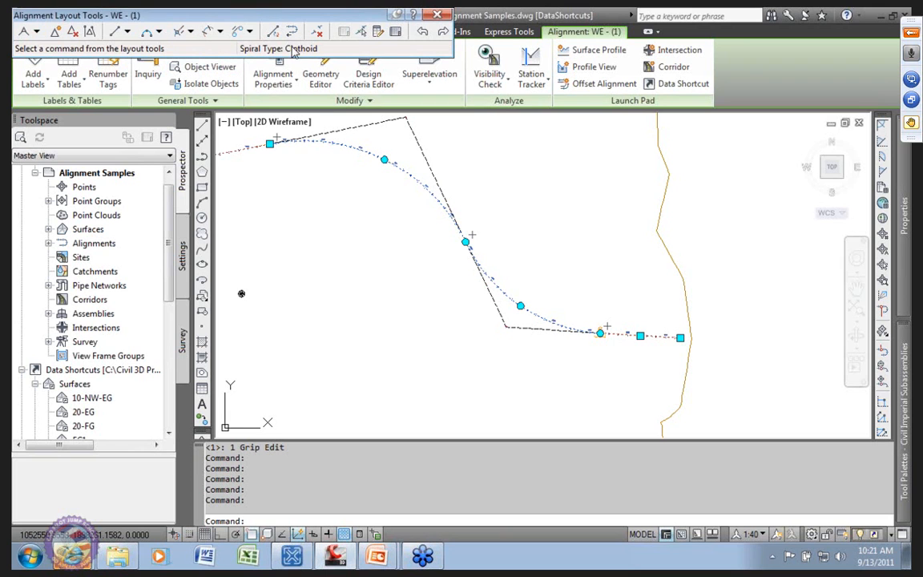
pyautogui.click(396, 33)
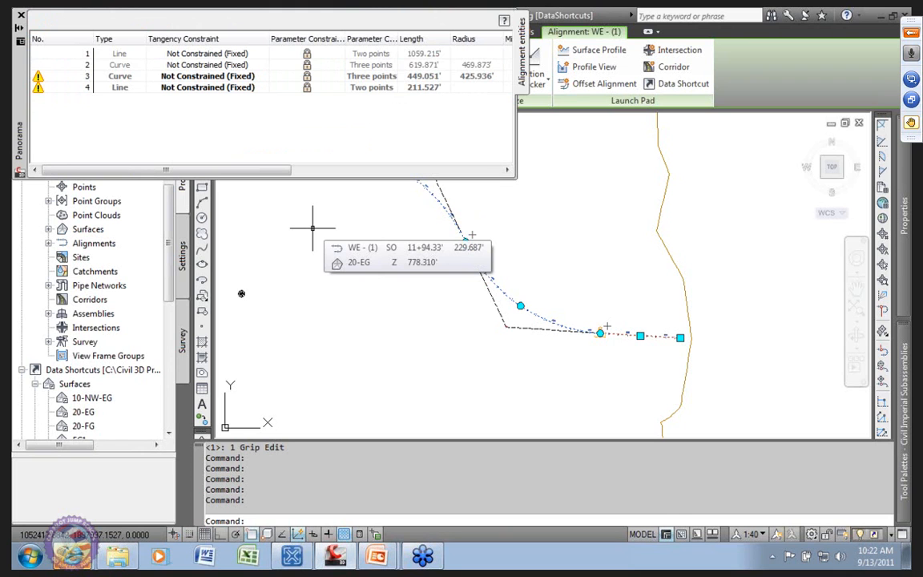
pyautogui.click(308, 62)
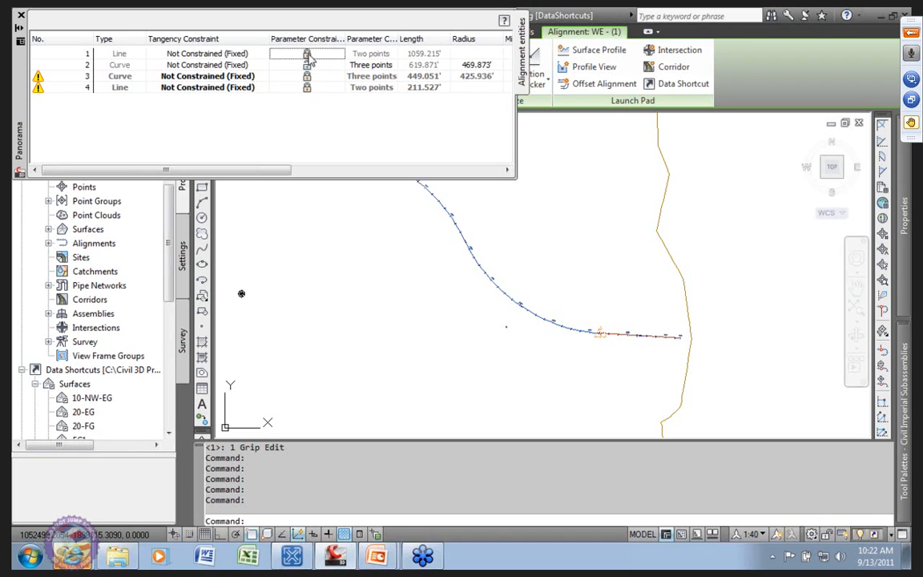
pyautogui.click(308, 76)
pyautogui.click(307, 88)
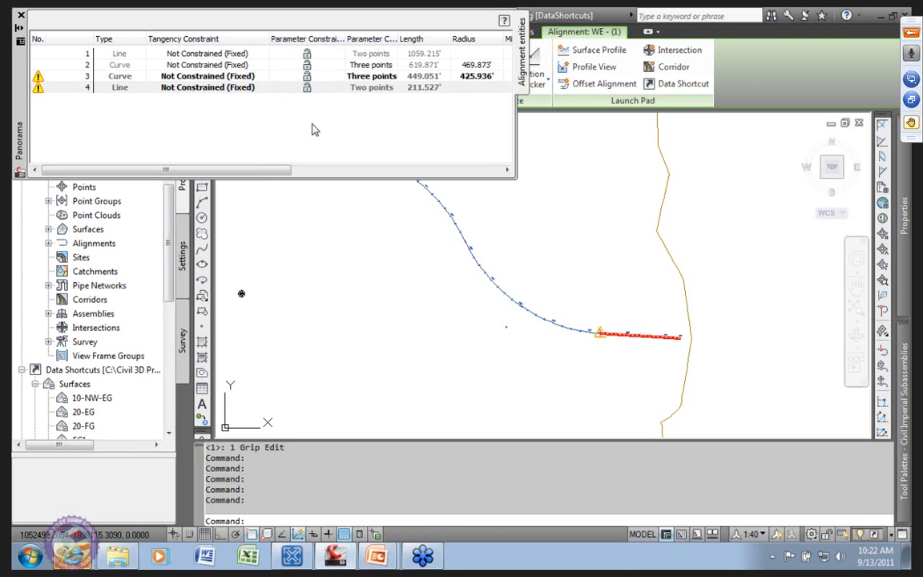
# Set the tangency constraint of line 1 to Constrained by Next (Floating).
pyautogui.click(209, 56)
pyautogui.click(210, 54)
pyautogui.click(209, 56)
pyautogui.click(200, 77)
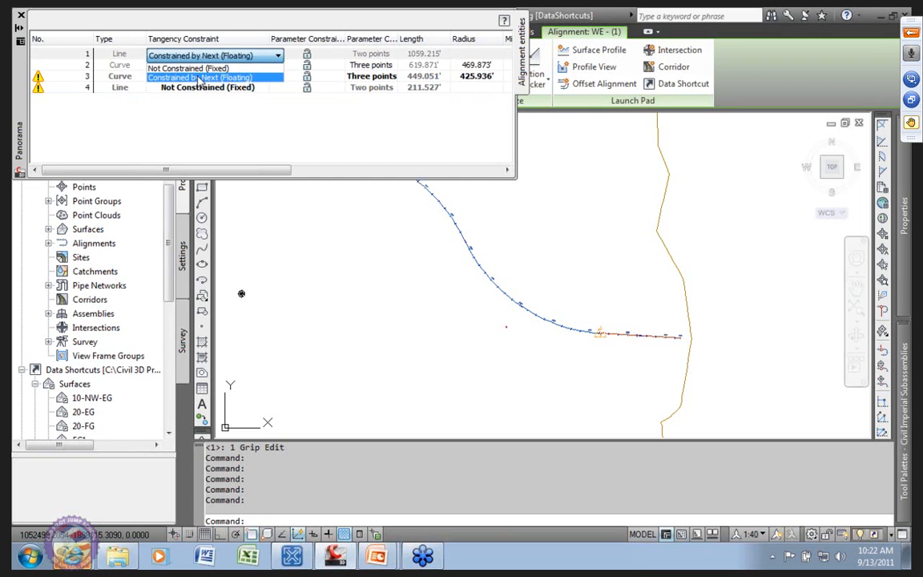
pyautogui.click(201, 77)
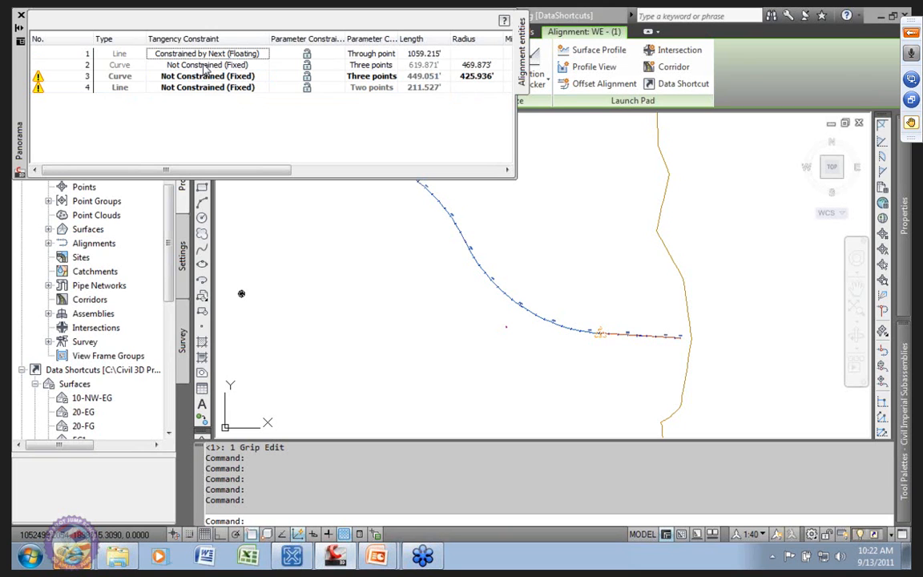
# Set the tangency constraints of curves 2 and 3 to Constrained by Next (Floating).
pyautogui.click(208, 65)
pyautogui.click(212, 67)
pyautogui.click(213, 69)
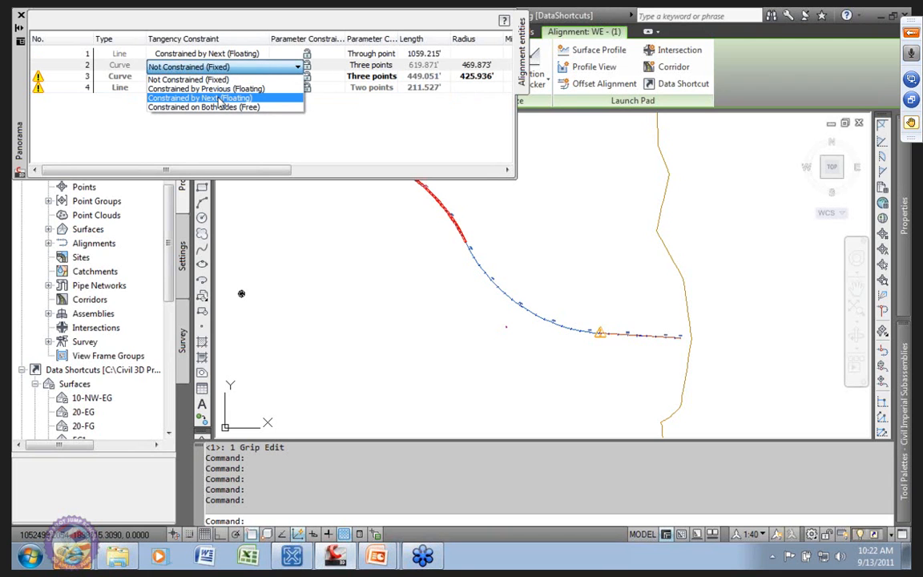
pyautogui.click(211, 99)
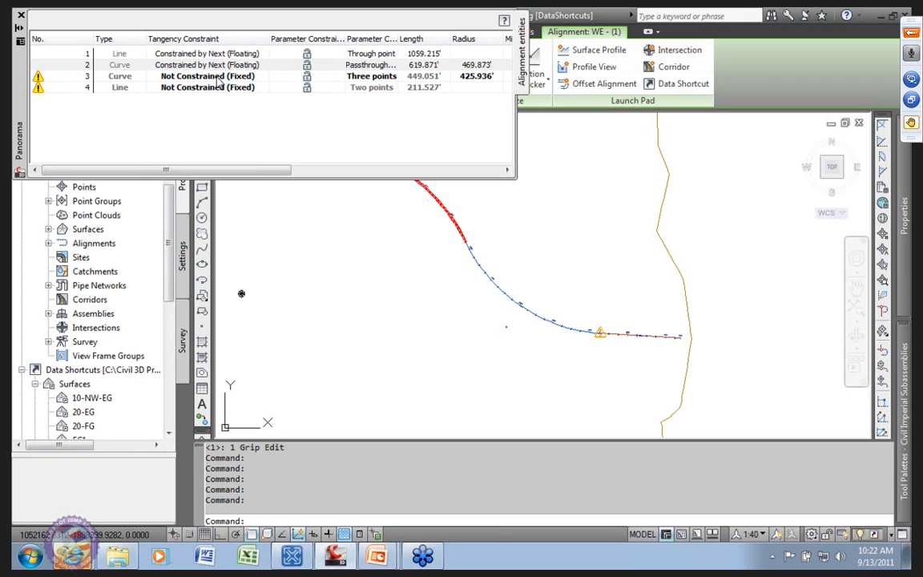
pyautogui.click(216, 78)
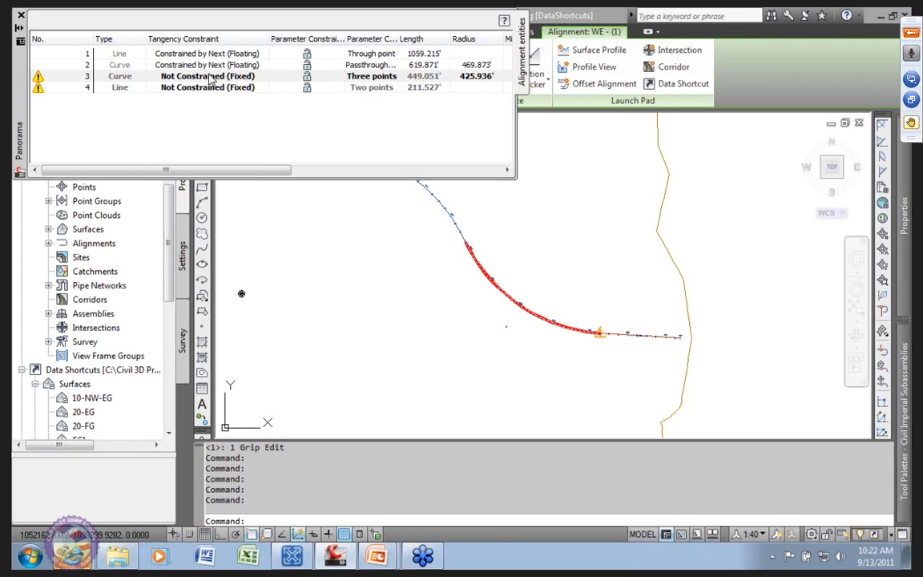
pyautogui.click(212, 77)
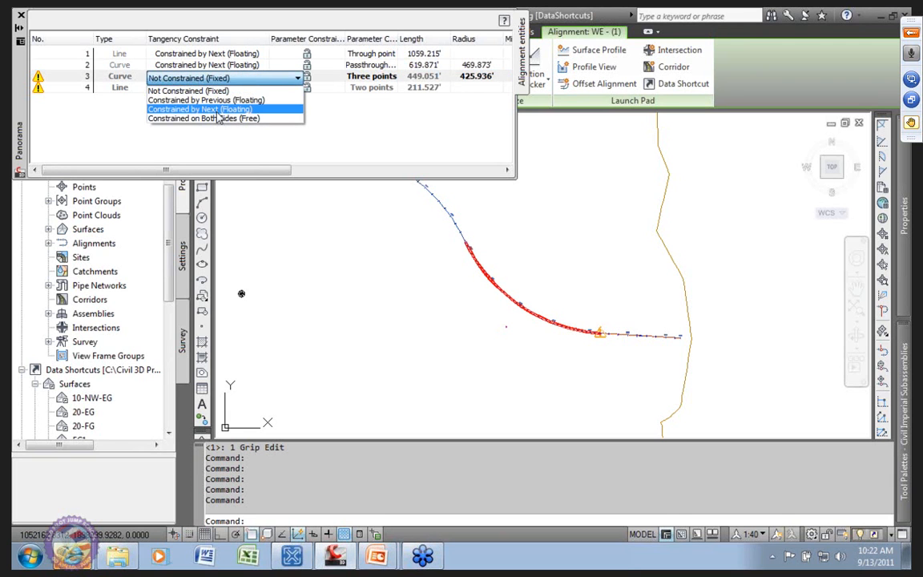
pyautogui.click(216, 111)
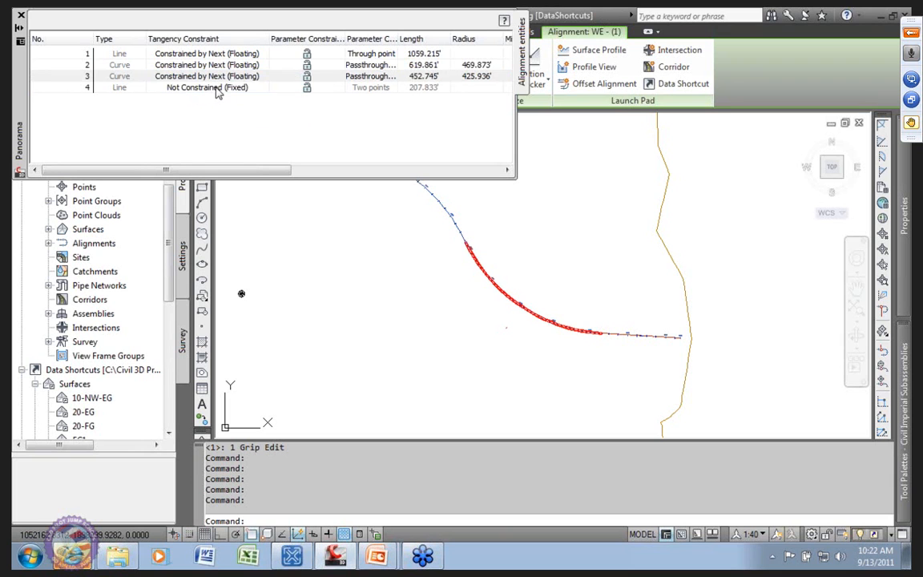
# Set the tangency constraint of line 4 to Constrained by Previous (Floating).
pyautogui.click(213, 88)
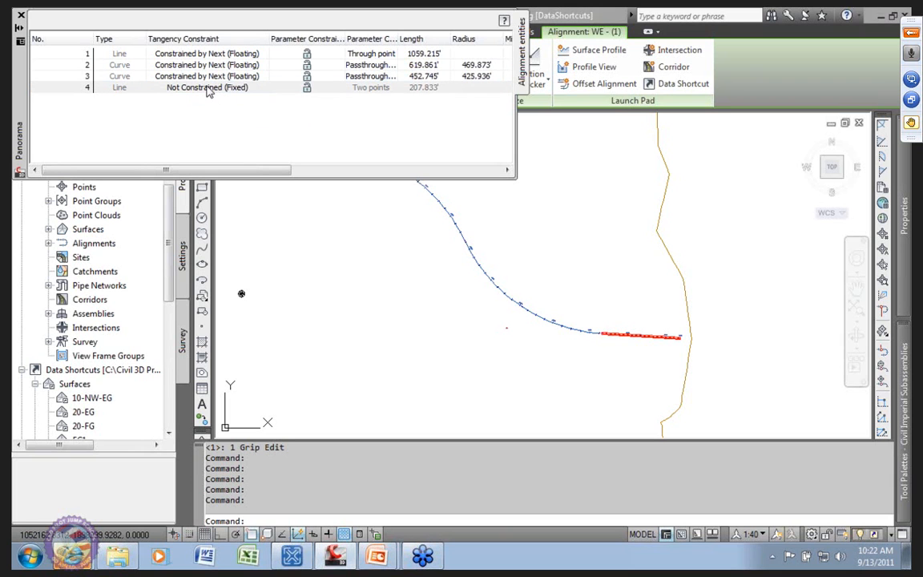
pyautogui.click(207, 90)
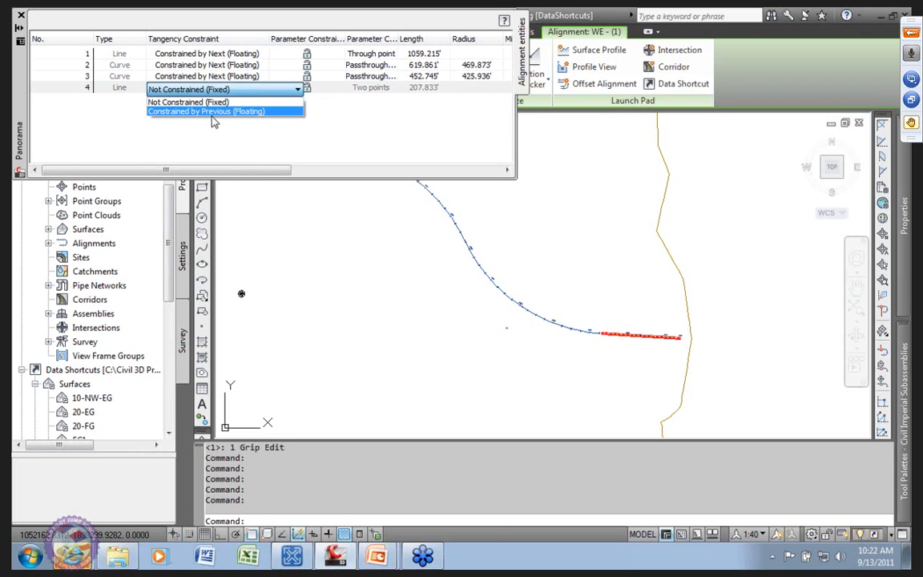
pyautogui.click(212, 112)
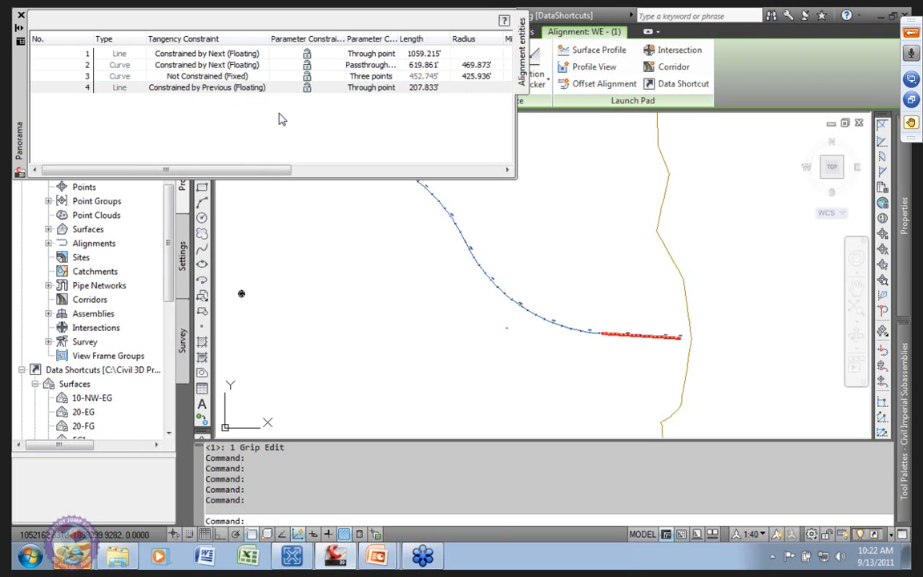
# Lock the parameter constraints of all four alignment entities again.
pyautogui.click(305, 89)
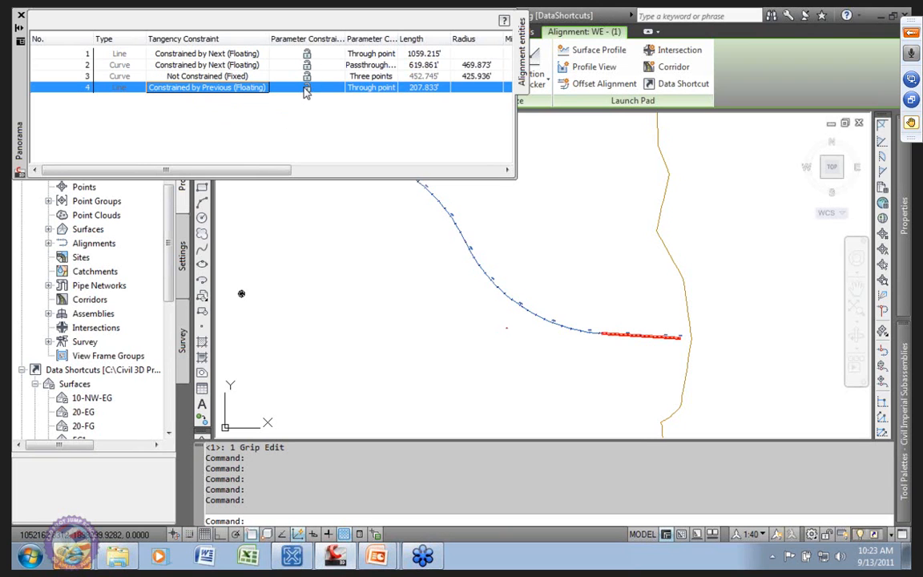
pyautogui.click(307, 54)
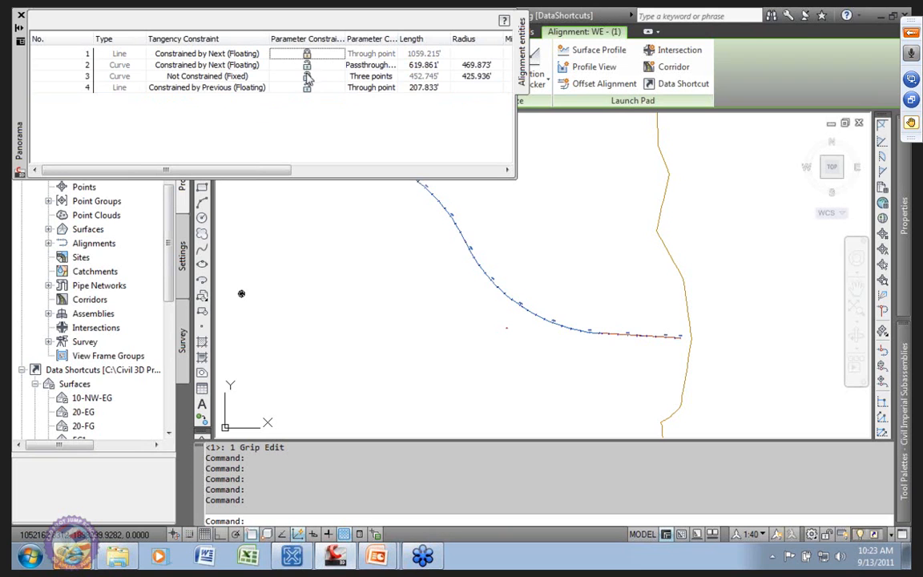
pyautogui.click(306, 65)
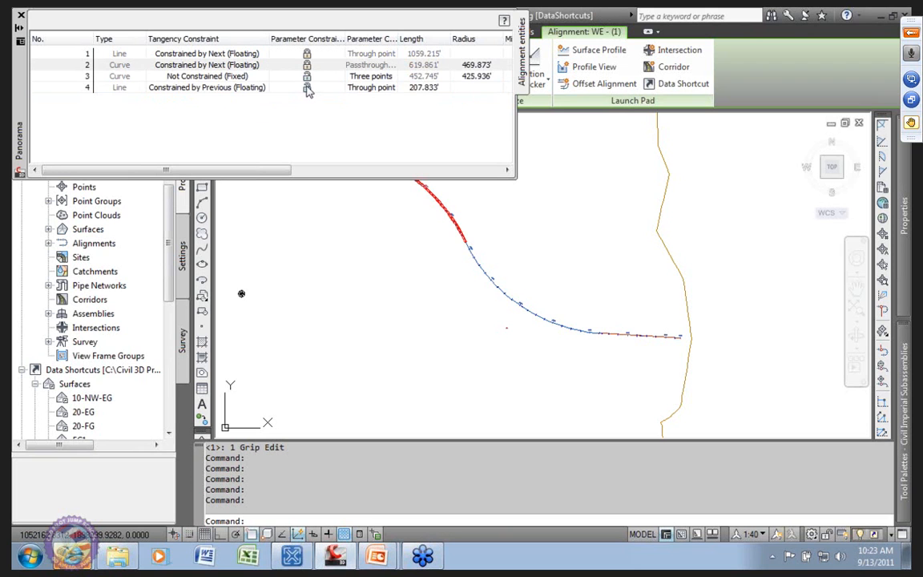
pyautogui.click(306, 77)
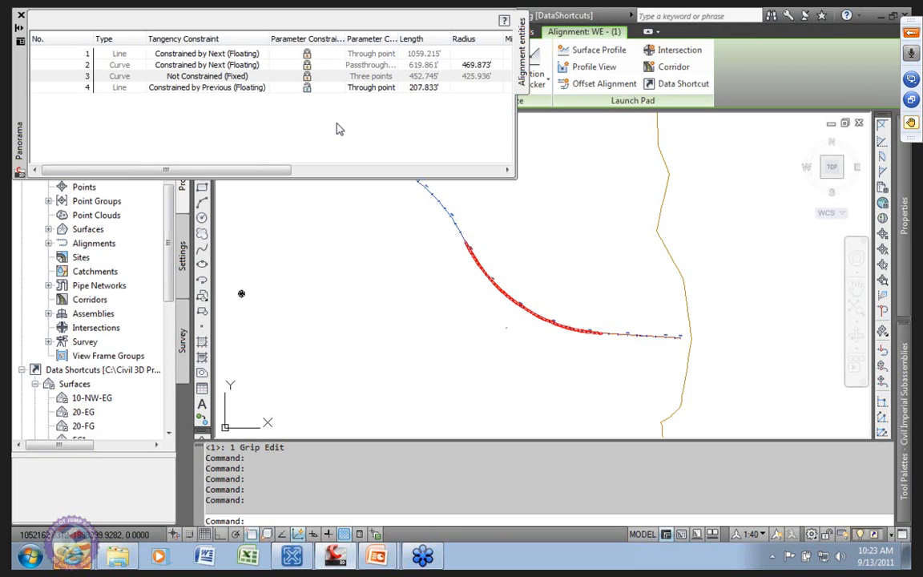
pyautogui.click(307, 88)
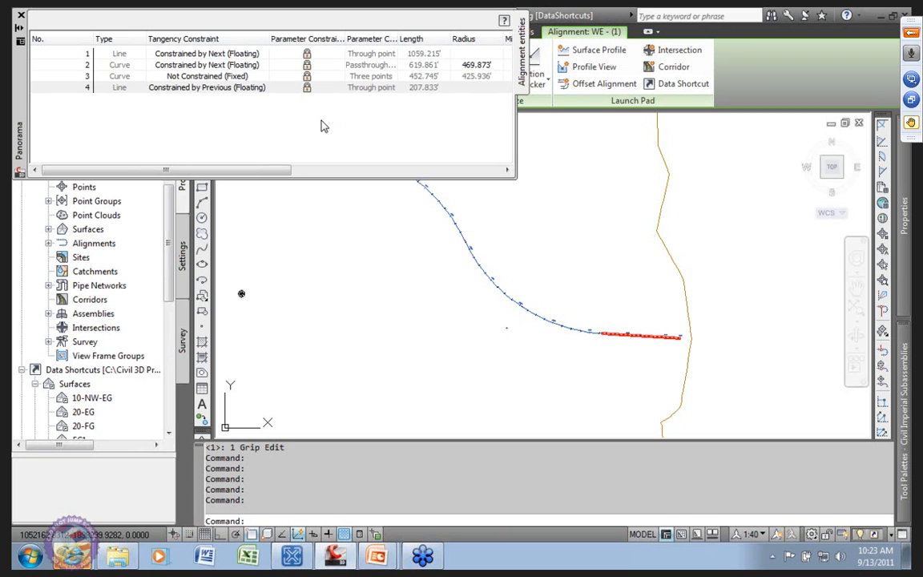
# Close the alignment entity table and the Alignment Layout Tools, and clear the selection.
pyautogui.click(21, 15)
pyautogui.click(120, 150)
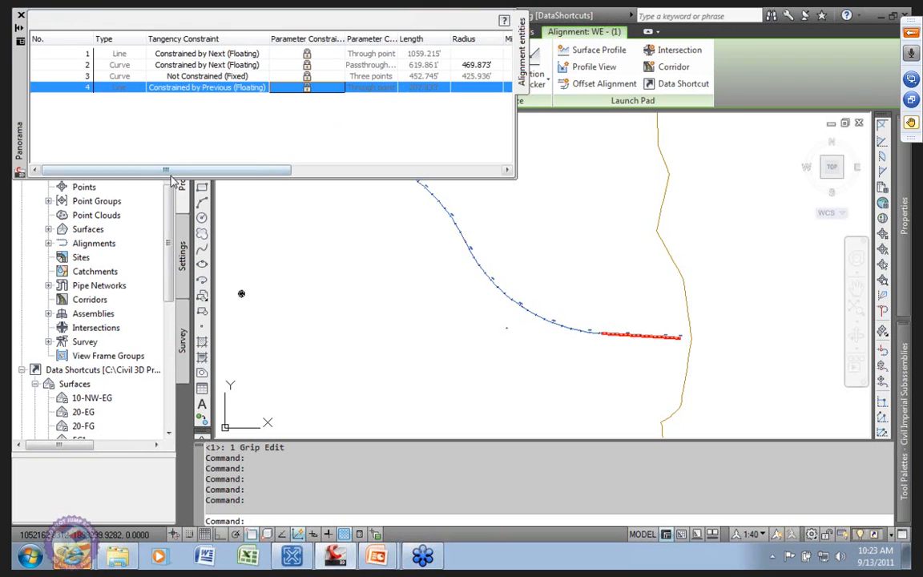
pyautogui.click(20, 16)
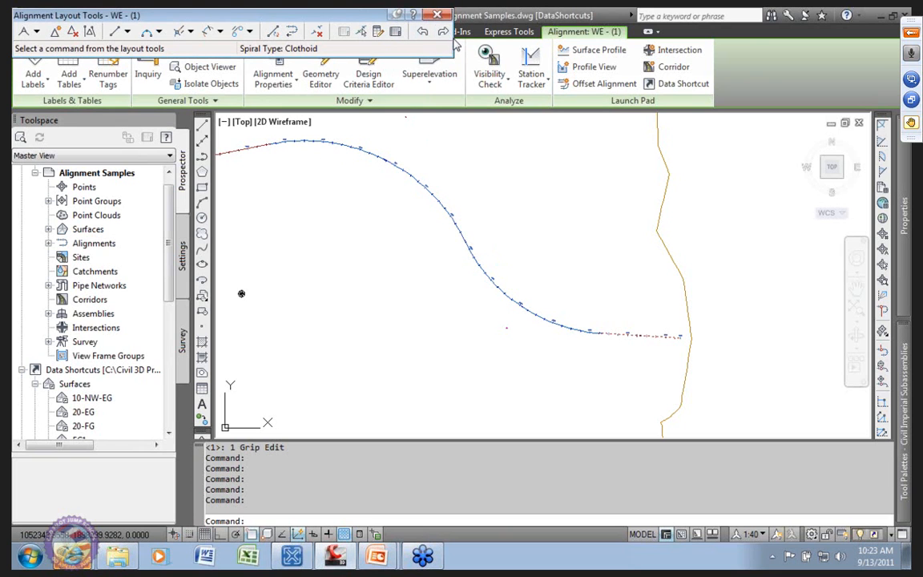
pyautogui.click(440, 16)
pyautogui.press('Escape')
pyautogui.press('Escape')
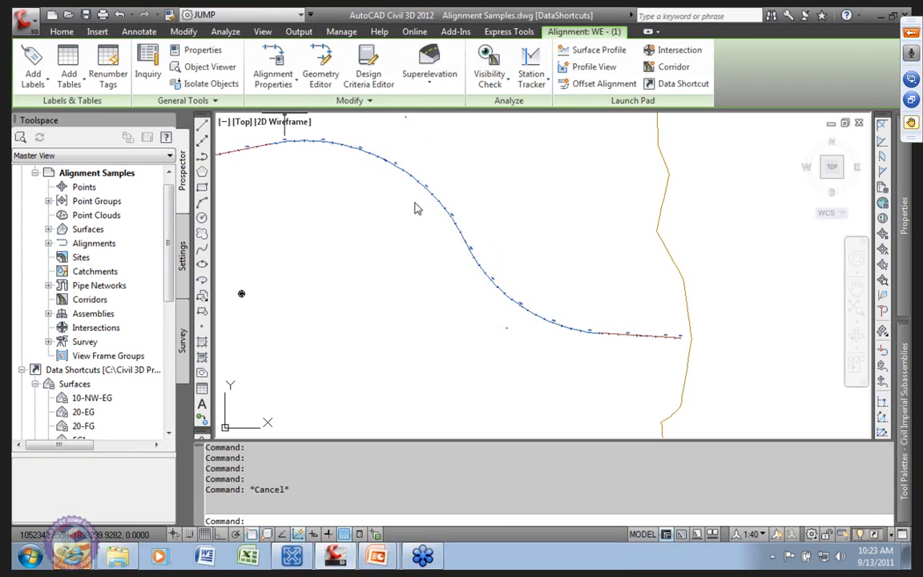
# Select the WE alignment and stretch the midpoint of its first curve up to the northeast to test its tangency.
pyautogui.scroll(-1, 437, 241)
pyautogui.scroll(-2, 416, 250)
pyautogui.scroll(5, 397, 264)
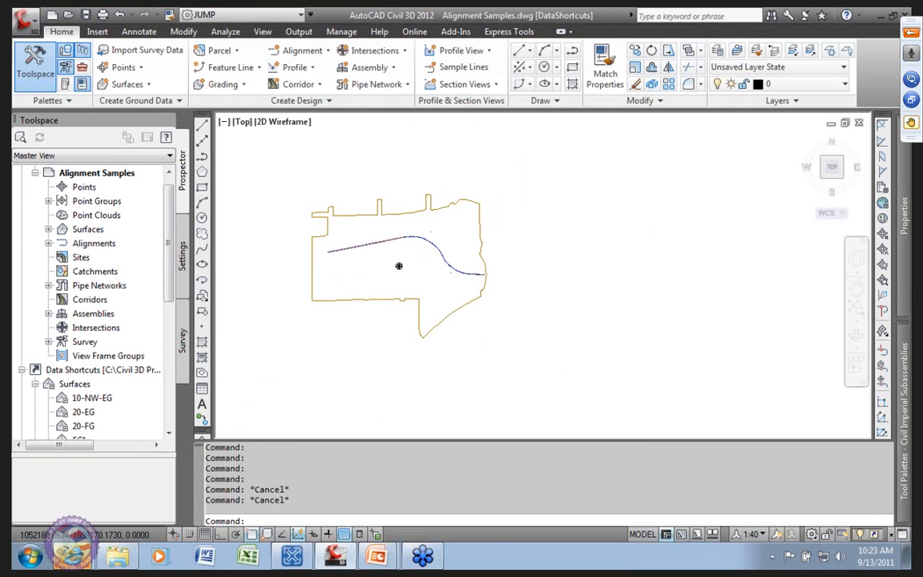
pyautogui.click(477, 213)
pyautogui.scroll(-1, 497, 344)
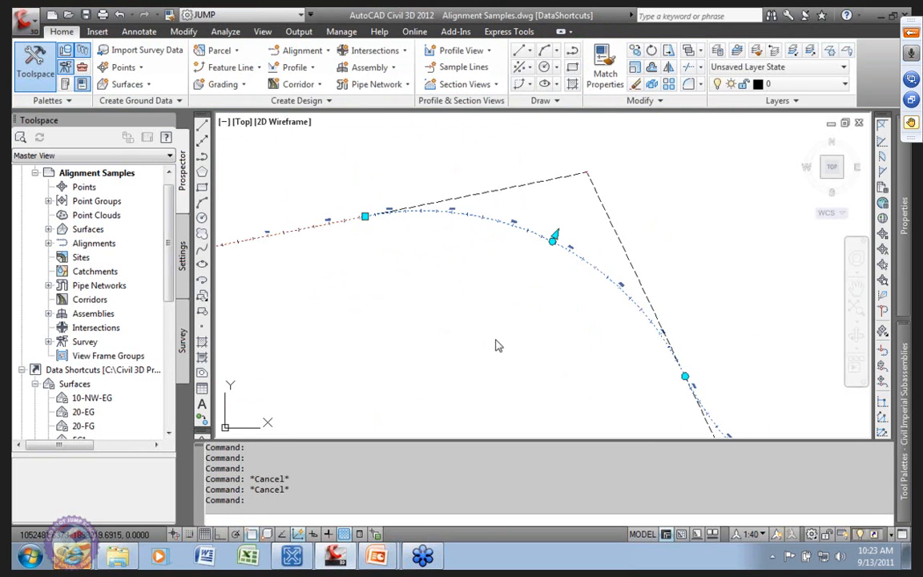
pyautogui.scroll(-2, 480, 297)
pyautogui.moveTo(488, 309); pyautogui.dragTo(399, 284, button='middle')
pyautogui.scroll(3, 413, 264)
pyautogui.click(396, 252)
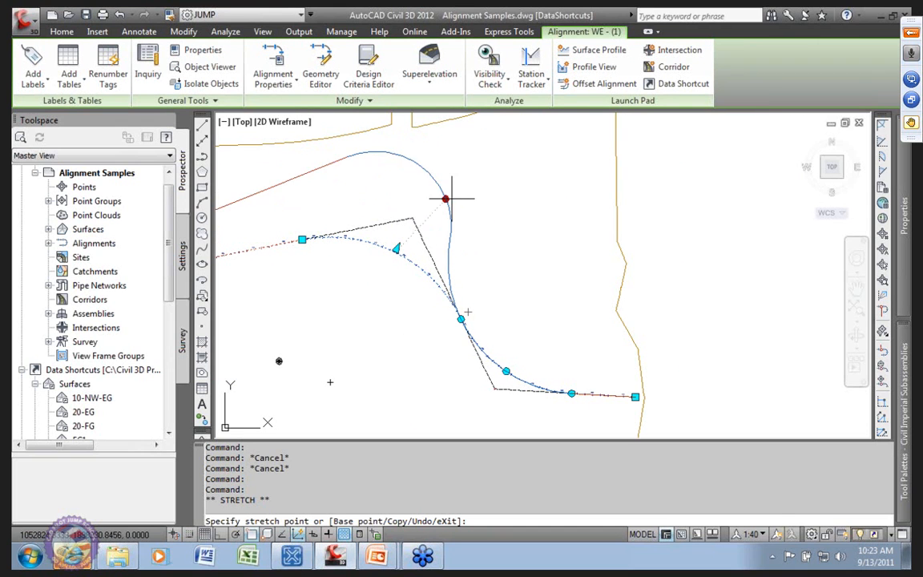
pyautogui.click(445, 210)
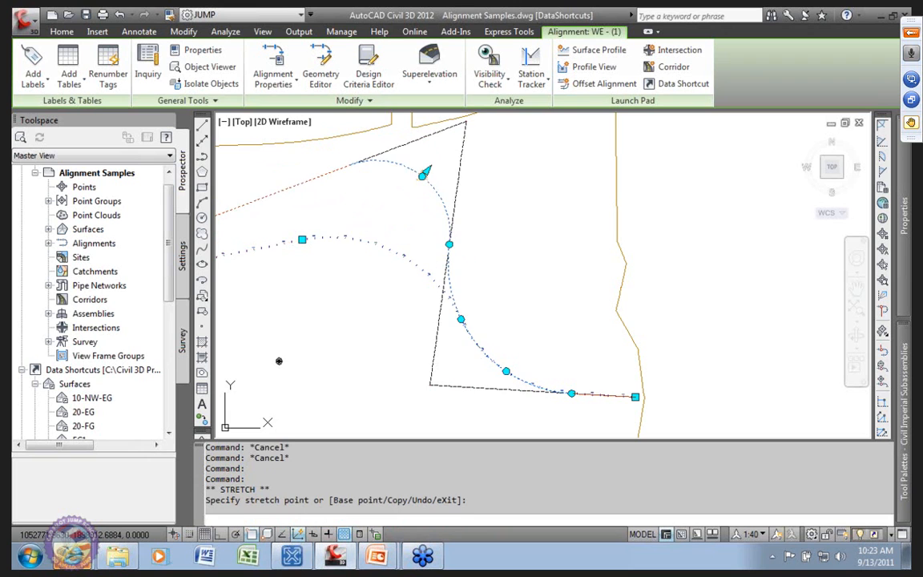
# Try to stretch the grips between the curves, and move the alignment's start point northeast.
pyautogui.scroll(-2, 486, 273)
pyautogui.scroll(-2, 484, 272)
pyautogui.moveTo(484, 273); pyautogui.dragTo(473, 273, button='middle')
pyautogui.click(461, 262)
pyautogui.click(430, 298)
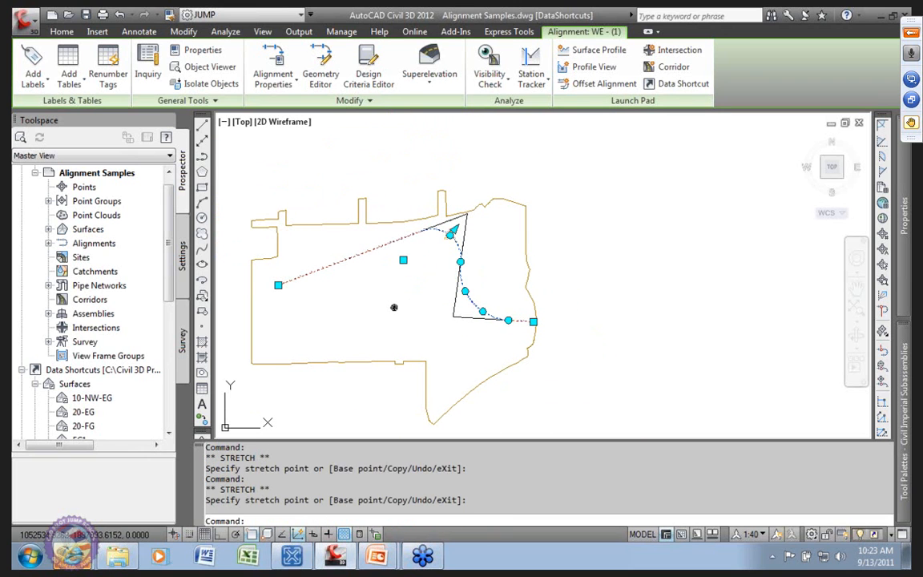
pyautogui.click(466, 291)
pyautogui.click(488, 282)
pyautogui.click(278, 284)
pyautogui.click(304, 246)
pyautogui.moveTo(430, 256); pyautogui.dragTo(393, 313, button='middle')
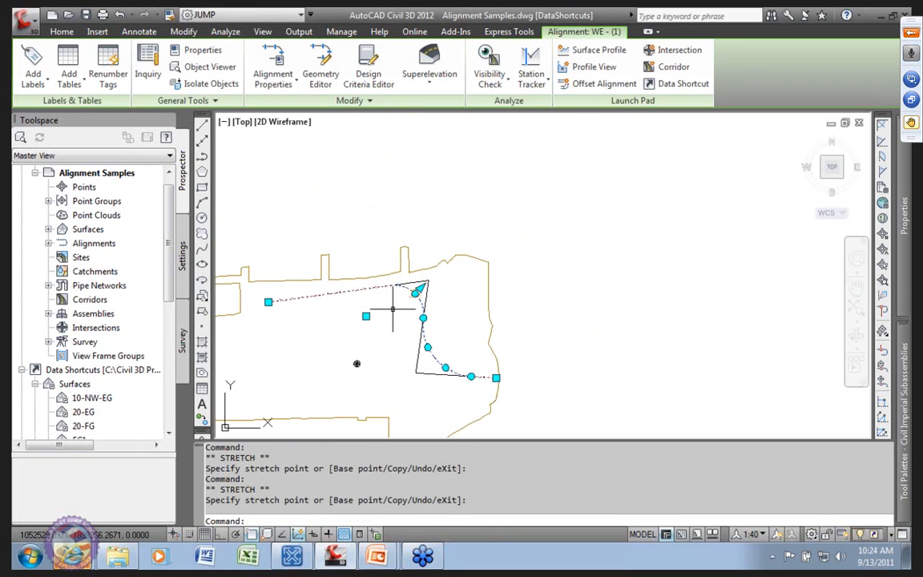
# Move the alignment's end point southwest, near the eastern site boundary.
pyautogui.click(494, 374)
pyautogui.click(496, 377)
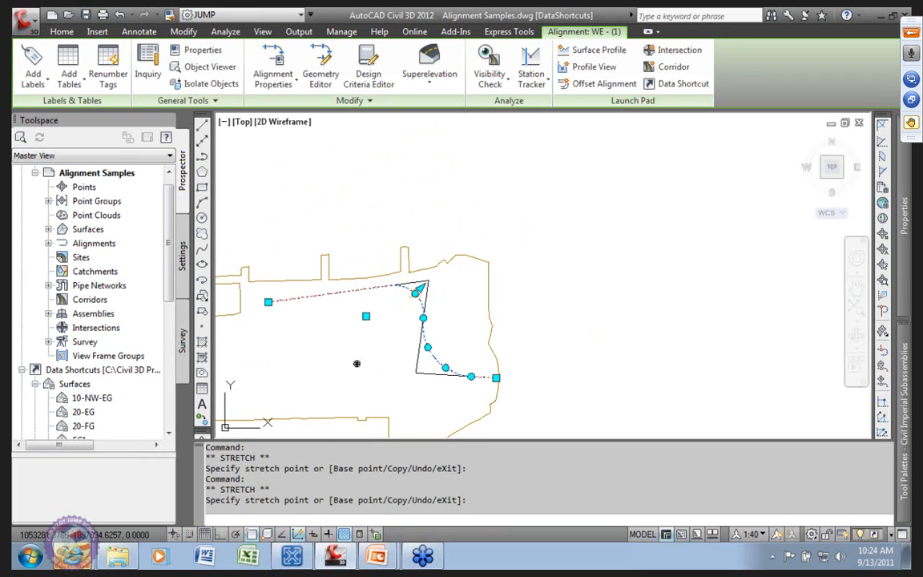
pyautogui.click(496, 377)
pyautogui.click(483, 397)
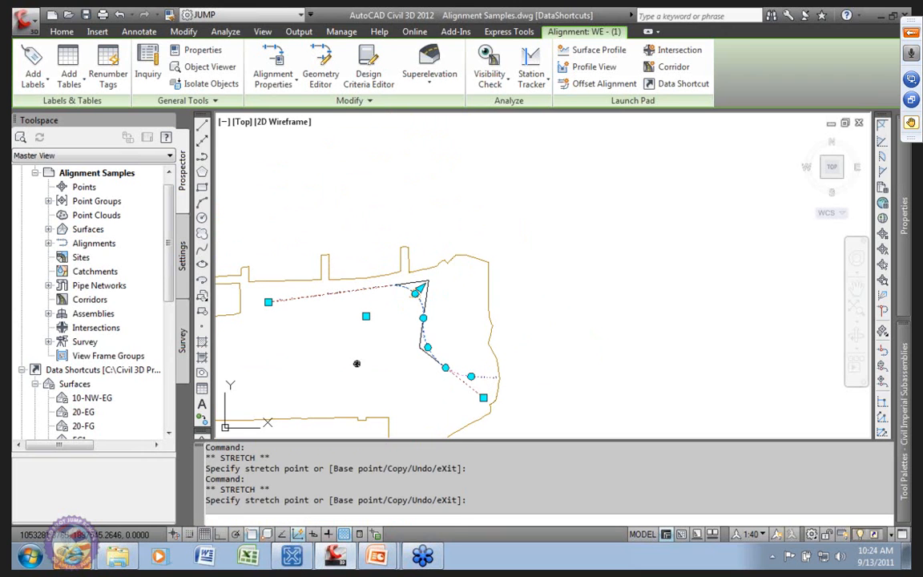
# Inspect the edited alignment within the site boundary and erase it.
pyautogui.scroll(-3, 463, 370)
pyautogui.scroll(8, 465, 362)
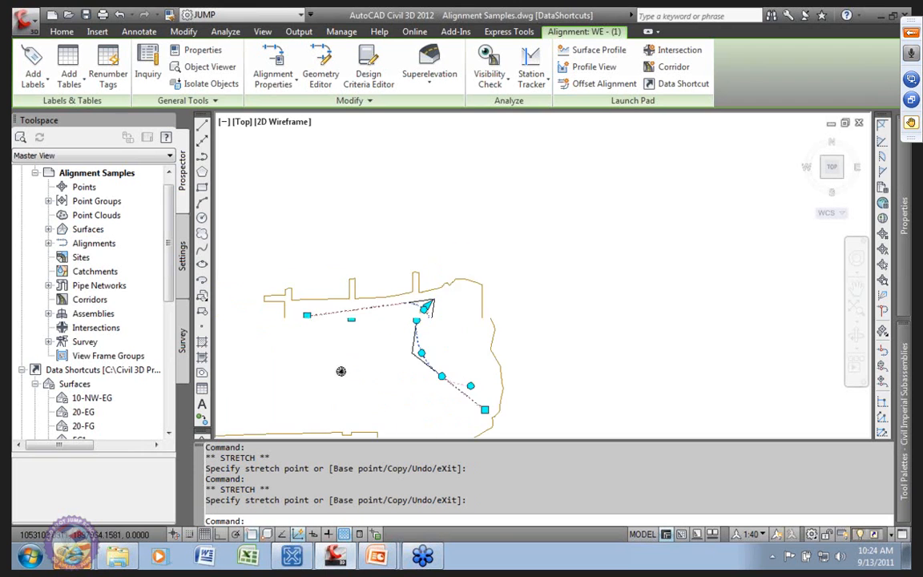
pyautogui.scroll(-3, 466, 359)
pyautogui.scroll(-1, 412, 362)
pyautogui.scroll(1, 341, 346)
pyautogui.scroll(-2, 341, 346)
pyautogui.moveTo(313, 354); pyautogui.dragTo(386, 336, button='middle')
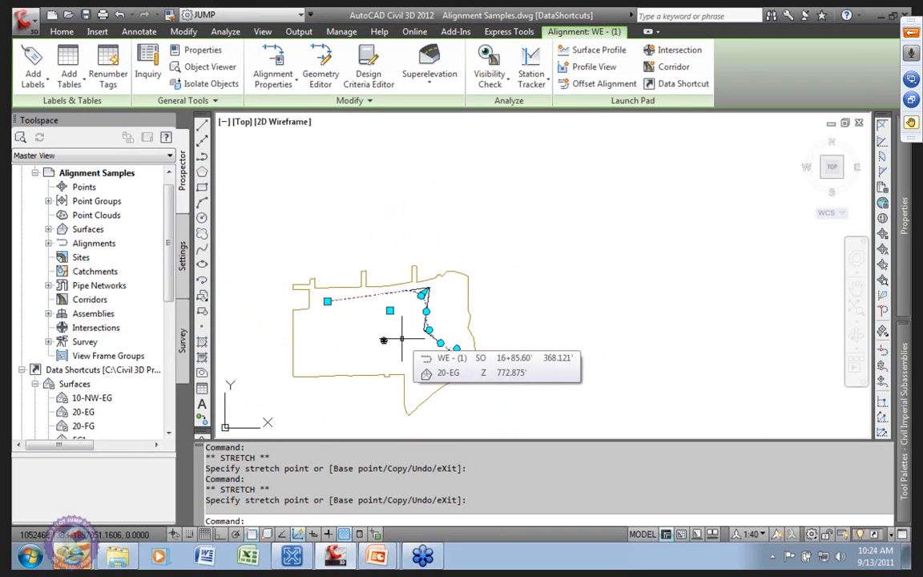
pyautogui.press('Delete')
# Create a centerline alignment by layout, with WE- before the name counter and the description "From Civil 3D mechanics".
pyautogui.scroll(6, 383, 321)
pyautogui.moveTo(382, 321); pyautogui.dragTo(462, 280, button='middle')
pyautogui.scroll(-2, 461, 281)
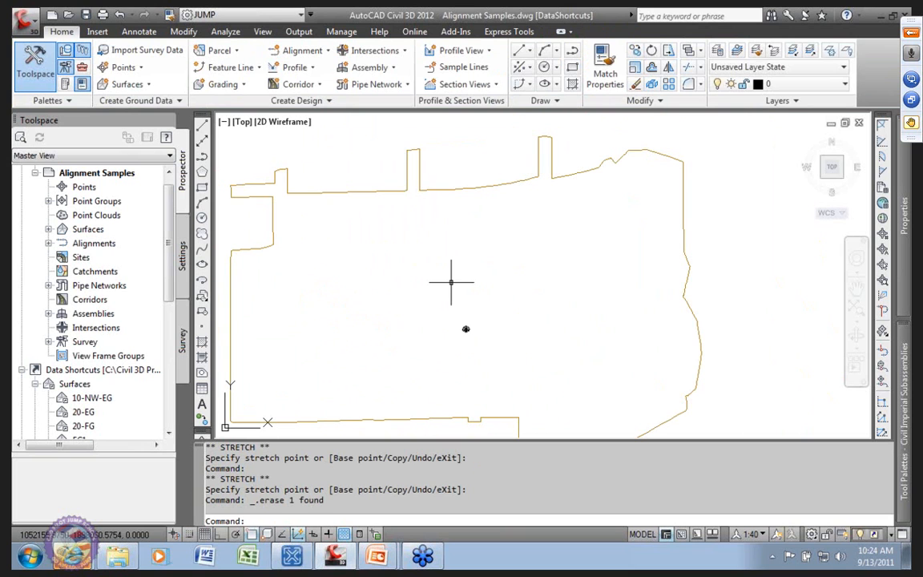
pyautogui.moveTo(427, 263); pyautogui.dragTo(408, 231, button='middle')
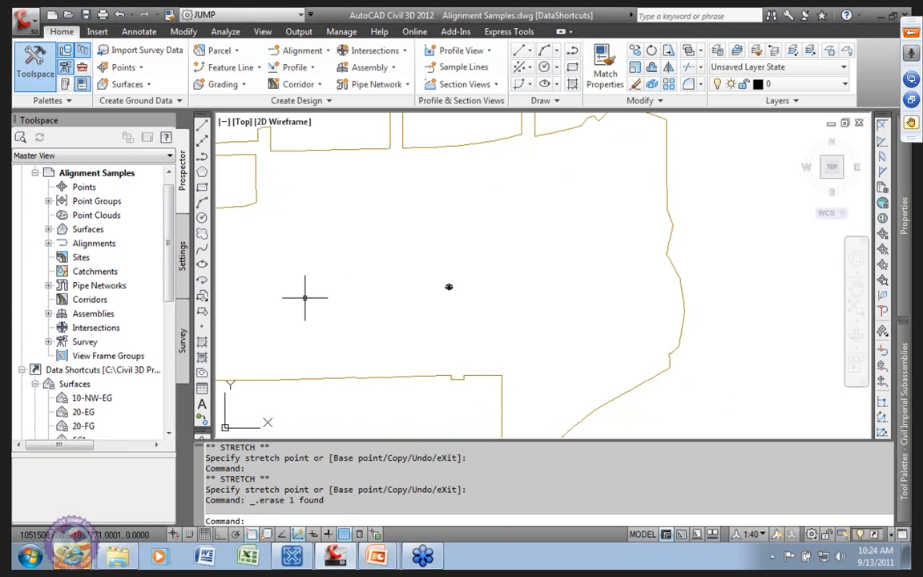
pyautogui.click(298, 50)
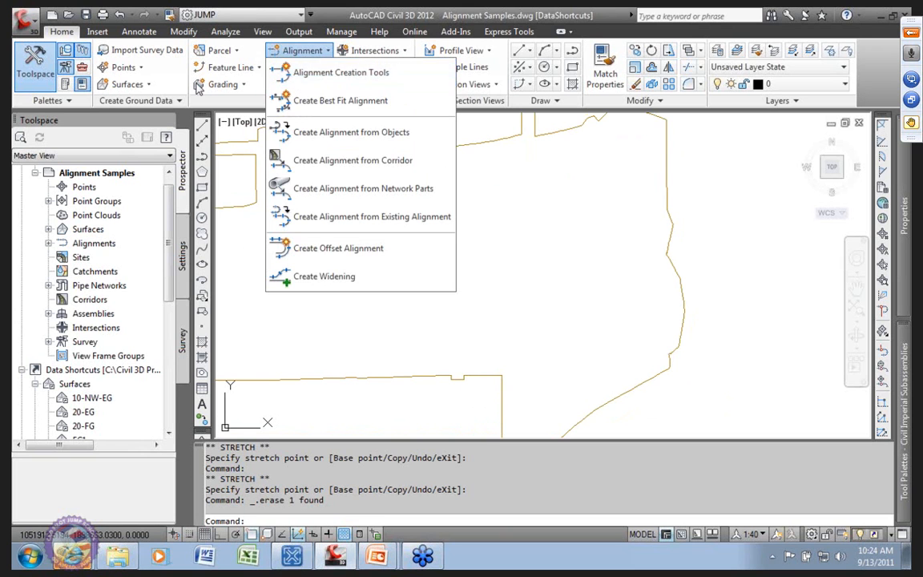
pyautogui.click(318, 74)
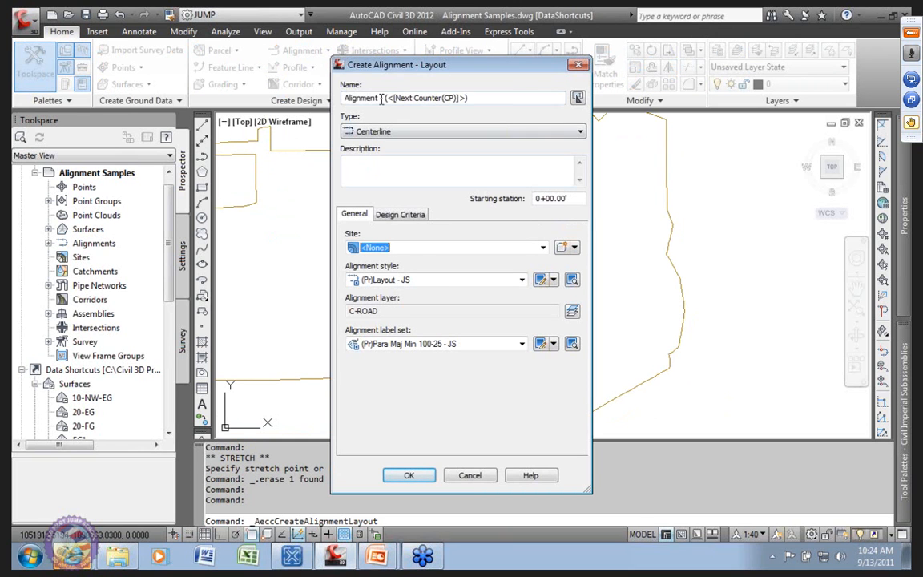
pyautogui.moveTo(381, 97); pyautogui.dragTo(331, 95)
pyautogui.write('WE')
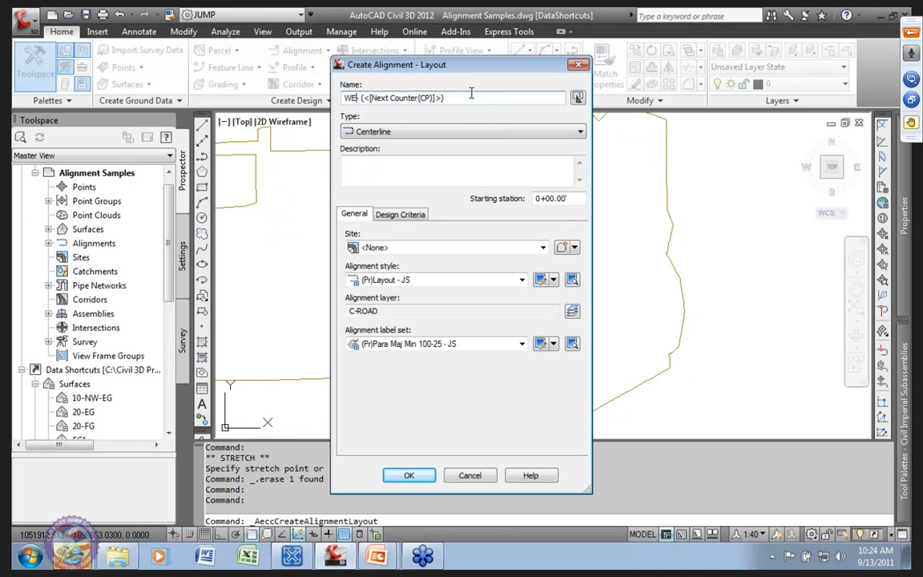
pyautogui.click(353, 159)
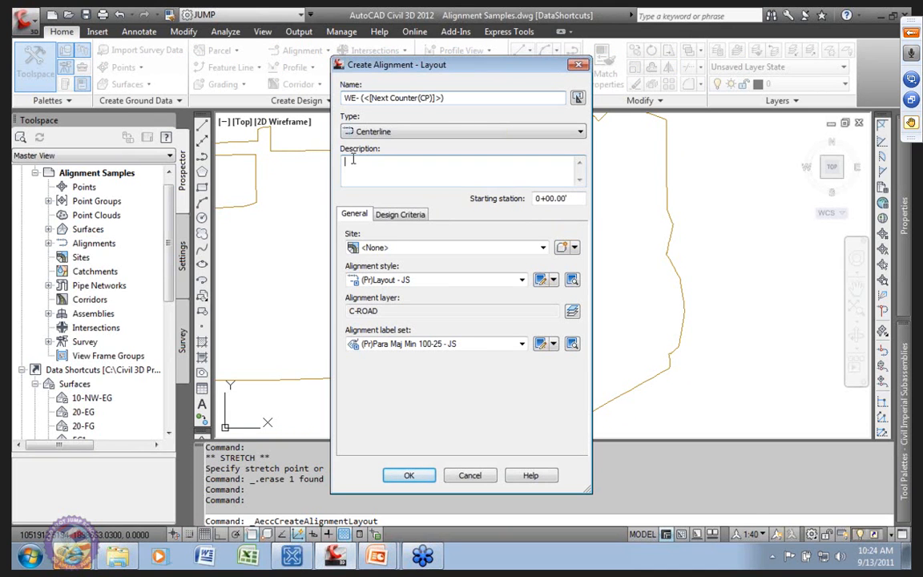
pyautogui.write('From Civ')
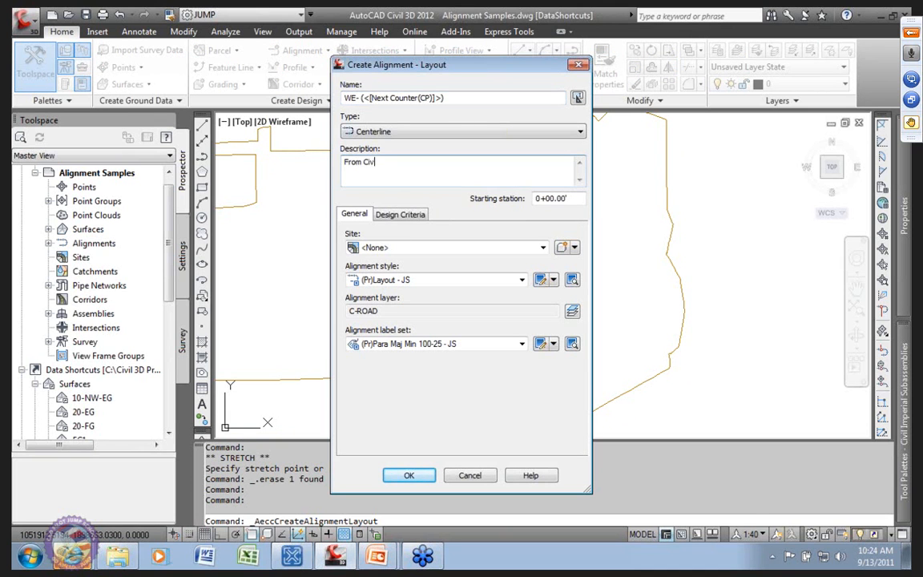
pyautogui.write('il 3D mechanics')
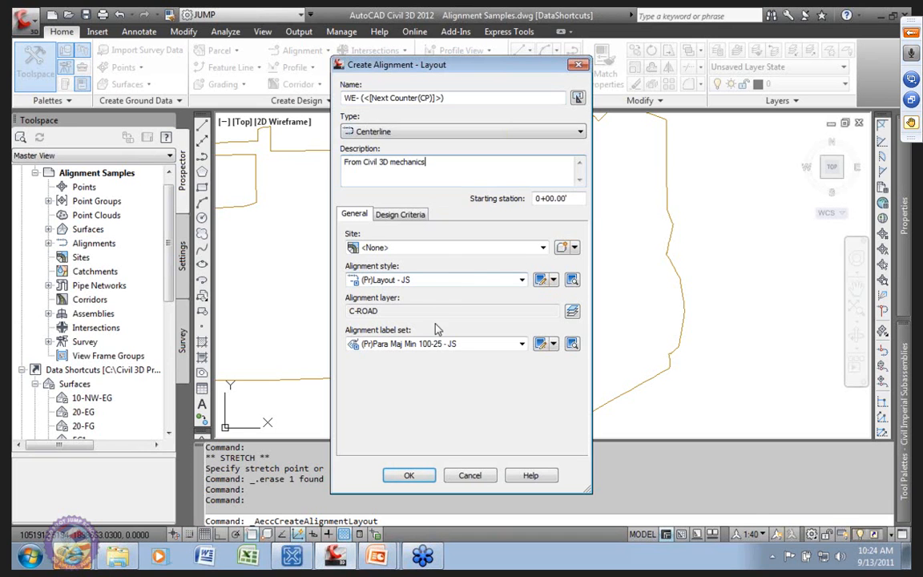
pyautogui.click(409, 475)
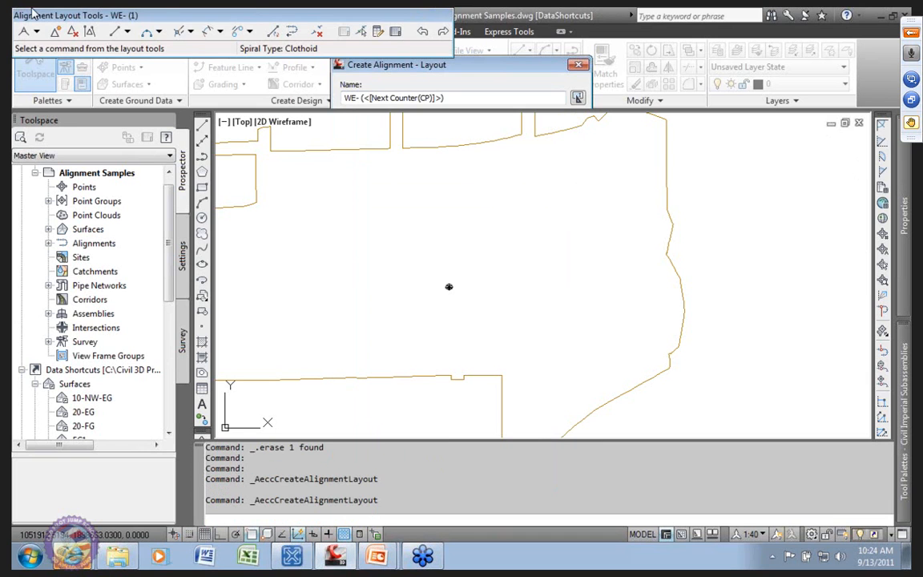
# Begin a fixed two-point line in the western part of the site, using Bearing Distance in the northeast quadrant with bearing n52d45'22".
pyautogui.click(127, 32)
pyautogui.click(150, 50)
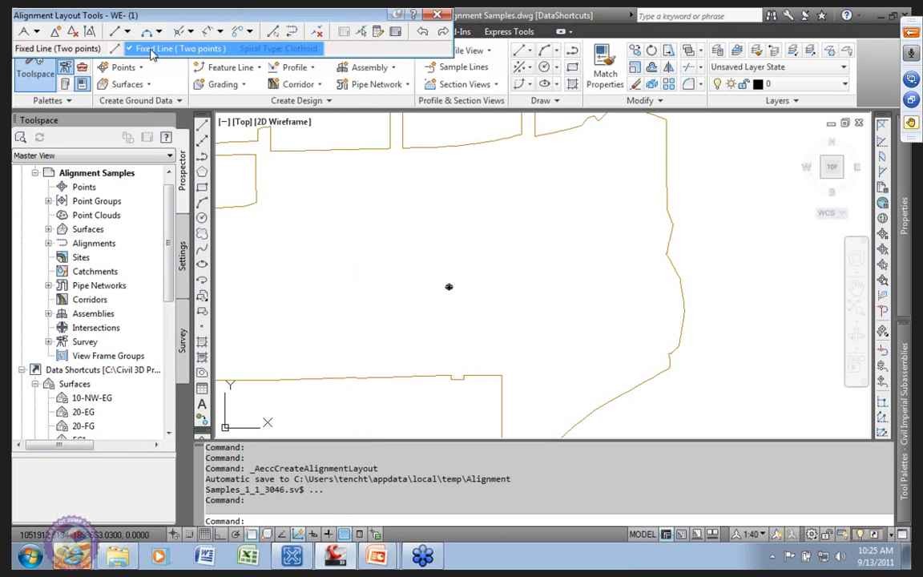
pyautogui.click(246, 282)
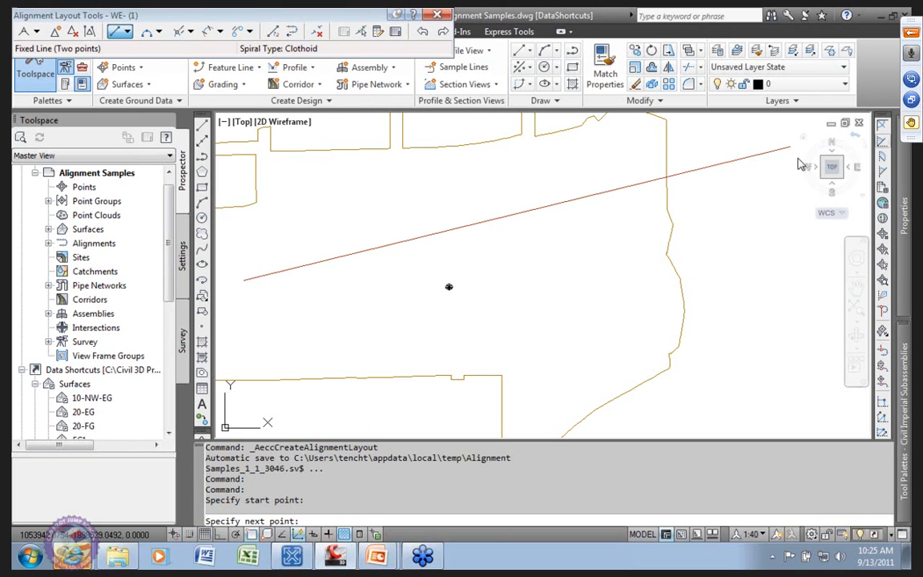
pyautogui.click(884, 147)
pyautogui.click(350, 175)
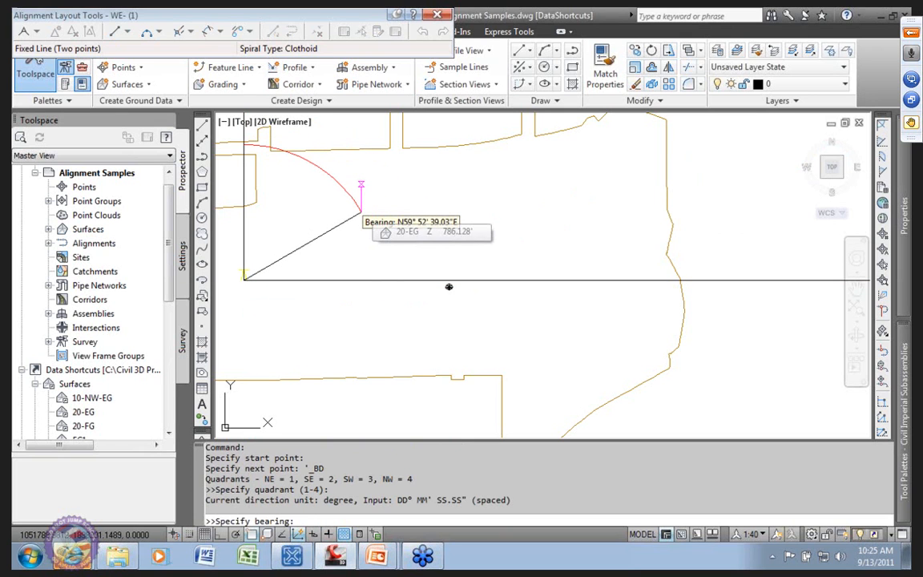
pyautogui.write('n52d')
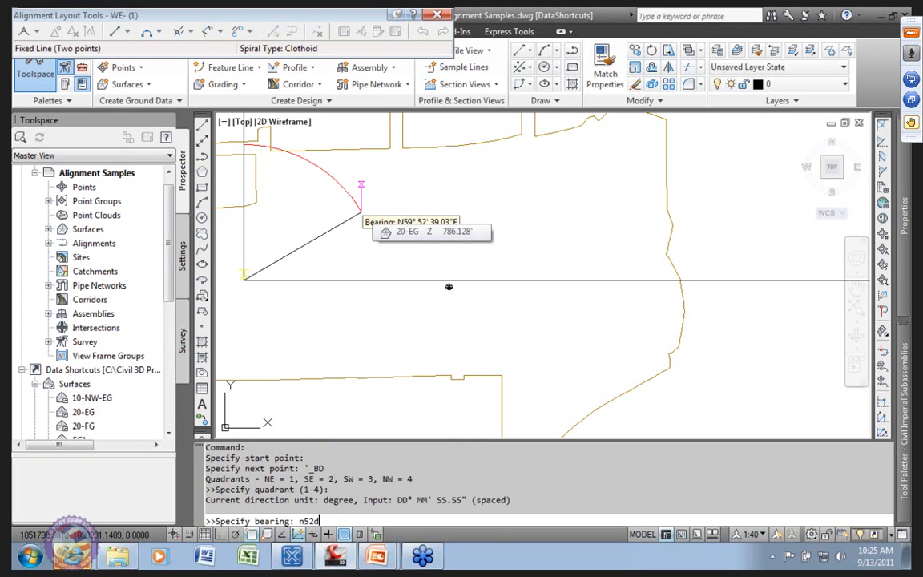
pyautogui.write('45\'22"')
pyautogui.press('Return')
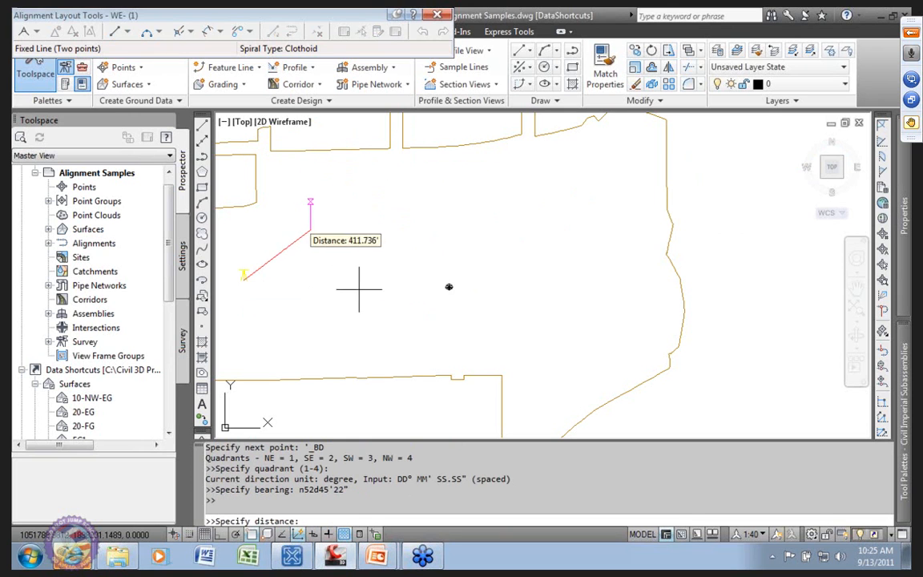
# Complete the fixed line with a distance of 403.5.
pyautogui.write('403')
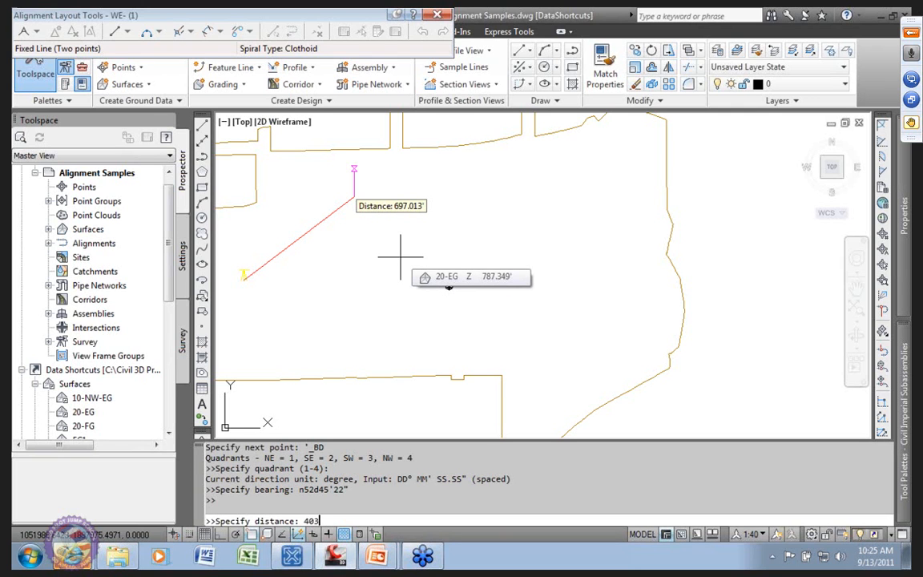
pyautogui.write('5')
pyautogui.press('BackSpace')
pyautogui.press('BackSpace')
pyautogui.write('3.5')
pyautogui.press('Return')
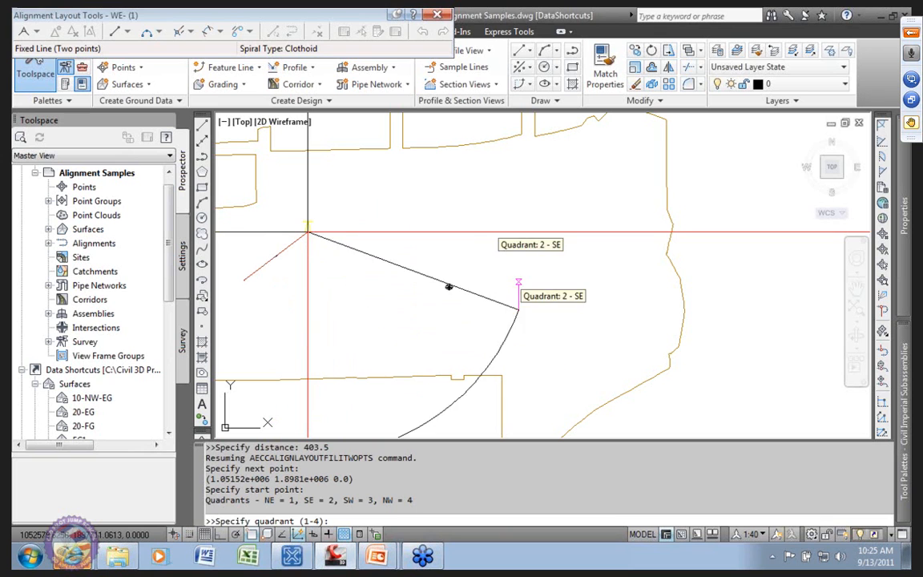
# Try to continue from the line's end using Deflection Distance with a 45-degree angle, and review the command history.
pyautogui.click(884, 173)
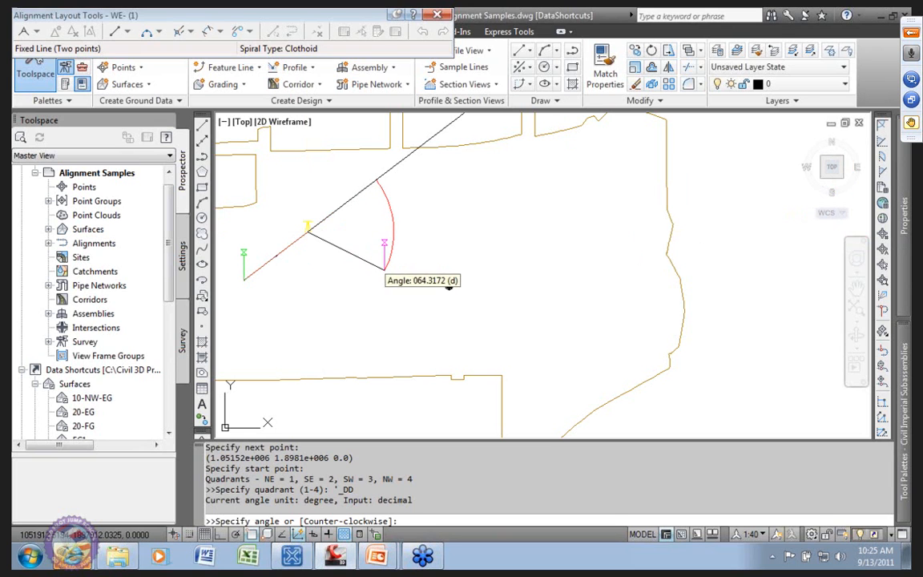
pyautogui.write('45')
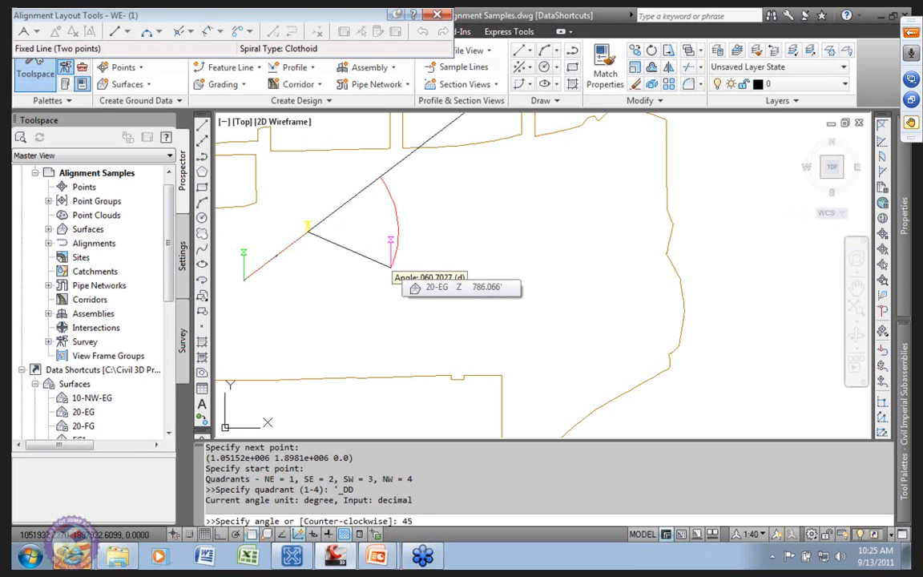
pyautogui.press('Return')
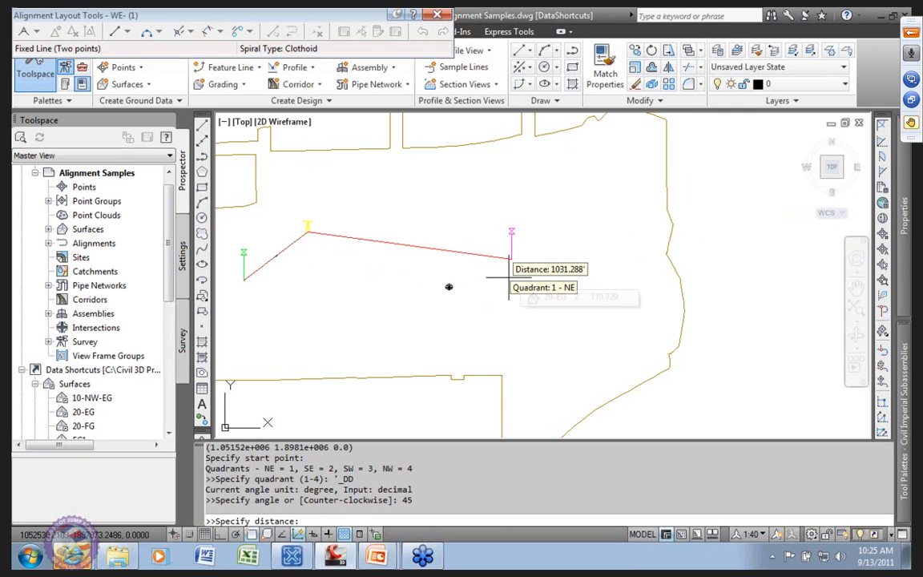
pyautogui.click(498, 276)
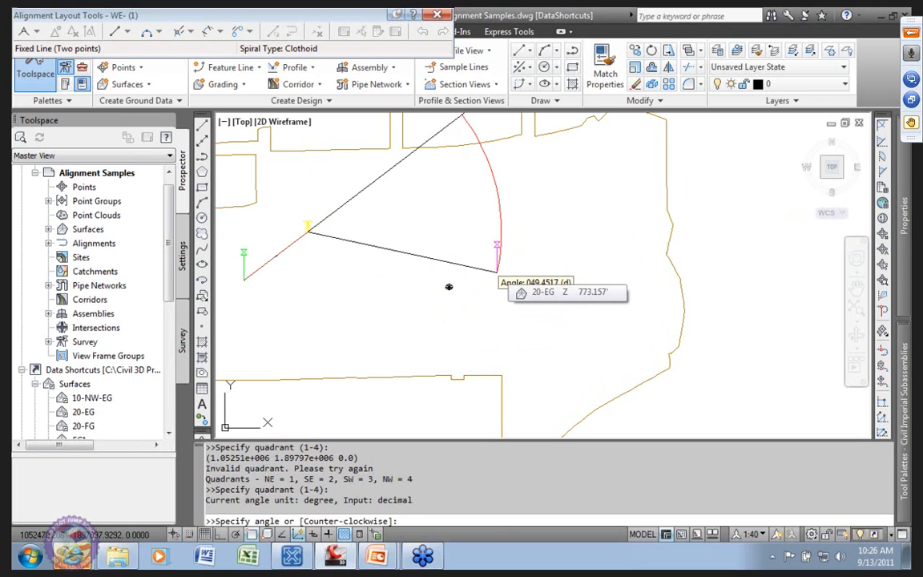
pyautogui.press('Escape')
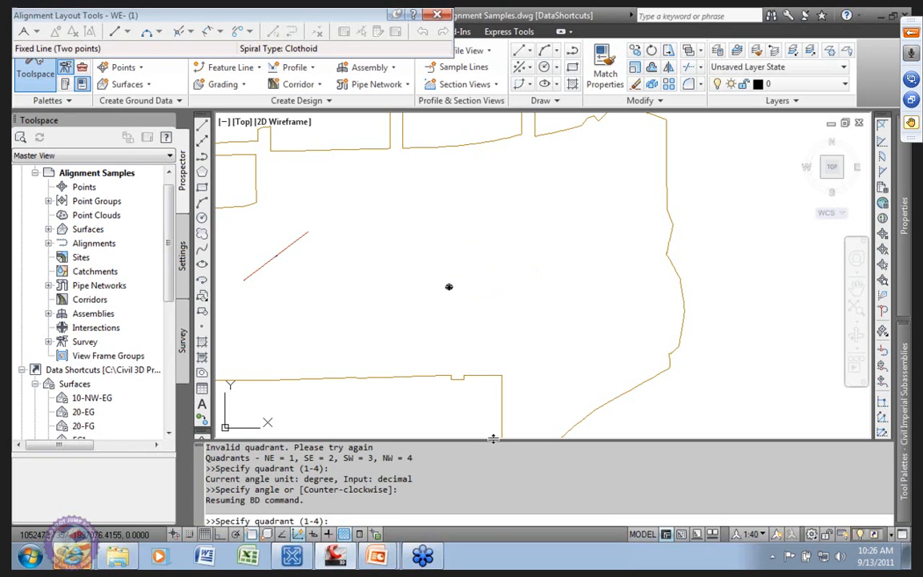
pyautogui.moveTo(495, 440); pyautogui.dragTo(490, 286)
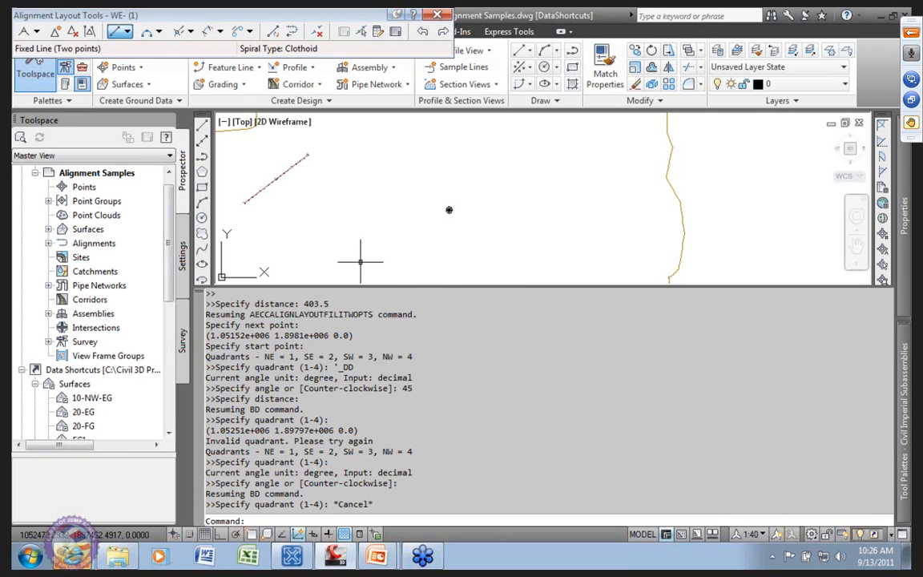
pyautogui.moveTo(383, 286); pyautogui.dragTo(445, 446)
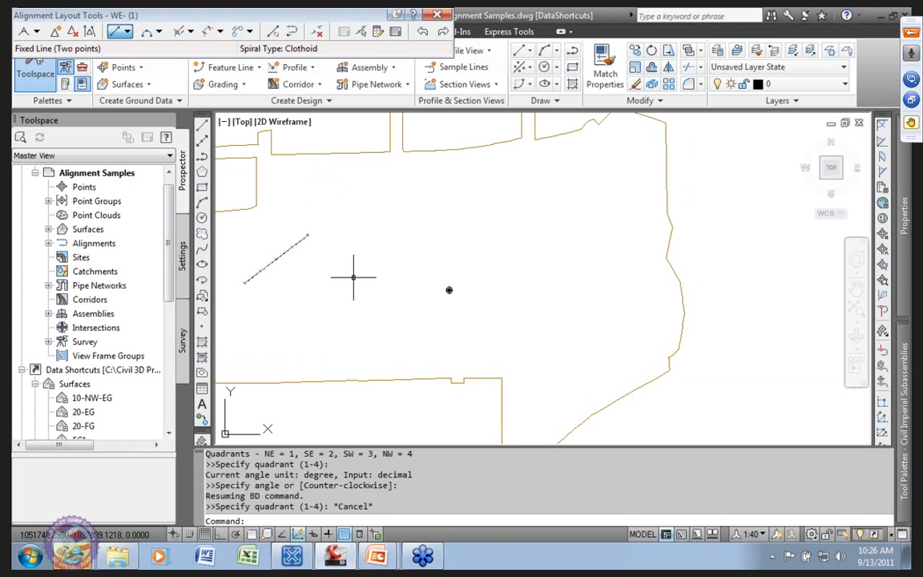
# Draw a fixed two-point line east of the existing alignment, using Bearing Distance in the southeast quadrant with a picked length of about 681 ft.
pyautogui.click(127, 32)
pyautogui.click(166, 49)
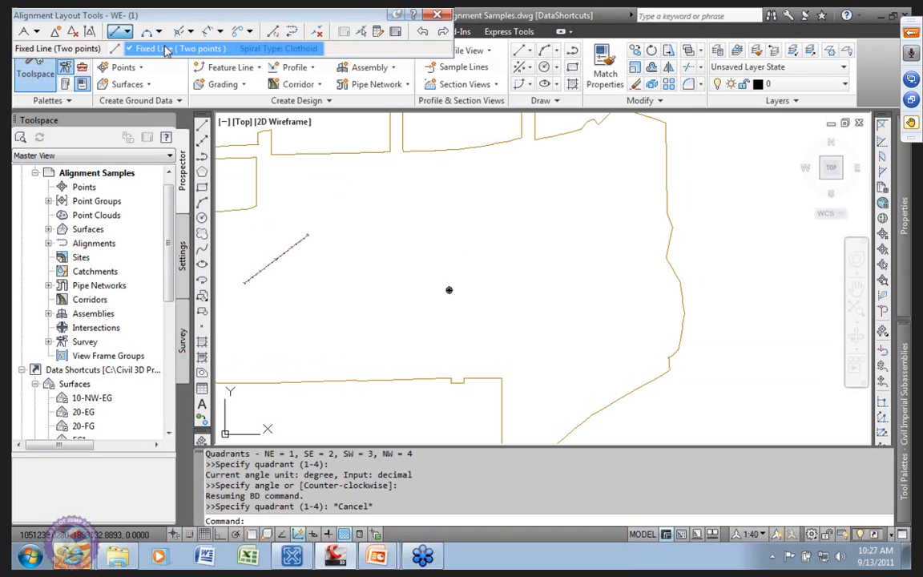
pyautogui.click(359, 265)
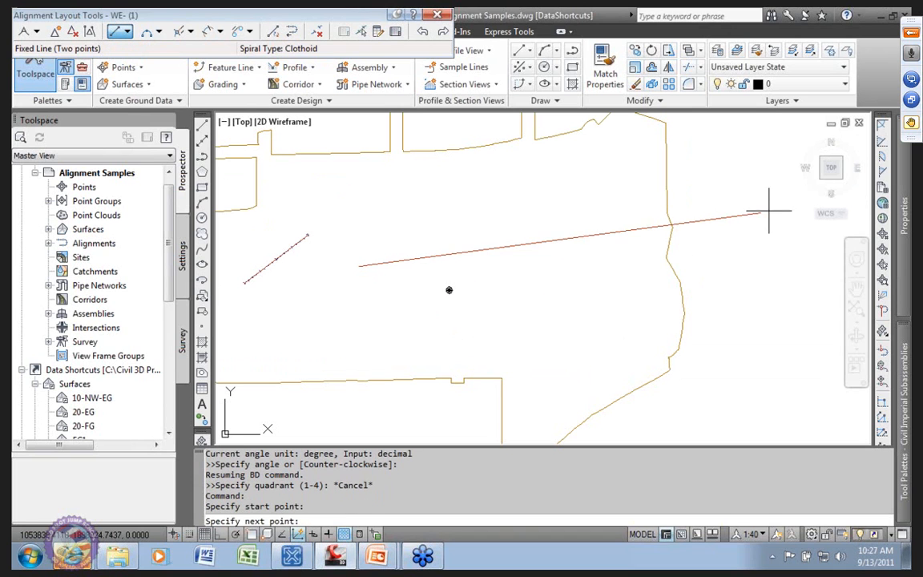
pyautogui.click(882, 142)
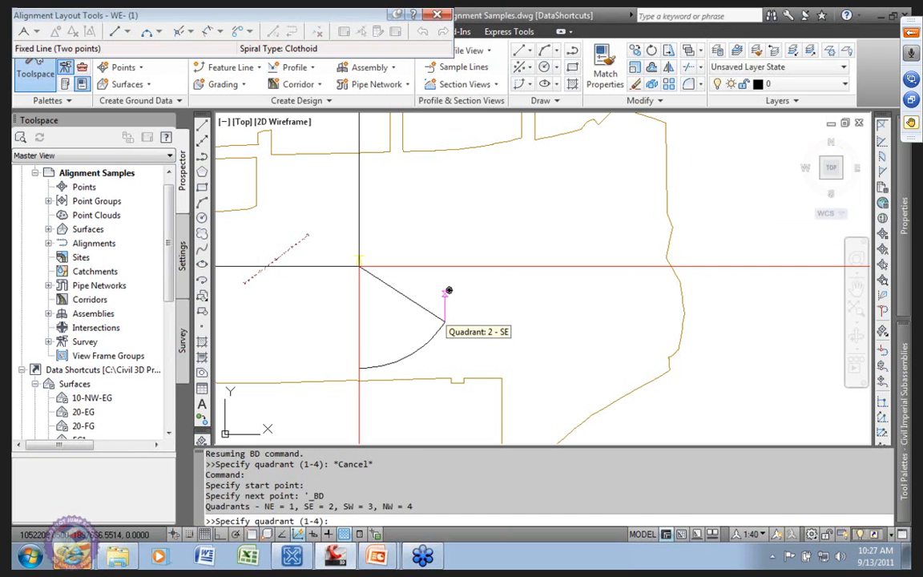
pyautogui.click(449, 290)
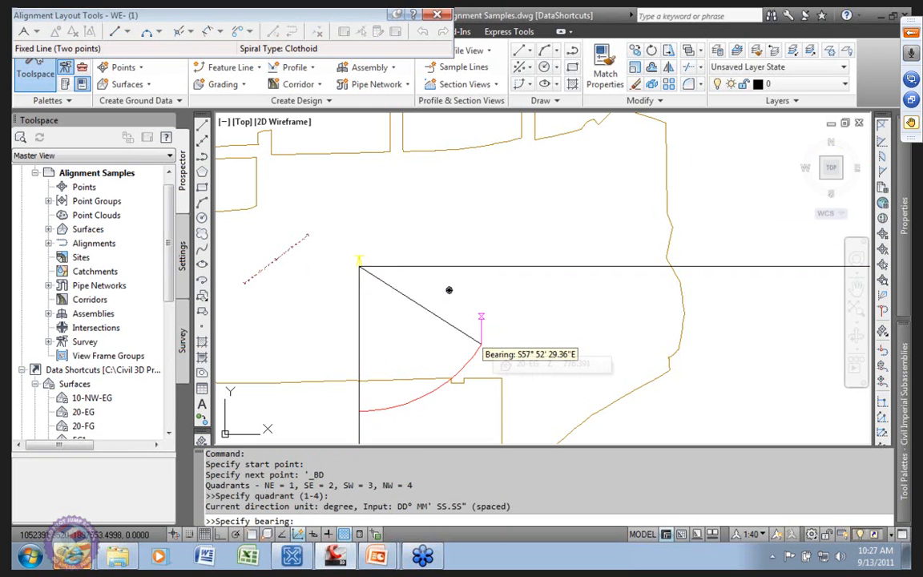
pyautogui.click(478, 329)
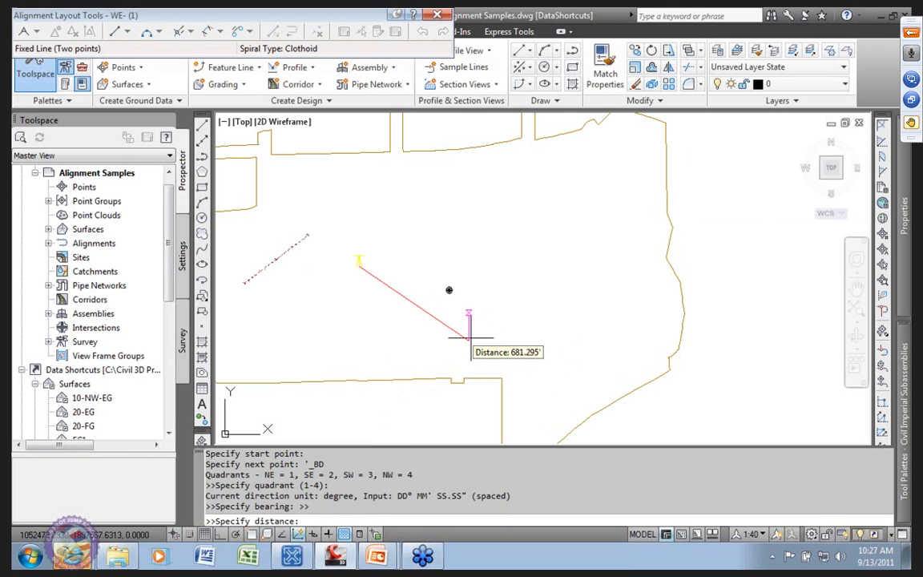
pyautogui.click(469, 337)
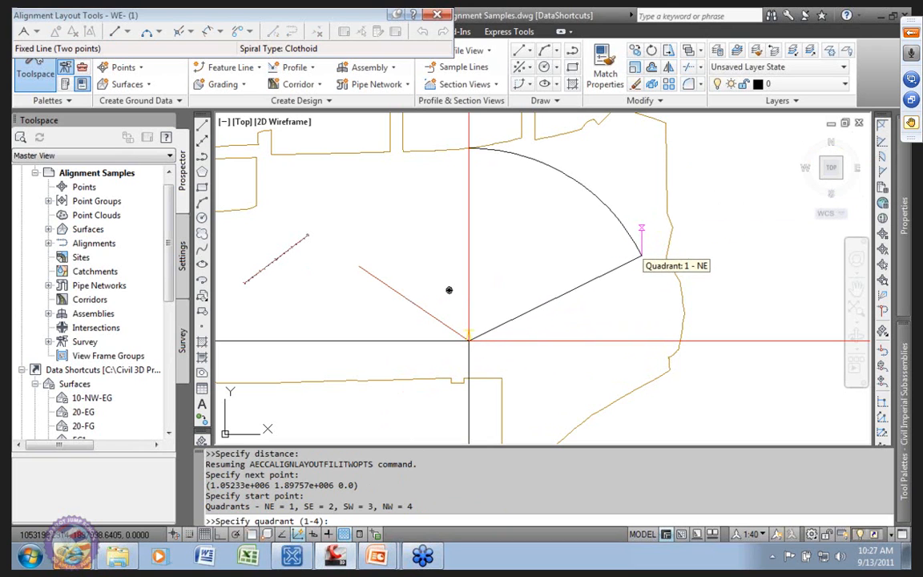
pyautogui.press('Escape')
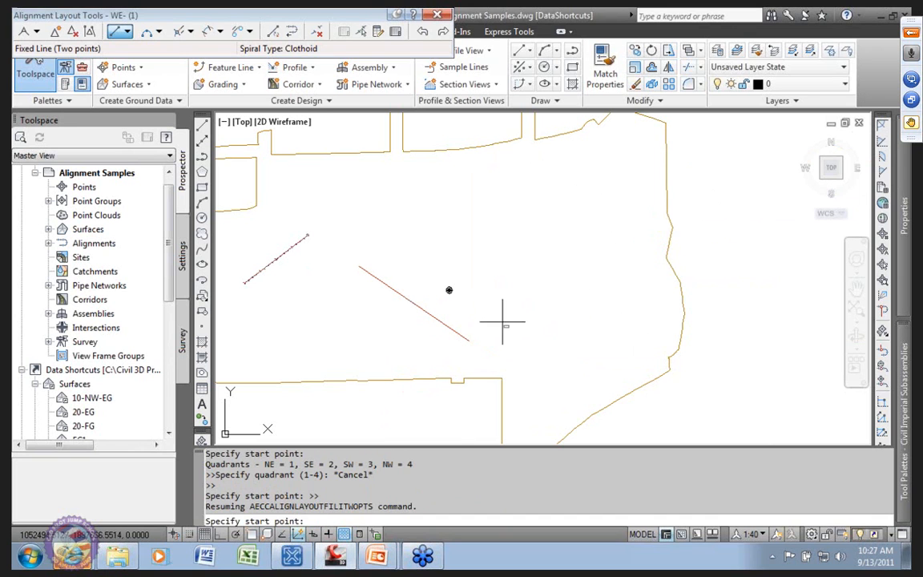
# Try to continue from the new line's southeast end using Deflection Distance with a 45-degree counter-clockwise angle and a picked distance.
pyautogui.click(884, 175)
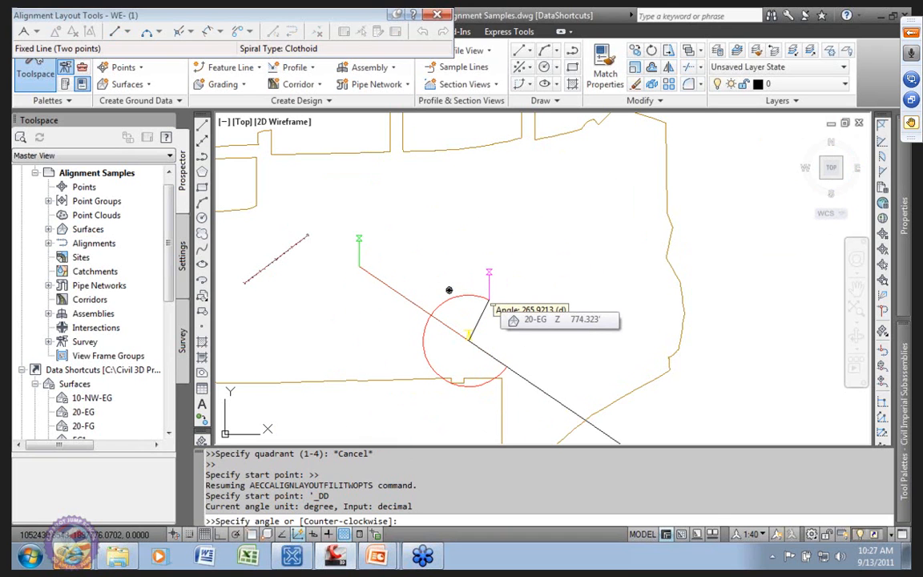
pyautogui.press('Return')
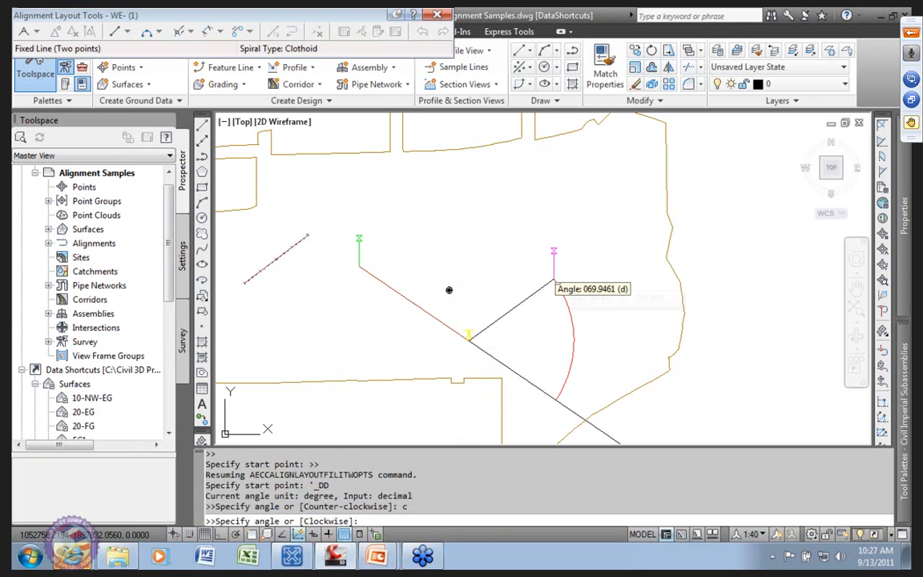
pyautogui.write('45')
pyautogui.press('Return')
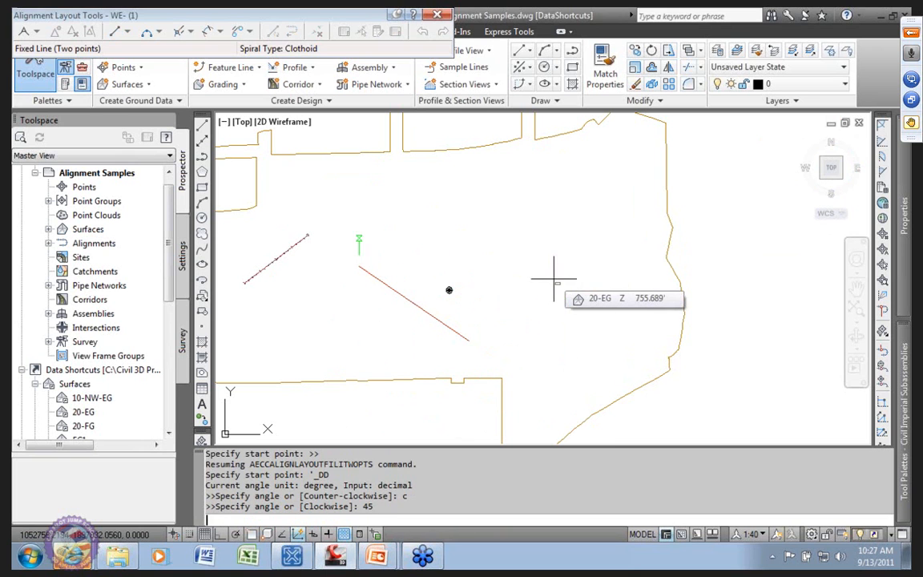
pyautogui.click(605, 314)
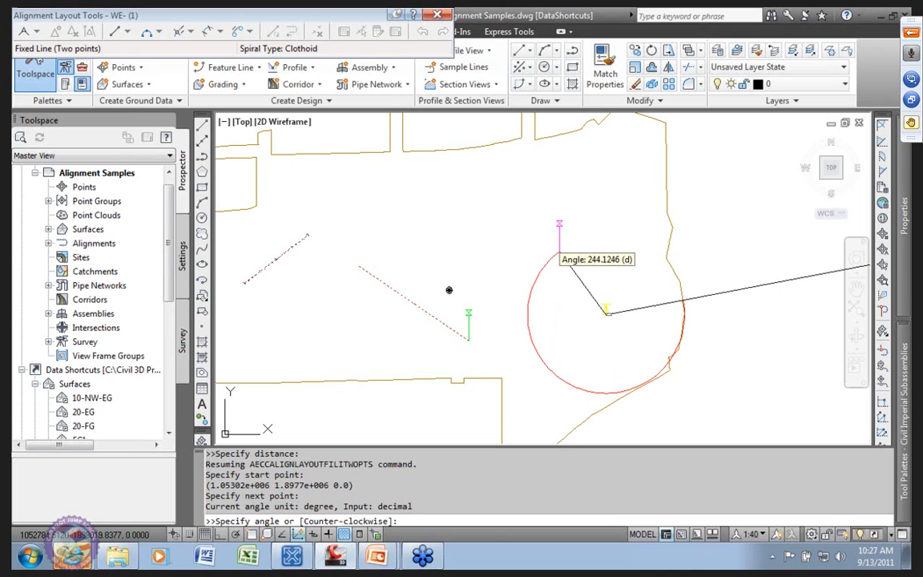
pyautogui.press('Escape')
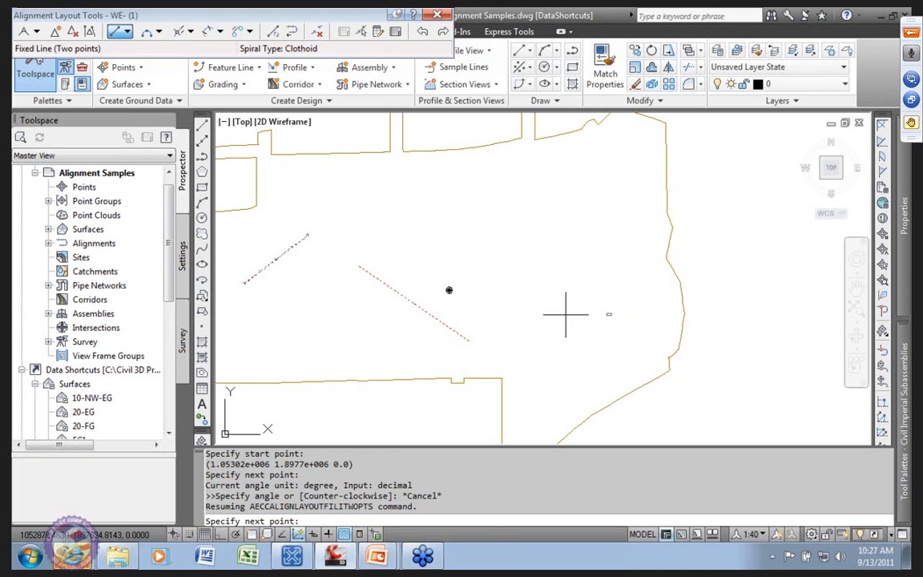
pyautogui.press('Return')
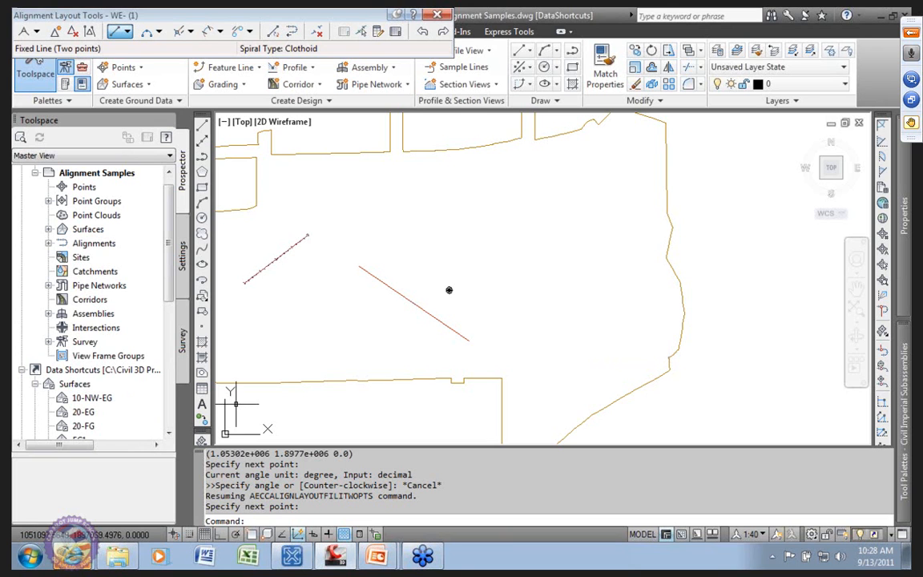
# Try to create a curve from the southeast end of the new fixed line with Create Curve from End of Object.
pyautogui.click(525, 124)
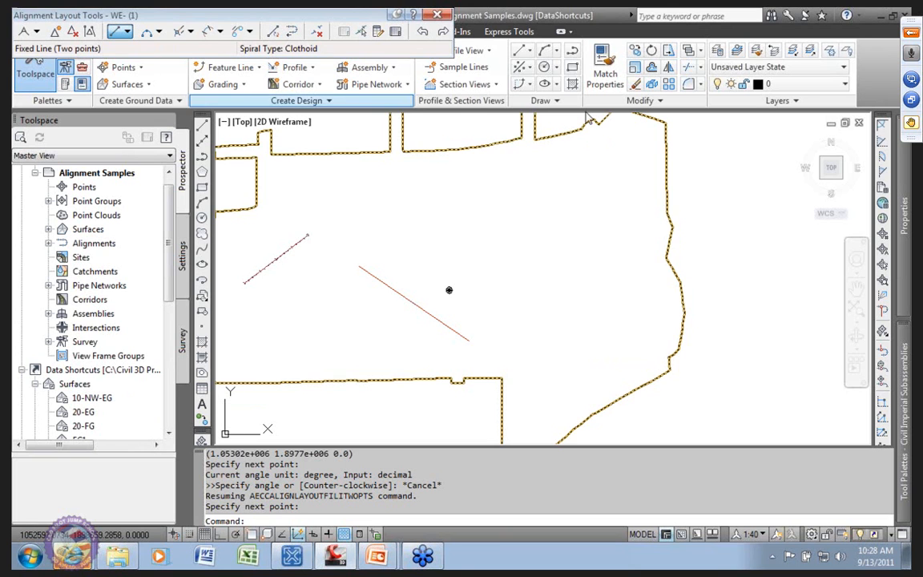
pyautogui.click(530, 85)
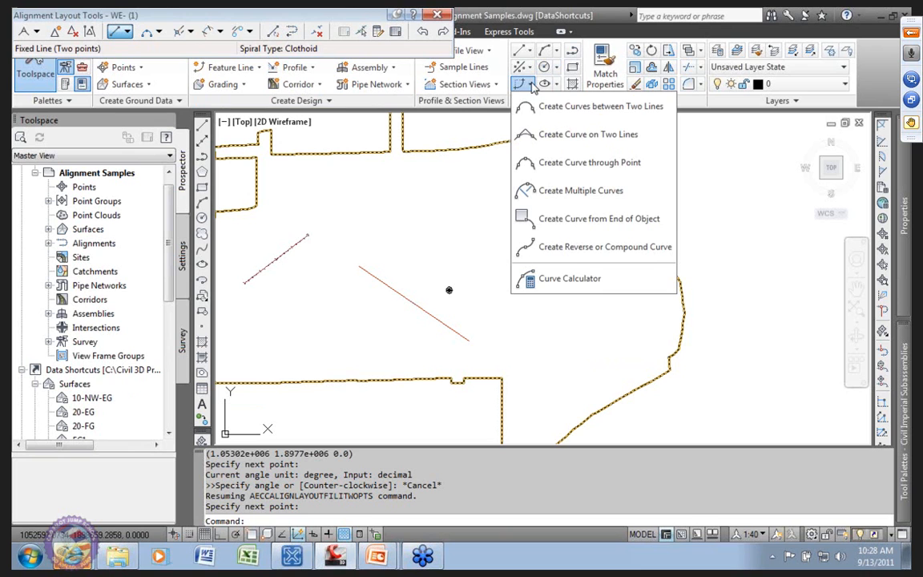
pyautogui.click(588, 221)
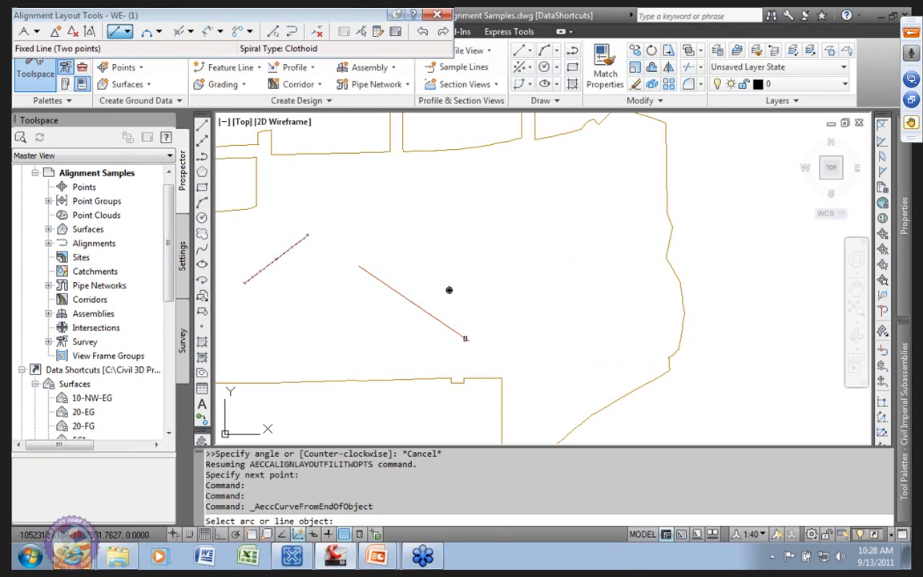
pyautogui.click(467, 339)
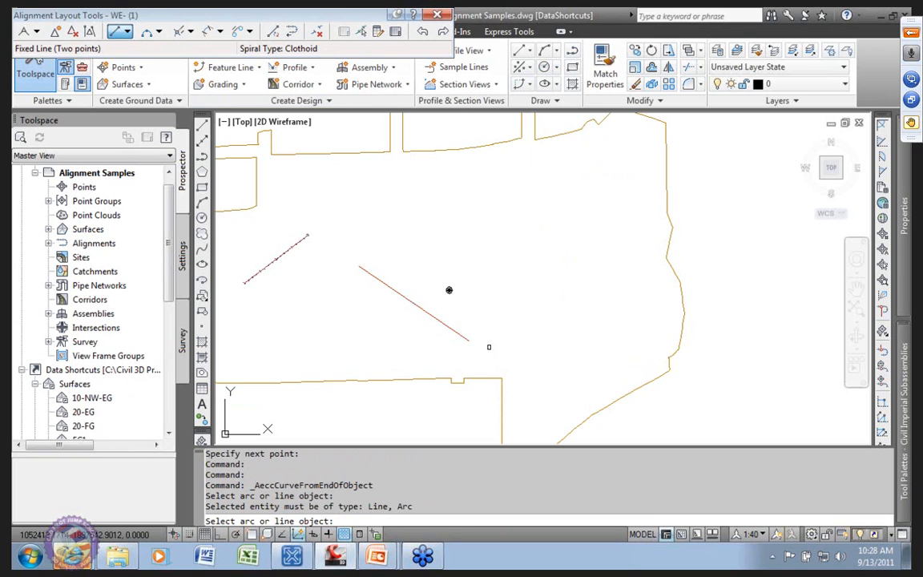
pyautogui.click(450, 328)
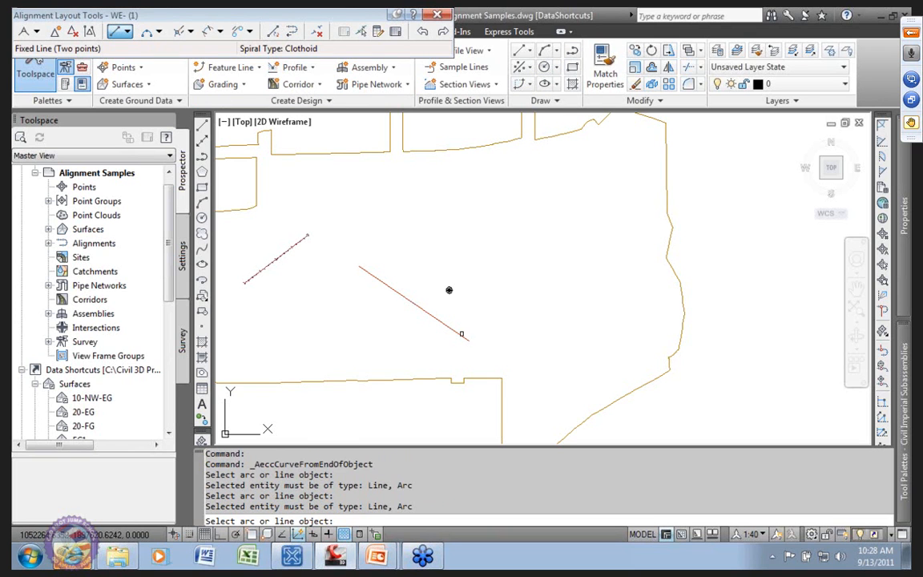
pyautogui.click(463, 331)
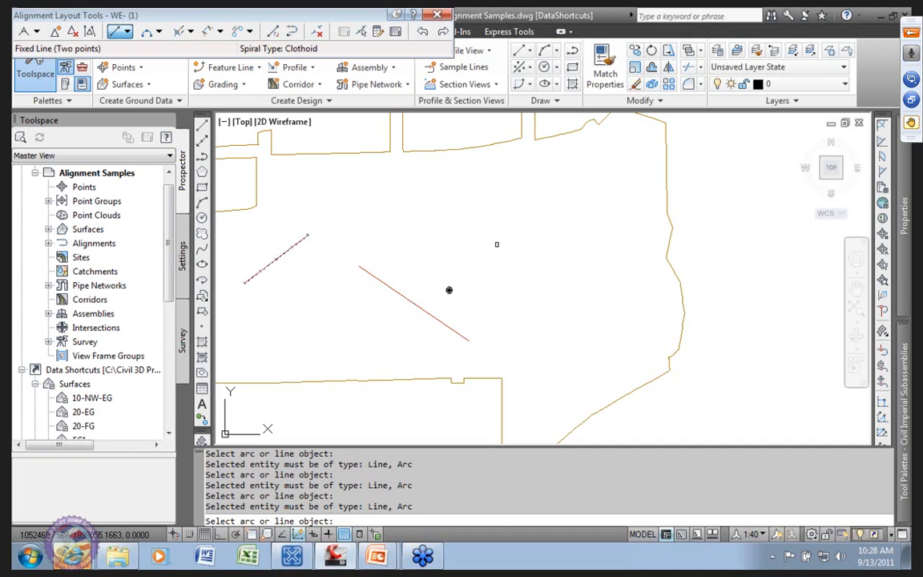
pyautogui.press('Escape')
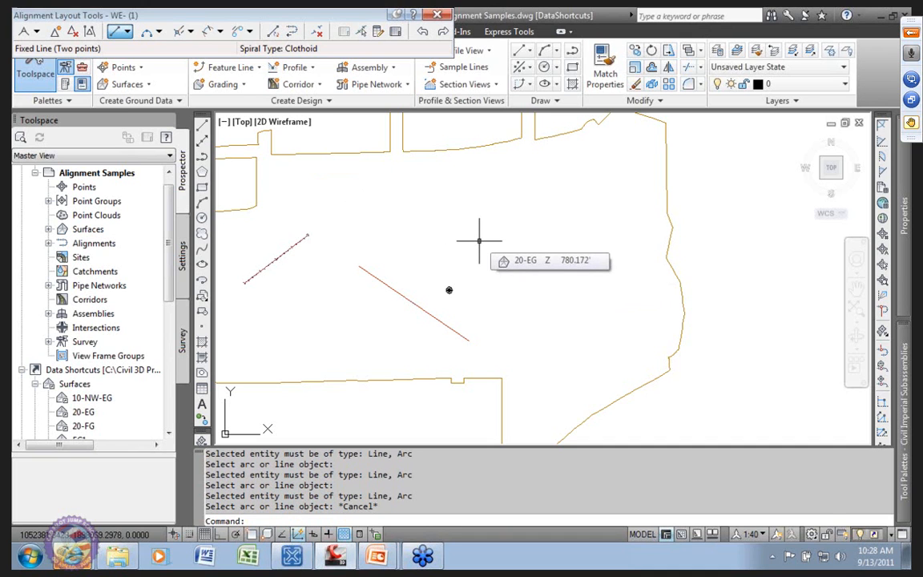
# Add a counterclockwise floating curve (from entity end, radius, length) to the fixed line's southeast end, with radius 400 and length 330.
pyautogui.click(160, 32)
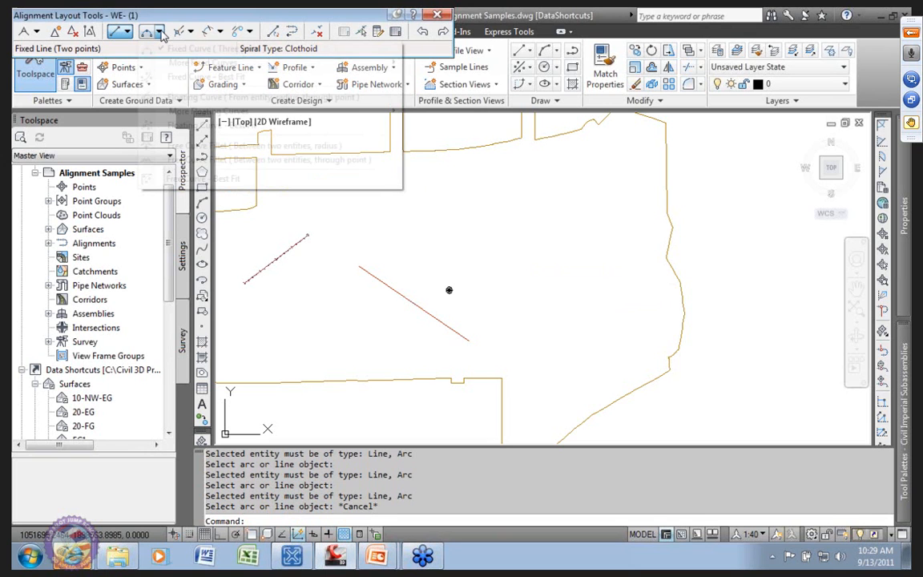
pyautogui.moveTo(286, 112)
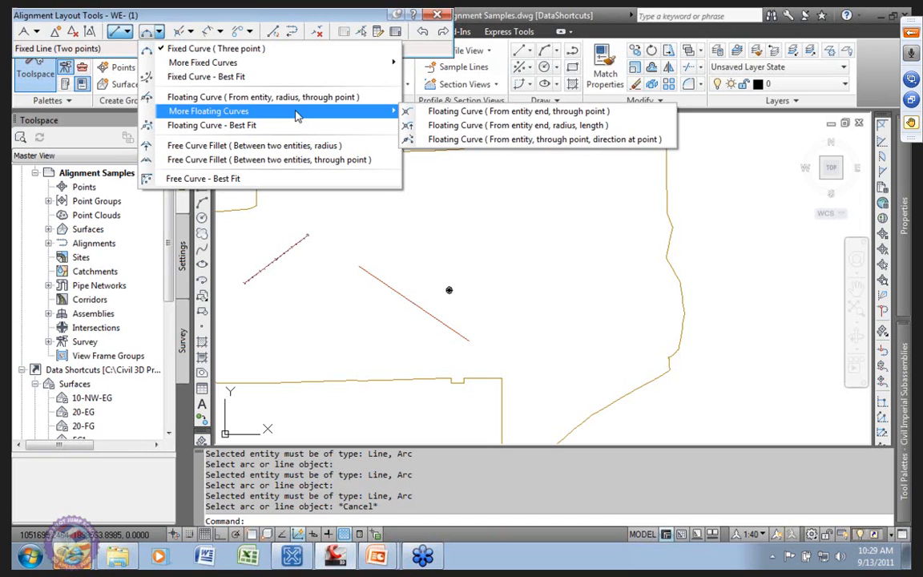
pyautogui.click(470, 127)
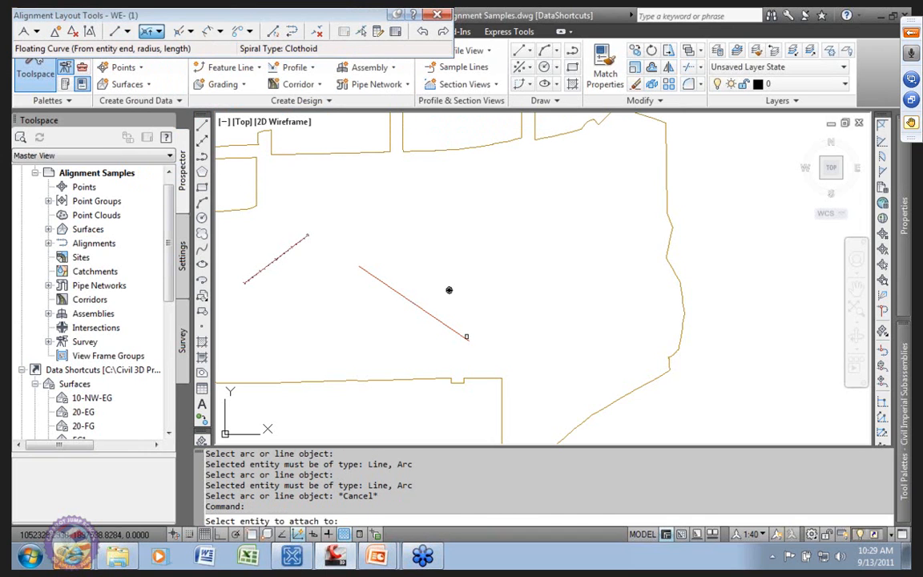
pyautogui.click(464, 337)
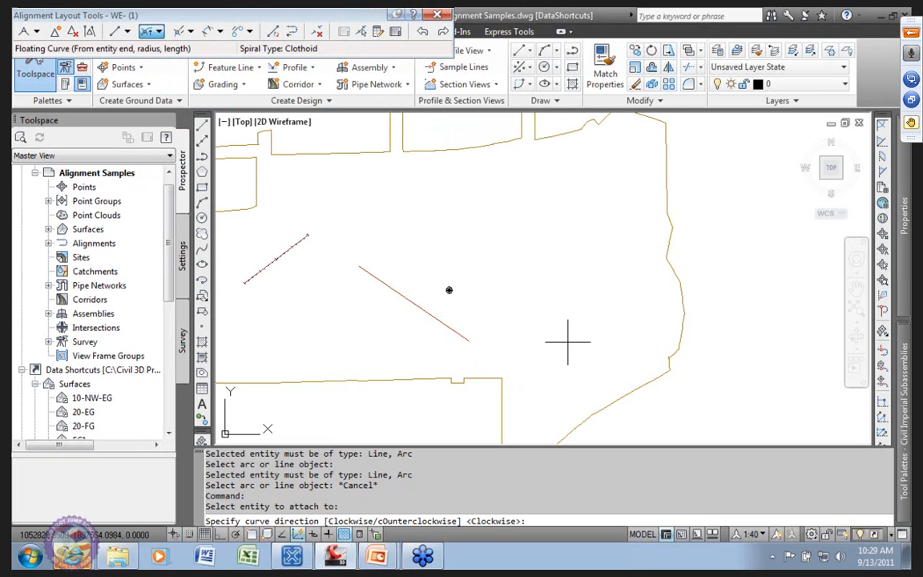
pyautogui.write('o')
pyautogui.press('Return')
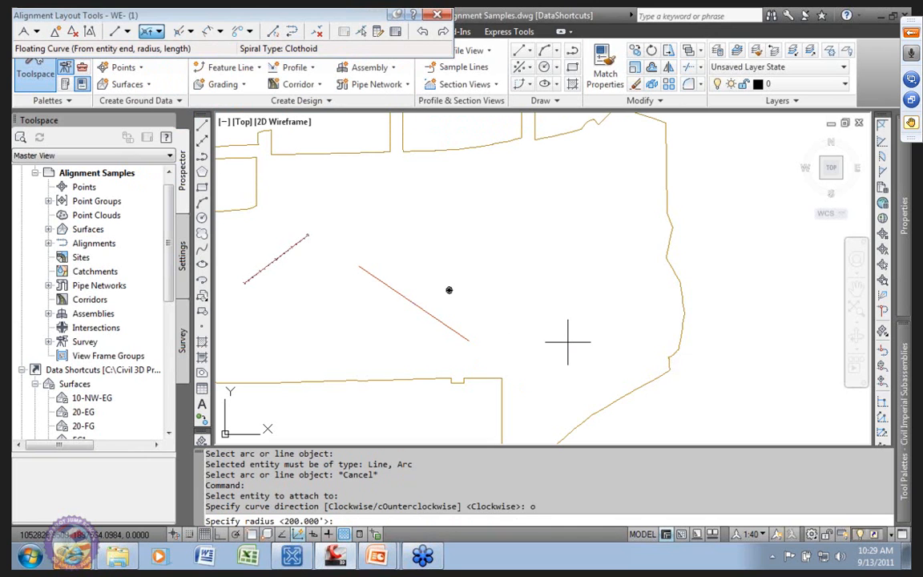
pyautogui.write('400')
pyautogui.press('Return')
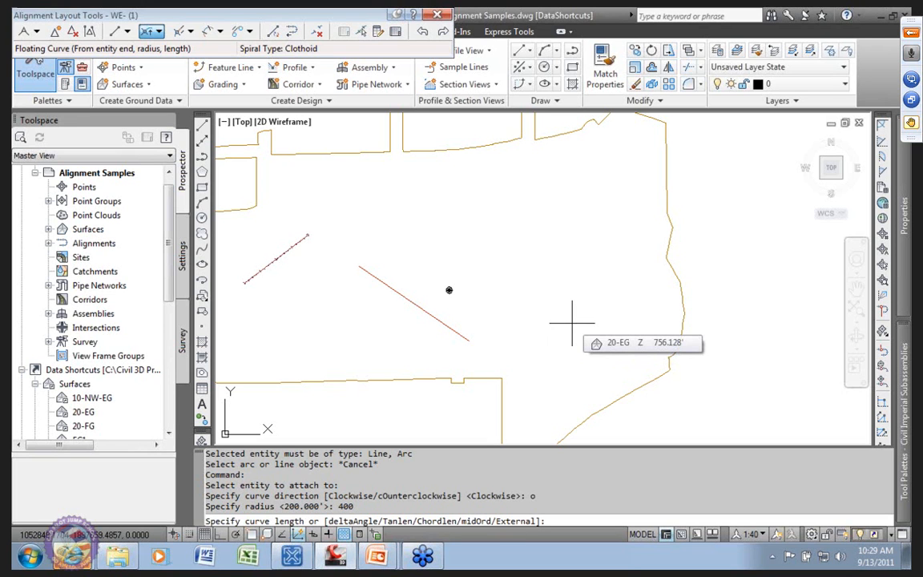
pyautogui.write('330')
pyautogui.press('Return')
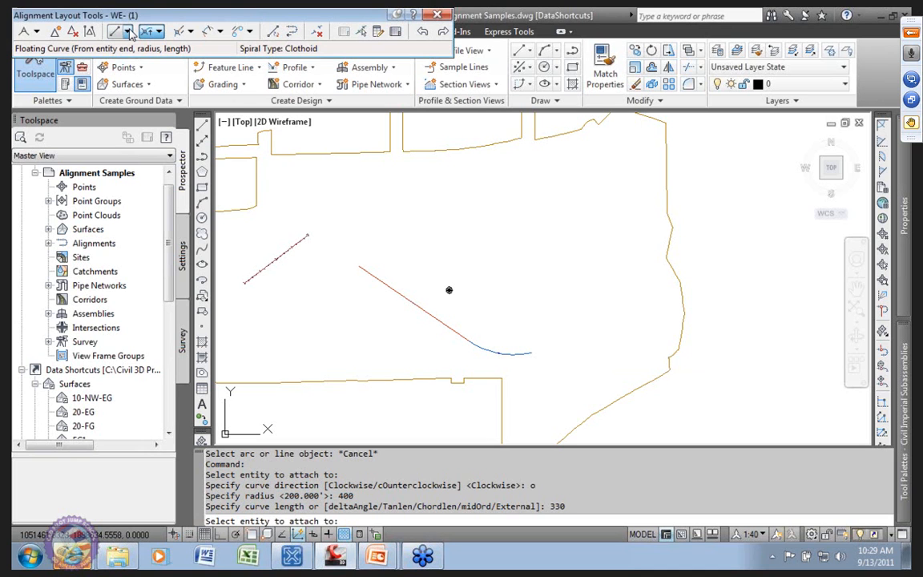
# Attach a floating line (from curve end, length) to the curve's eastern end with a length of 400.
pyautogui.click(127, 32)
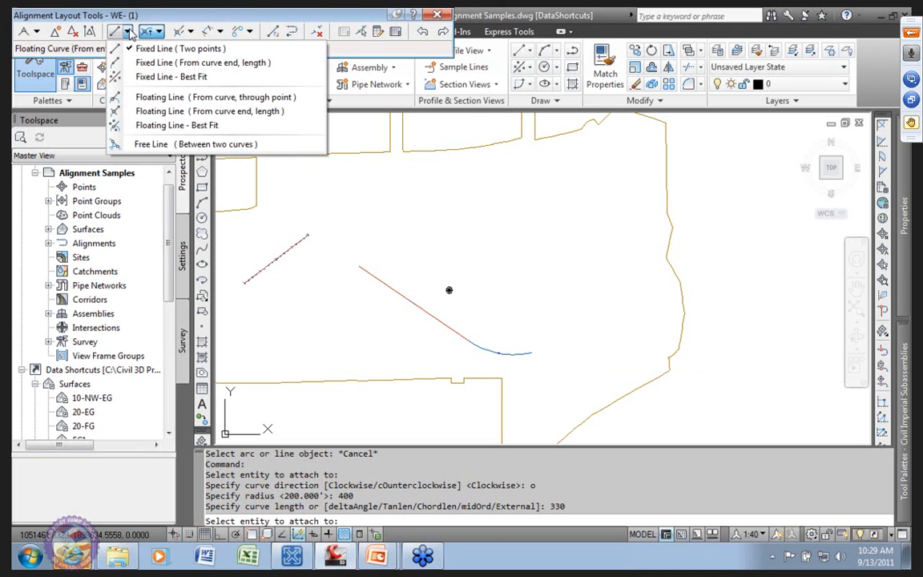
pyautogui.click(204, 112)
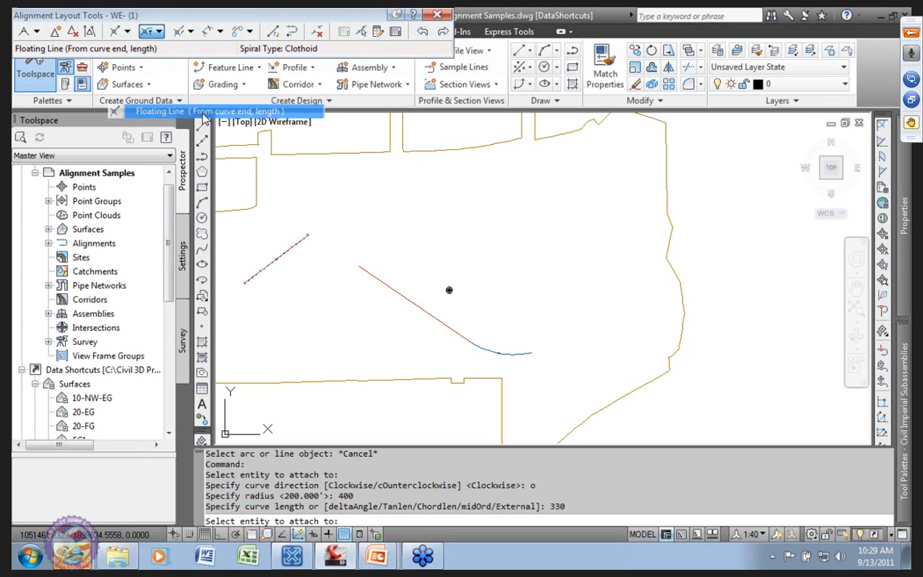
pyautogui.press('Escape')
pyautogui.click(528, 352)
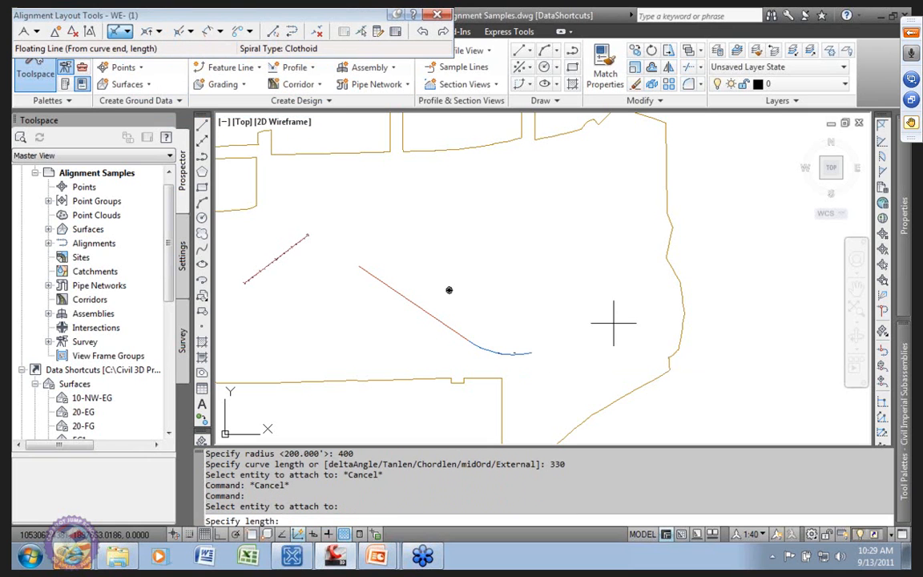
pyautogui.write('400')
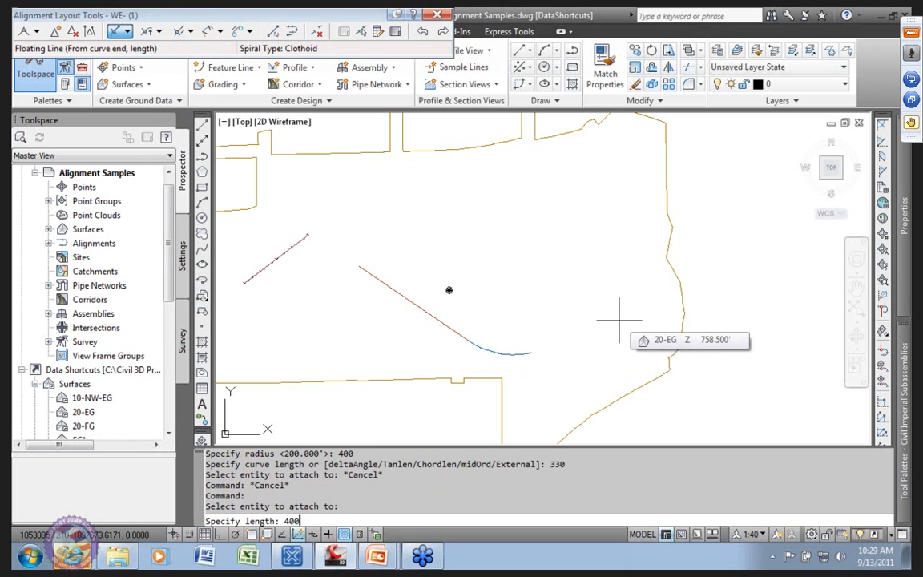
pyautogui.press('Return')
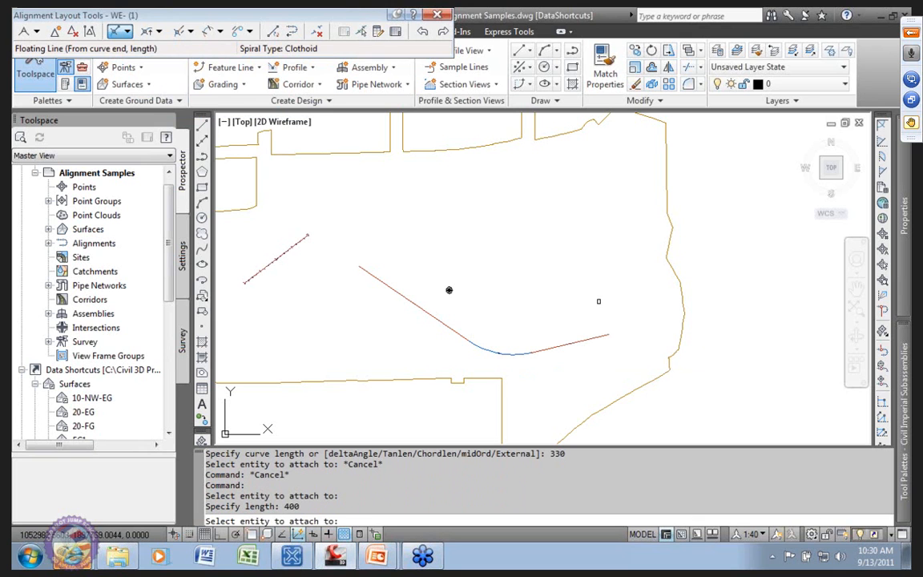
pyautogui.press('Return')
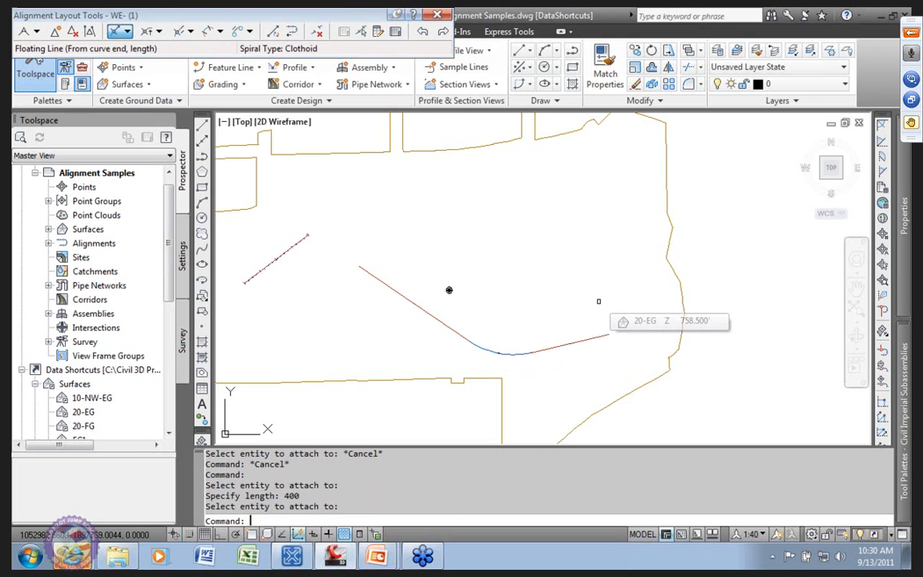
# Draw a two-point fixed line from north to south, nearly vertical, near the site's eastern boundary, and close the layout tools.
pyautogui.click(126, 32)
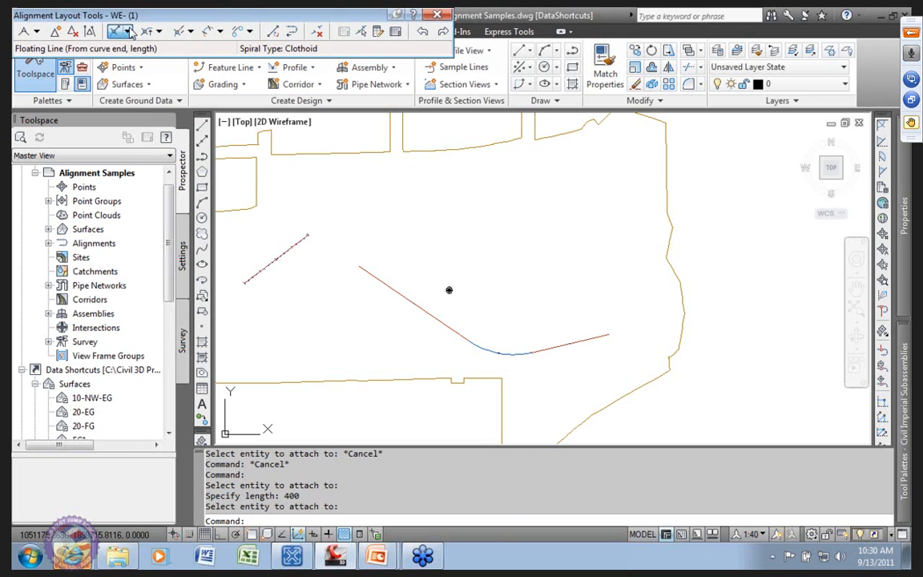
pyautogui.click(127, 32)
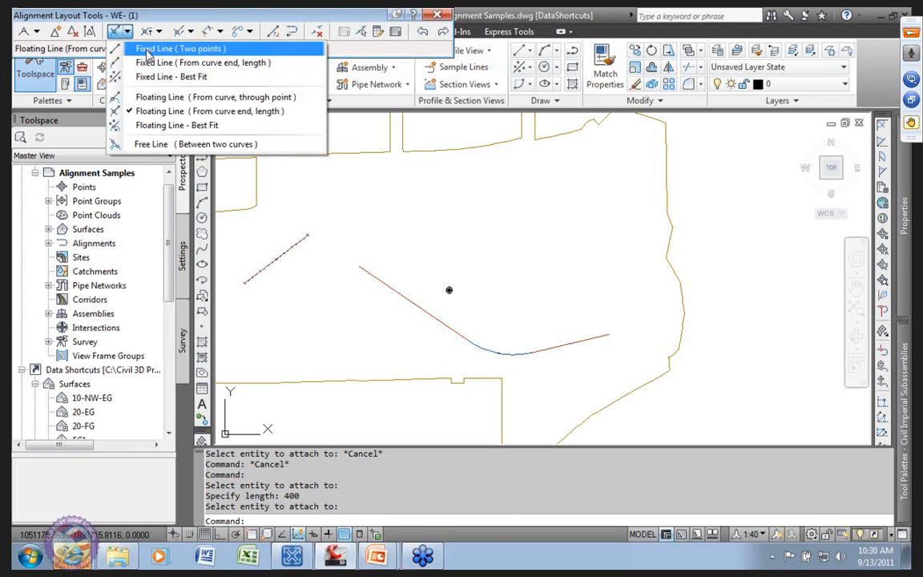
pyautogui.click(164, 47)
pyautogui.click(640, 152)
pyautogui.click(636, 275)
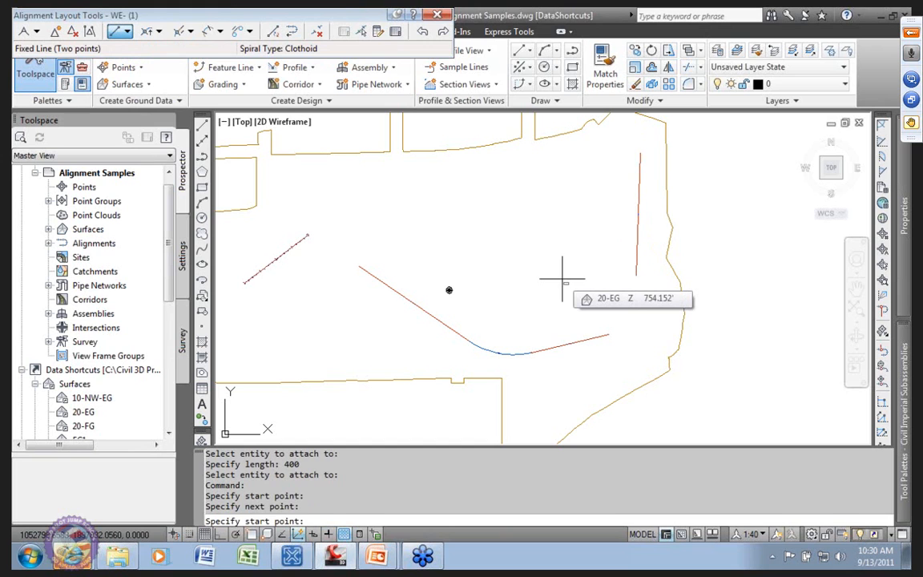
pyautogui.press('Return')
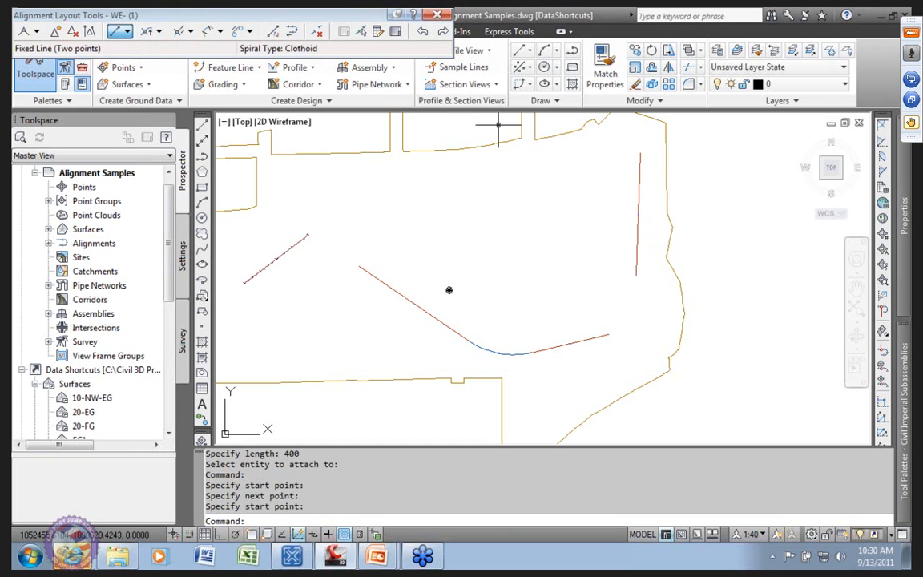
pyautogui.click(447, 15)
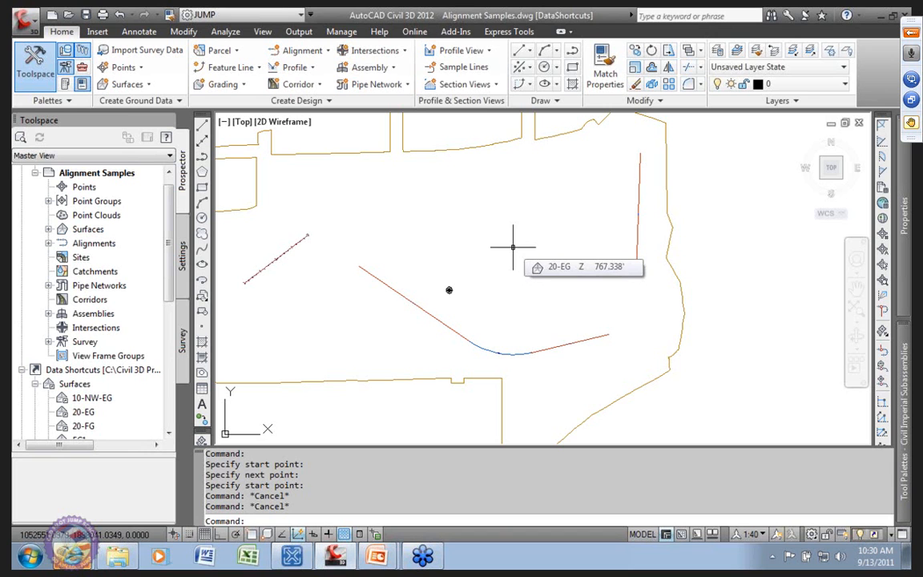
# Reopen the WE- (1) alignment's geometry editor and add a free curve fillet, less than 180, radius 200, between the two western fixed lines.
pyautogui.click(447, 326)
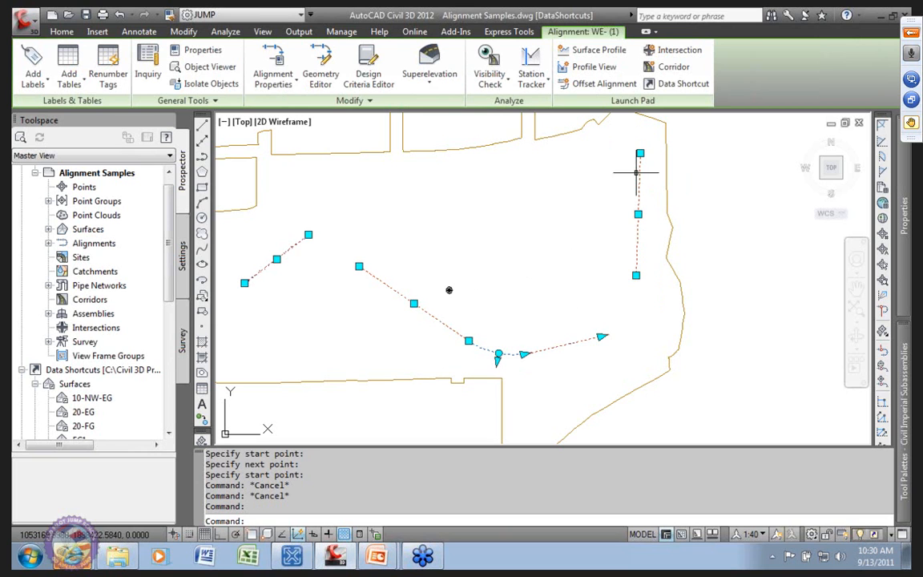
pyautogui.click(319, 73)
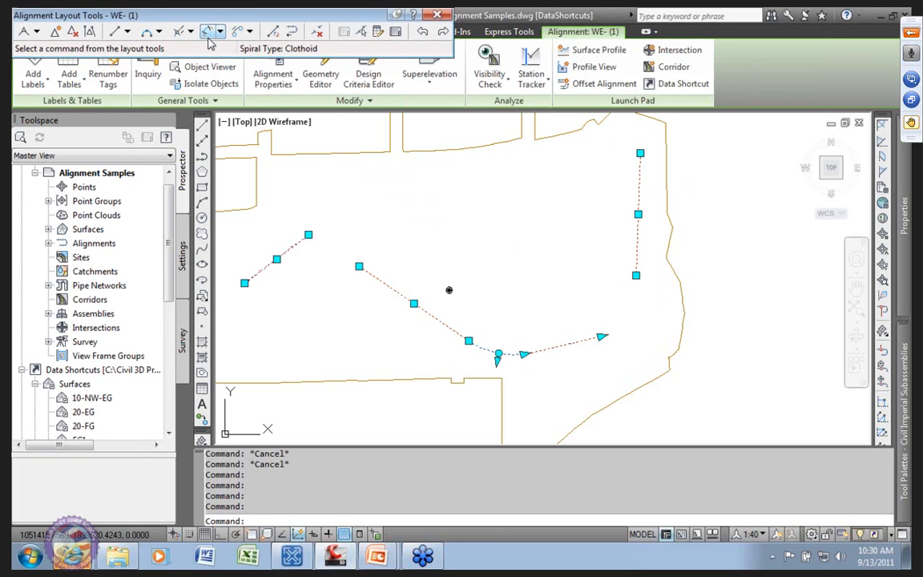
pyautogui.click(158, 34)
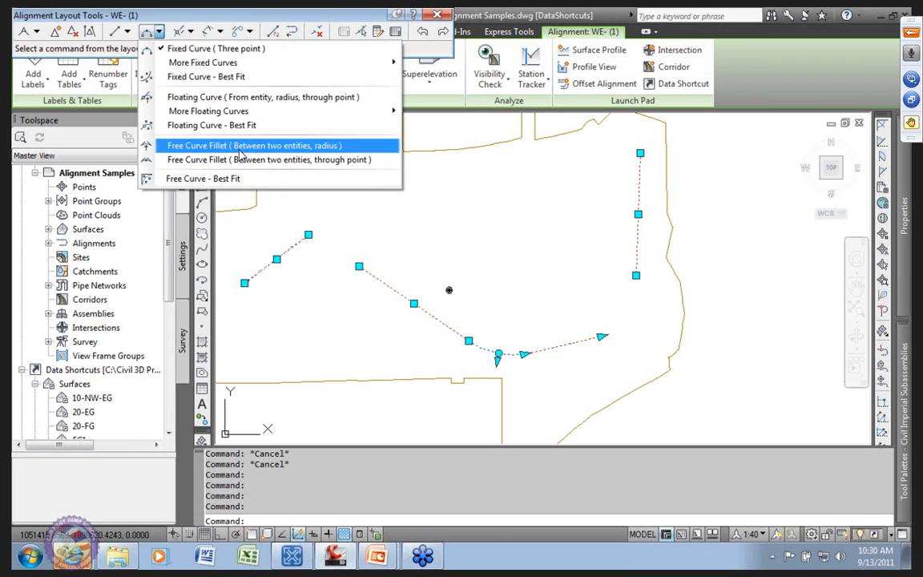
pyautogui.click(239, 152)
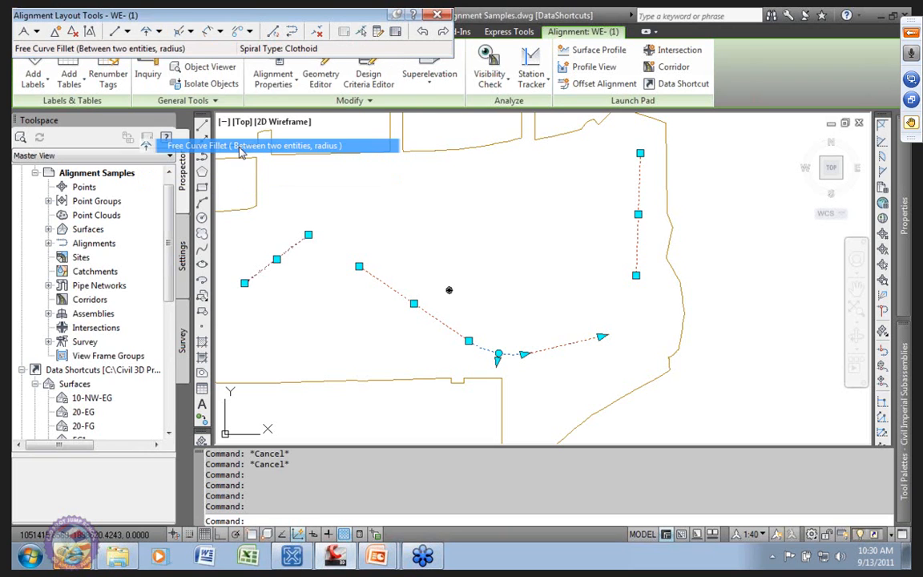
pyautogui.click(291, 248)
pyautogui.click(374, 274)
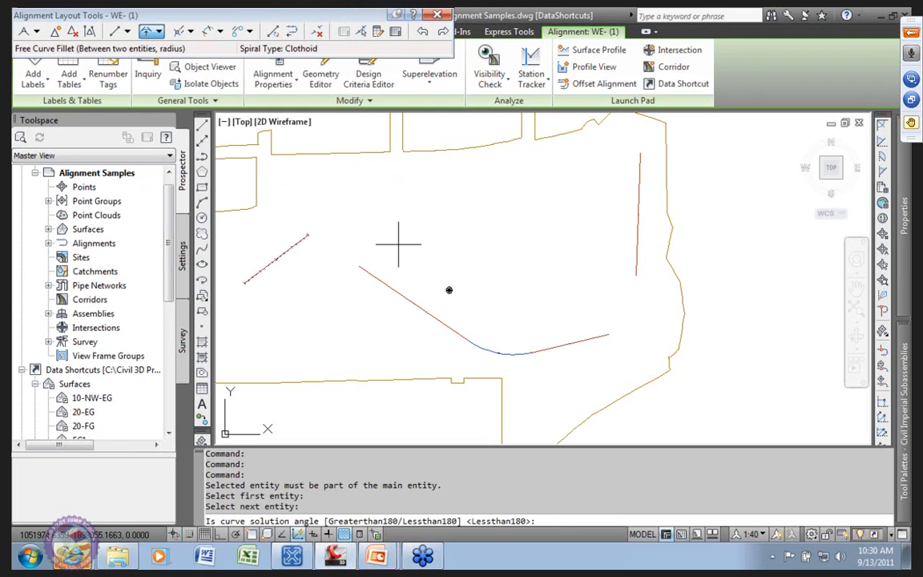
pyautogui.press('Return')
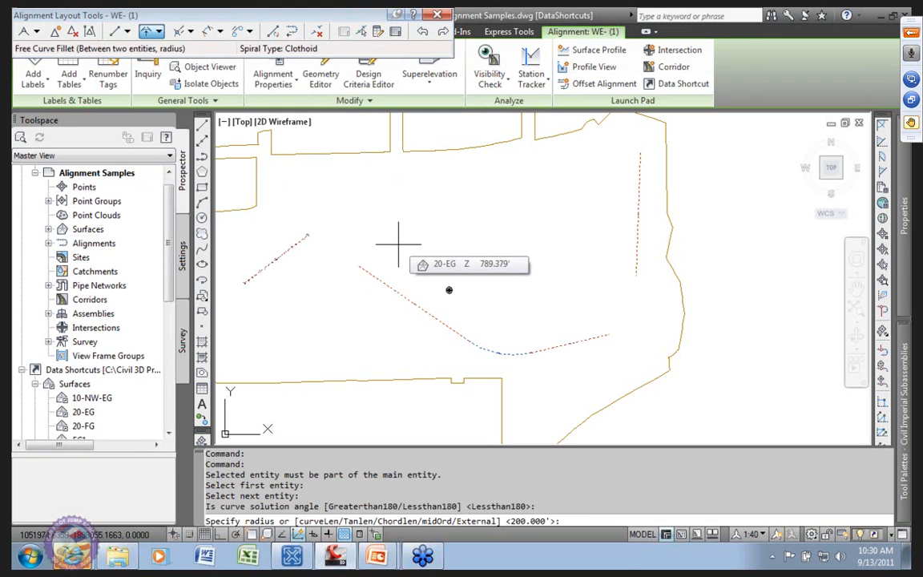
pyautogui.press('Return')
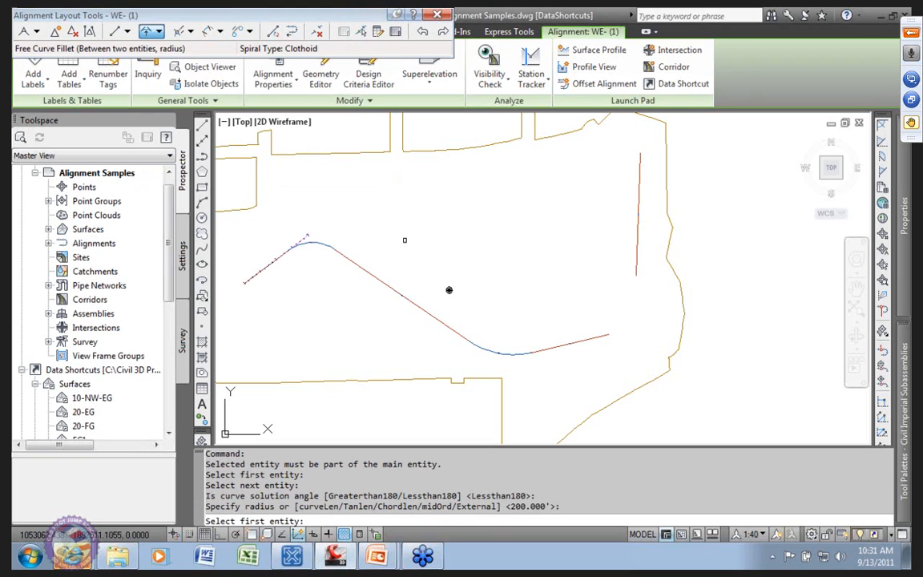
# Try to add a free curve fillet between the floating line and the eastern fixed line, with radius 200 and 50.
pyautogui.click(599, 337)
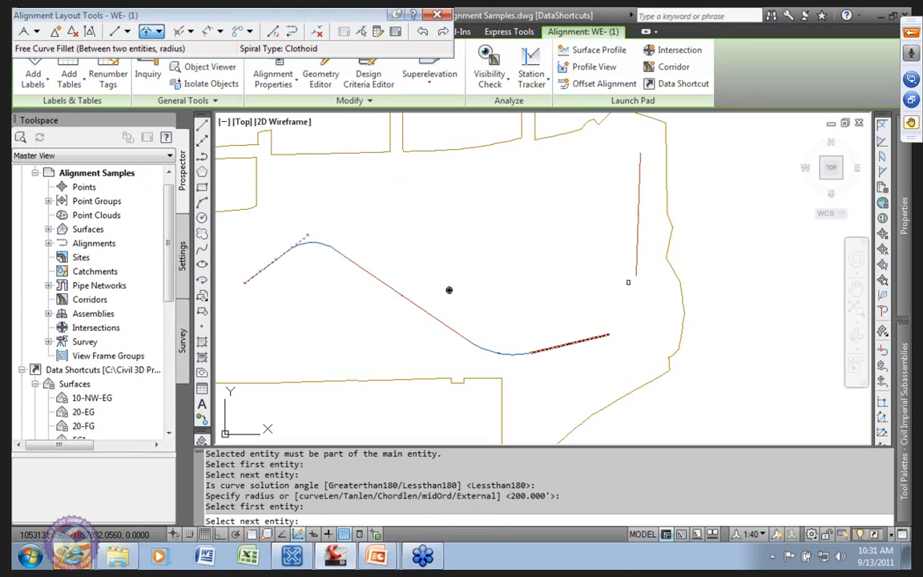
pyautogui.click(637, 258)
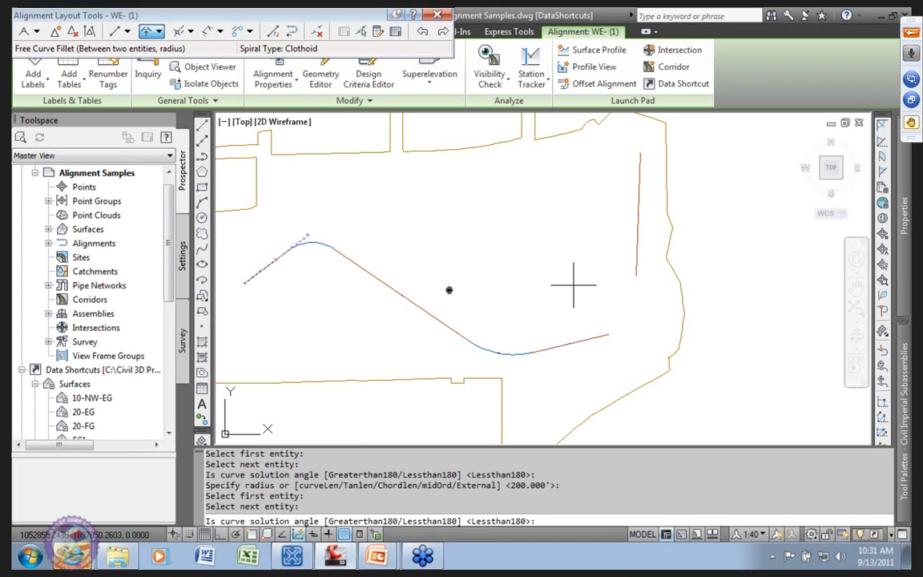
pyautogui.press('Return')
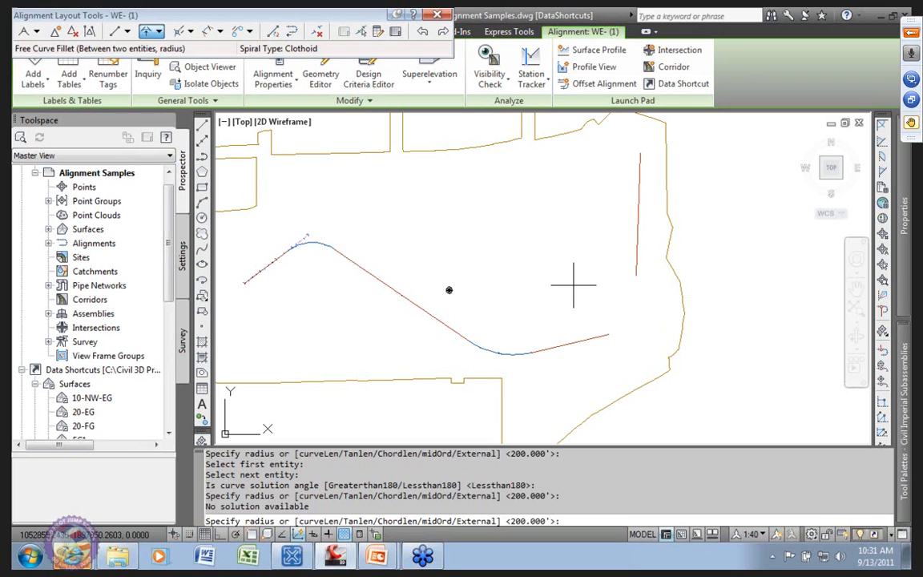
pyautogui.write('50')
pyautogui.press('Return')
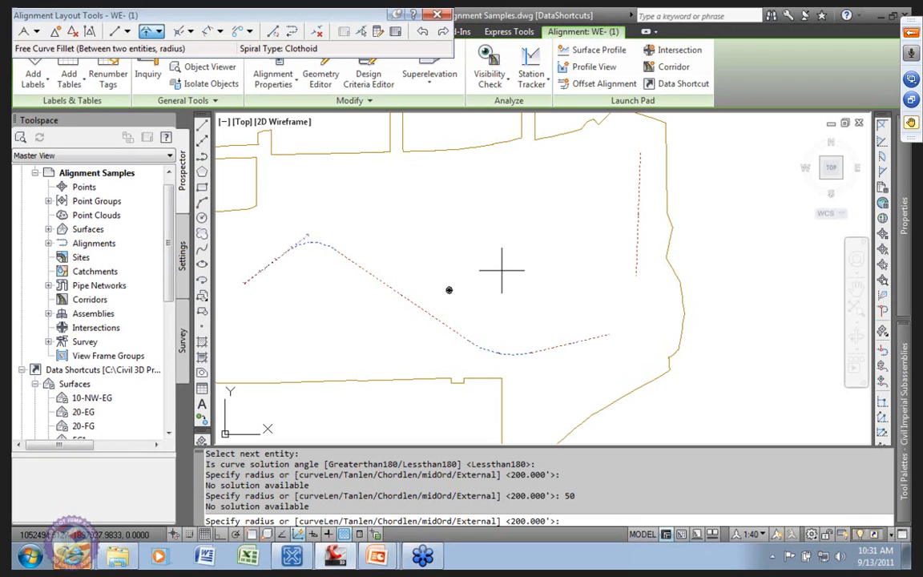
pyautogui.press('Escape')
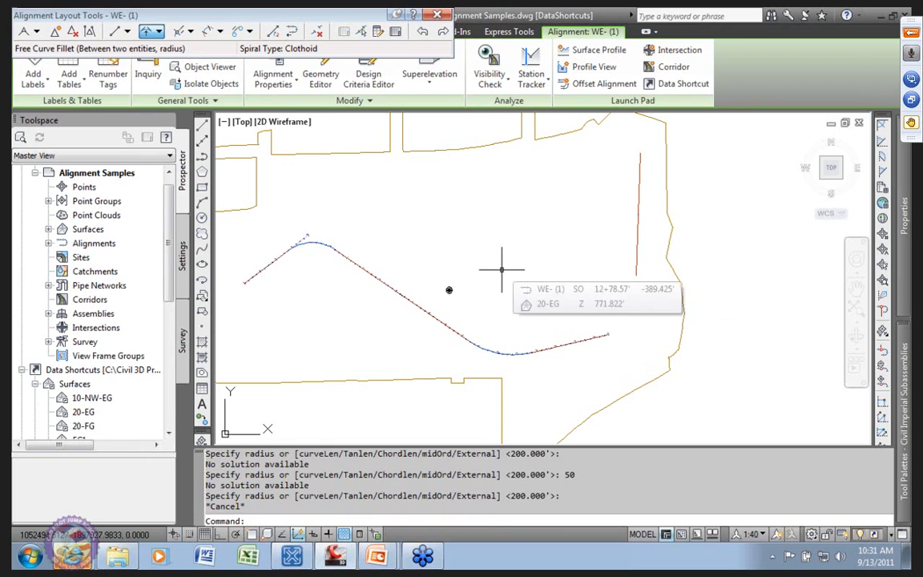
# Reverse the sub-entity direction of the eastern fixed line.
pyautogui.click(273, 32)
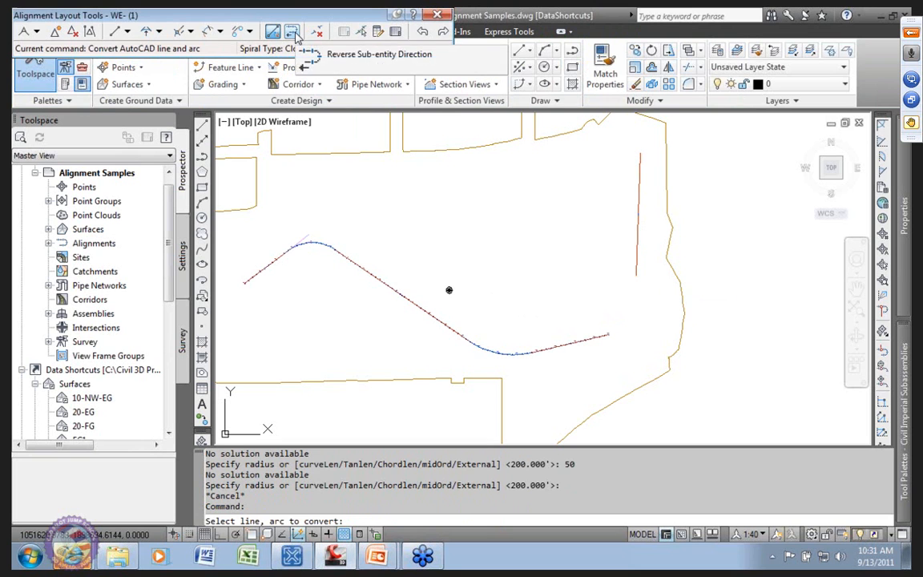
pyautogui.click(293, 34)
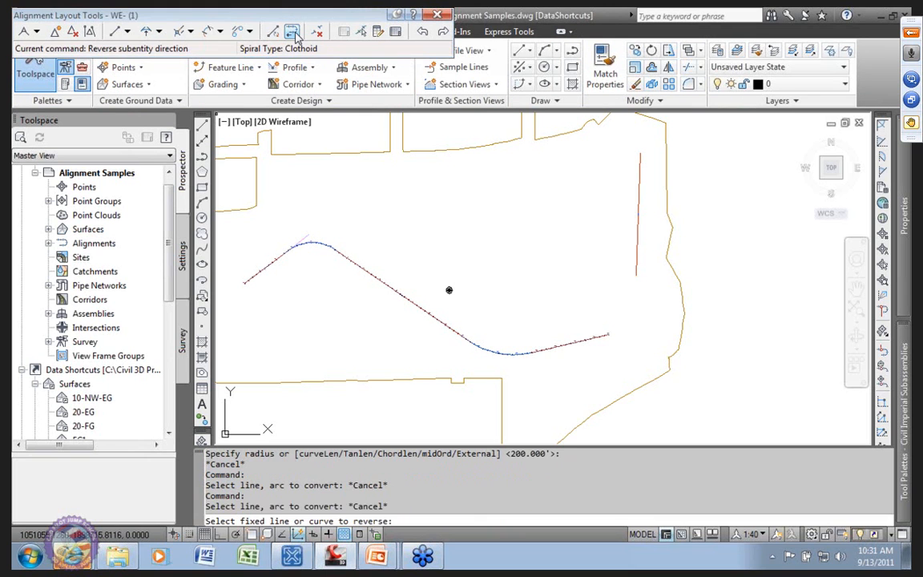
pyautogui.click(638, 247)
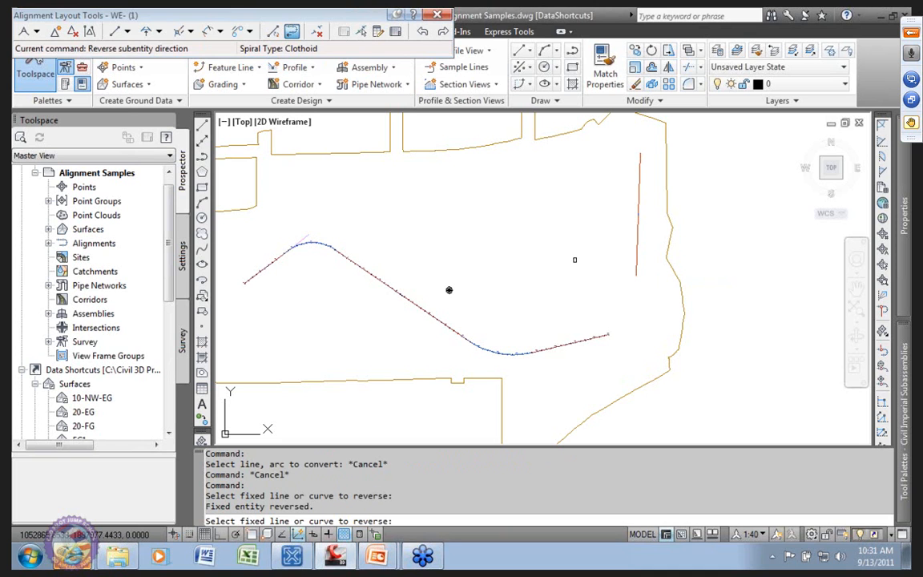
# Add a free curve fillet, less than 180, with radius 200 between the floating line and the reversed eastern fixed line.
pyautogui.click(161, 32)
pyautogui.click(233, 145)
pyautogui.click(637, 259)
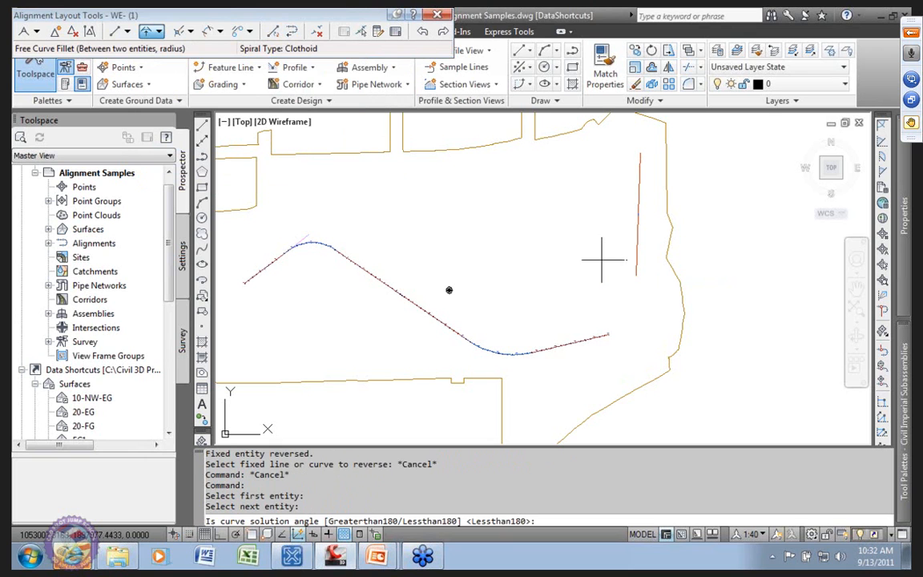
pyautogui.press('Return')
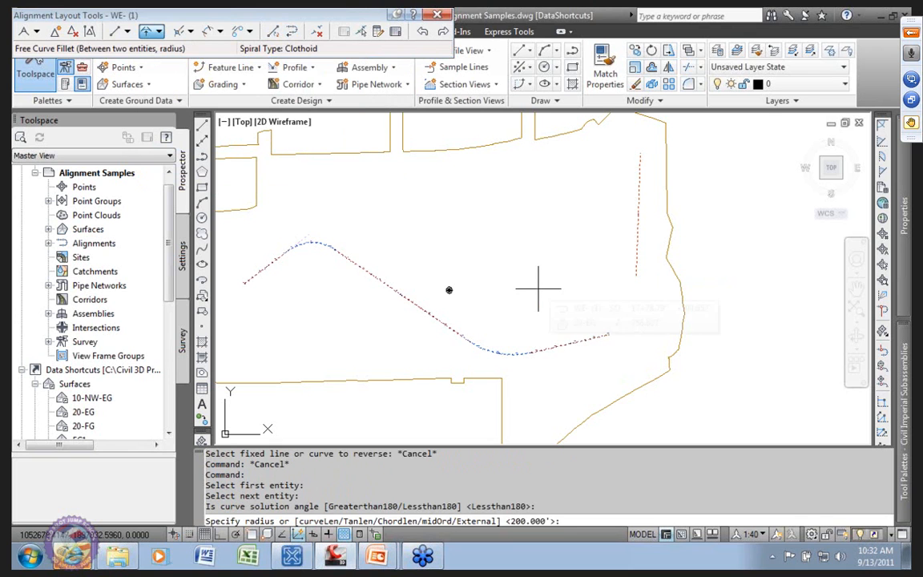
pyautogui.press('Return')
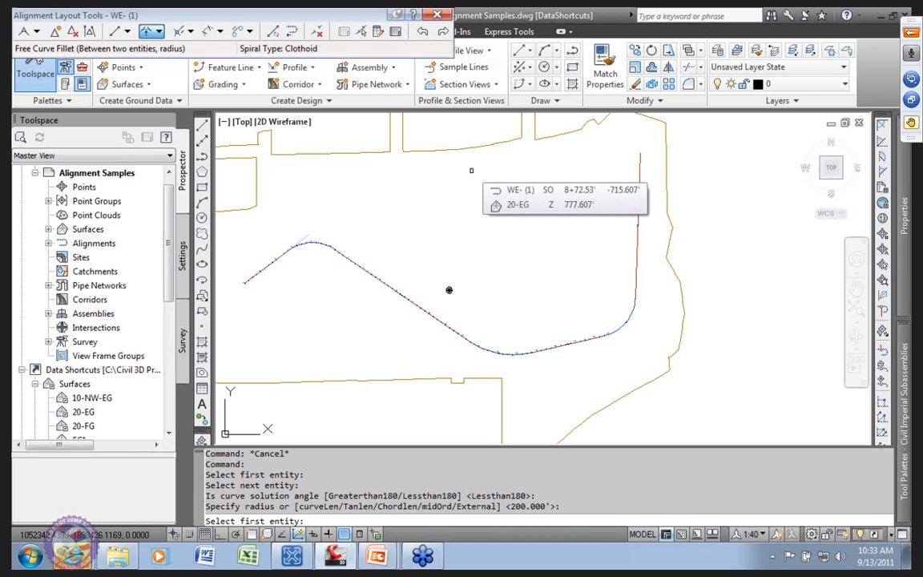
pyautogui.press('Return')
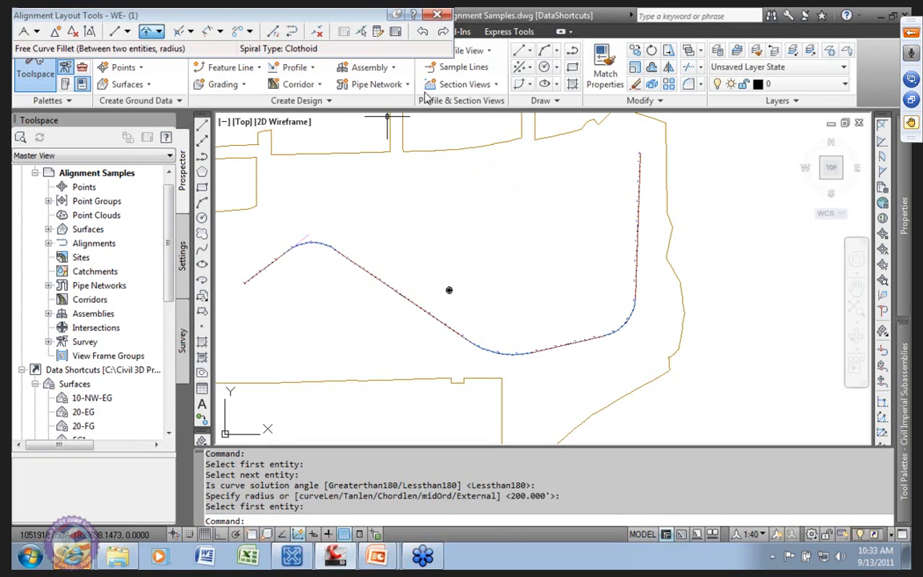
# Show the layout parameters of the easternmost curve and set its tangency constraint to Constrained by Previous (Floating).
pyautogui.click(378, 31)
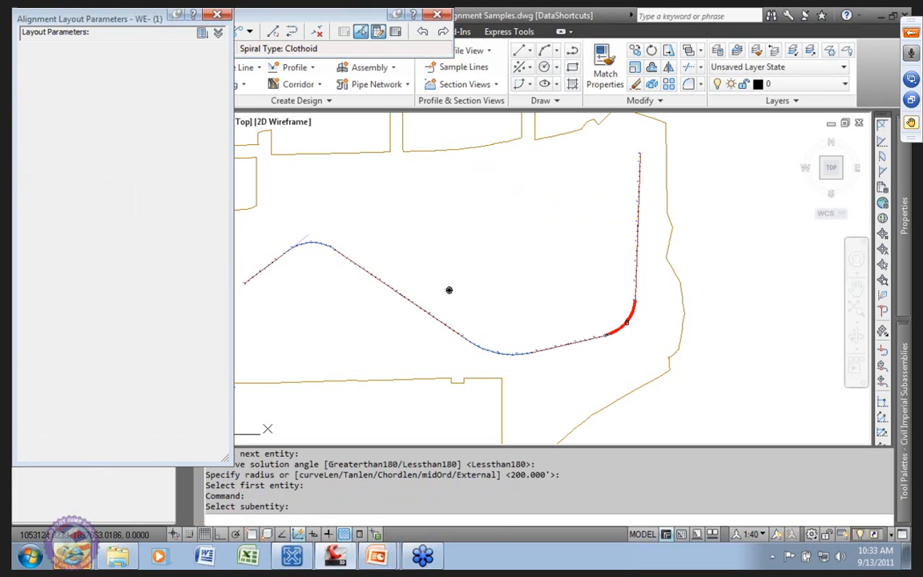
pyautogui.click(627, 322)
pyautogui.click(176, 174)
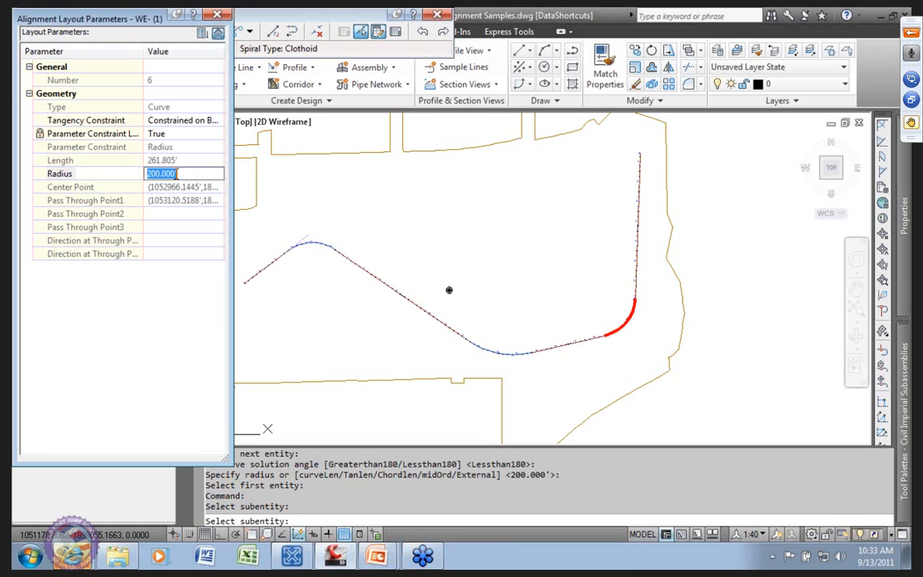
pyautogui.click(207, 119)
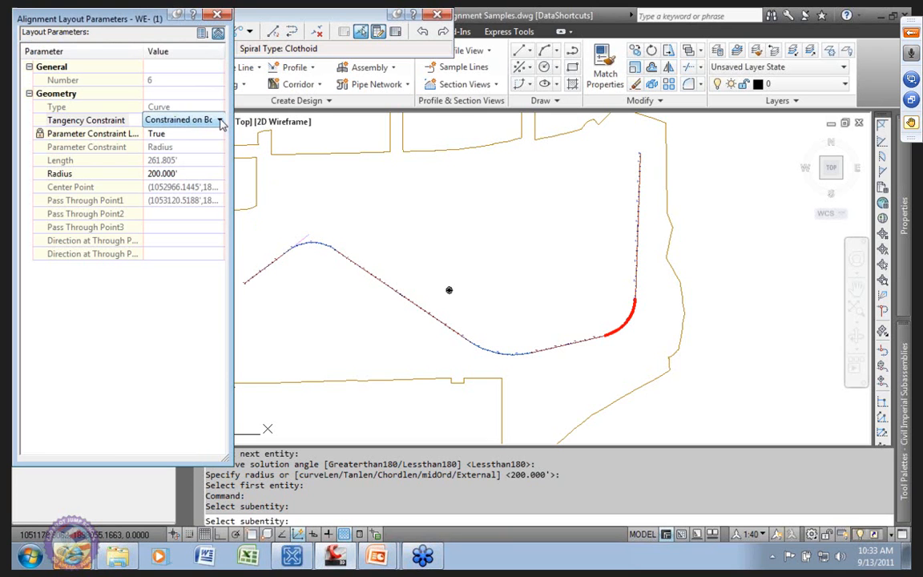
pyautogui.click(220, 120)
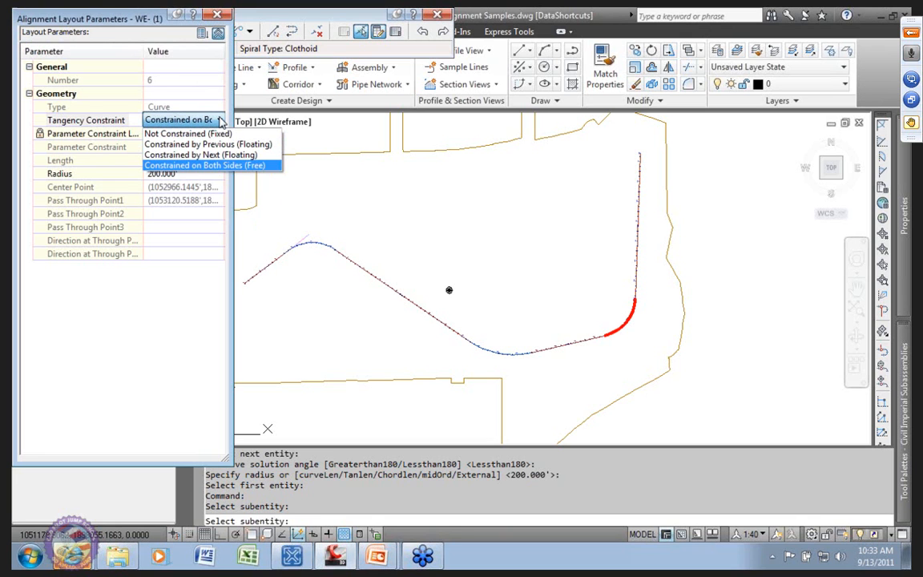
pyautogui.click(187, 144)
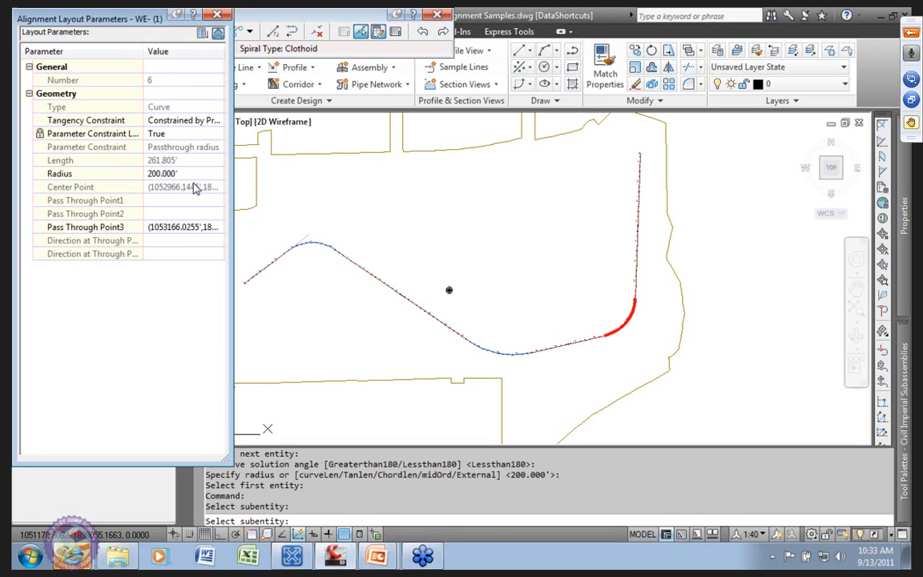
# Set the easternmost curve's radius to 400 and end the sub-entity selection.
pyautogui.click(189, 173)
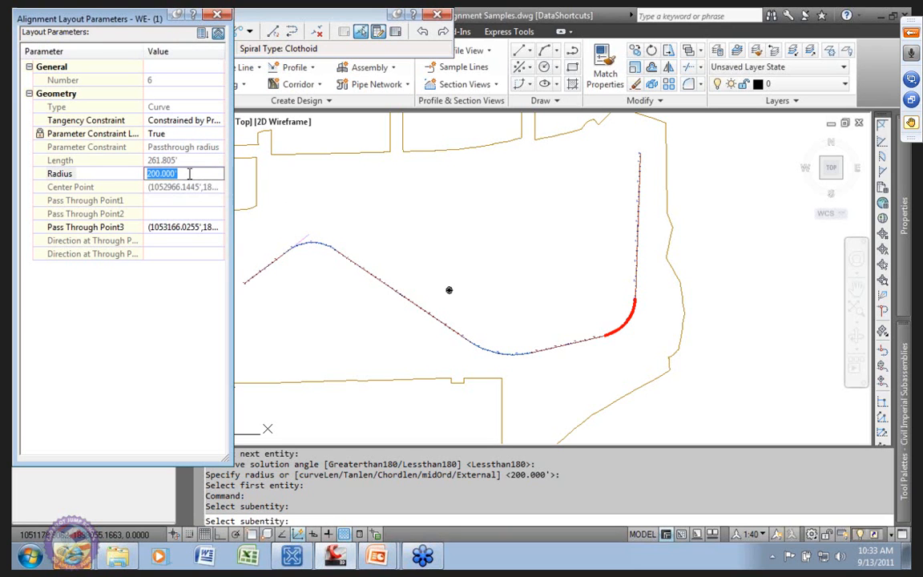
pyautogui.write('400')
pyautogui.press('Return')
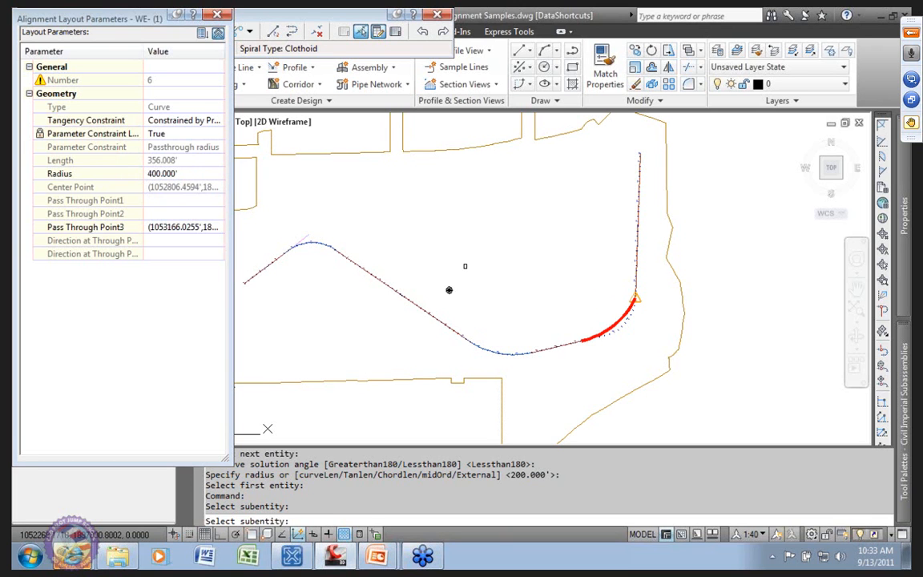
pyautogui.press('Return')
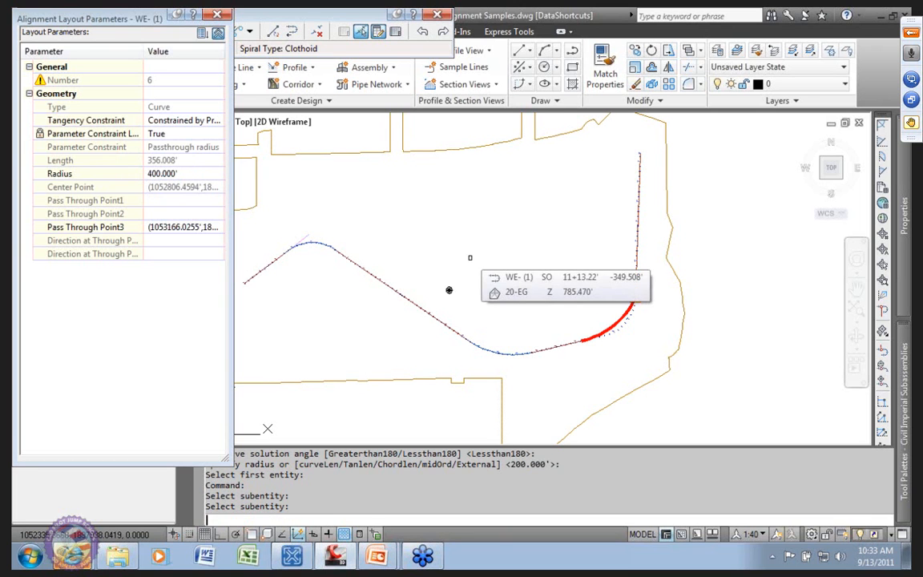
# In the alignment entities table, set the tangency constraint of line 7 to Constrained by Previous (Floating).
pyautogui.click(395, 32)
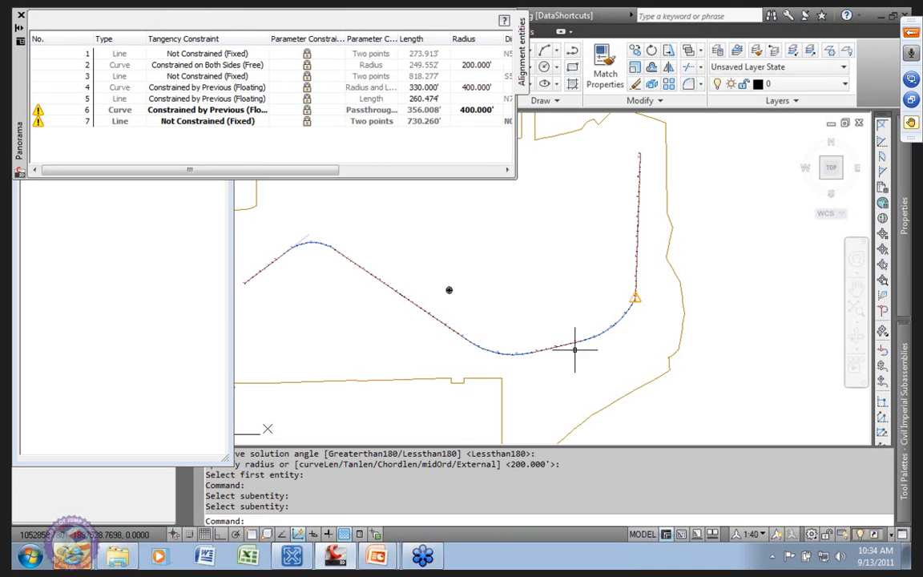
pyautogui.click(237, 125)
pyautogui.click(238, 124)
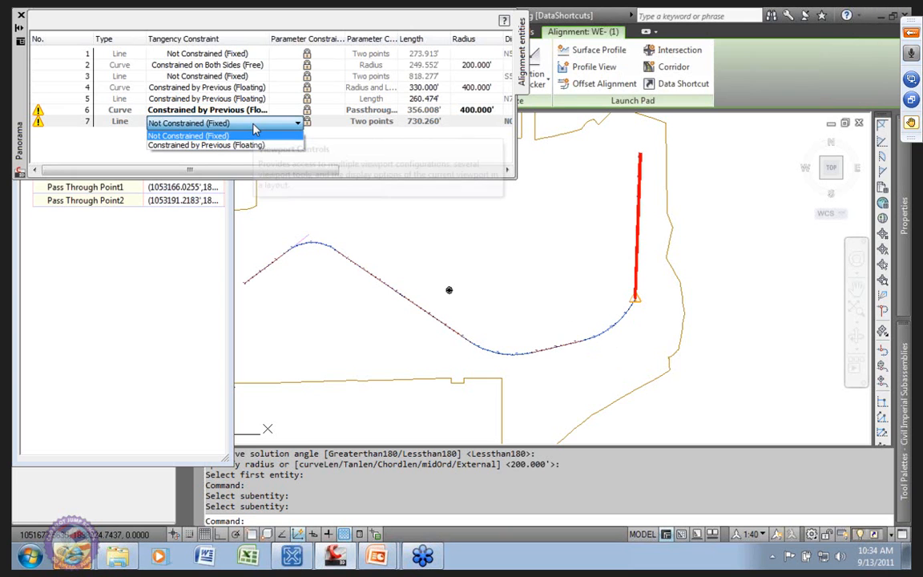
pyautogui.click(240, 146)
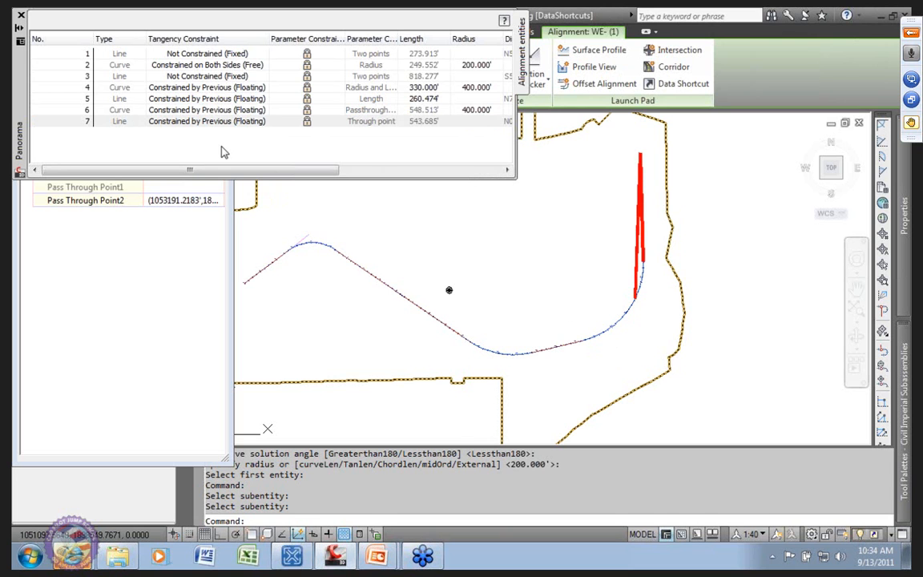
# Close the alignment entities table and the layout tools, and select the alignment in the drawing.
pyautogui.click(20, 14)
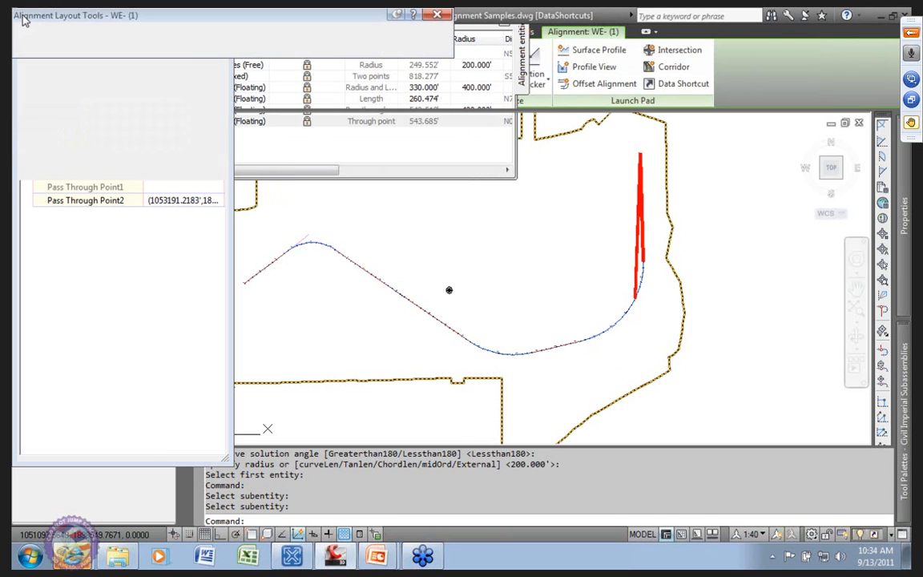
pyautogui.click(437, 15)
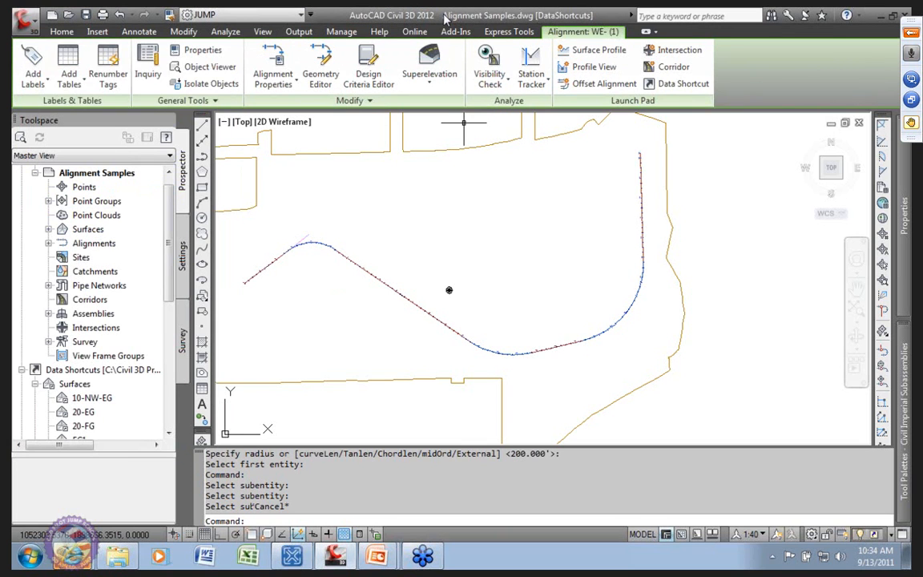
pyautogui.click(639, 282)
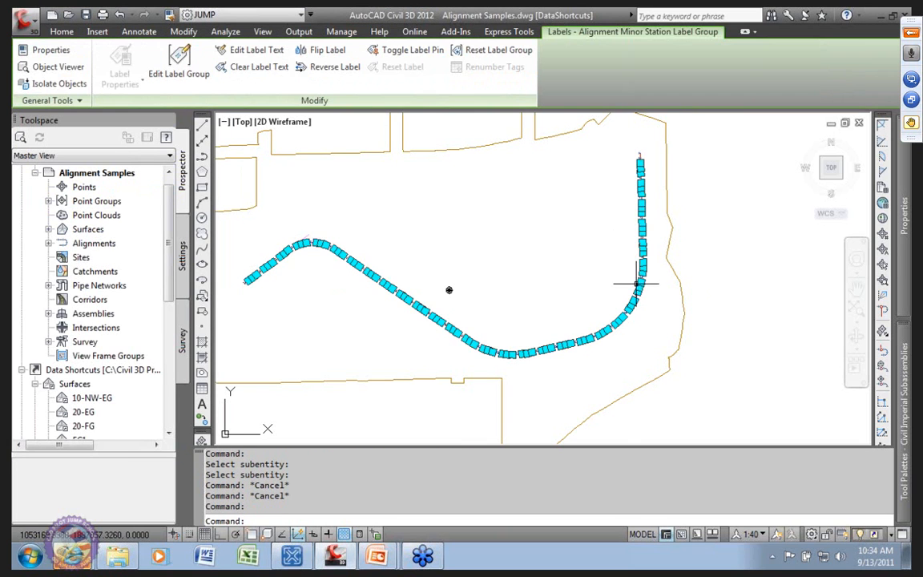
pyautogui.scroll(3, 639, 282)
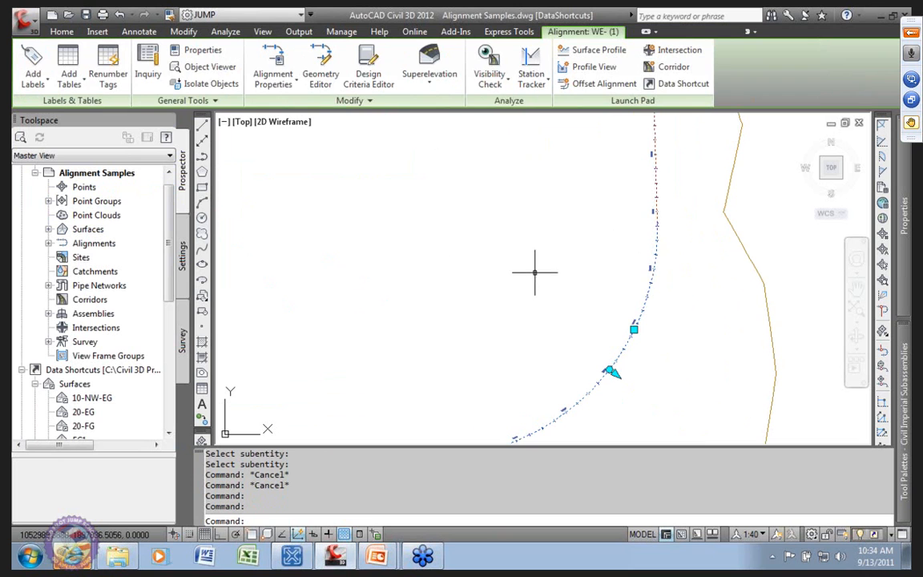
pyautogui.scroll(-5, 474, 263)
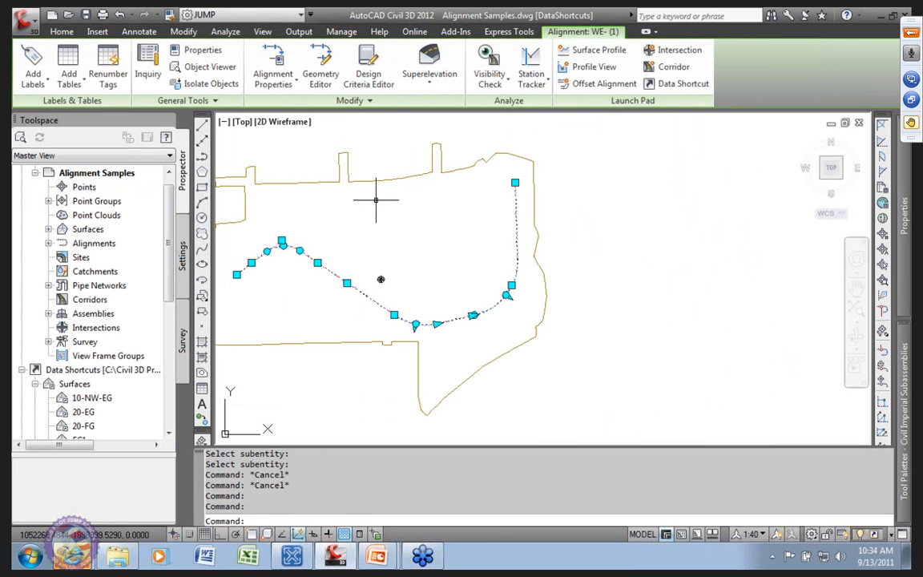
# Open the alignment's geometry editor, review the tangency constraints in its entities table, then close the table and clear the selection.
pyautogui.click(321, 74)
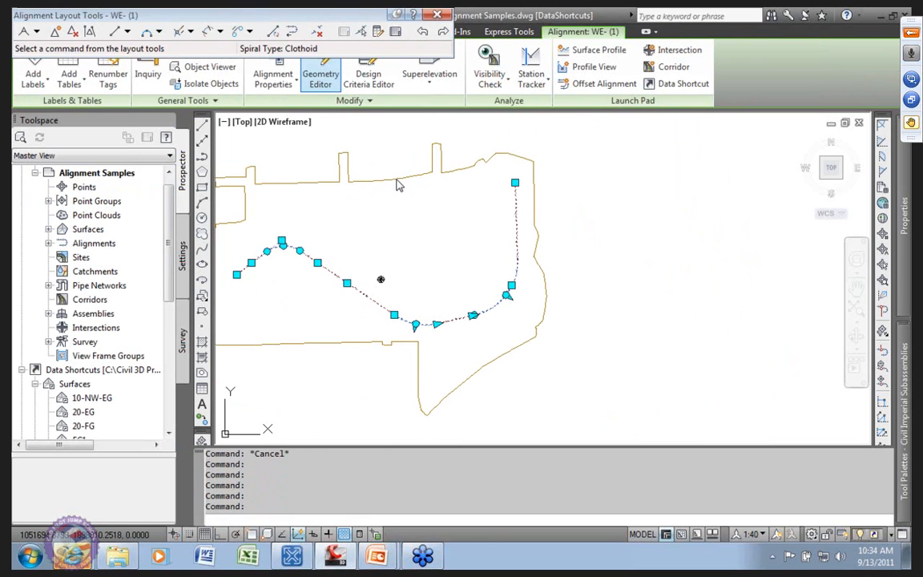
pyautogui.click(394, 32)
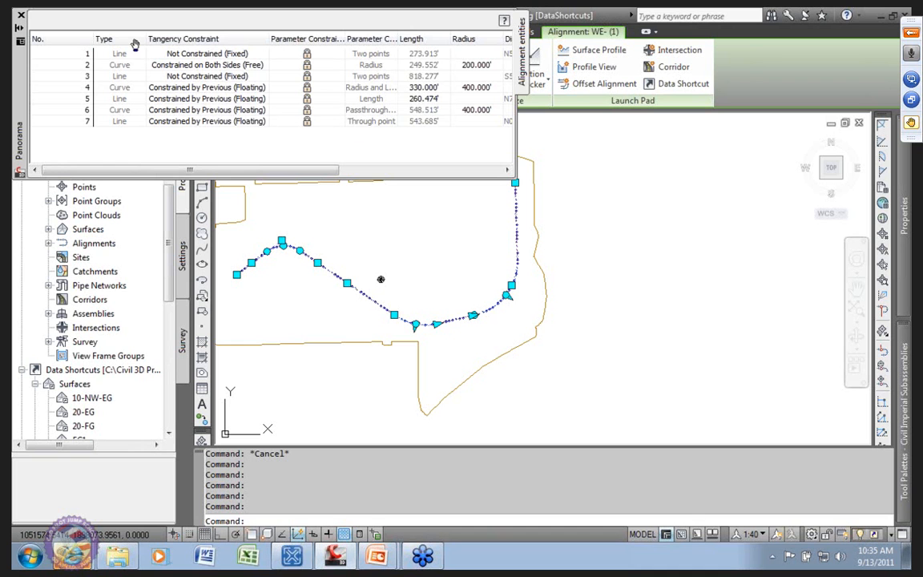
pyautogui.click(21, 15)
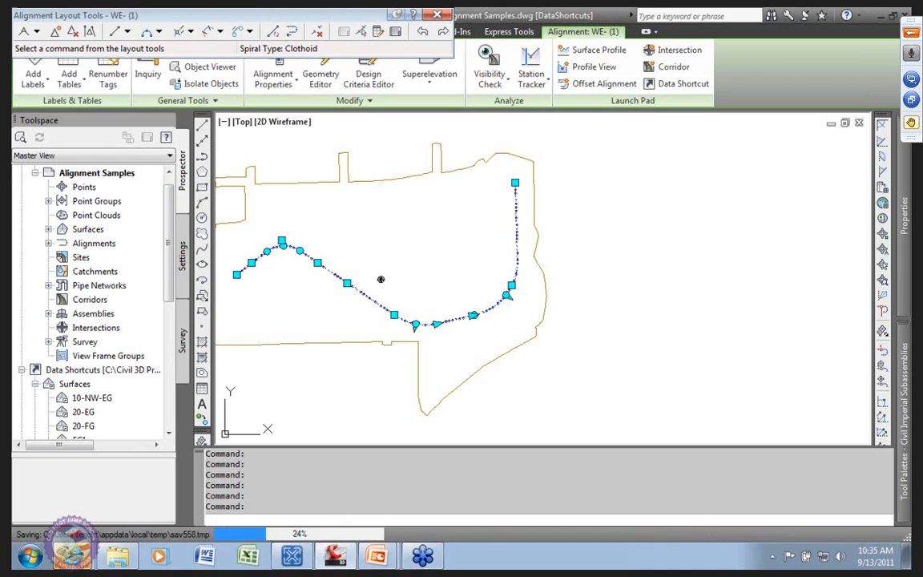
pyautogui.click(363, 245)
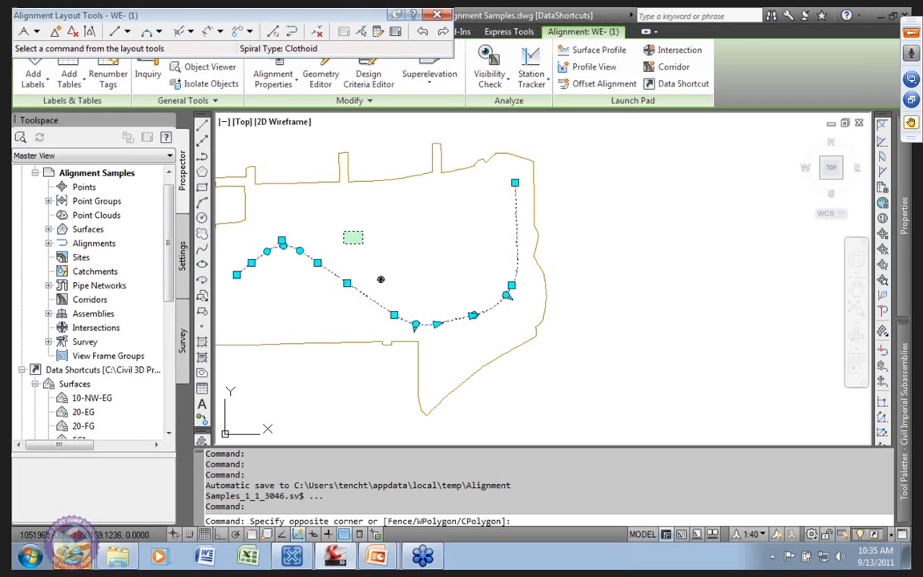
pyautogui.click(344, 231)
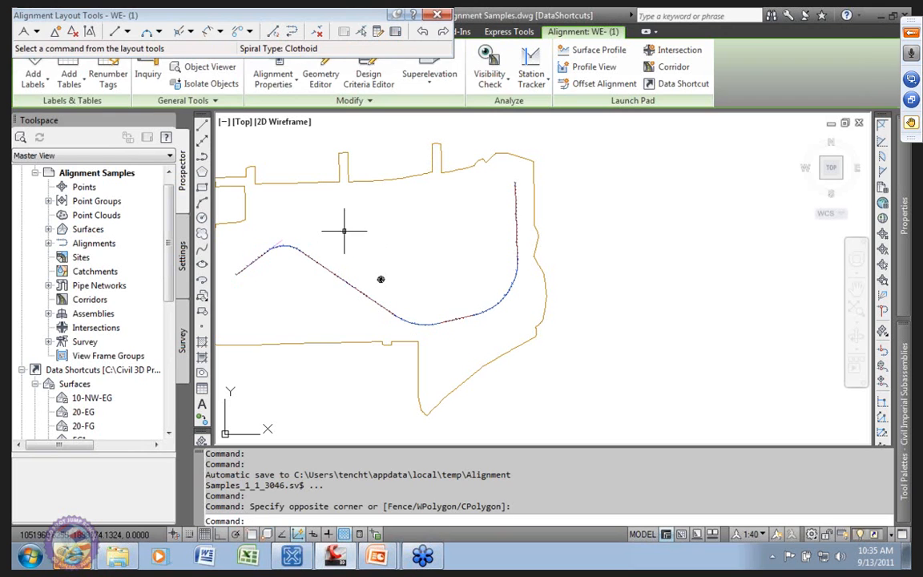
# Close the alignment layout tools and reselect the alignment on its long tangent between the first two curves.
pyautogui.click(329, 268)
pyautogui.scroll(2, 332, 266)
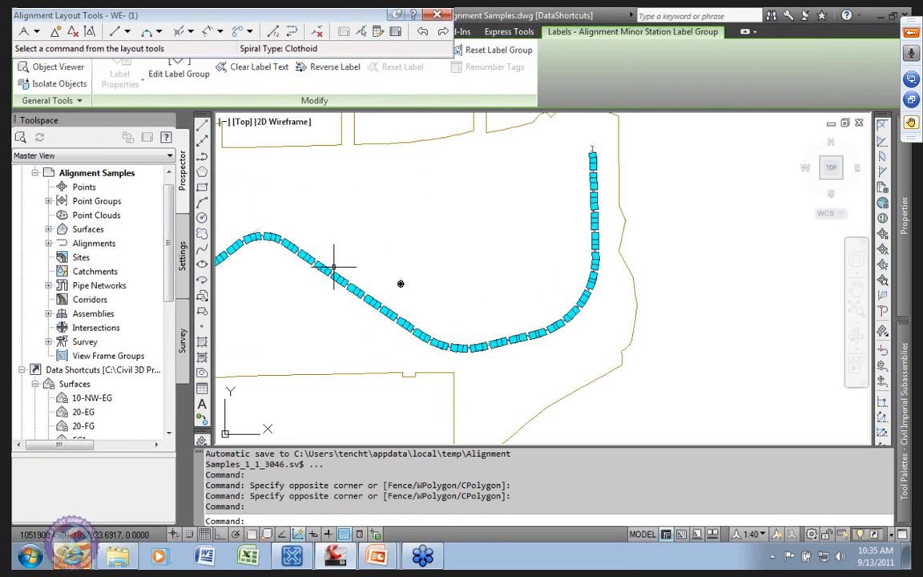
pyautogui.scroll(4, 333, 265)
pyautogui.click(273, 242)
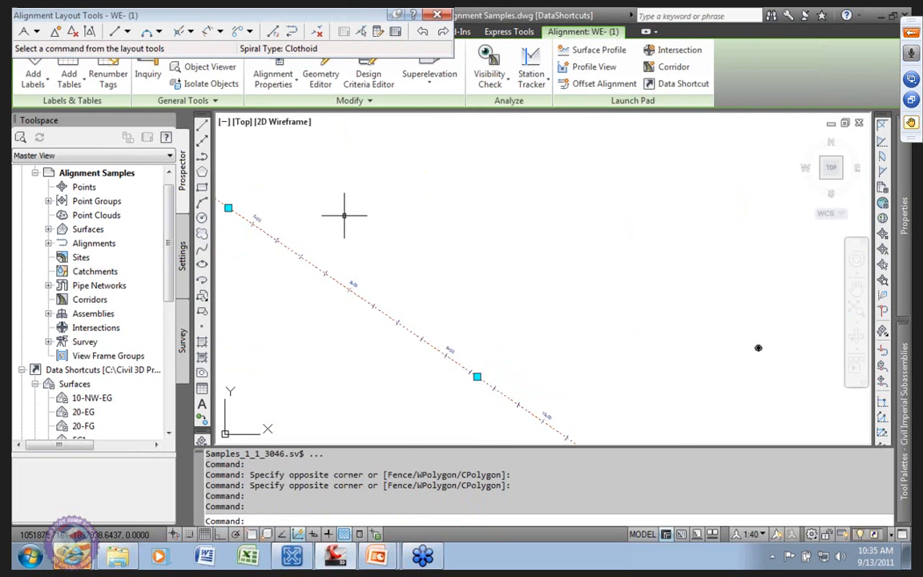
pyautogui.click(437, 15)
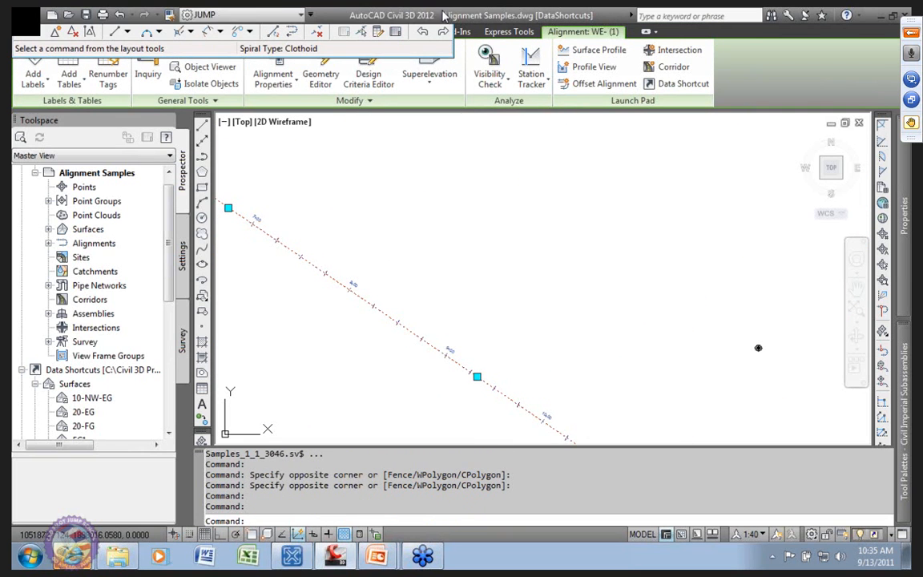
pyautogui.press('Escape')
pyautogui.press('Escape')
pyautogui.click(319, 262)
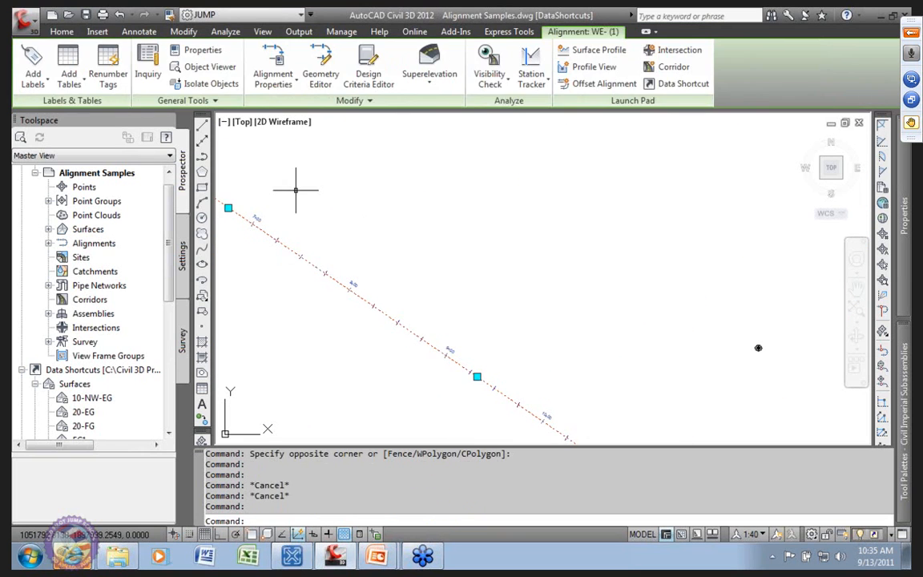
# In the alignment's properties, toggle the constraint editing option to always perform implied tangency constraint swapping.
pyautogui.click(279, 65)
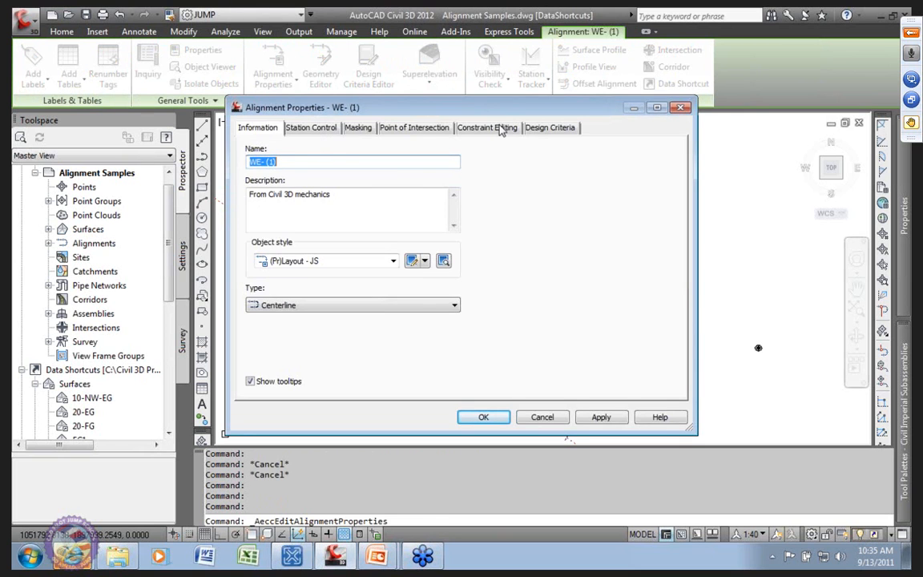
pyautogui.click(500, 128)
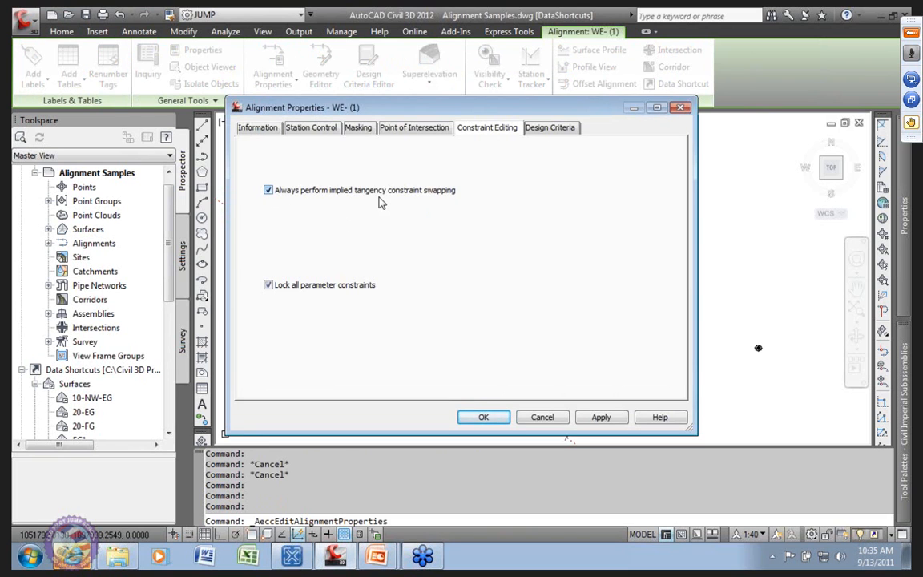
pyautogui.click(268, 190)
# Set the implied point of intersection display to By change in alignment direction, and apply the alignment properties.
pyautogui.click(427, 129)
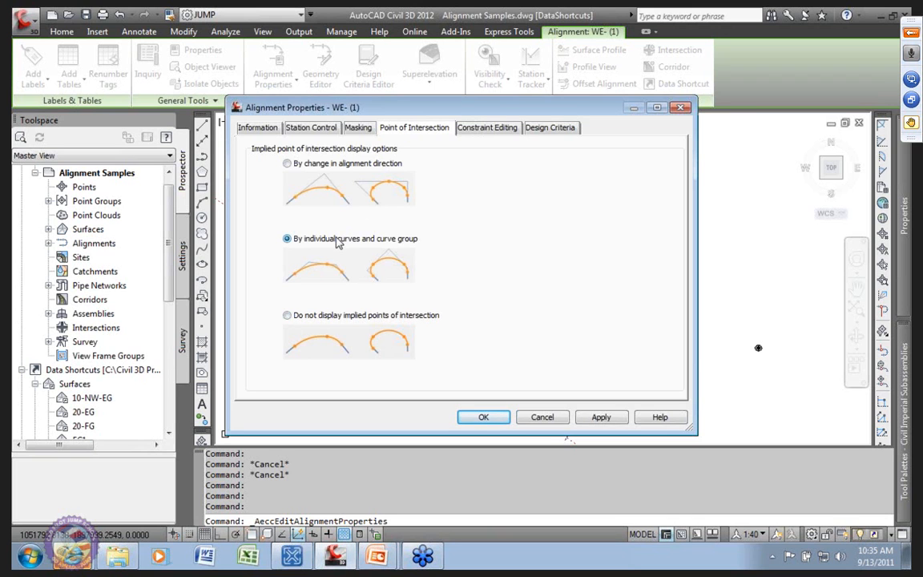
pyautogui.click(290, 165)
pyautogui.click(601, 418)
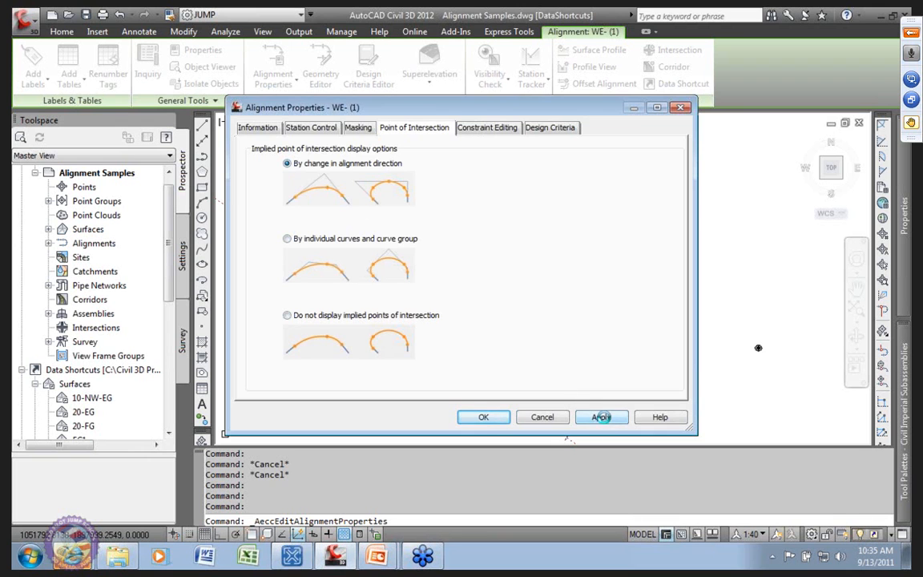
pyautogui.click(483, 418)
# Examine the implied points of intersection and tangent extensions along the alignment's curves.
pyautogui.scroll(-5, 422, 361)
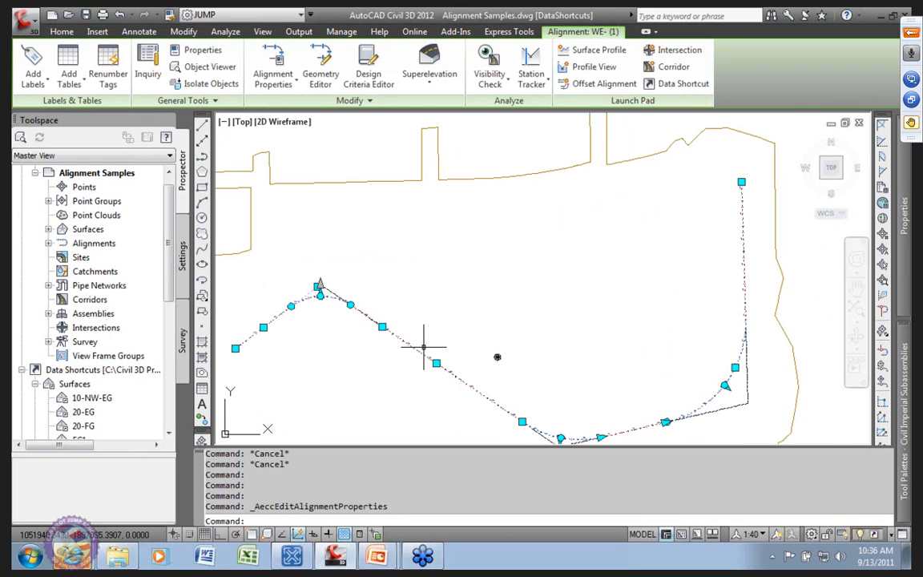
pyautogui.scroll(-2, 425, 347)
pyautogui.scroll(3, 589, 400)
pyautogui.moveTo(589, 400)
pyautogui.mouseDown(button='middle')
pyautogui.moveTo(474, 327)
pyautogui.moveTo(491, 321)
pyautogui.mouseUp(button='middle')
pyautogui.scroll(-1, 492, 320)
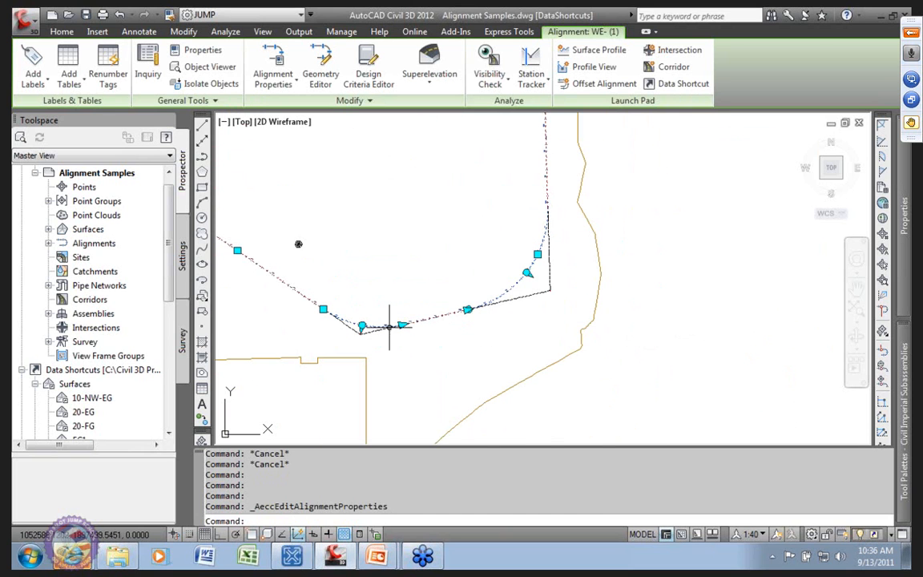
pyautogui.scroll(3, 354, 303)
pyautogui.scroll(-4, 353, 303)
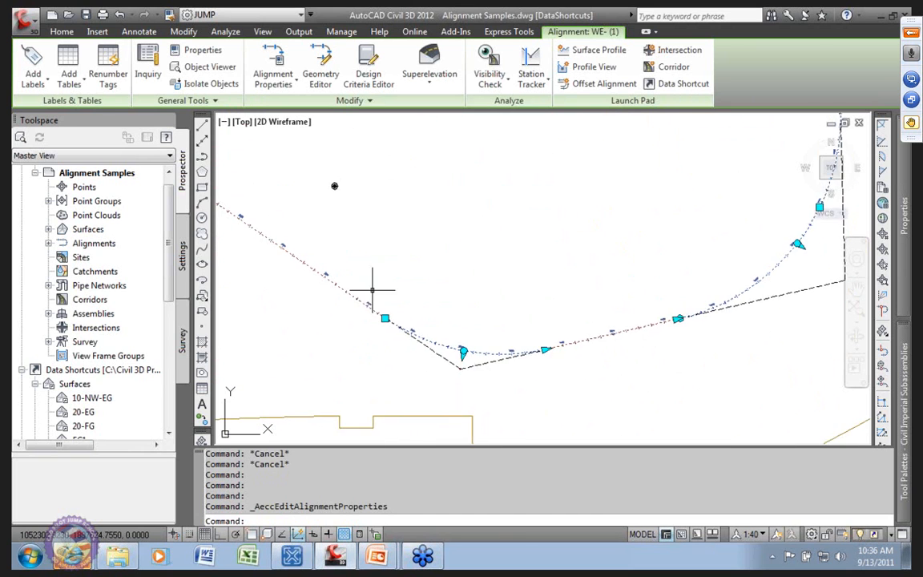
pyautogui.moveTo(310, 290)
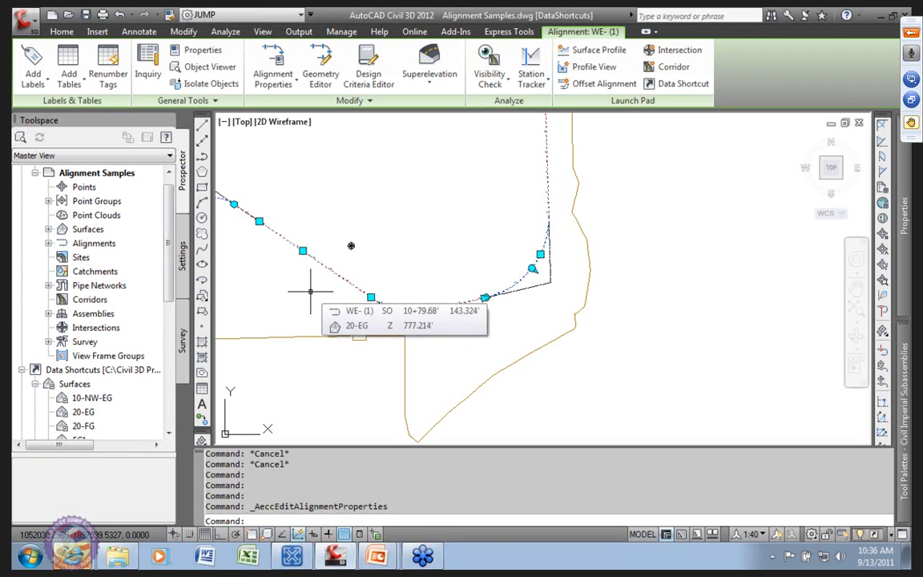
pyautogui.scroll(-4, 390, 261)
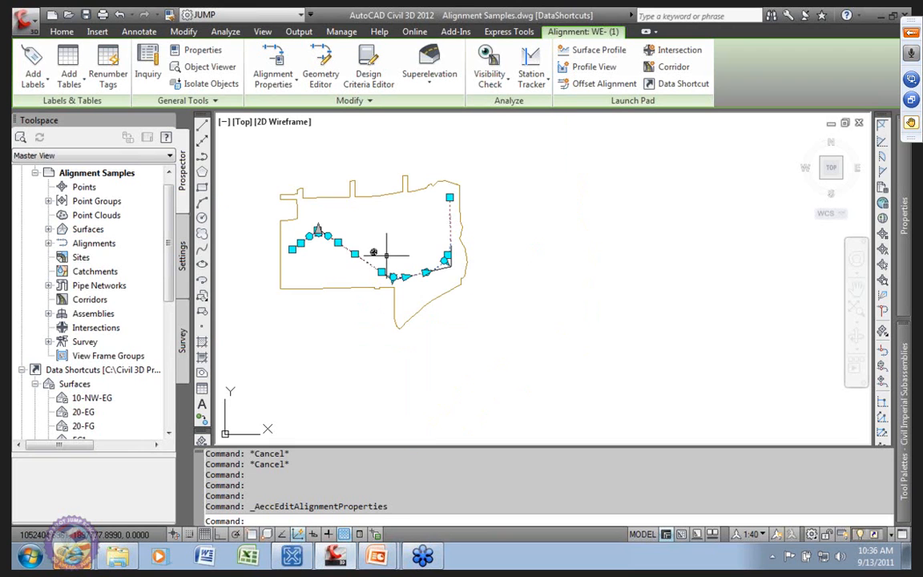
pyautogui.scroll(4, 321, 257)
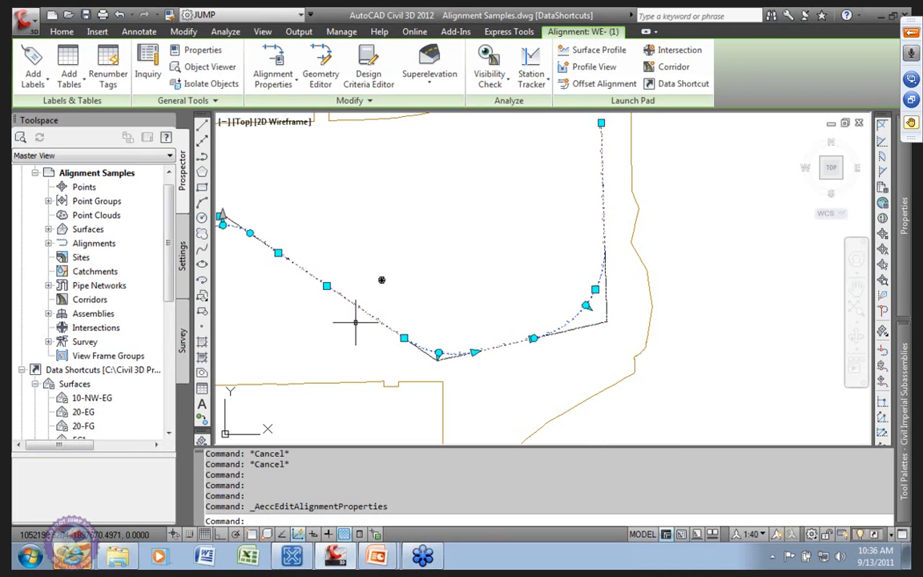
# Try to enlarge the westernmost curve by grip-stretching its end point, and undo the grip edit.
pyautogui.moveTo(305, 315); pyautogui.dragTo(458, 342, button='middle')
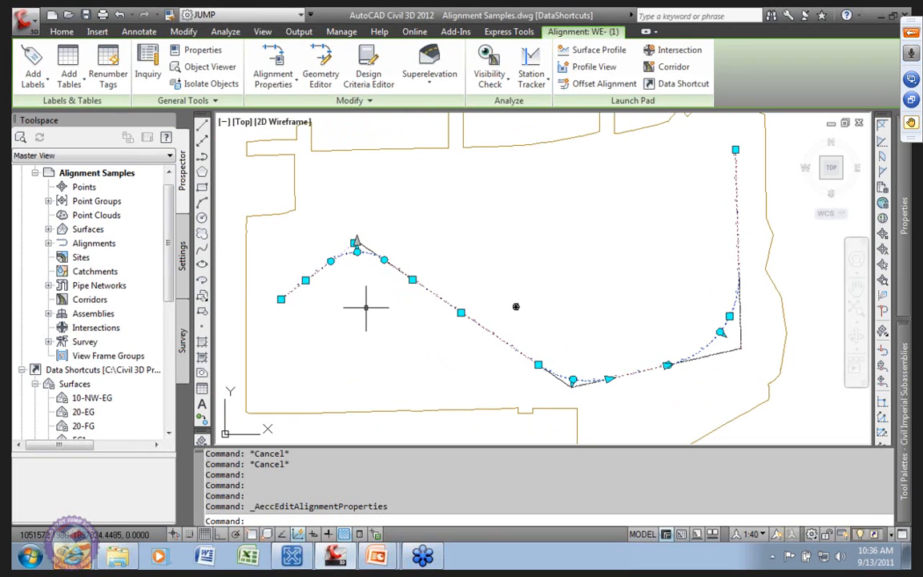
pyautogui.scroll(2, 358, 269)
pyautogui.scroll(2, 358, 269)
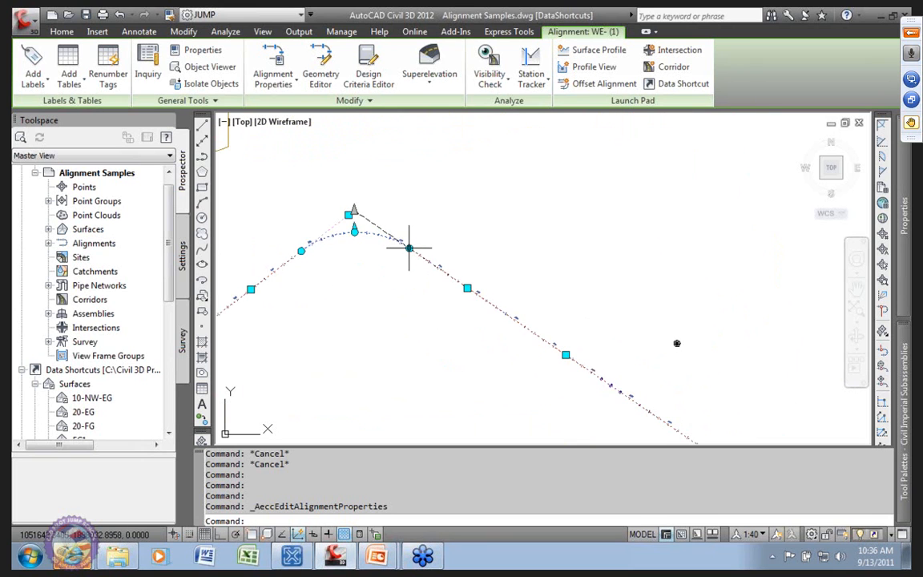
pyautogui.click(411, 245)
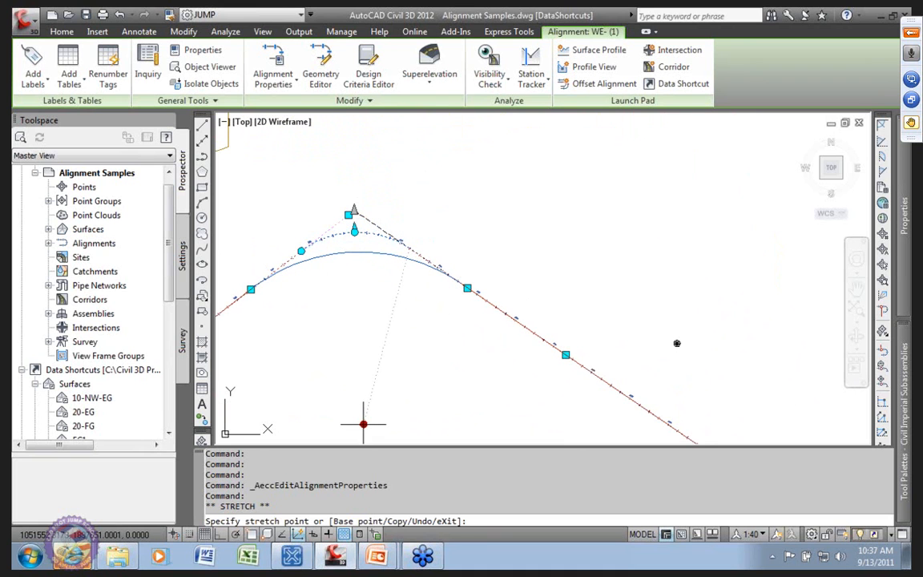
pyautogui.click(370, 425)
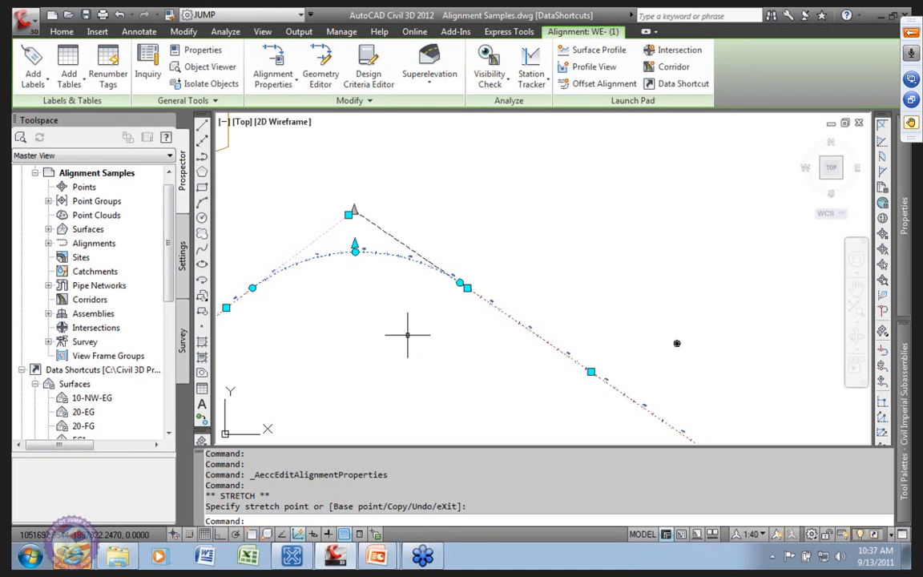
pyautogui.click(119, 15)
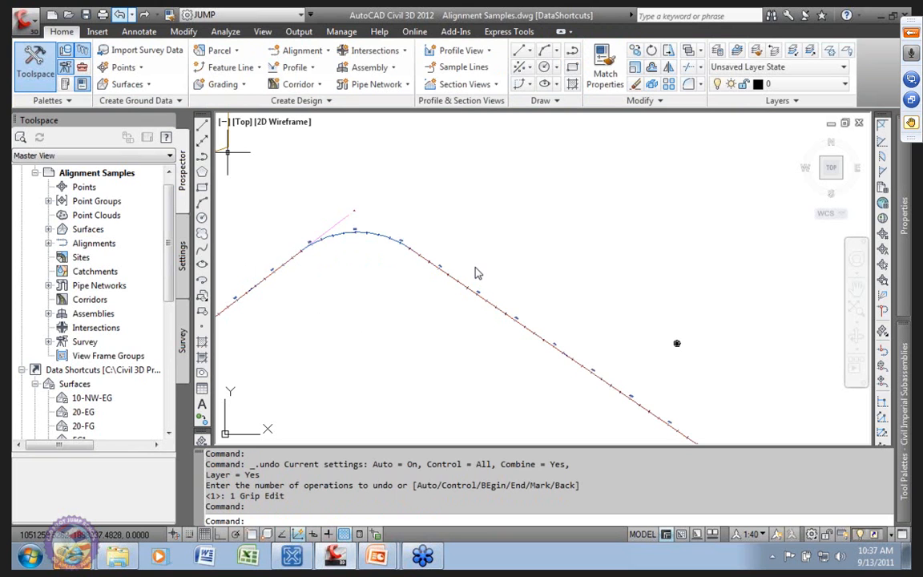
# Reselect the alignment at the westernmost curve's point of intersection and examine the grips on its curves and tangents.
pyautogui.click(471, 258)
pyautogui.scroll(-5, 471, 256)
pyautogui.scroll(5, 493, 315)
pyautogui.scroll(3, 496, 317)
pyautogui.moveTo(548, 334)
pyautogui.mouseDown(button='middle')
pyautogui.moveTo(533, 324)
pyautogui.moveTo(542, 316)
pyautogui.mouseUp(button='middle')
pyautogui.scroll(-4, 541, 316)
pyautogui.moveTo(398, 295); pyautogui.dragTo(389, 313, button='middle')
pyautogui.scroll(6, 346, 240)
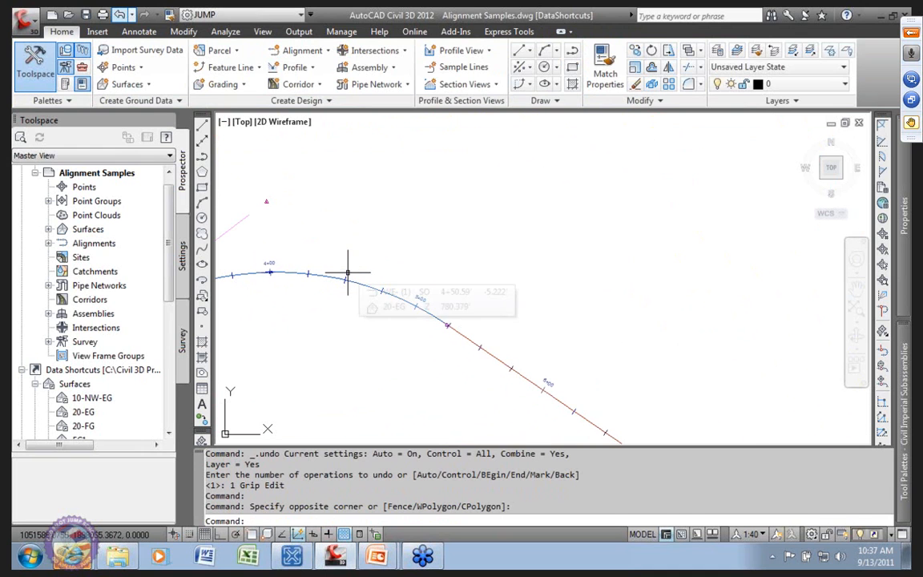
pyautogui.moveTo(348, 272)
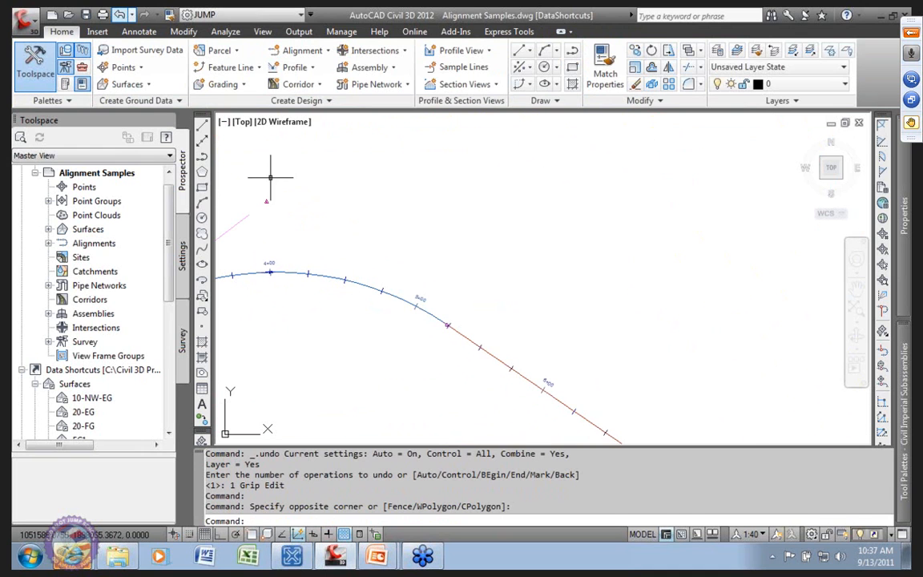
pyautogui.click(266, 202)
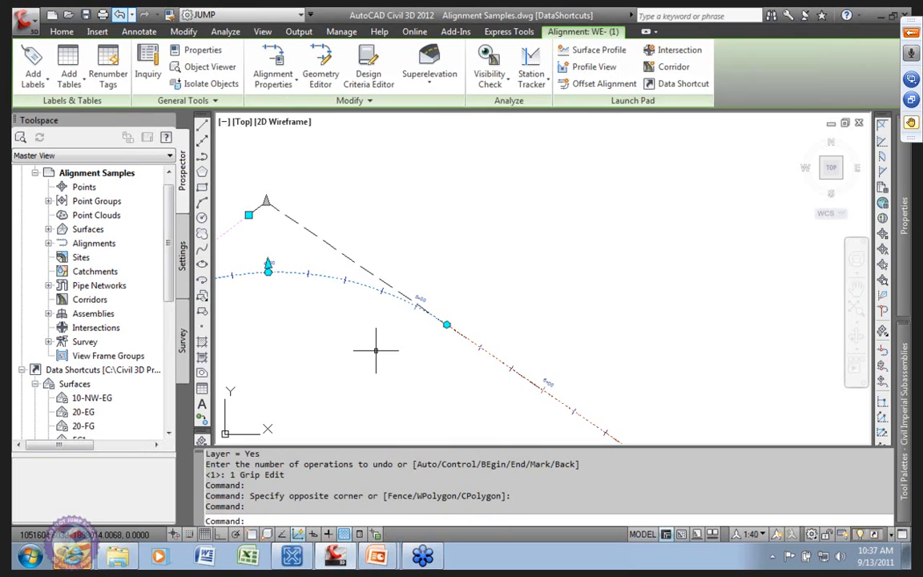
pyautogui.moveTo(376, 350)
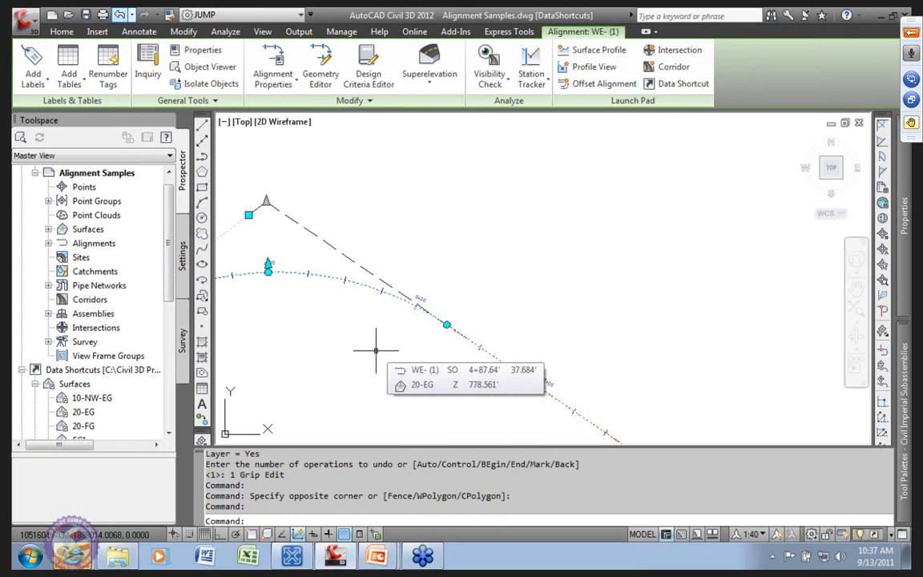
pyautogui.scroll(-6, 566, 357)
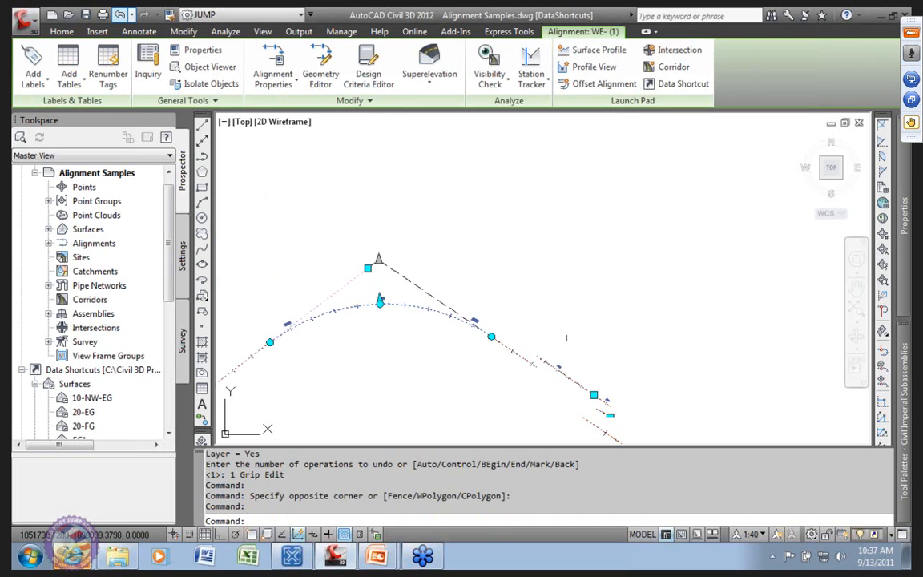
pyautogui.moveTo(567, 359); pyautogui.dragTo(393, 200, button='middle')
pyautogui.scroll(3, 652, 343)
pyautogui.scroll(-3, 613, 329)
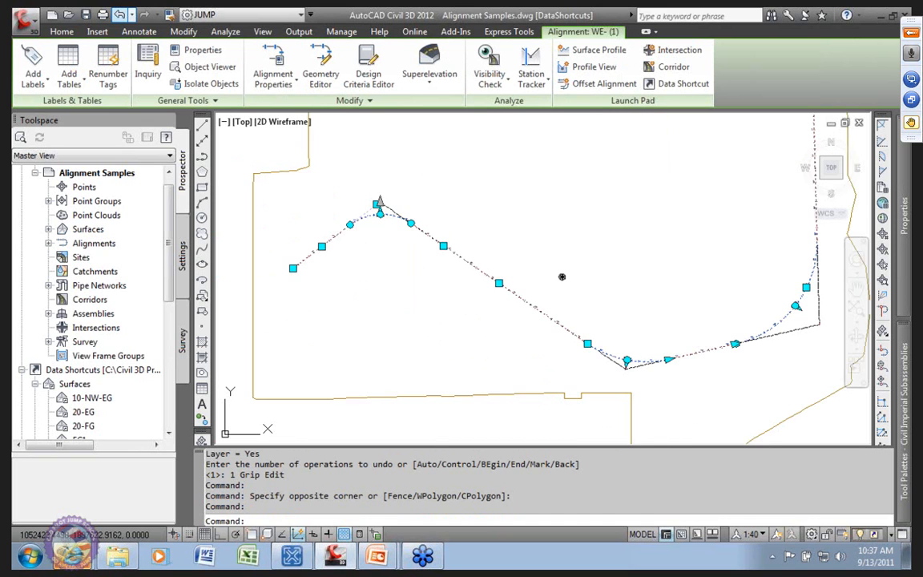
# Select the station labels along the alignment's long diagonal tangent and open their label group for editing.
pyautogui.moveTo(491, 340); pyautogui.dragTo(436, 363, button='middle')
pyautogui.scroll(3, 388, 310)
pyautogui.scroll(4, 436, 251)
pyautogui.click(389, 248)
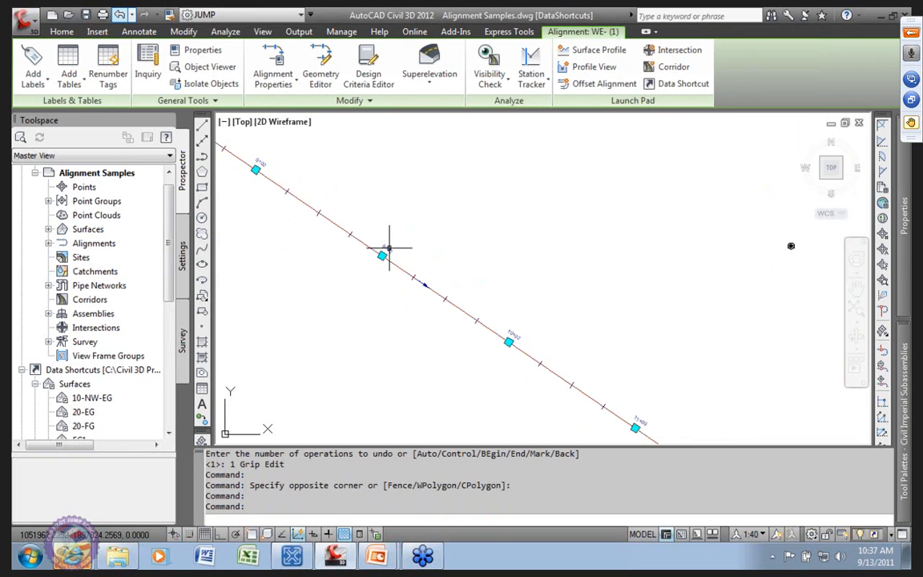
pyautogui.scroll(-5, 474, 237)
pyautogui.moveTo(476, 257); pyautogui.dragTo(358, 292, button='middle')
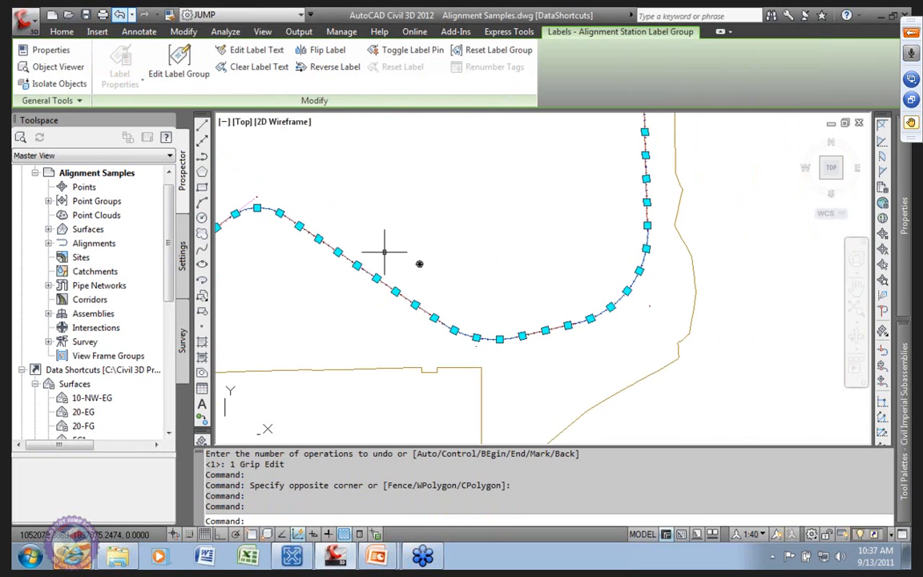
pyautogui.scroll(3, 383, 256)
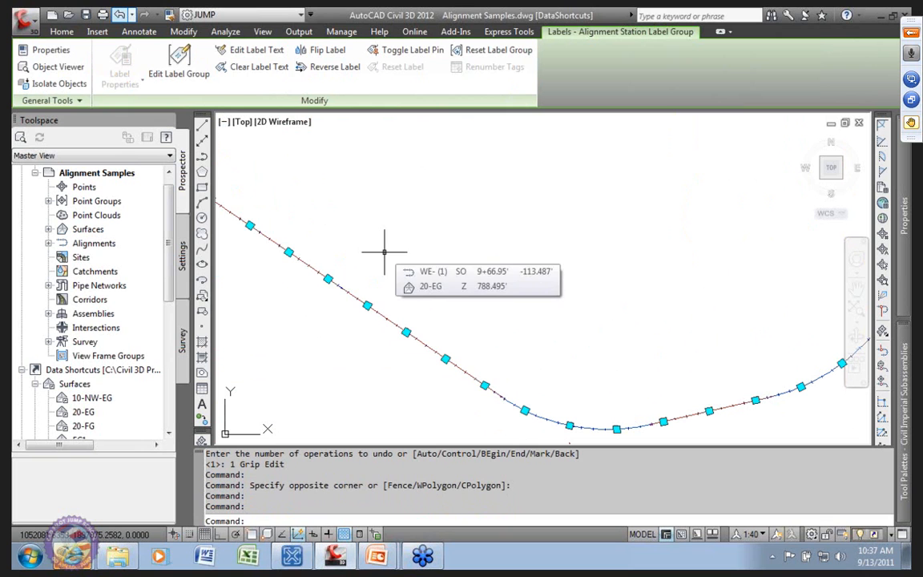
pyautogui.click(176, 58)
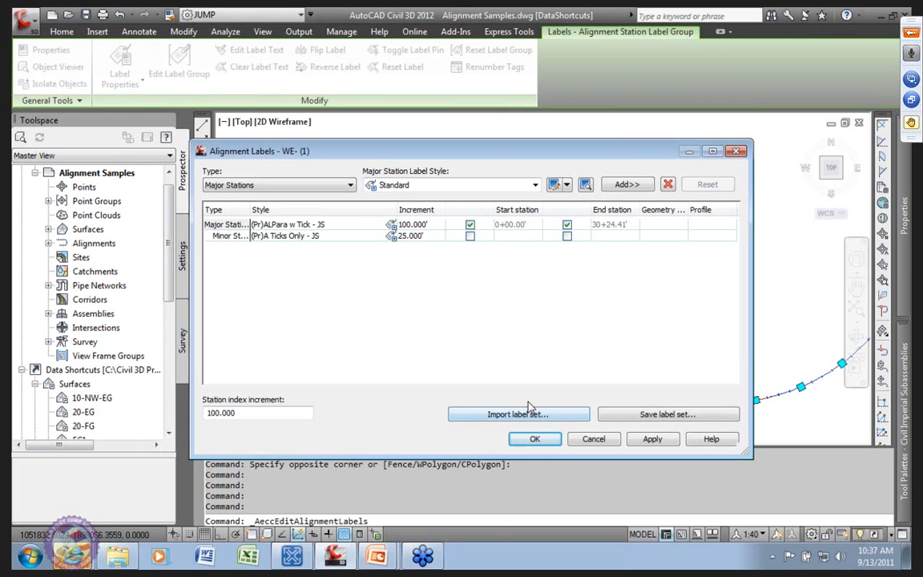
# Import the perpendicular label set (Pr)Perp Maj Min HPt 100 into the alignment labels and apply it.
pyautogui.click(527, 417)
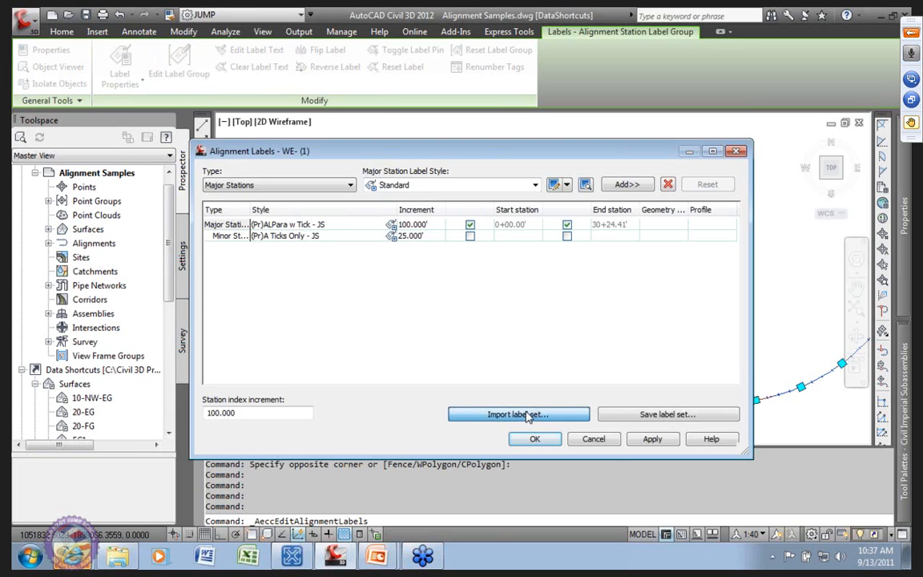
pyautogui.click(526, 415)
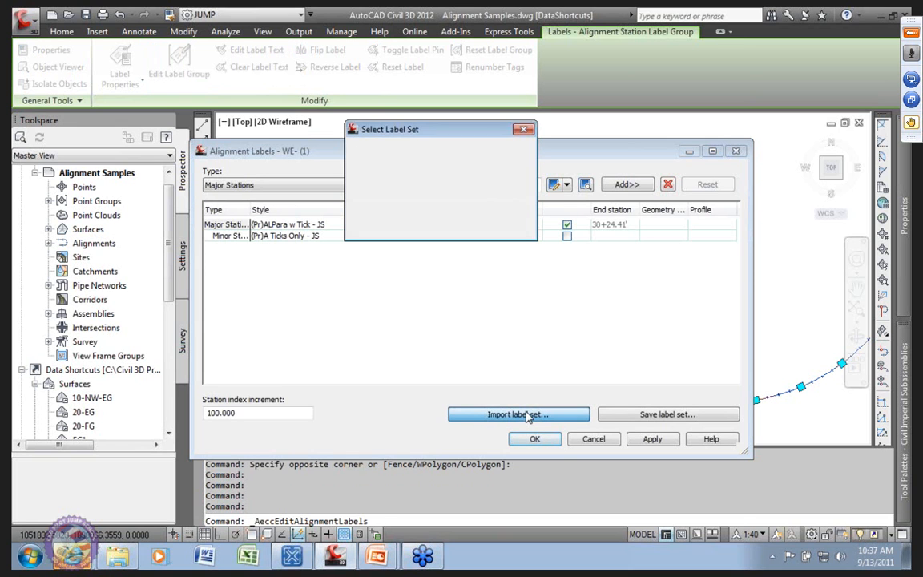
pyautogui.click(467, 156)
pyautogui.click(453, 272)
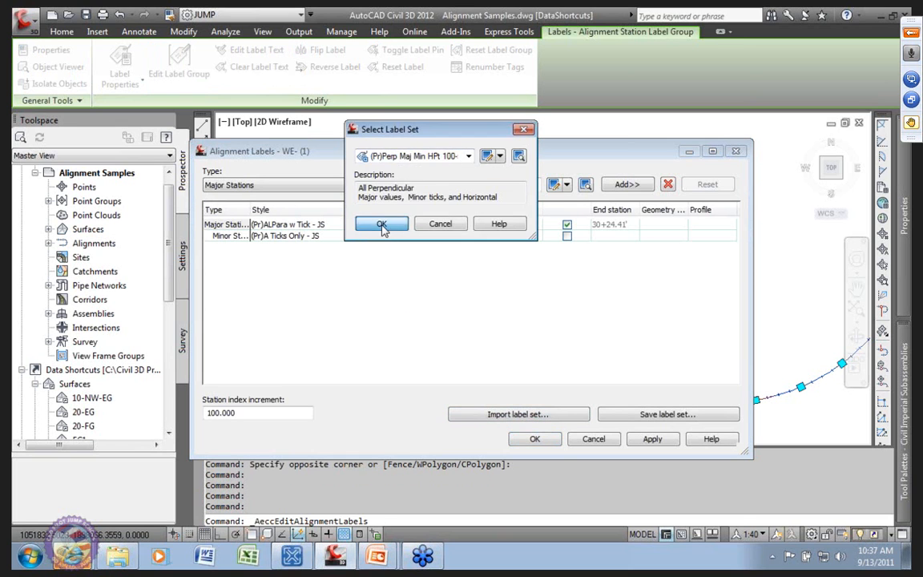
pyautogui.click(380, 226)
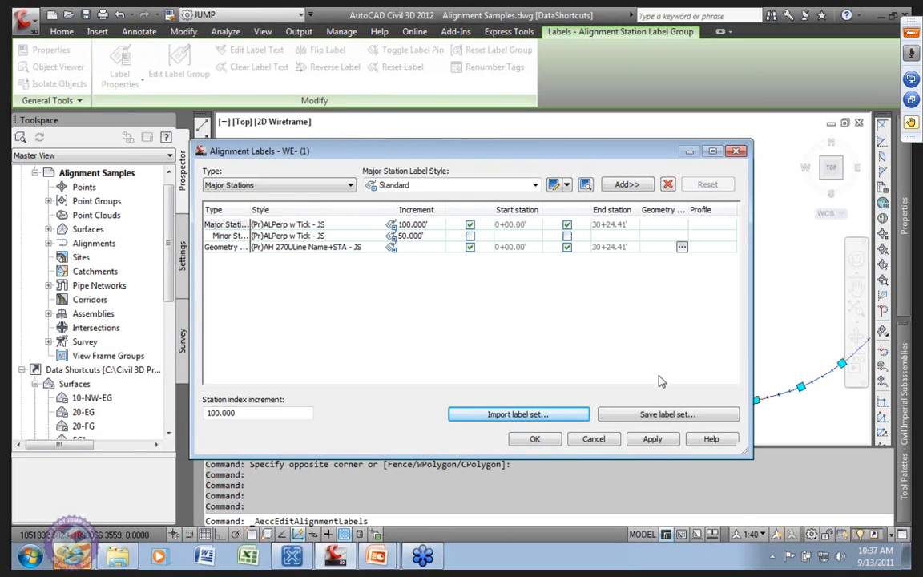
pyautogui.click(653, 440)
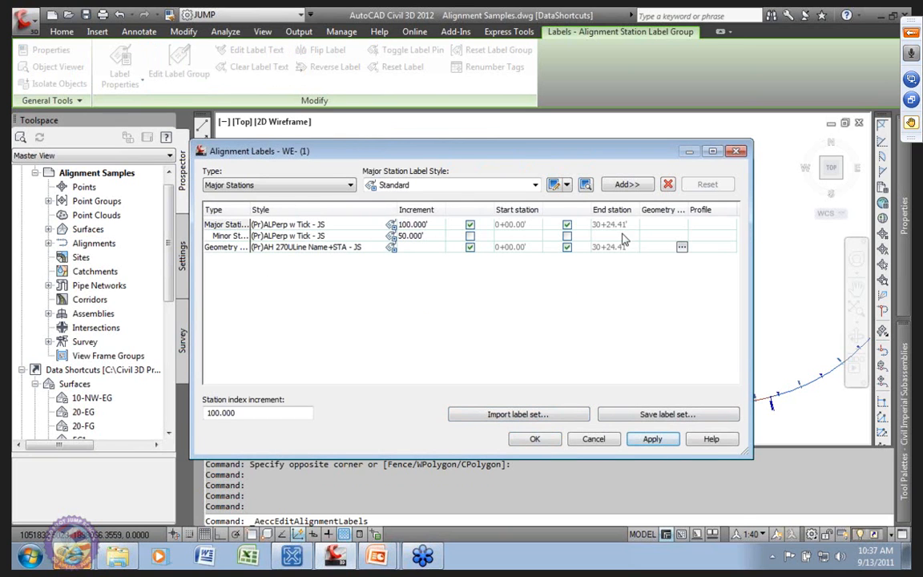
pyautogui.moveTo(527, 151)
pyautogui.mouseDown()
pyautogui.moveTo(612, 362)
pyautogui.moveTo(497, 115)
pyautogui.moveTo(515, 136)
pyautogui.mouseUp()
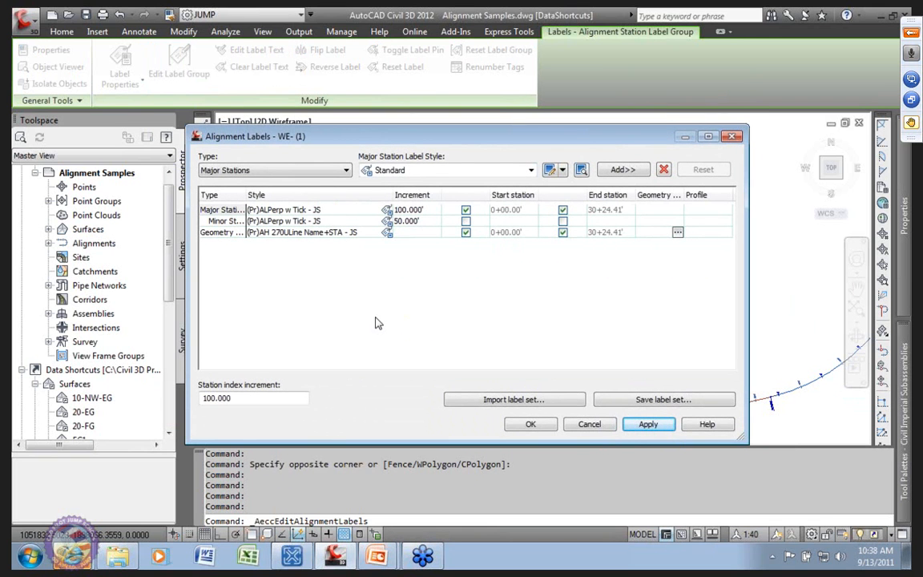
# Add a Geometry Points label to the alignment using the (Pr)AH 90 Name+STA - JS style.
pyautogui.click(348, 171)
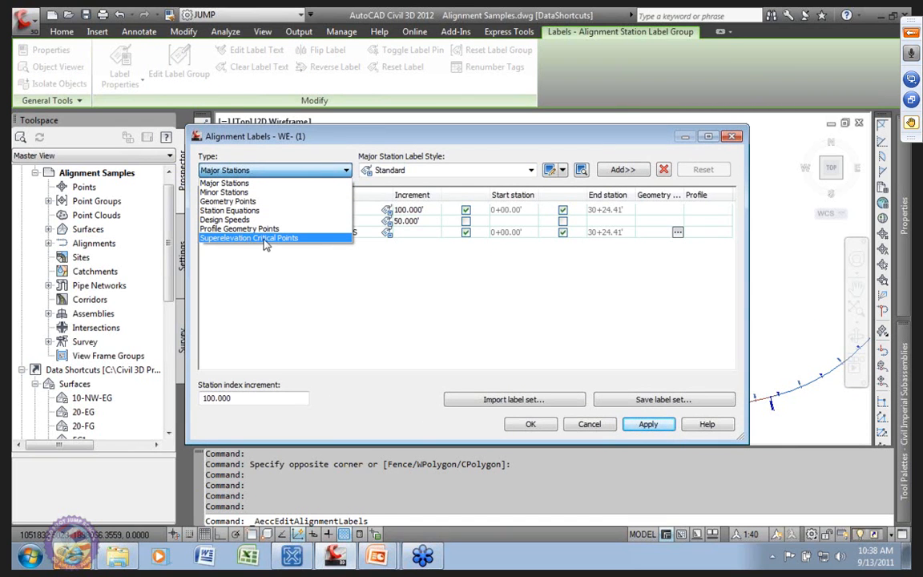
pyautogui.click(225, 201)
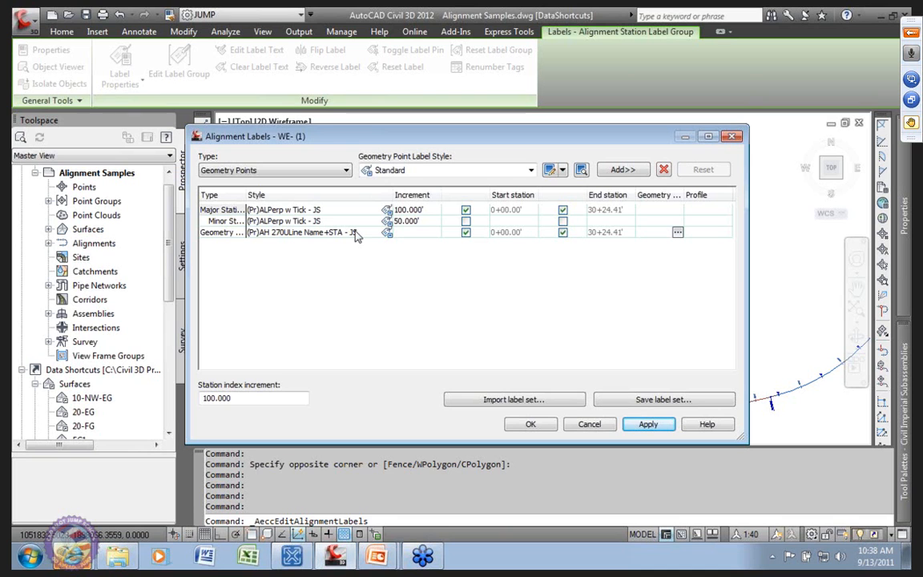
pyautogui.click(531, 171)
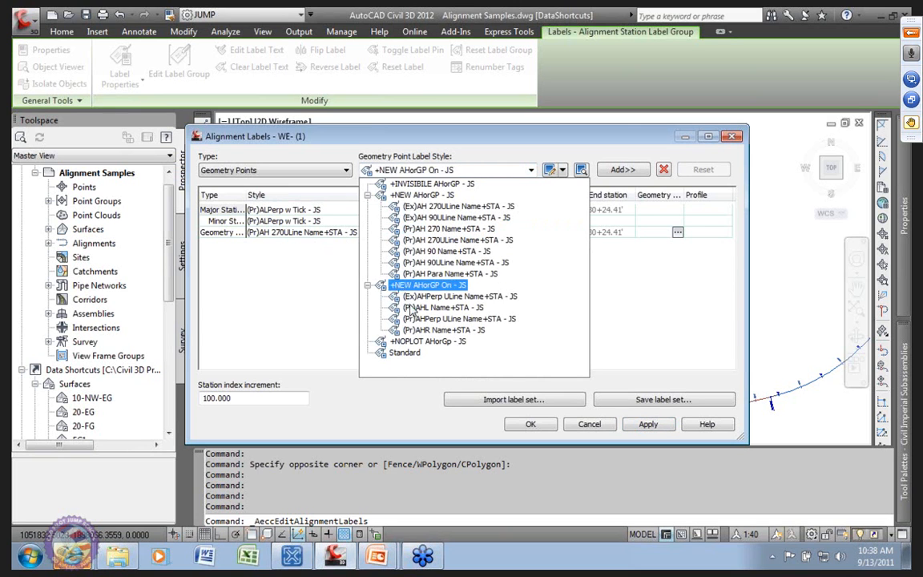
pyautogui.click(430, 253)
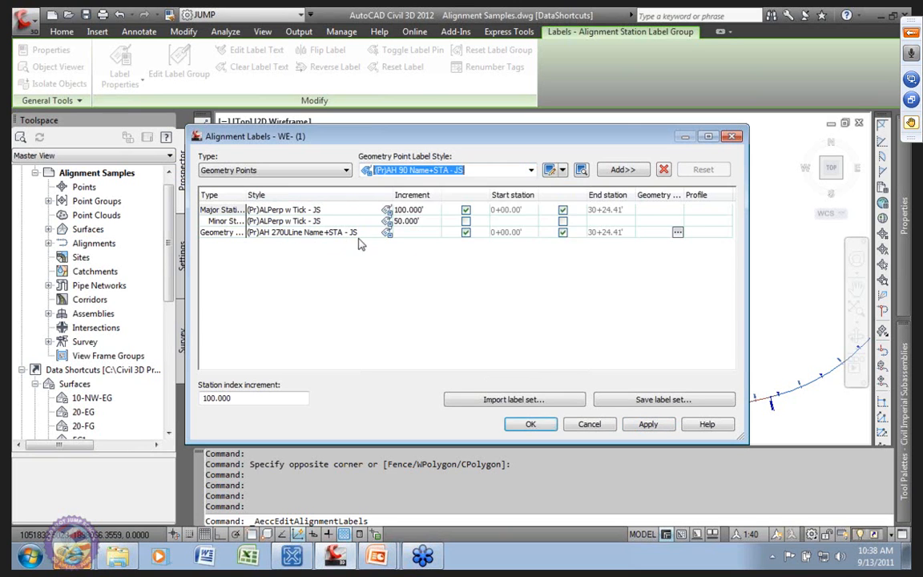
pyautogui.click(629, 171)
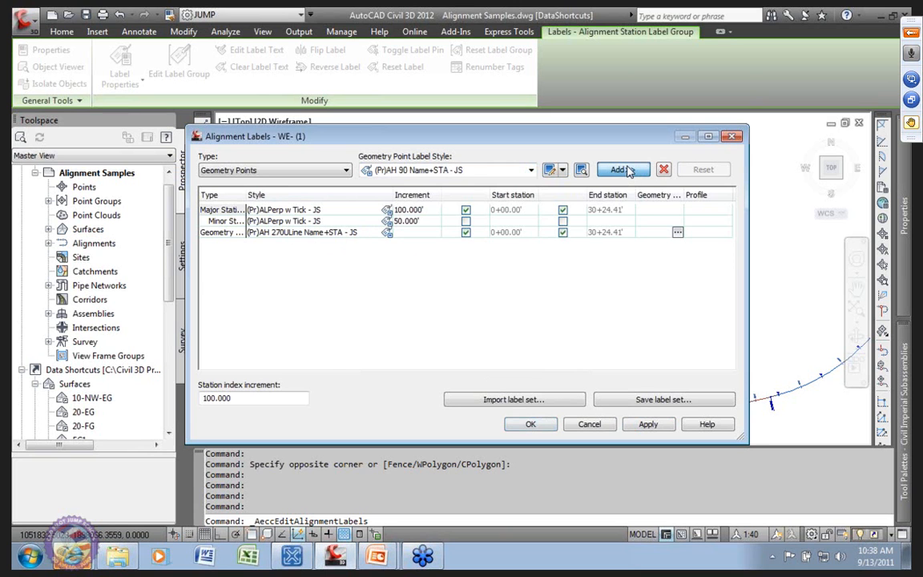
# Limit the new geometry point label to Alignment Beginning and Alignment End, excluding all intersect and curve mid points.
pyautogui.click(537, 219)
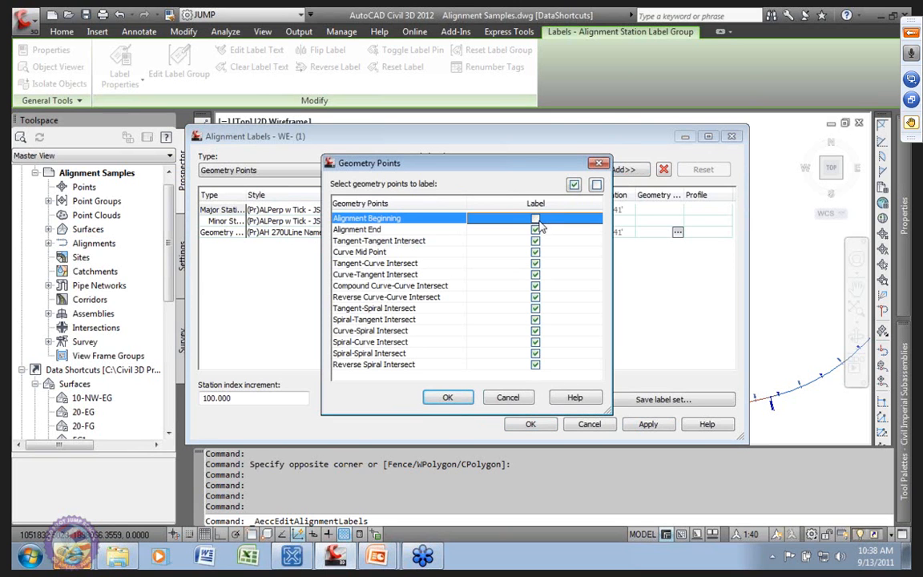
pyautogui.click(537, 219)
pyautogui.click(536, 241)
pyautogui.click(536, 252)
pyautogui.click(536, 264)
pyautogui.click(536, 275)
pyautogui.click(536, 286)
pyautogui.click(536, 297)
pyautogui.click(536, 308)
pyautogui.click(536, 320)
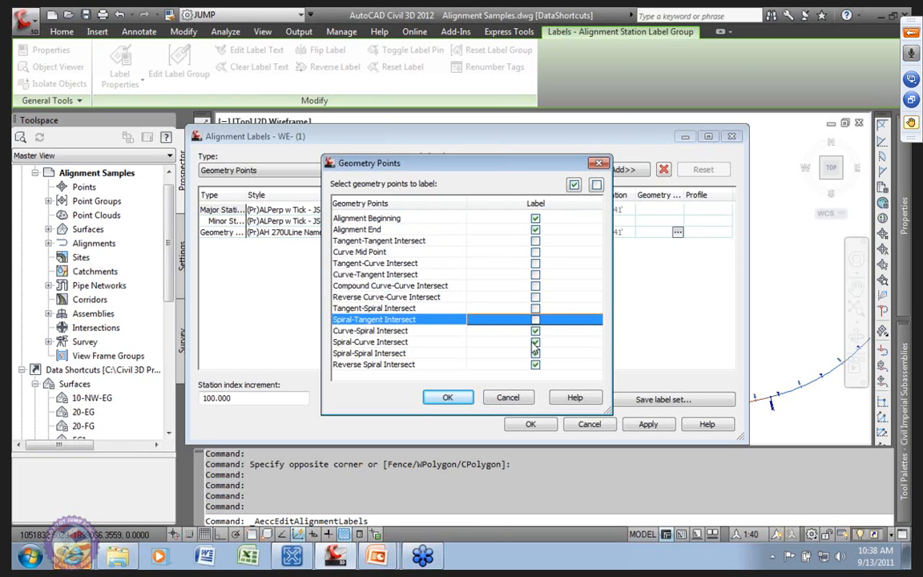
pyautogui.click(536, 331)
pyautogui.click(536, 342)
pyautogui.click(536, 354)
pyautogui.click(536, 364)
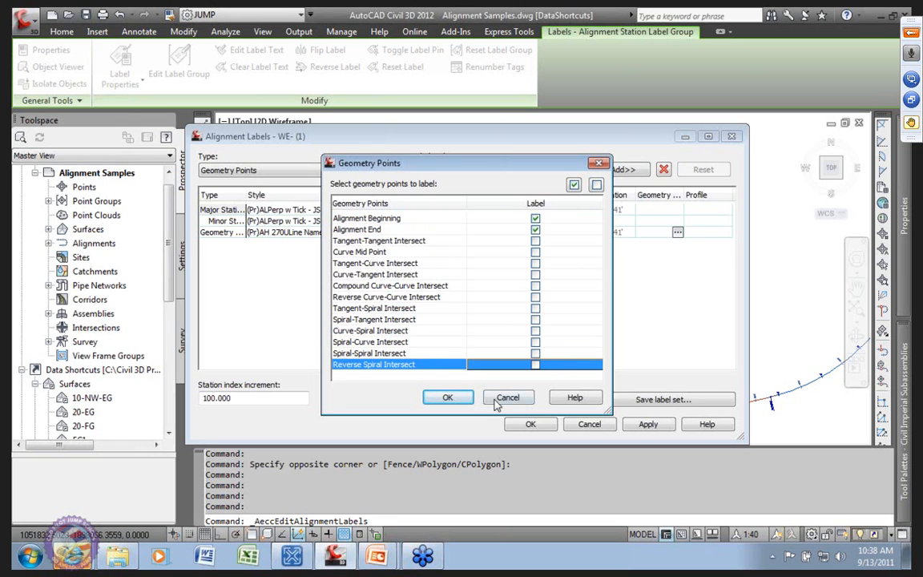
pyautogui.click(447, 397)
# Include Curve Mid Point in the (Pr)AH 270ULine Name+STA - JS geometry point label and apply the alignment labels.
pyautogui.click(657, 233)
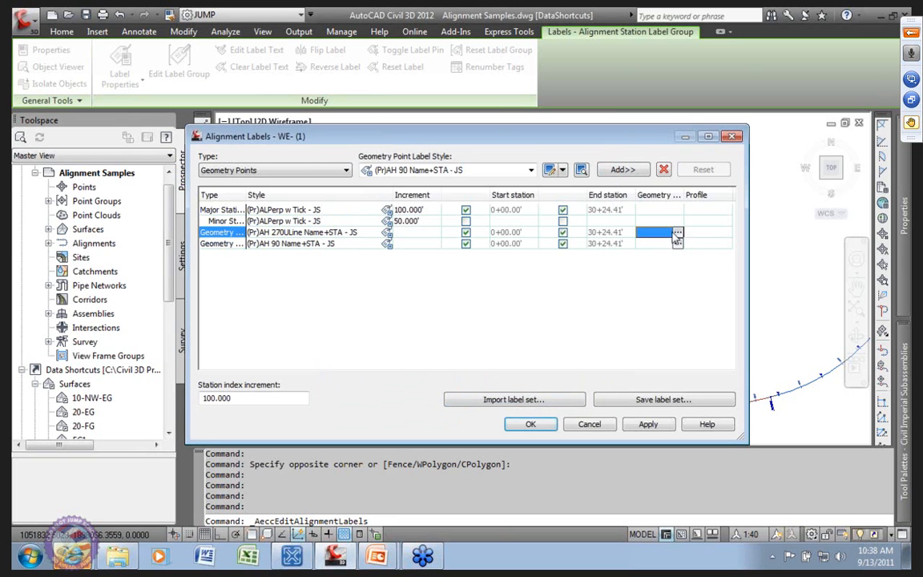
pyautogui.click(677, 232)
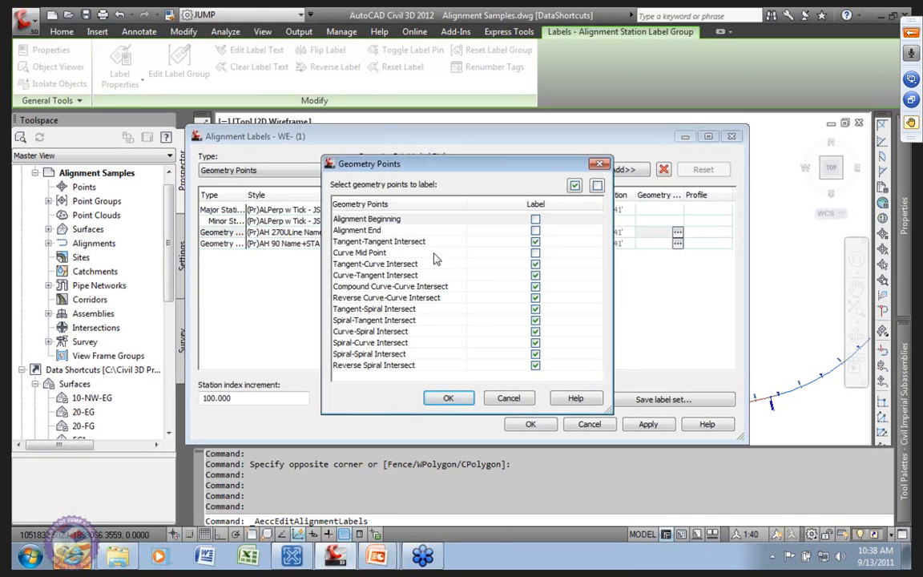
pyautogui.click(535, 252)
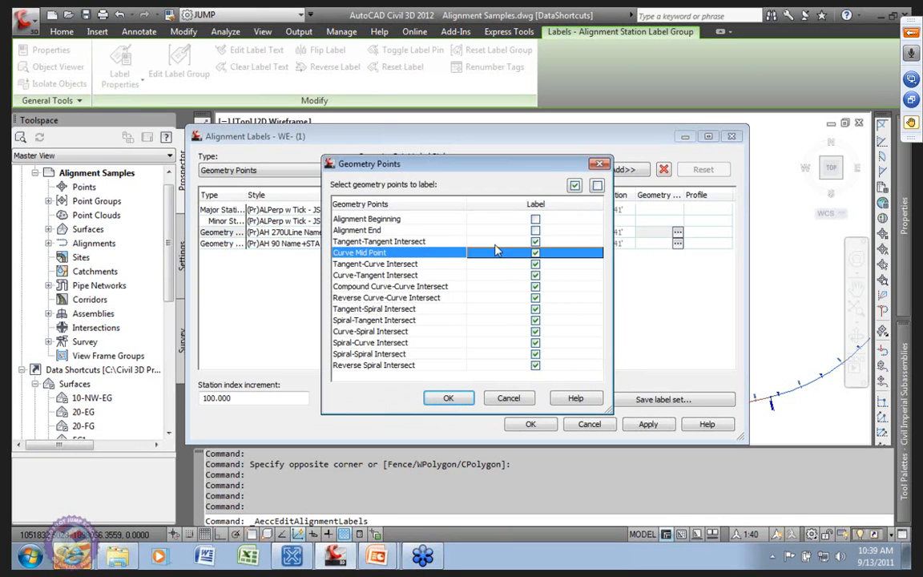
pyautogui.click(454, 399)
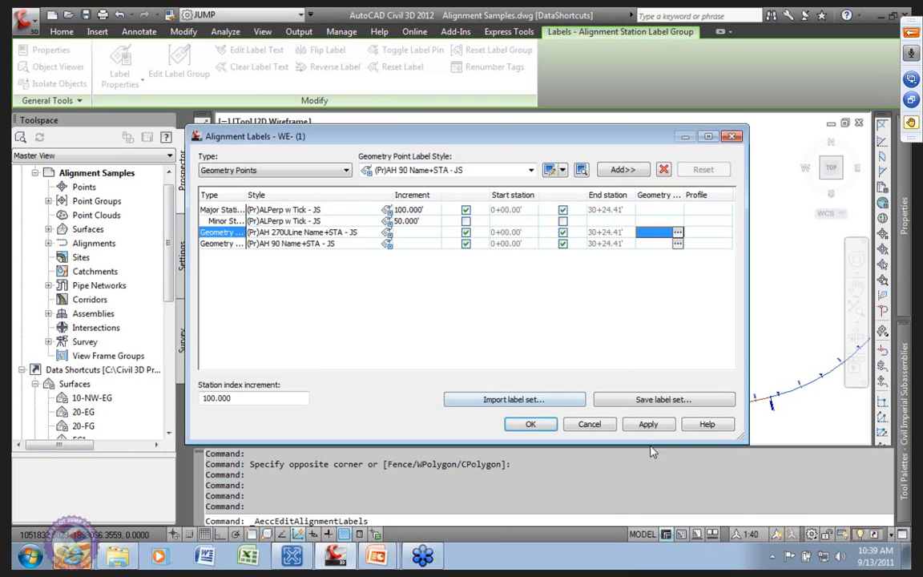
pyautogui.click(649, 424)
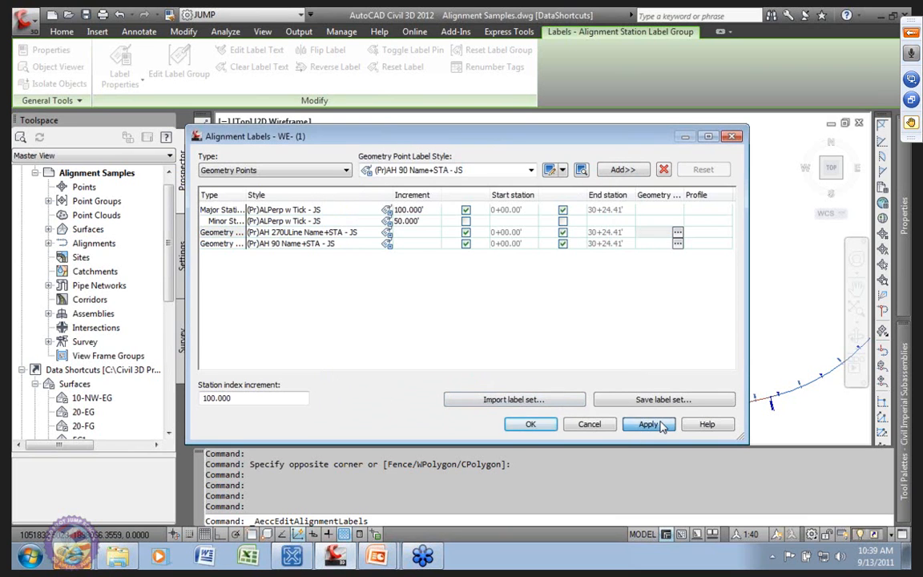
pyautogui.click(531, 423)
# Examine the geometry point labels at the alignment's ends and along its curves.
pyautogui.scroll(5, 480, 381)
pyautogui.moveTo(403, 324); pyautogui.dragTo(597, 324, button='middle')
pyautogui.scroll(-5, 541, 275)
pyautogui.moveTo(573, 293); pyautogui.dragTo(720, 364, button='middle')
pyautogui.moveTo(431, 213); pyautogui.dragTo(718, 439, button='middle')
pyautogui.scroll(8, 490, 279)
pyautogui.scroll(-6, 472, 277)
pyautogui.moveTo(528, 301); pyautogui.dragTo(529, 300)
pyautogui.moveTo(530, 301)
pyautogui.mouseDown(button='middle')
pyautogui.moveTo(616, 274)
pyautogui.moveTo(634, 245)
pyautogui.mouseUp(button='middle')
pyautogui.scroll(-2, 631, 244)
pyautogui.scroll(-6, 580, 239)
pyautogui.moveTo(700, 361); pyautogui.dragTo(607, 306, button='middle')
pyautogui.scroll(6, 607, 306)
pyautogui.moveTo(715, 306); pyautogui.dragTo(369, 353, button='middle')
pyautogui.scroll(-4, 494, 330)
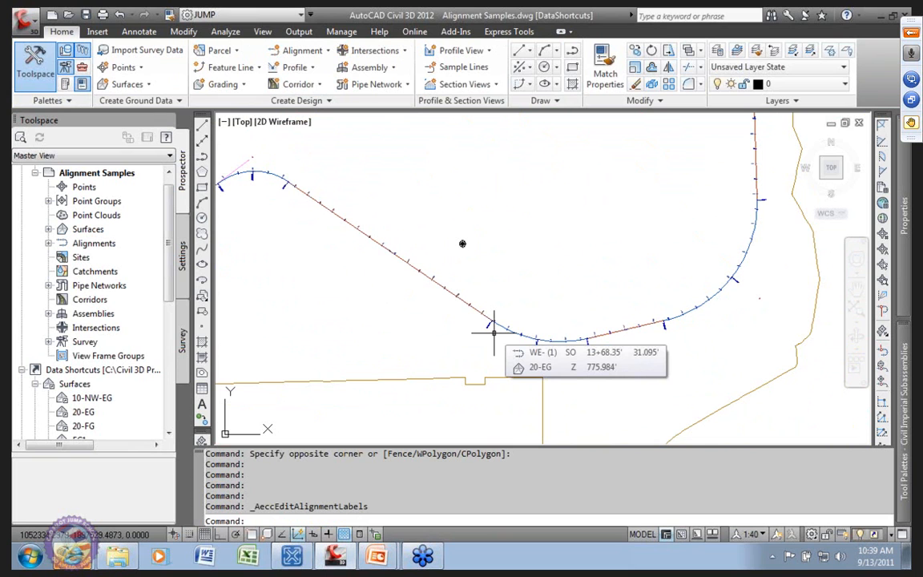
# Examine the perpendicular major and minor station labels on the diagonal tangent and the labelling of the whole alignment.
pyautogui.scroll(5, 379, 274)
pyautogui.scroll(2, 379, 274)
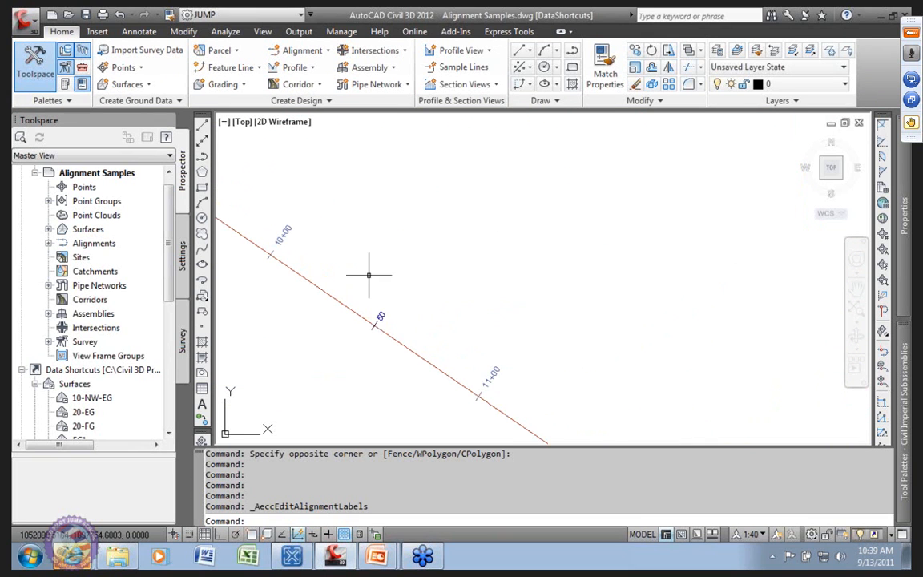
pyautogui.scroll(-5, 495, 387)
pyautogui.scroll(3, 435, 268)
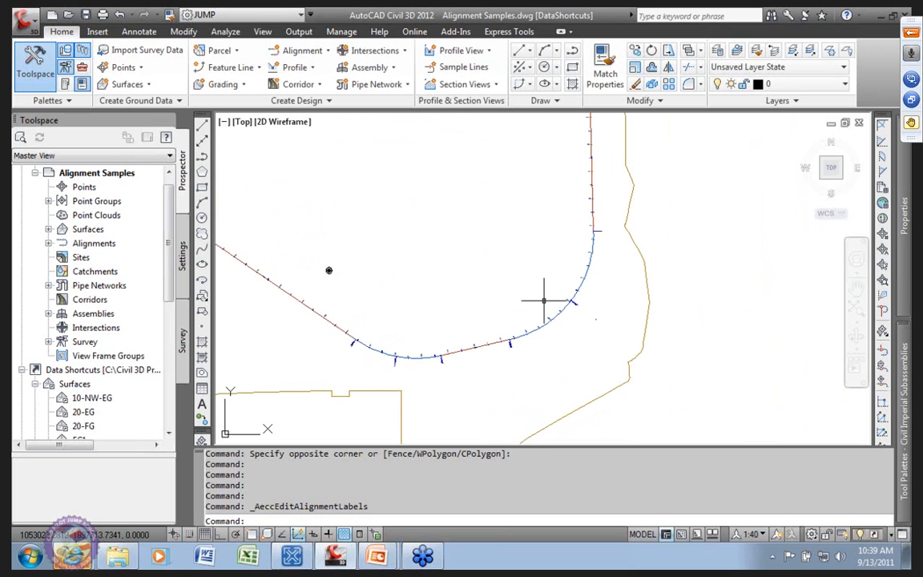
pyautogui.moveTo(544, 300)
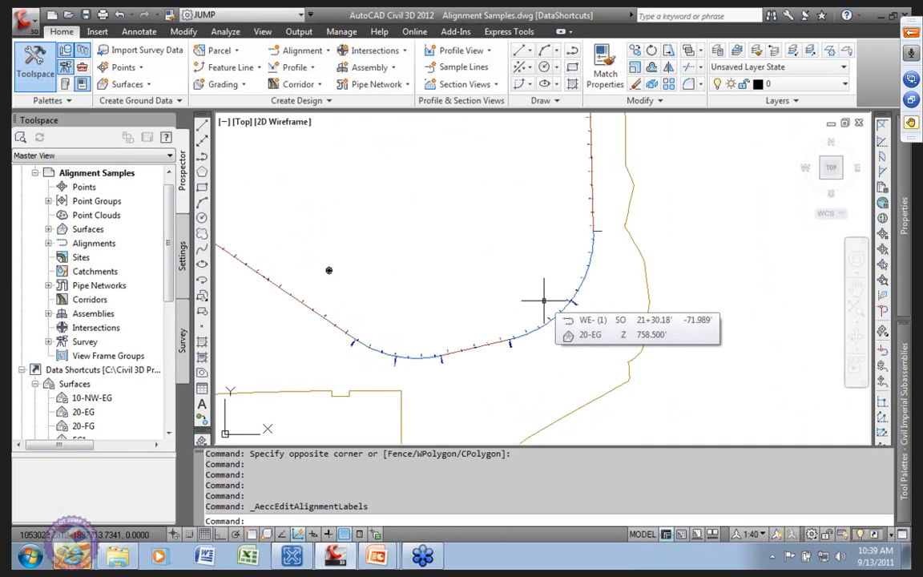
pyautogui.scroll(-5, 405, 319)
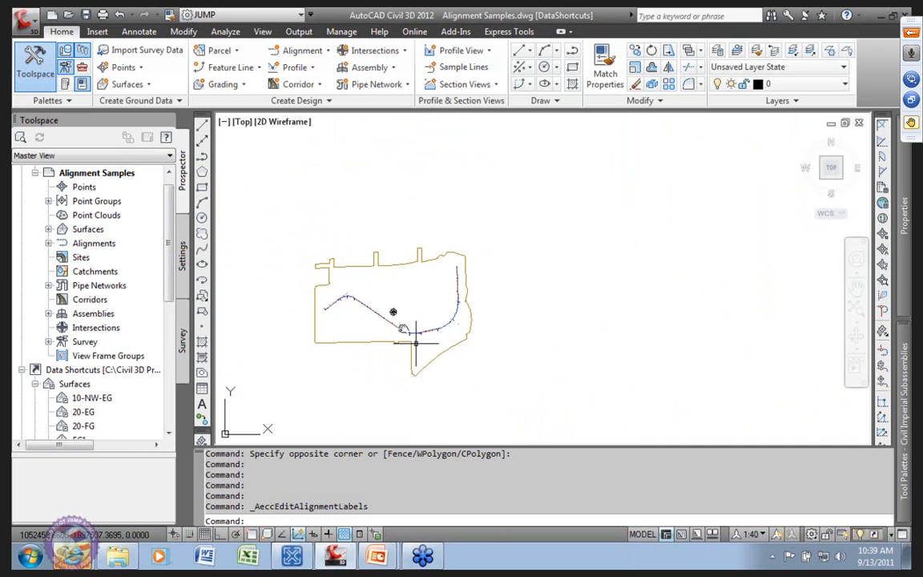
pyautogui.scroll(8, 401, 304)
pyautogui.scroll(-6, 427, 256)
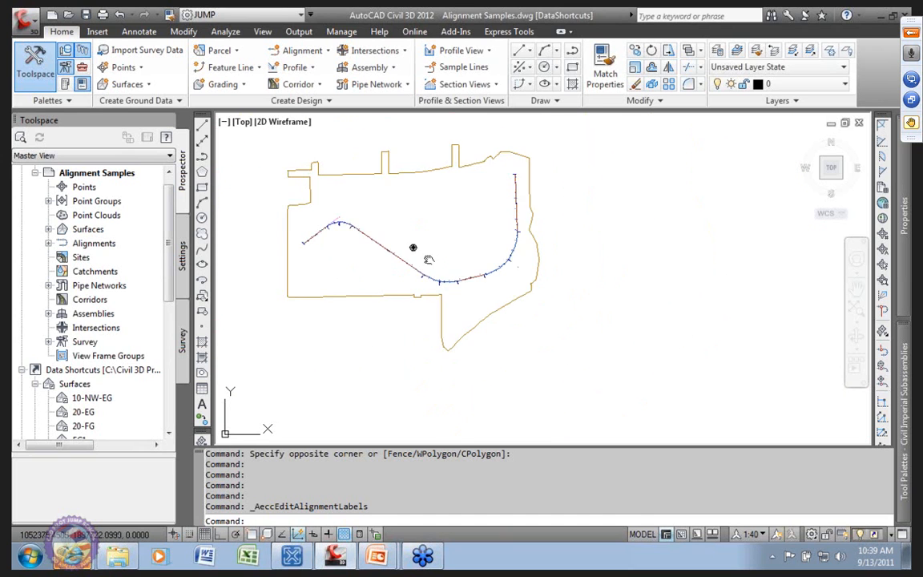
# Start the superelevation calculation wizard for the WE- (1) alignment.
pyautogui.moveTo(406, 264); pyautogui.dragTo(402, 265, button='middle')
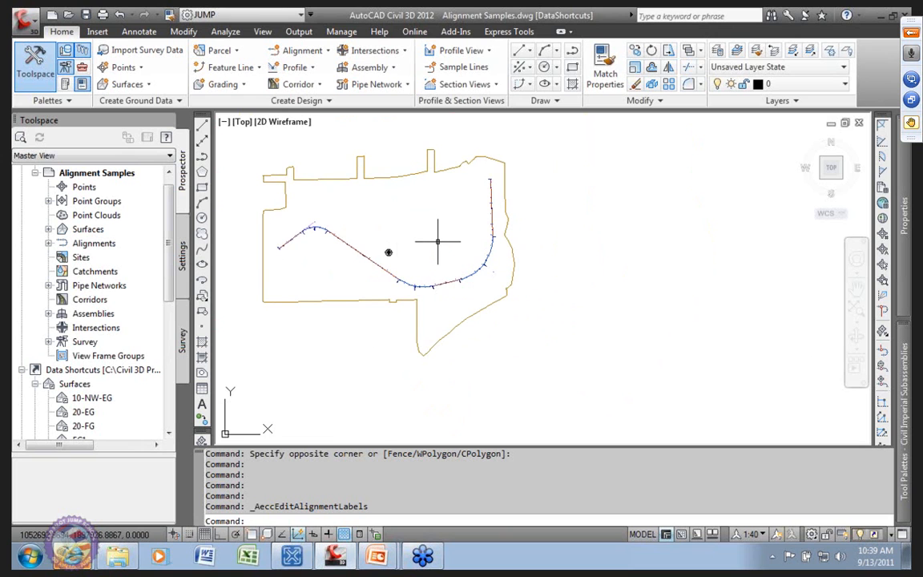
pyautogui.scroll(2, 427, 245)
pyautogui.moveTo(426, 245); pyautogui.dragTo(435, 256, button='middle')
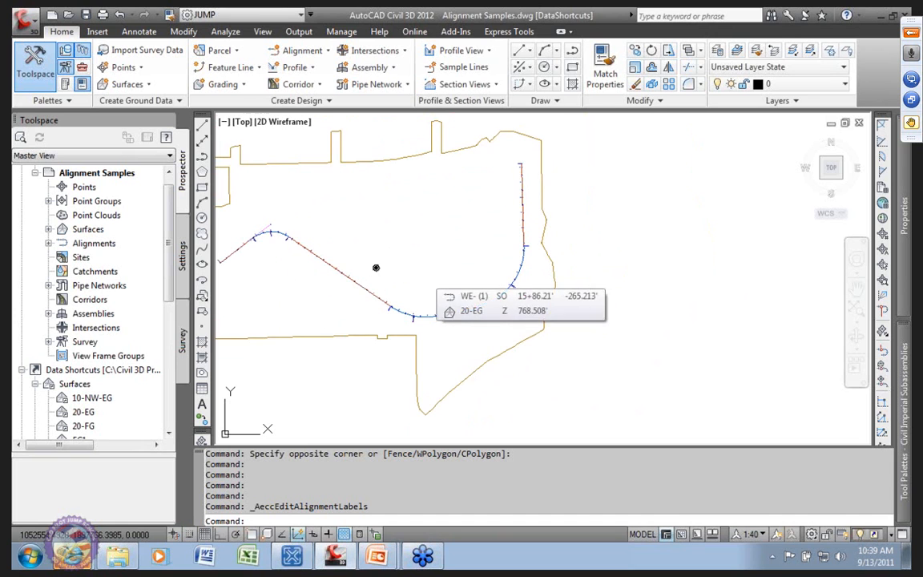
pyautogui.scroll(-3, 425, 276)
pyautogui.scroll(2, 426, 255)
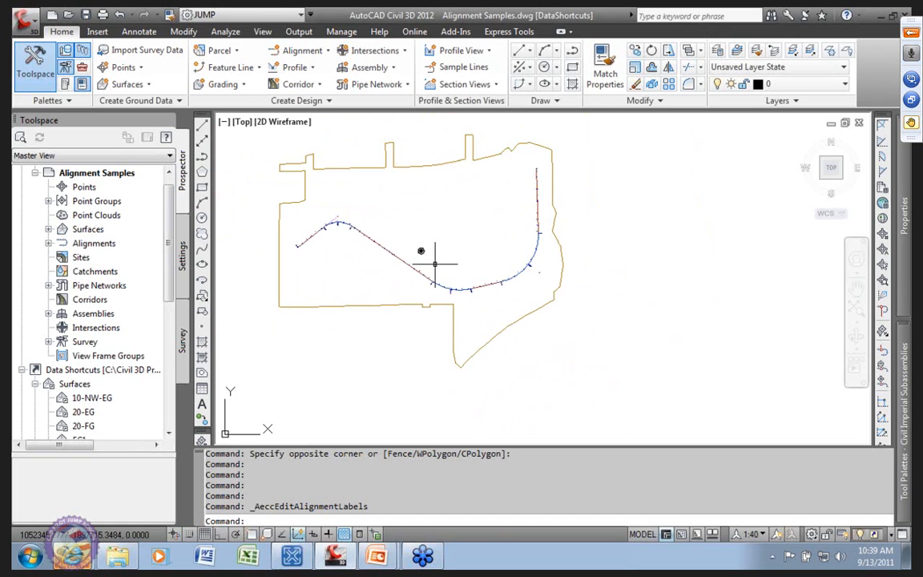
pyautogui.scroll(1, 422, 254)
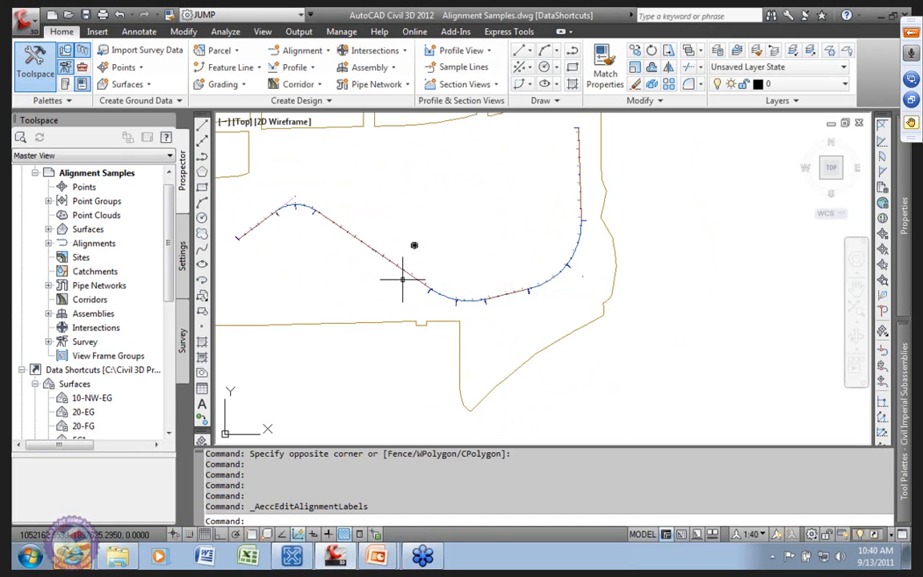
pyautogui.click(407, 272)
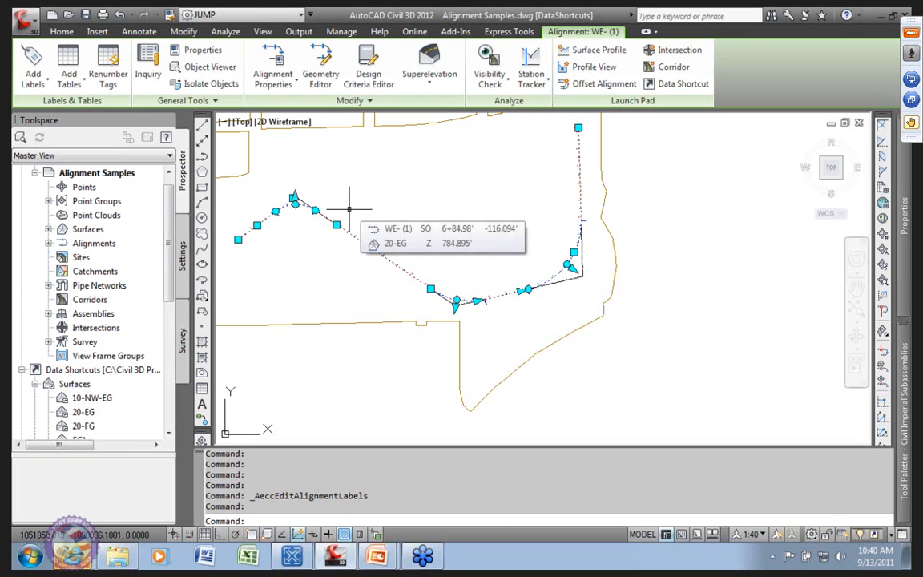
pyautogui.click(430, 77)
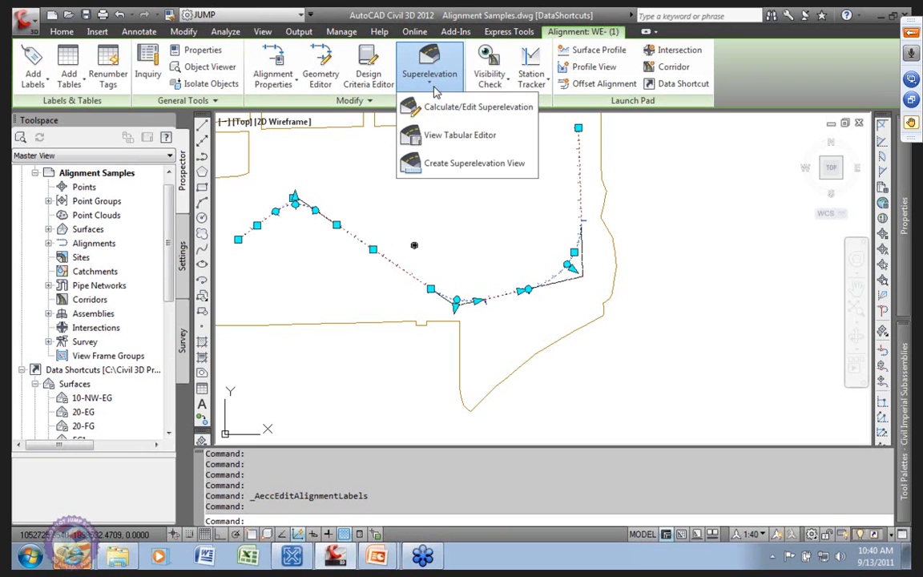
pyautogui.click(443, 116)
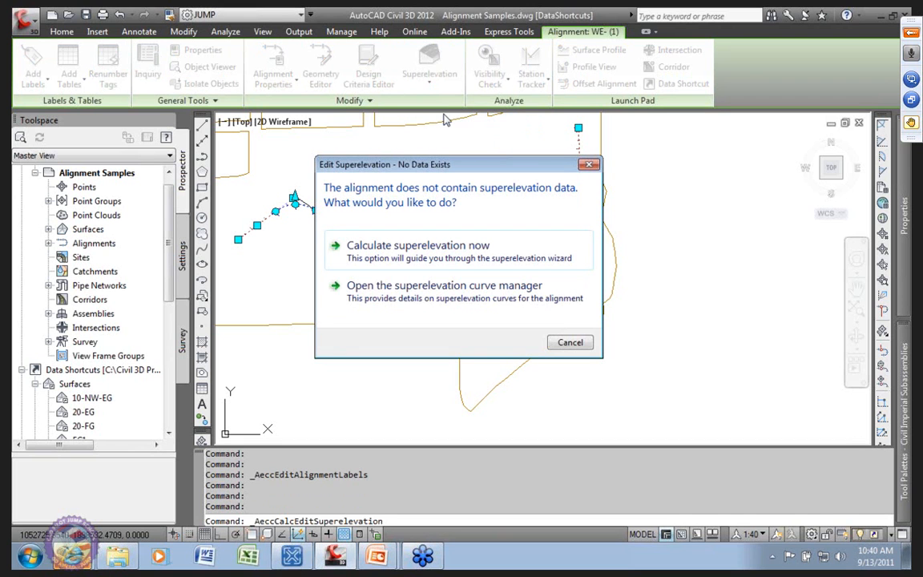
pyautogui.click(416, 249)
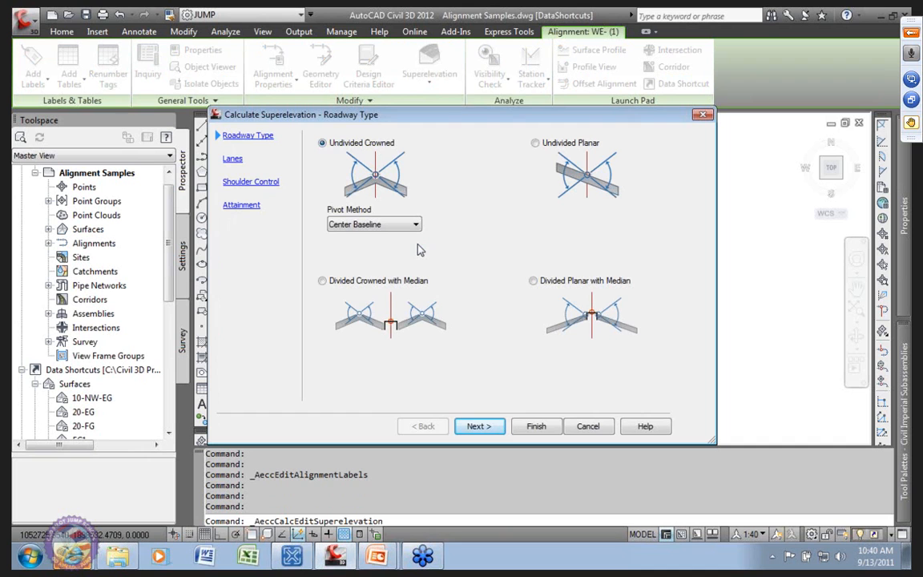
# Try the Divided Crowned with Median and Divided Planar with Median roadway types, each with the Inside Of Curve pivot method.
pyautogui.click(322, 281)
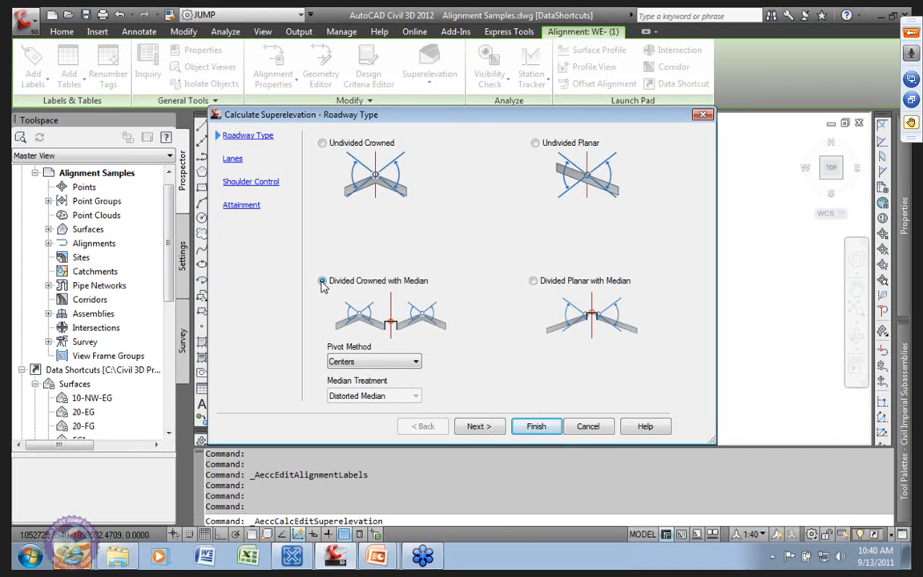
pyautogui.click(416, 361)
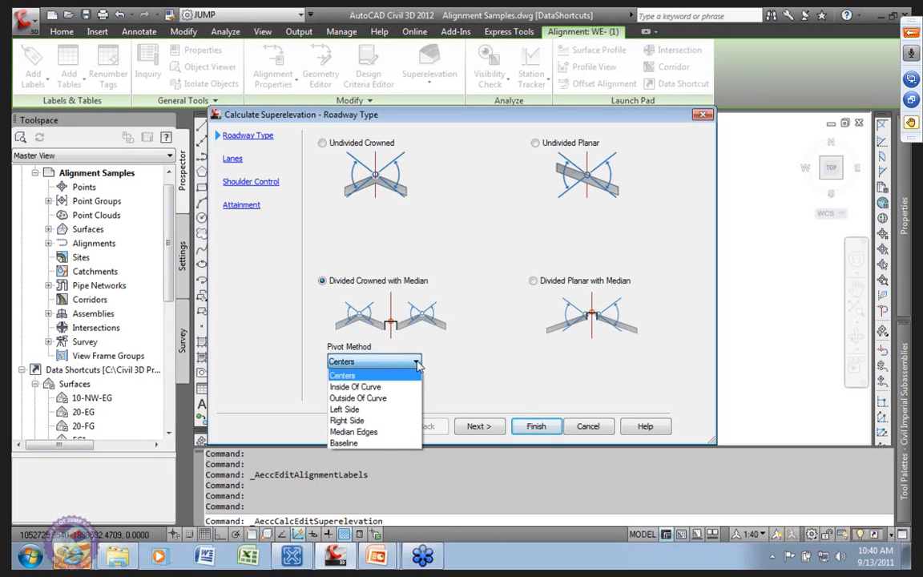
pyautogui.click(369, 386)
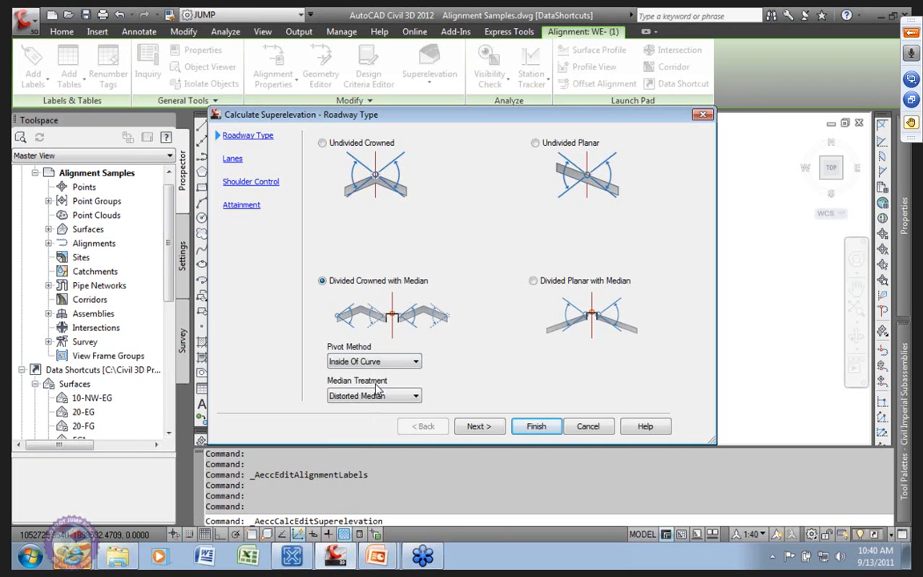
pyautogui.click(415, 396)
pyautogui.click(397, 410)
pyautogui.click(533, 281)
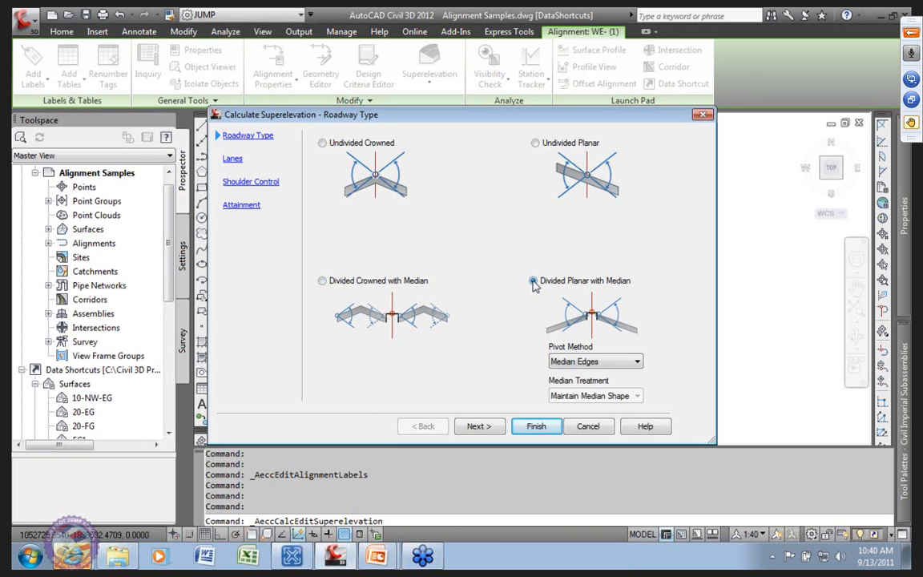
pyautogui.click(637, 362)
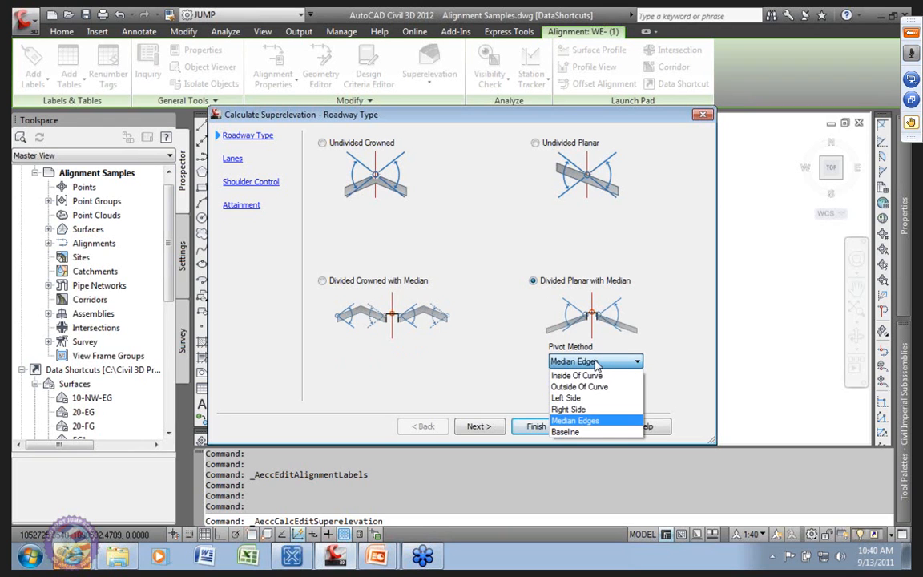
pyautogui.click(589, 375)
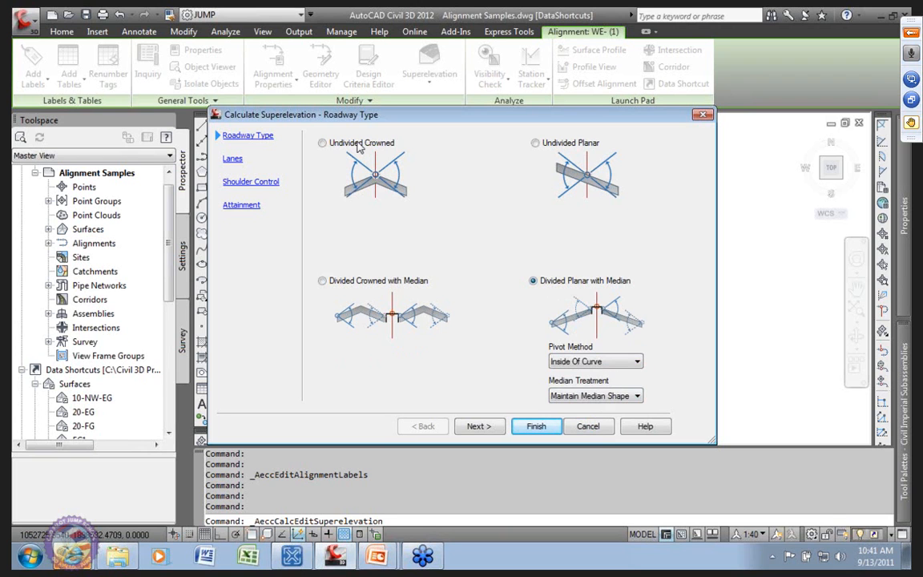
# Set the roadway type to Undivided Crowned with the Inside Of Curve pivot method and continue to the lane settings.
pyautogui.click(324, 144)
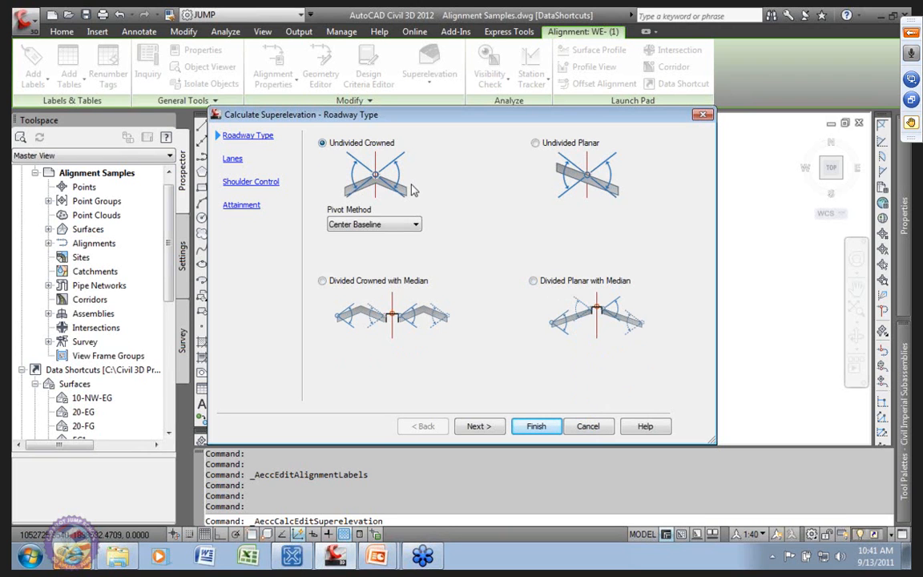
pyautogui.click(415, 228)
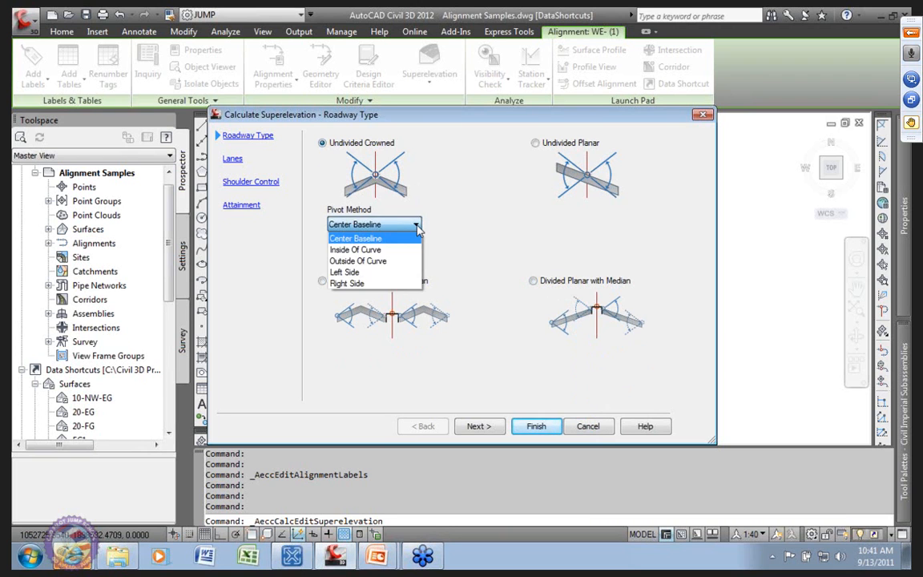
pyautogui.click(352, 251)
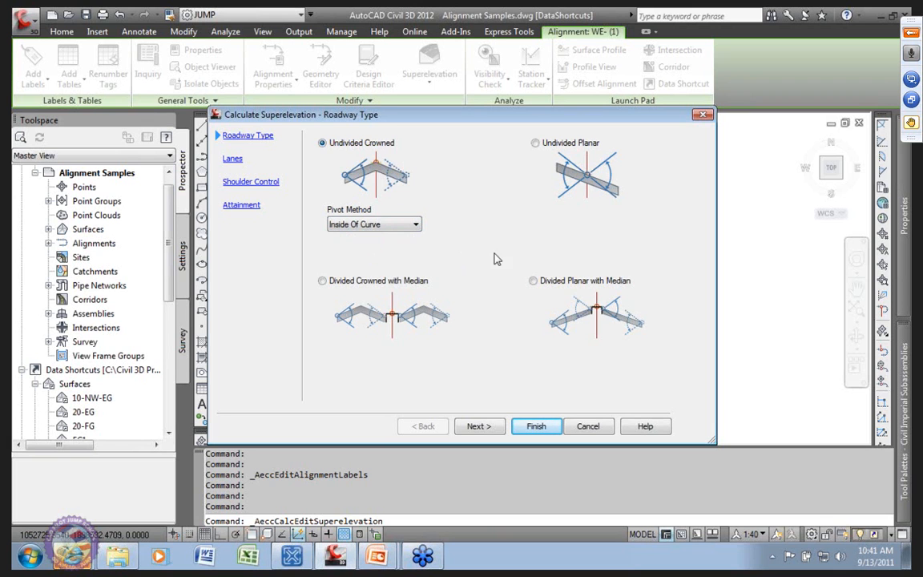
pyautogui.click(497, 429)
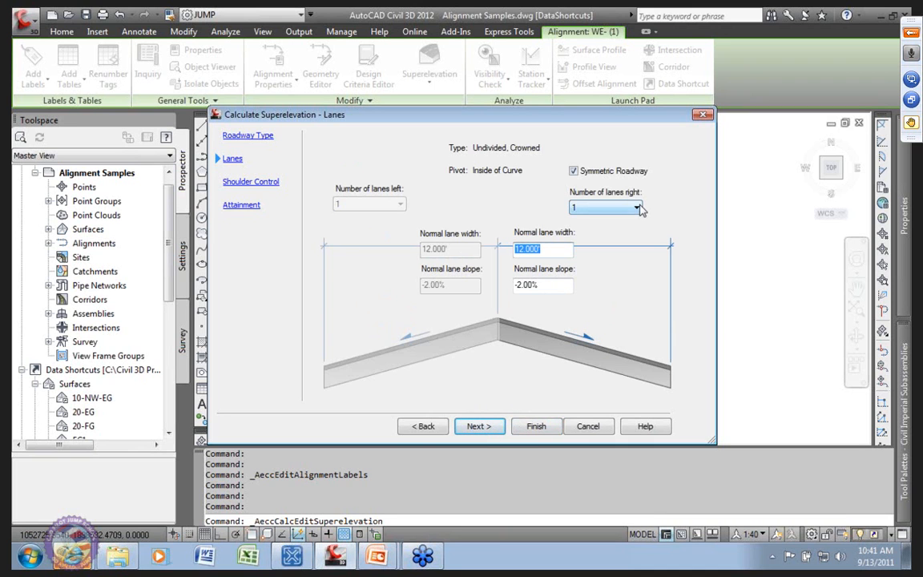
# Turn off Symmetric Roadway, set the number of left lanes to 1, and accept the lane settings.
pyautogui.click(574, 170)
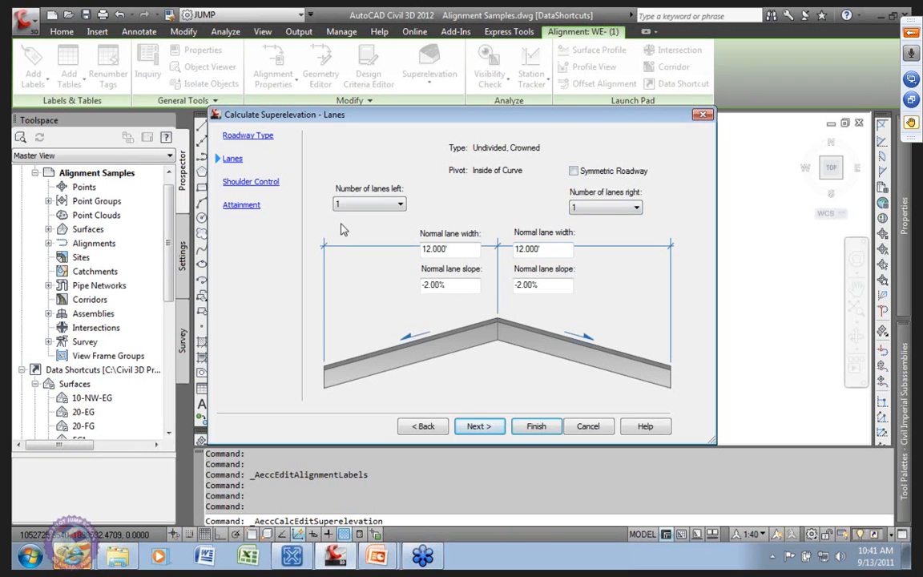
pyautogui.click(401, 207)
pyautogui.click(341, 228)
pyautogui.click(391, 205)
pyautogui.click(353, 227)
pyautogui.click(342, 203)
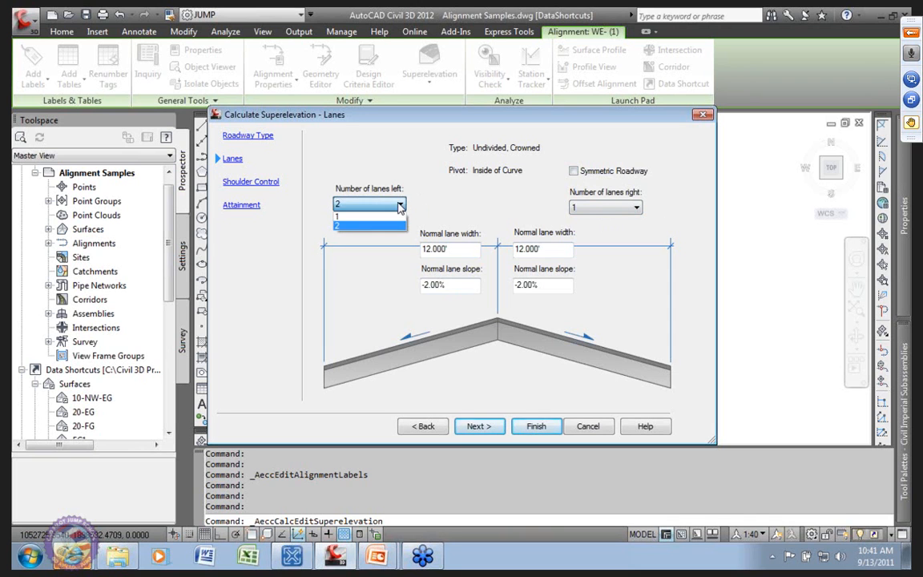
pyautogui.click(339, 217)
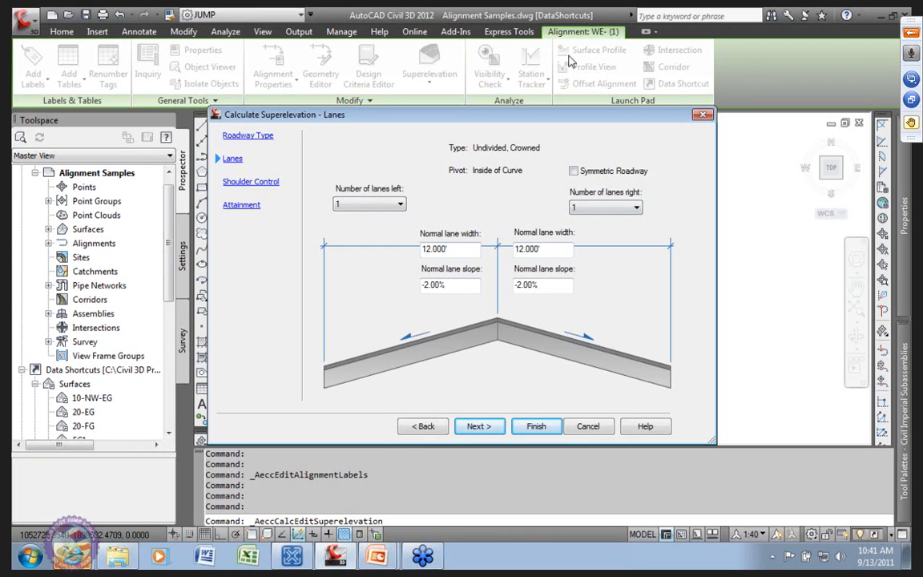
pyautogui.click(474, 426)
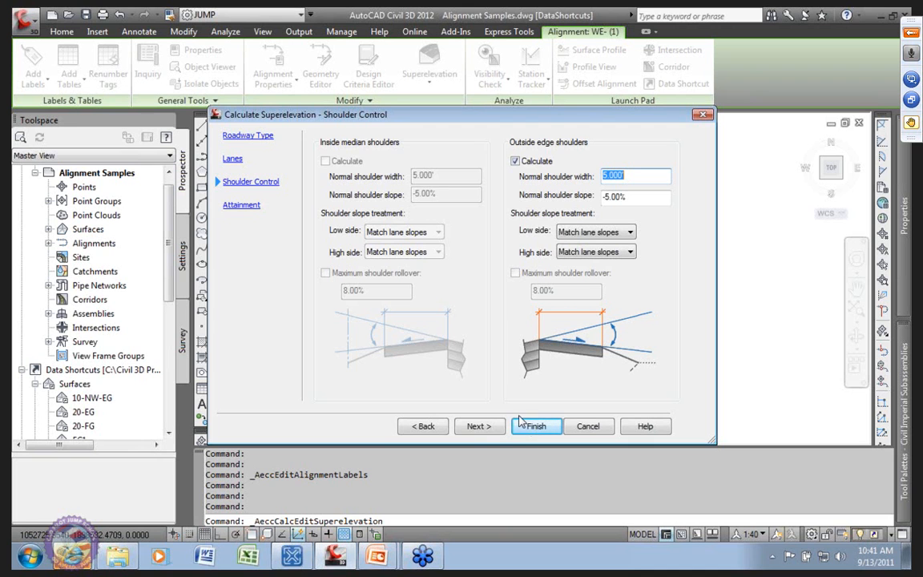
# Accept the default shoulder control settings and set the superelevation rate table to AASHTO 2001 eMax 8%.
pyautogui.click(486, 429)
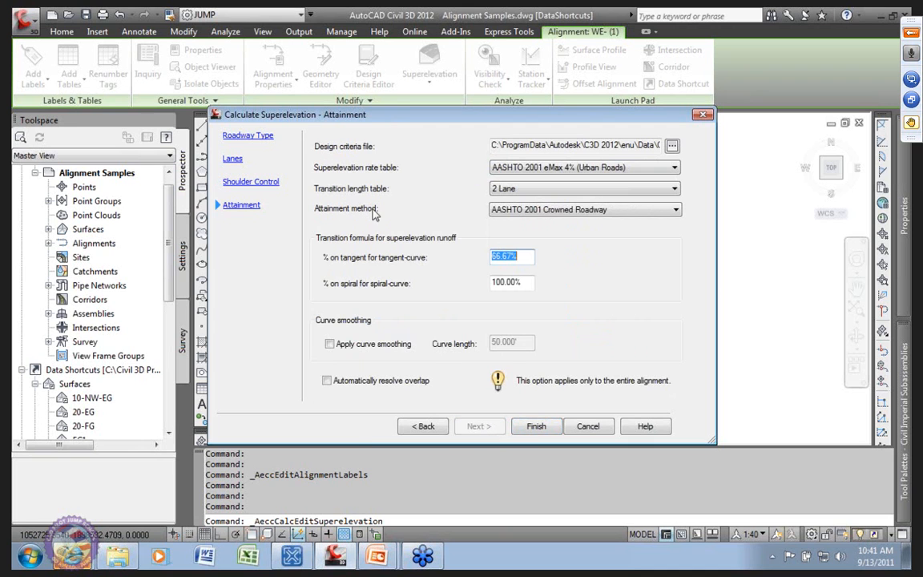
pyautogui.click(673, 168)
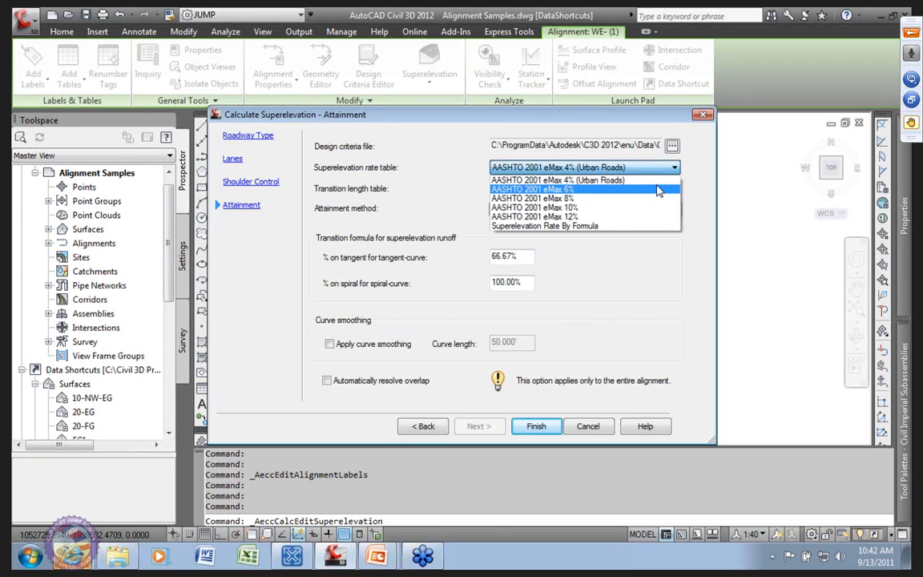
pyautogui.click(550, 199)
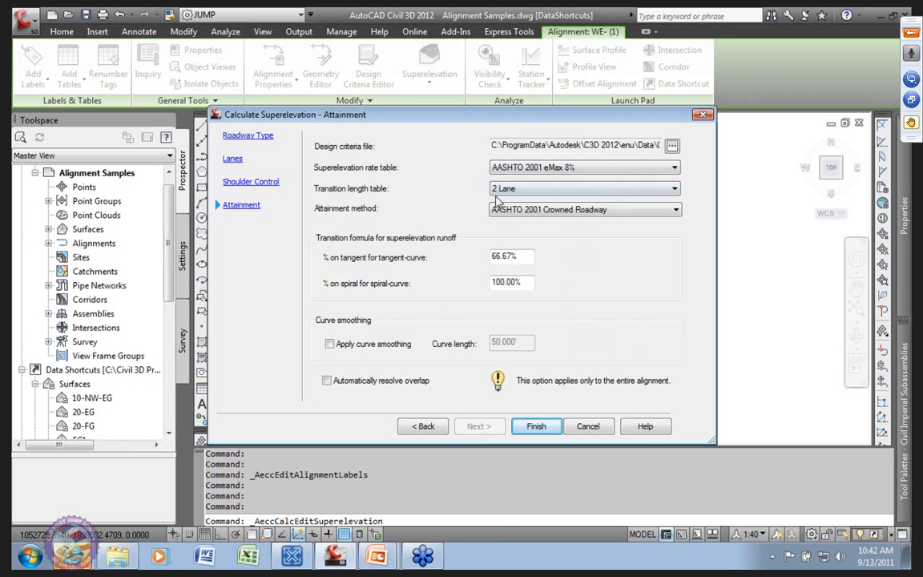
# Enable curve smoothing with a 50 ft curve length and automatic overlap resolution, and finish the superelevation calculation.
pyautogui.click(330, 352)
pyautogui.click(329, 347)
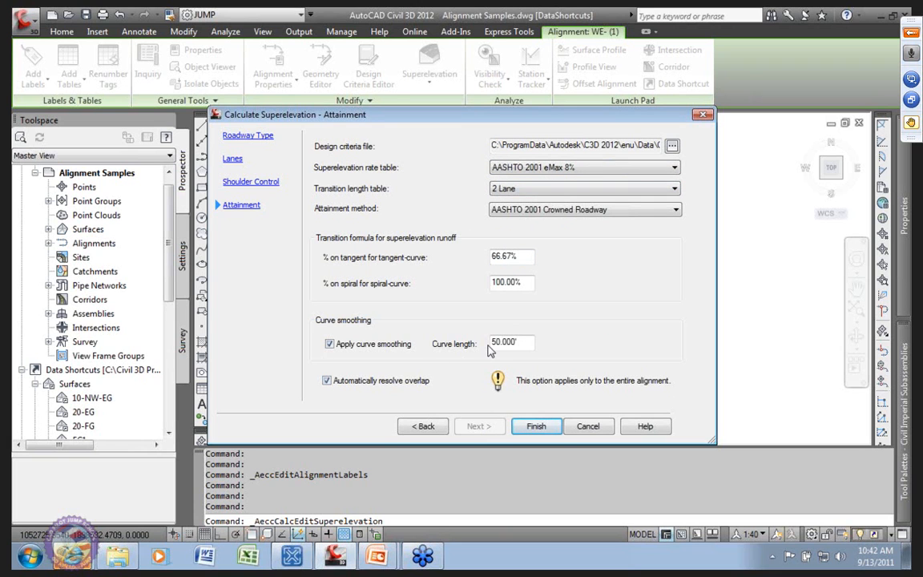
pyautogui.click(326, 381)
pyautogui.click(329, 343)
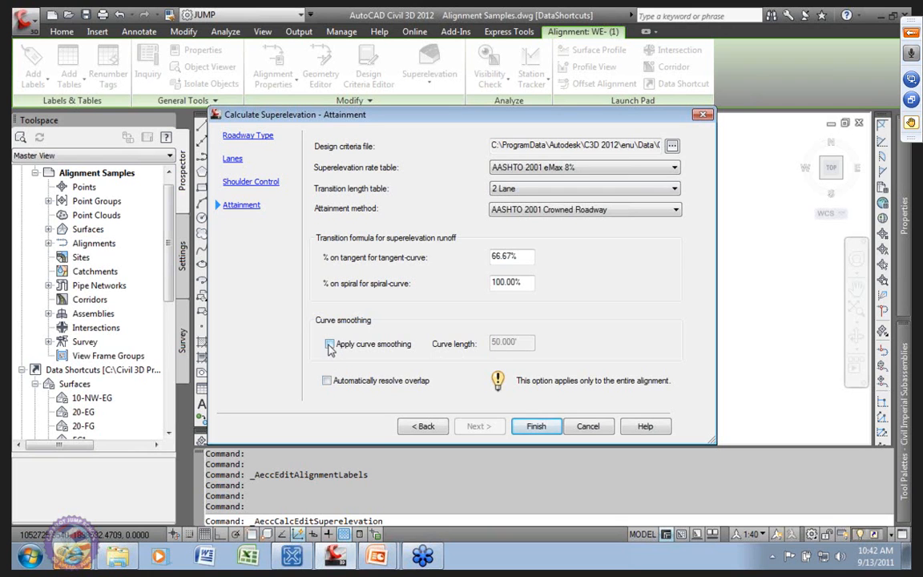
pyautogui.click(329, 344)
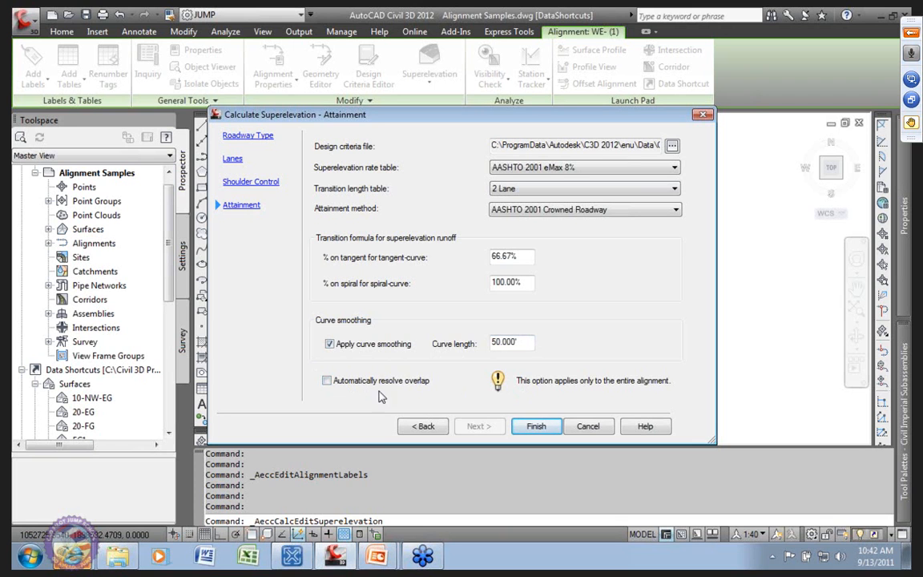
pyautogui.click(327, 382)
pyautogui.click(536, 428)
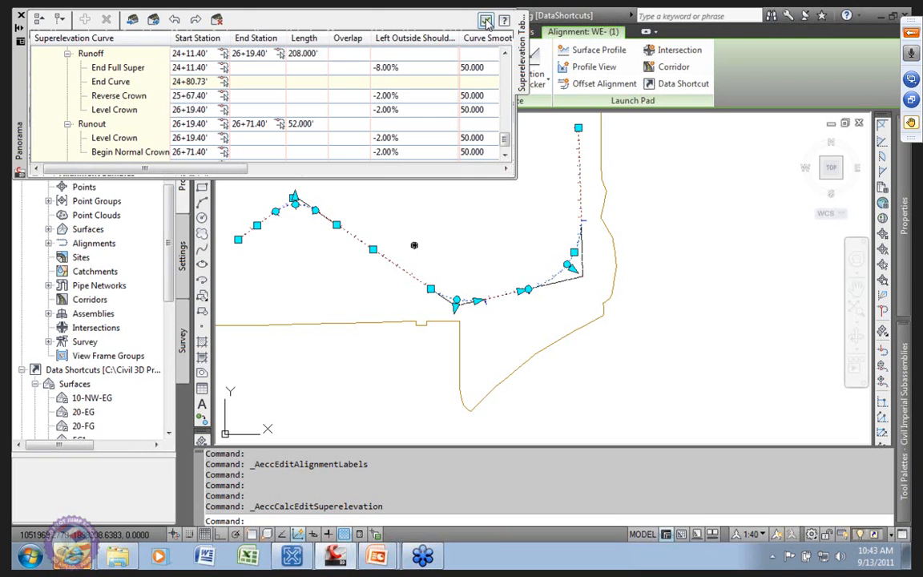
# Close the superelevation tabular editor and clear the alignment selection in the drawing.
pyautogui.click(486, 22)
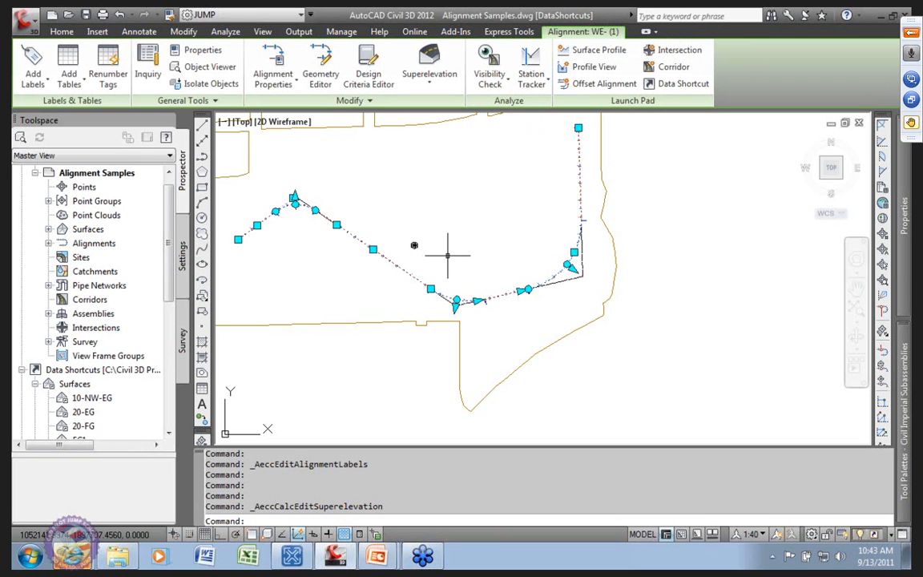
pyautogui.scroll(-3, 401, 250)
pyautogui.scroll(2, 360, 258)
pyautogui.scroll(2, 363, 258)
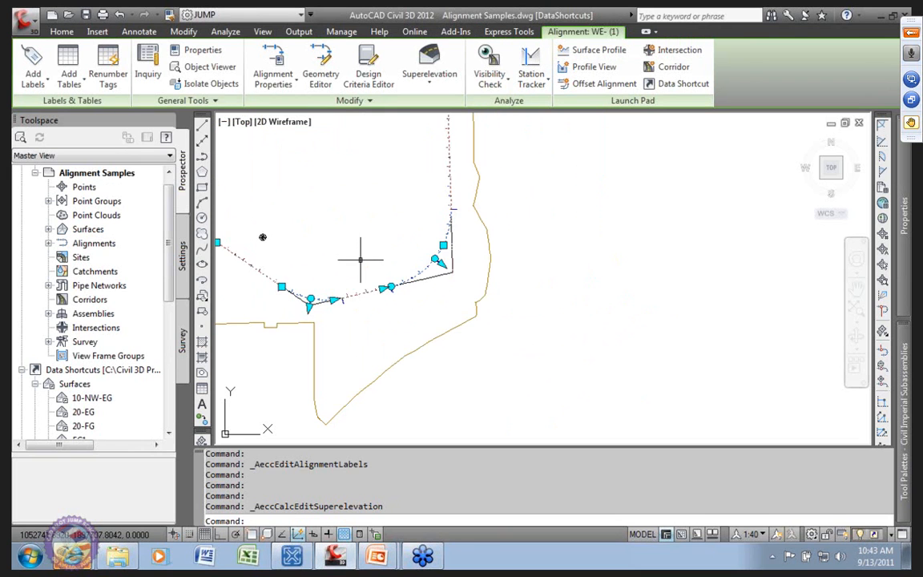
pyautogui.moveTo(367, 257)
pyautogui.mouseDown(button='middle')
pyautogui.moveTo(432, 181)
pyautogui.moveTo(403, 212)
pyautogui.mouseUp(button='middle')
pyautogui.scroll(-3, 403, 212)
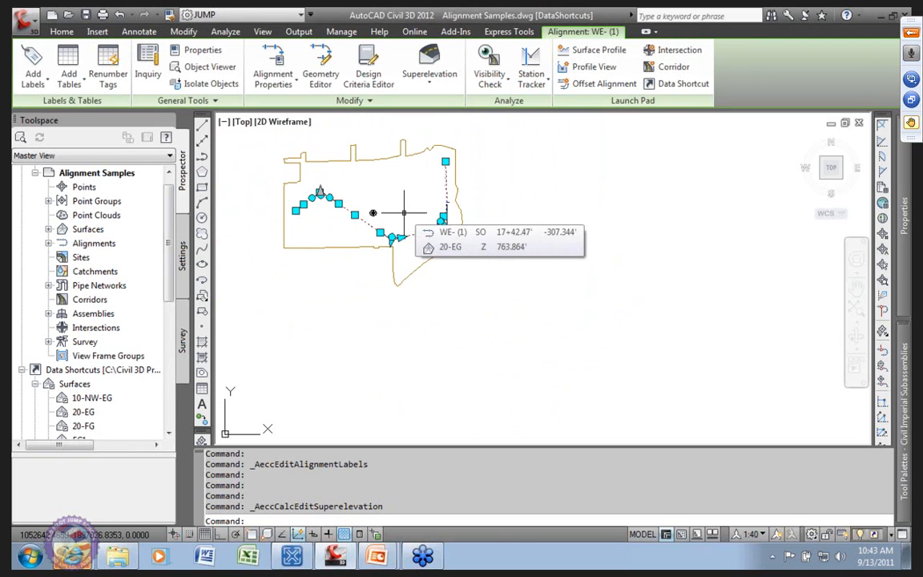
pyautogui.click(354, 186)
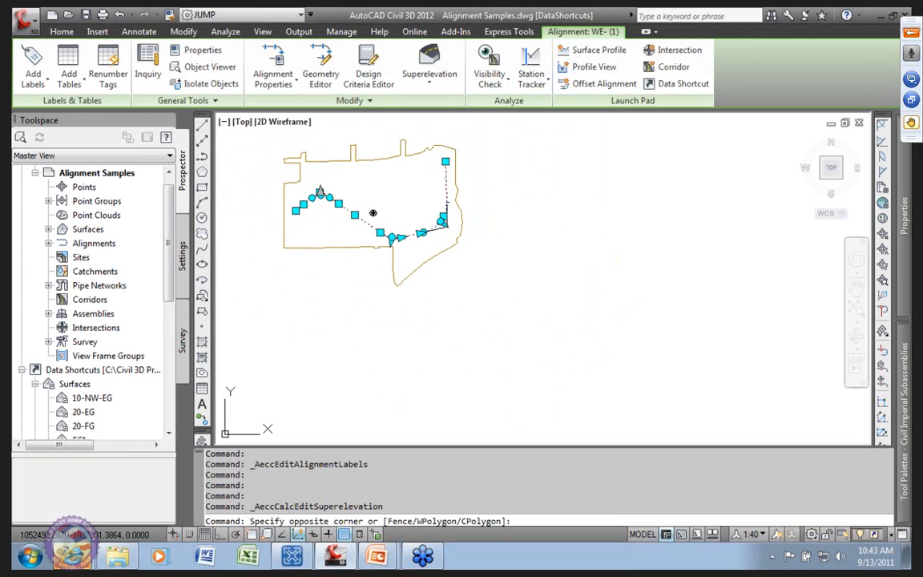
pyautogui.click(389, 201)
pyautogui.doubleClick(390, 202)
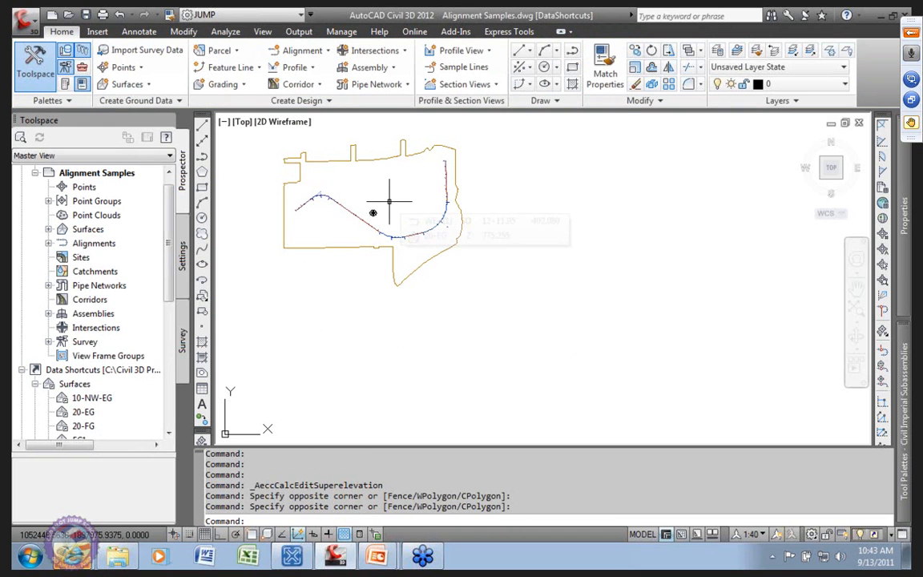
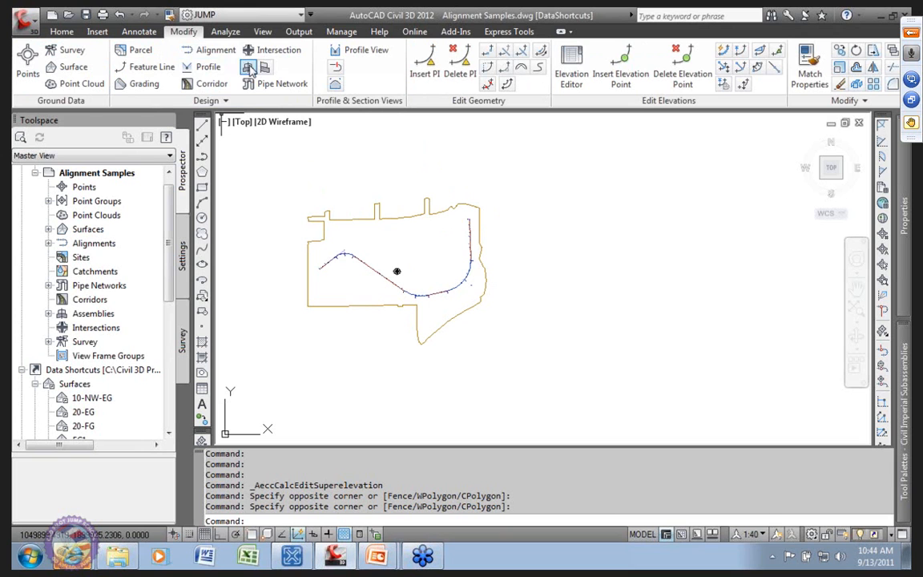
# Select the WE- (1) alignment in the drawing and start creating offset alignments from it.
pyautogui.doubleClick(390, 206)
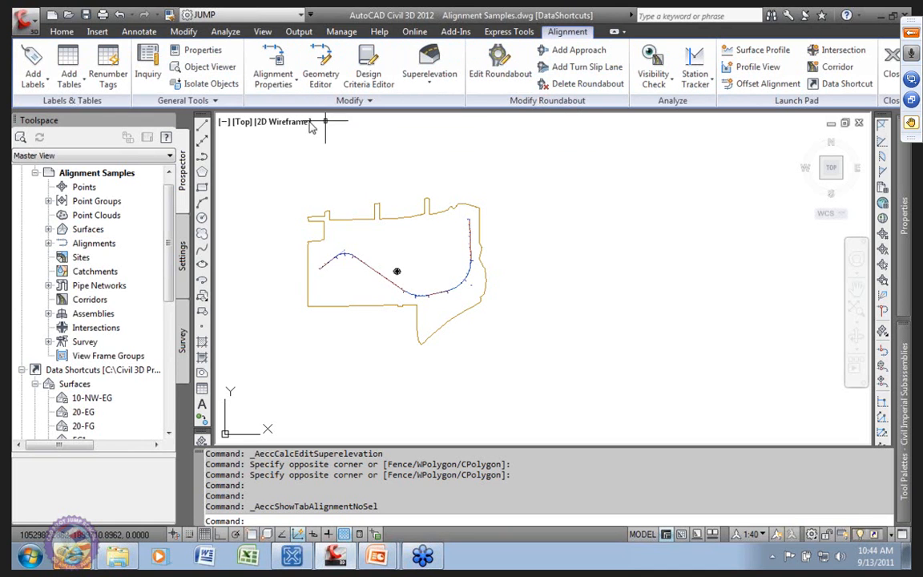
pyautogui.click(366, 103)
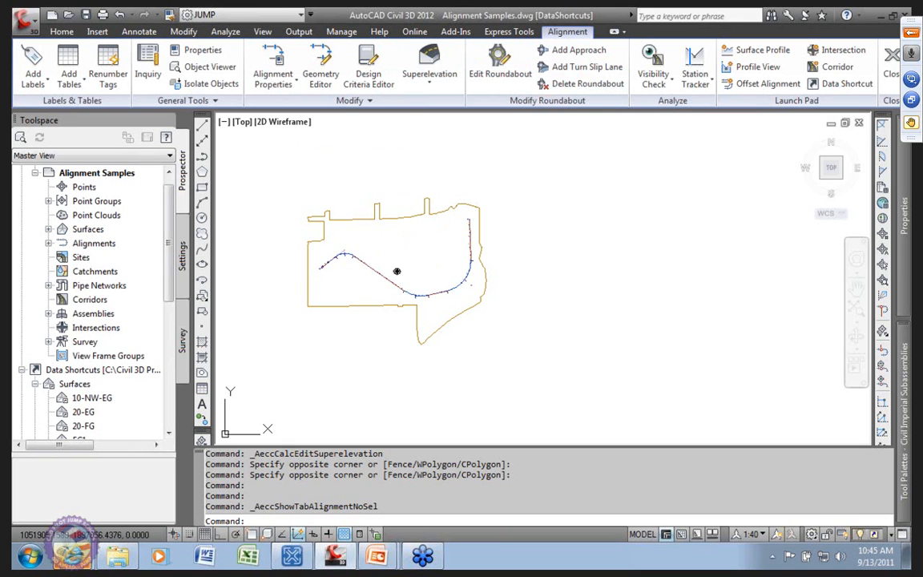
pyautogui.click(364, 266)
pyautogui.scroll(6, 364, 266)
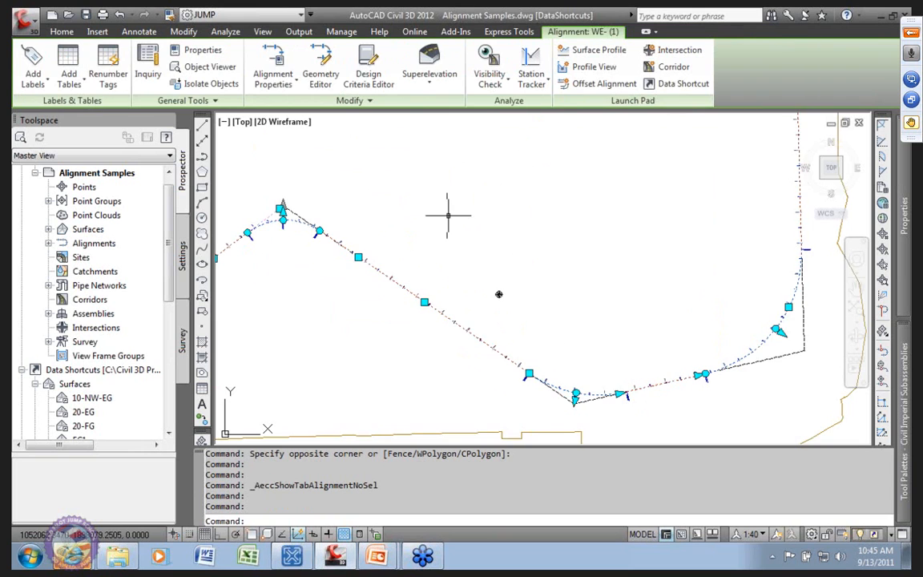
pyautogui.scroll(-5, 449, 212)
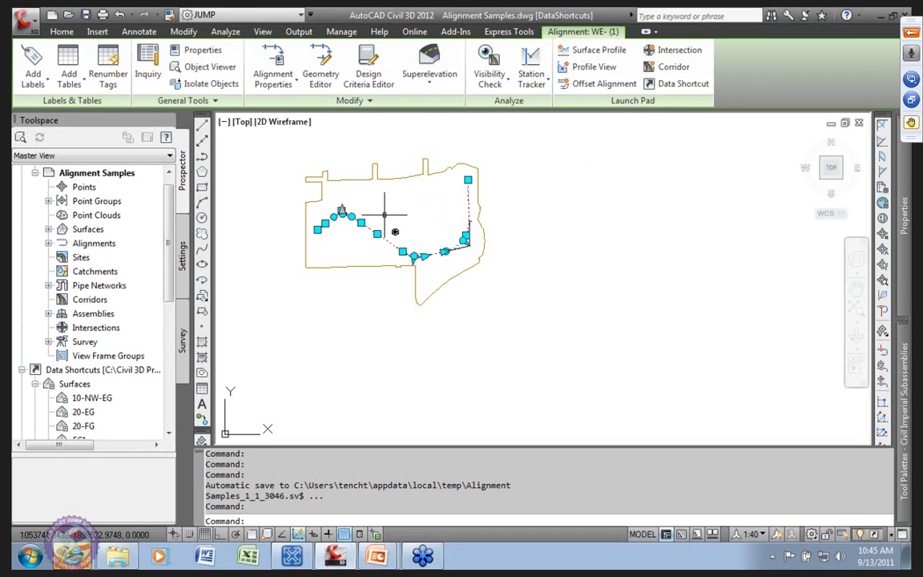
pyautogui.moveTo(409, 216)
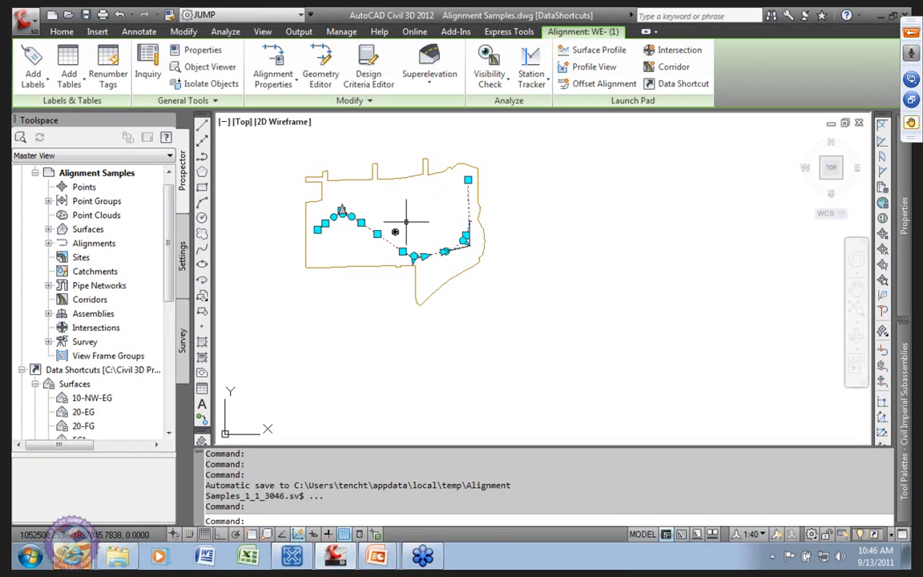
pyautogui.scroll(4, 398, 212)
pyautogui.scroll(-4, 398, 212)
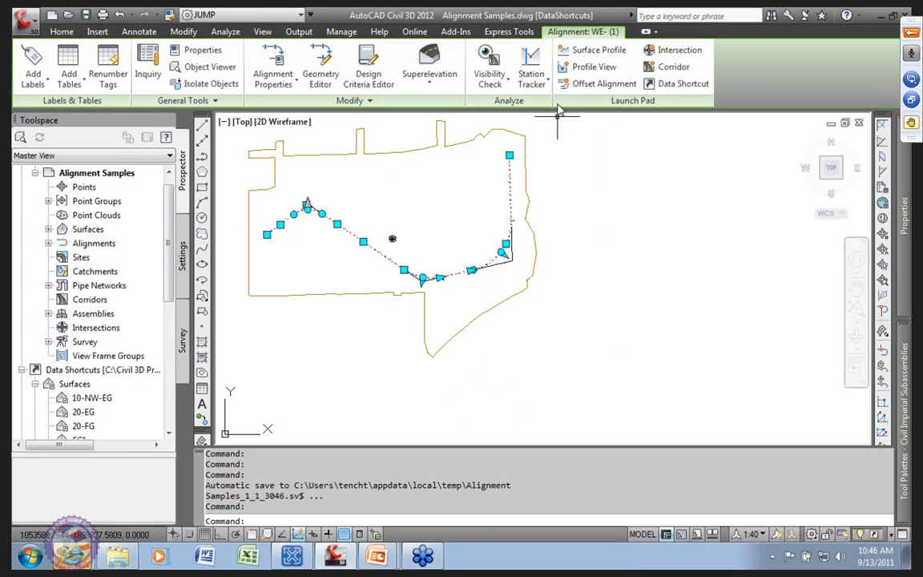
pyautogui.click(604, 83)
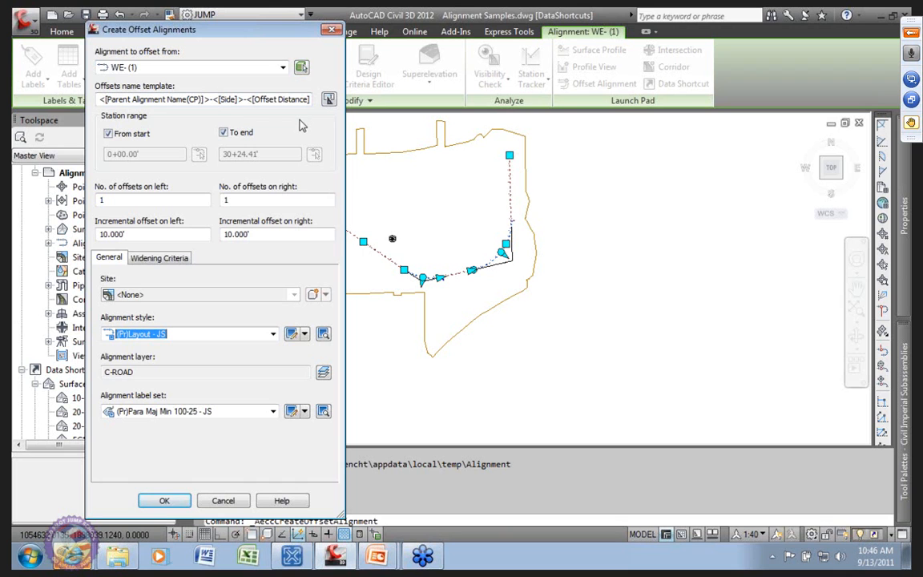
# Try a custom station range picked along the alignment, from 8+43.64' to 26+45.38', and restore the full start-to-end range.
pyautogui.click(108, 134)
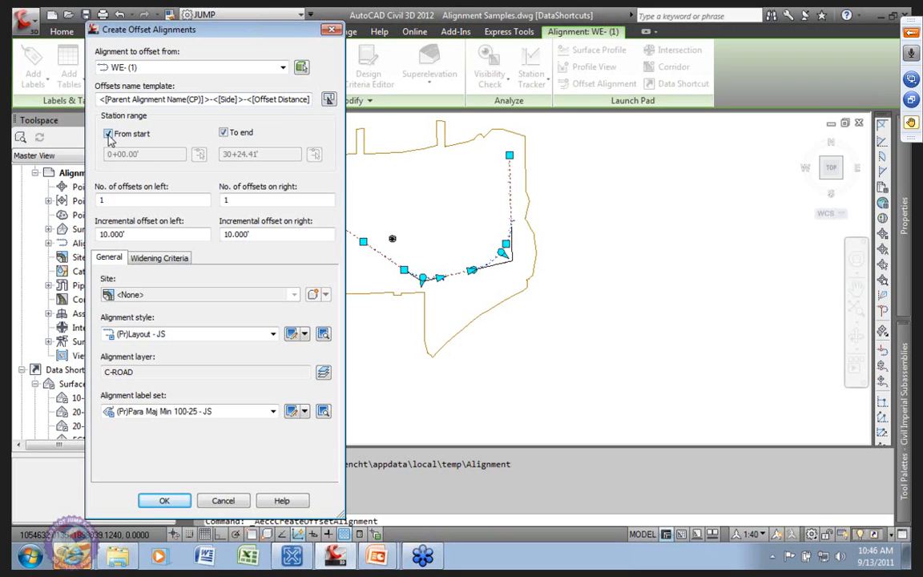
pyautogui.click(223, 133)
pyautogui.click(199, 154)
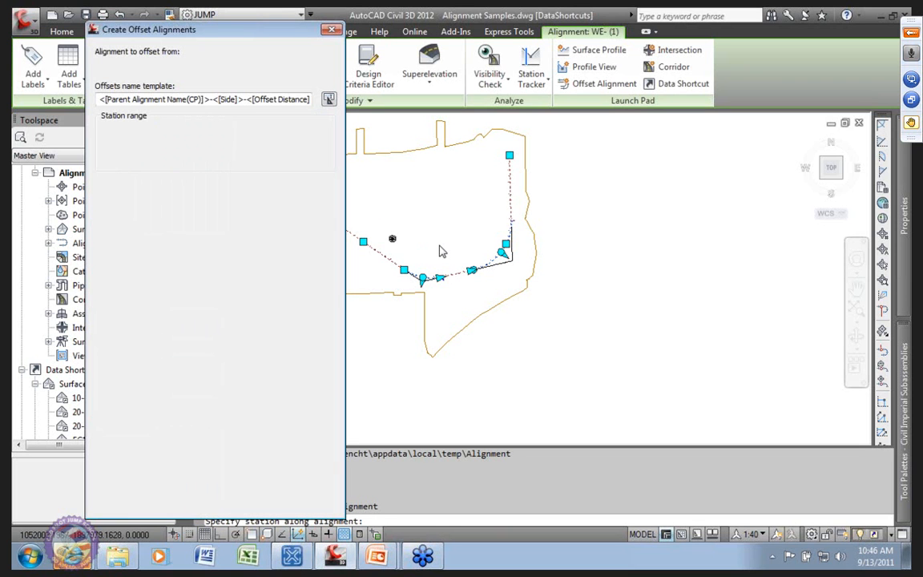
pyautogui.click(482, 201)
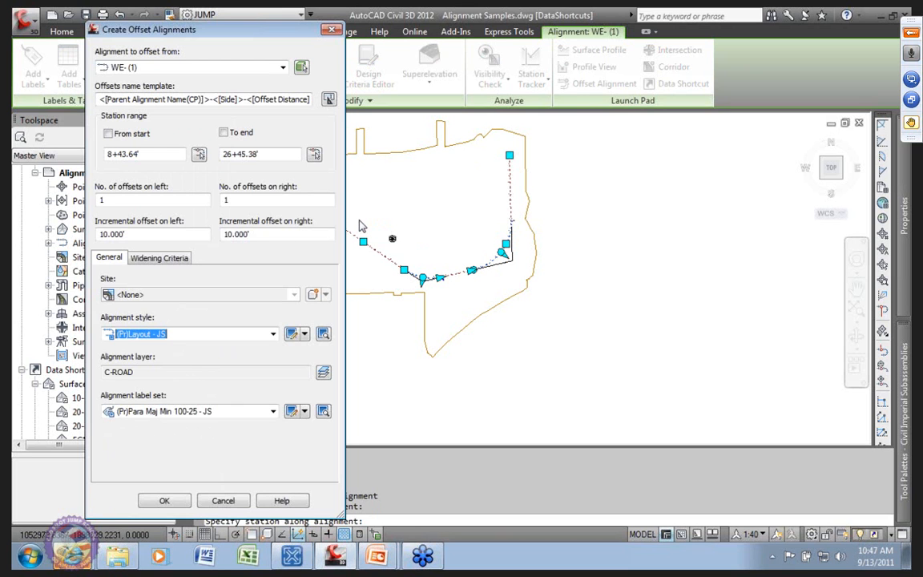
pyautogui.click(109, 134)
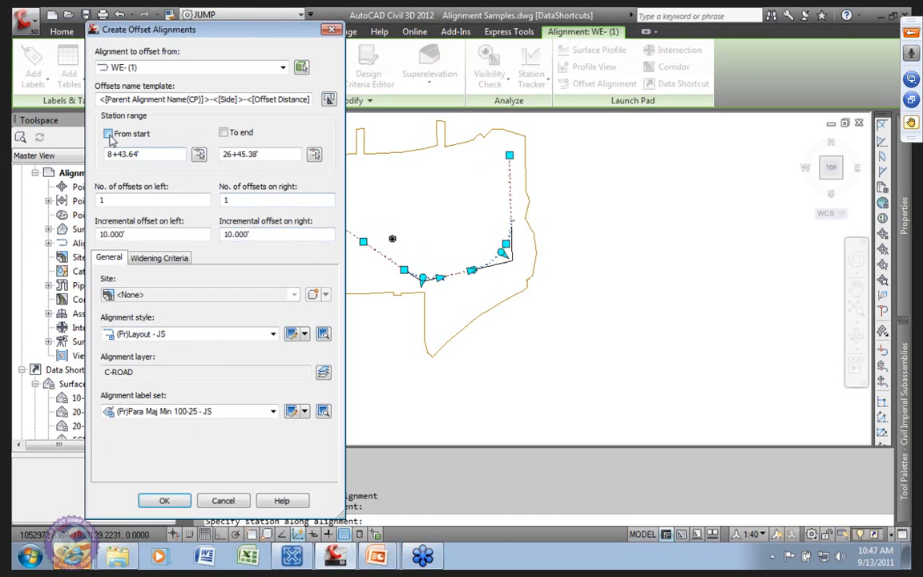
pyautogui.click(224, 133)
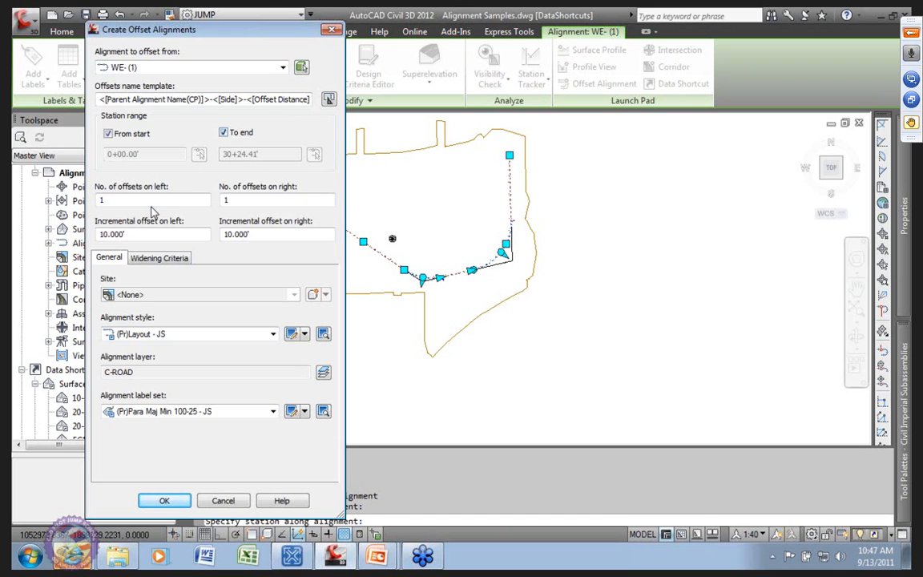
# Set the incremental offset to 18' on both the left and right sides.
pyautogui.moveTo(100, 234); pyautogui.dragTo(185, 237)
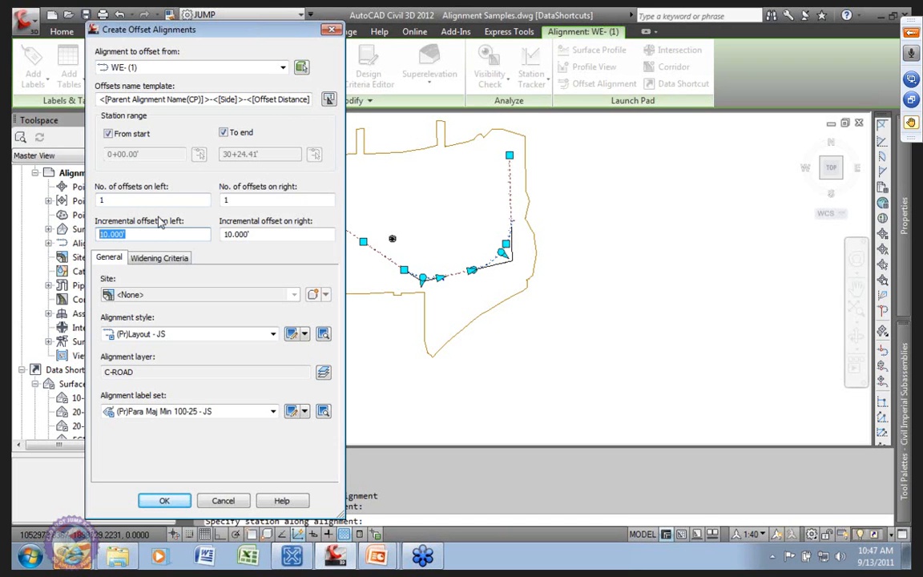
pyautogui.write('18')
pyautogui.press('Tab')
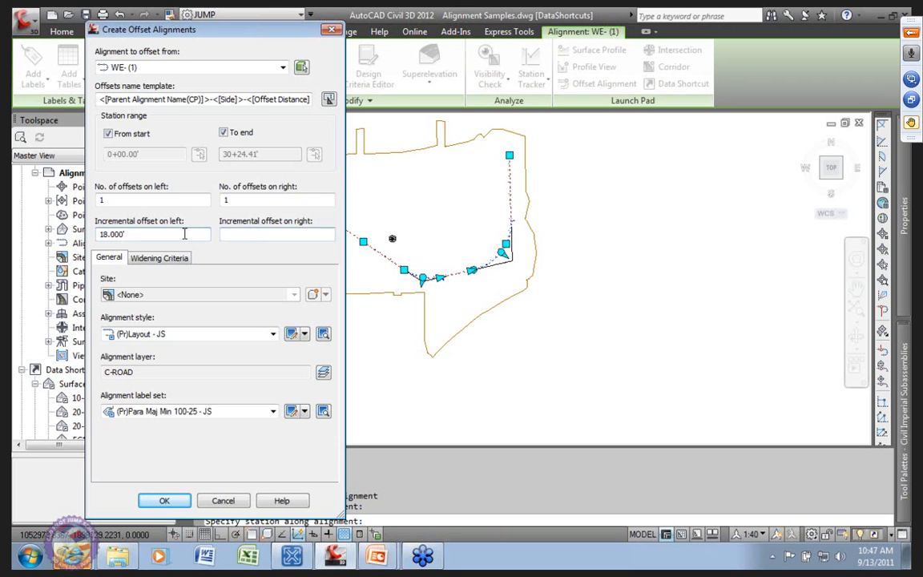
pyautogui.write('18')
# Set the offset alignment style to (Pr)CL Offset Left - JS and the label set to +NOLABELS - JS.
pyautogui.click(274, 337)
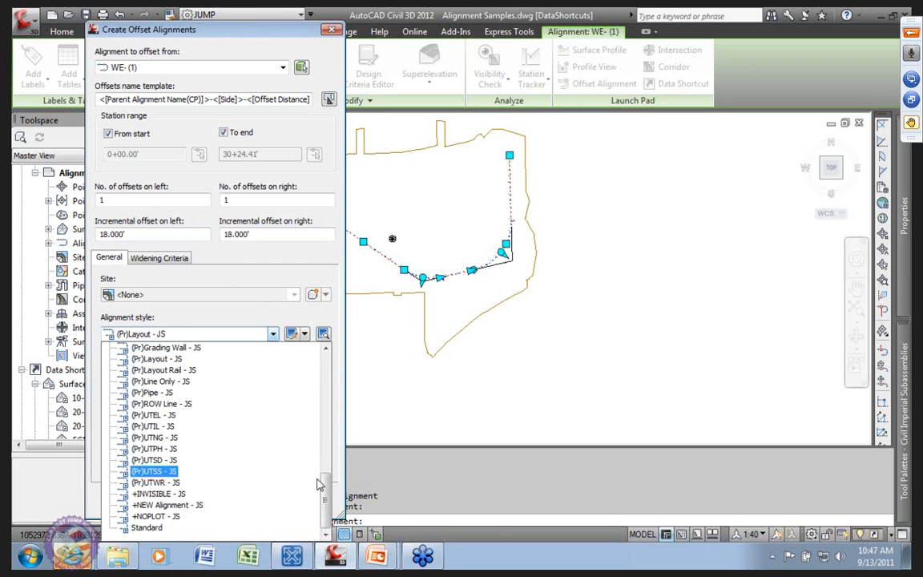
pyautogui.moveTo(324, 485); pyautogui.dragTo(329, 424)
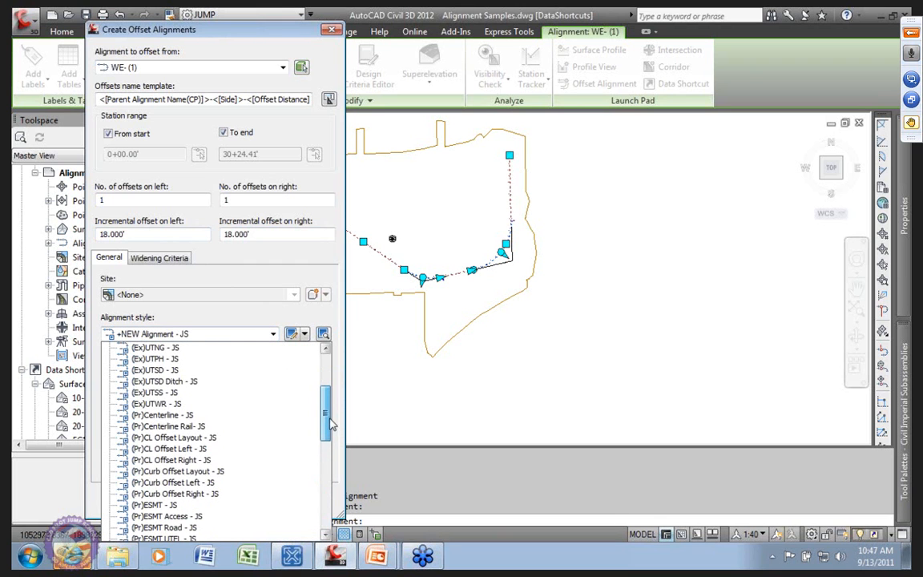
pyautogui.click(198, 453)
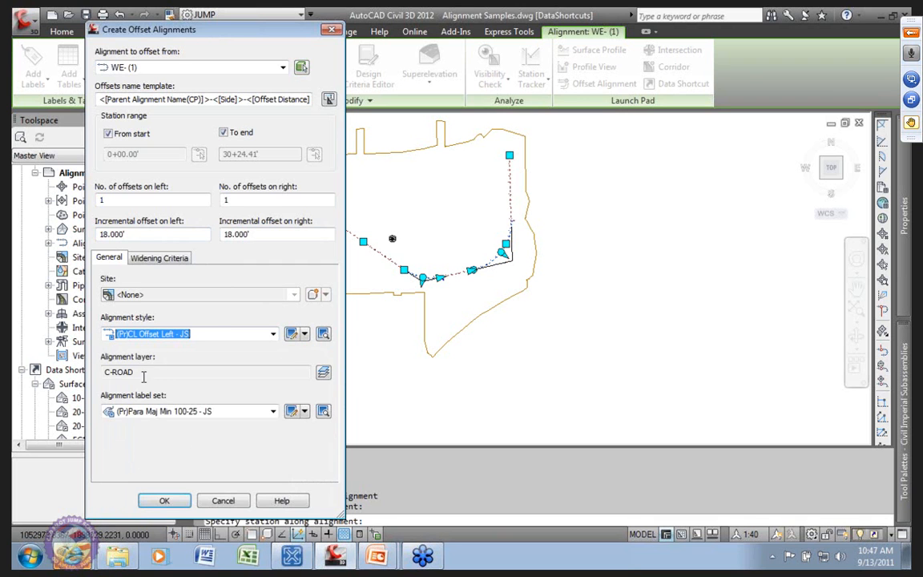
pyautogui.click(210, 412)
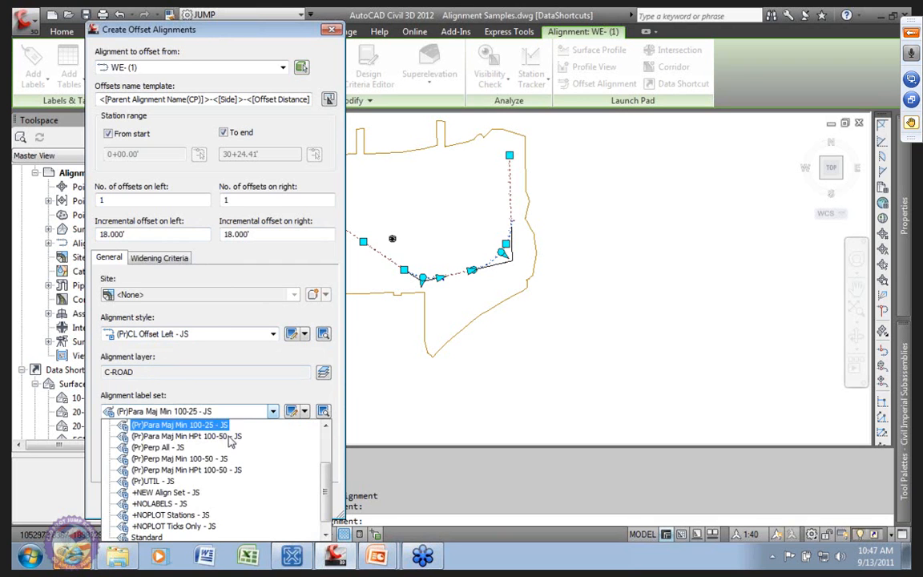
pyautogui.click(166, 503)
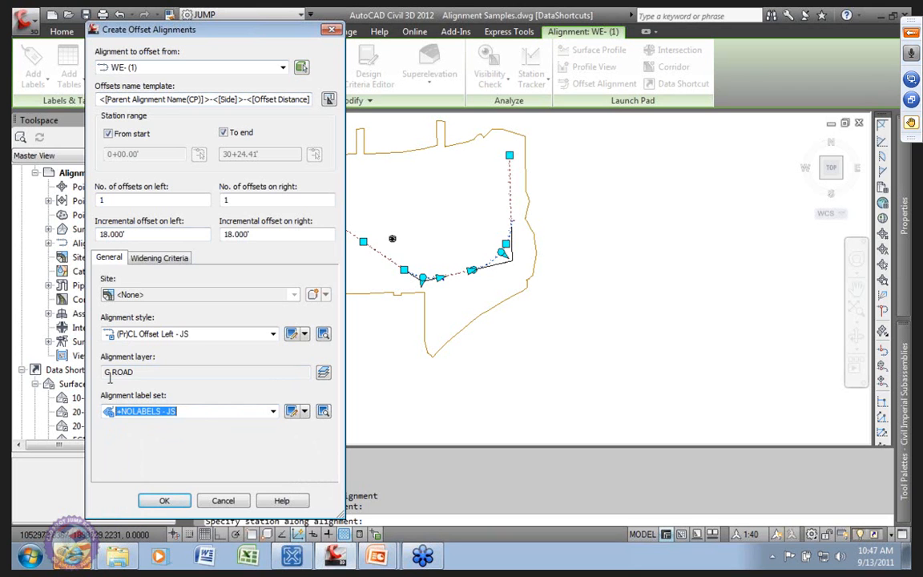
# Try adding widening around curves through design standards and manually, and turn the widening back off.
pyautogui.click(175, 261)
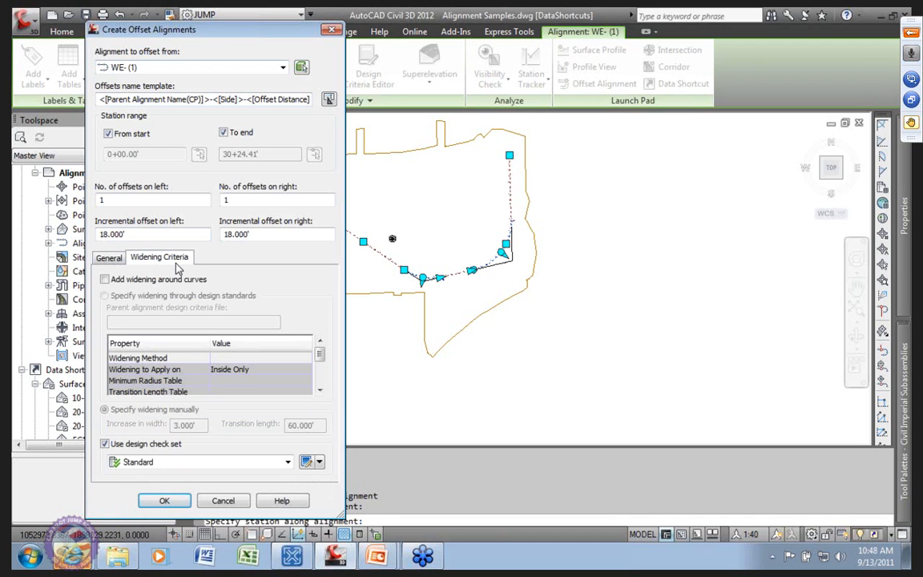
pyautogui.click(105, 280)
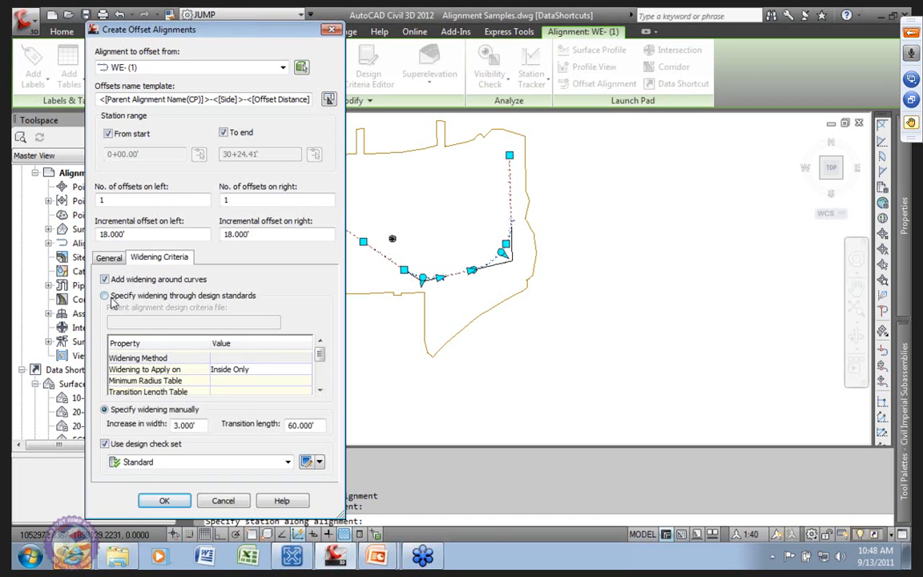
pyautogui.click(105, 295)
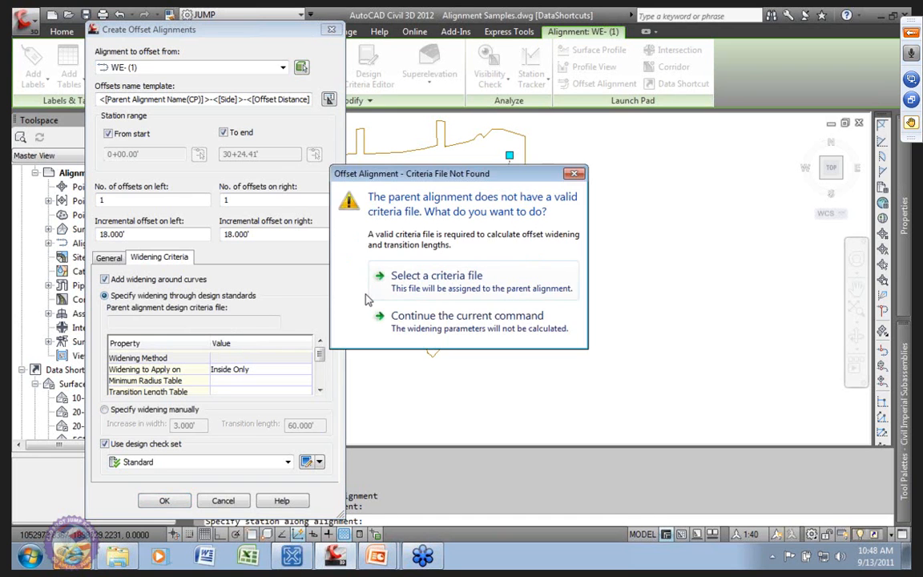
pyautogui.click(573, 173)
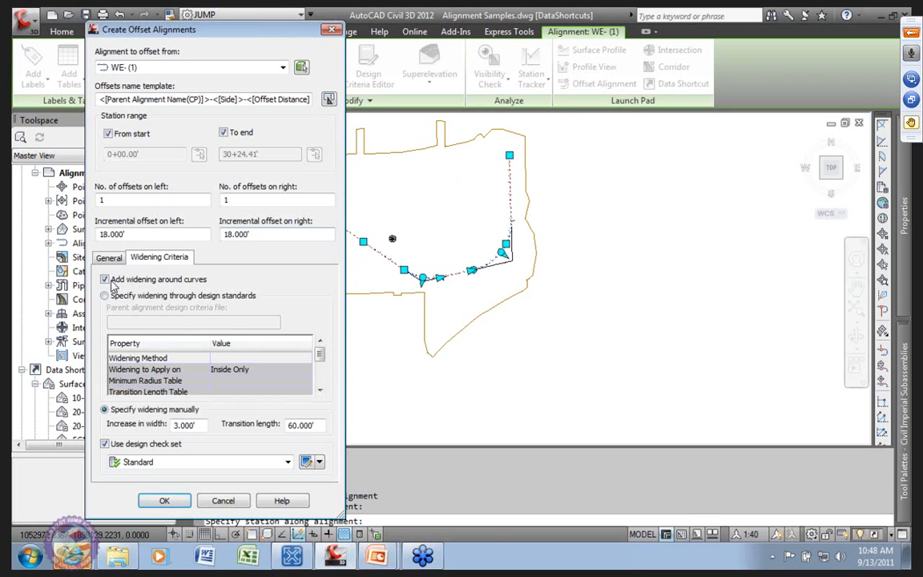
pyautogui.click(105, 280)
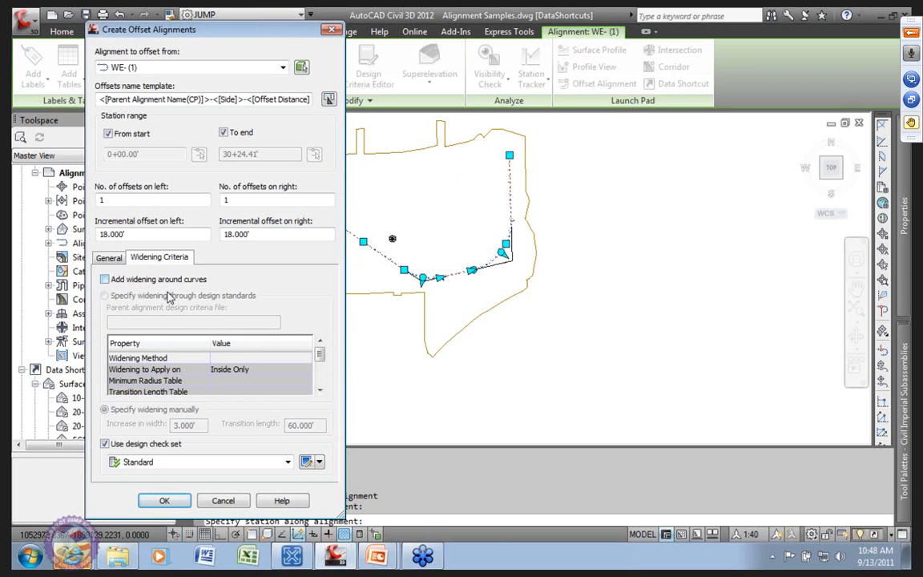
pyautogui.click(105, 279)
pyautogui.click(105, 280)
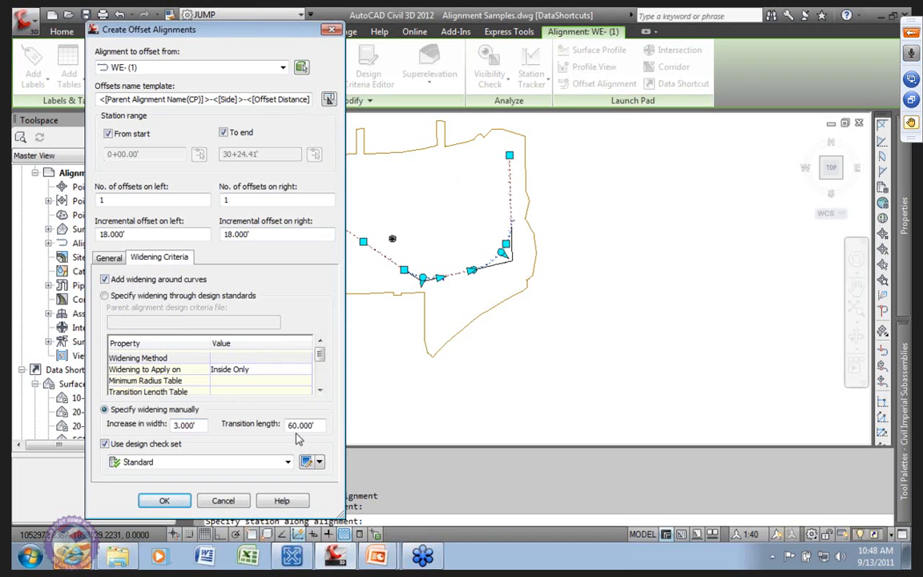
pyautogui.click(105, 279)
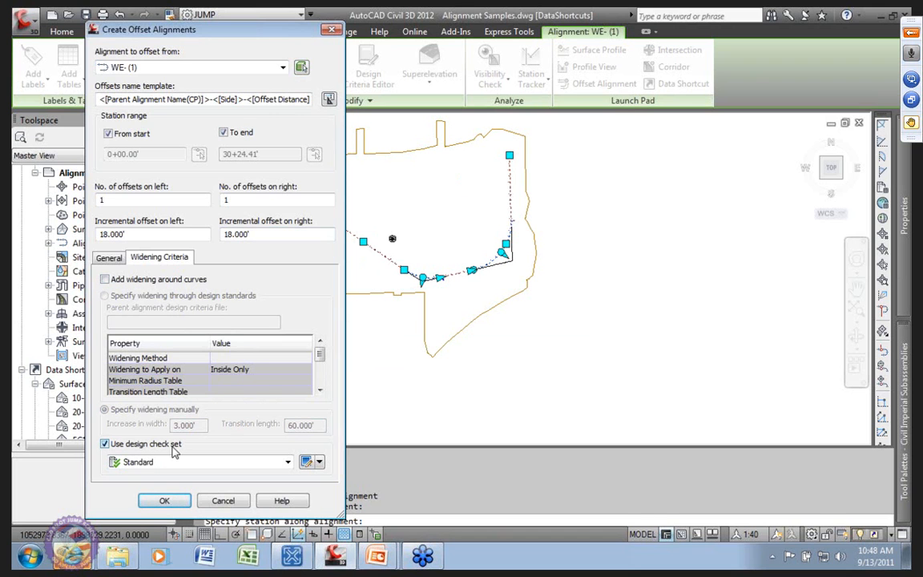
# Turn off the design check set for the offset alignments and return to their general settings.
pyautogui.click(105, 444)
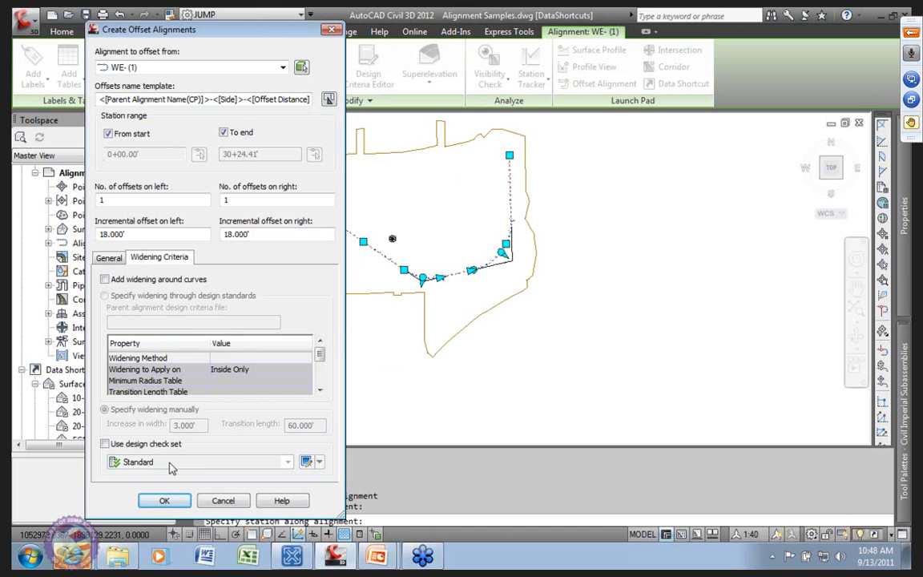
pyautogui.click(109, 257)
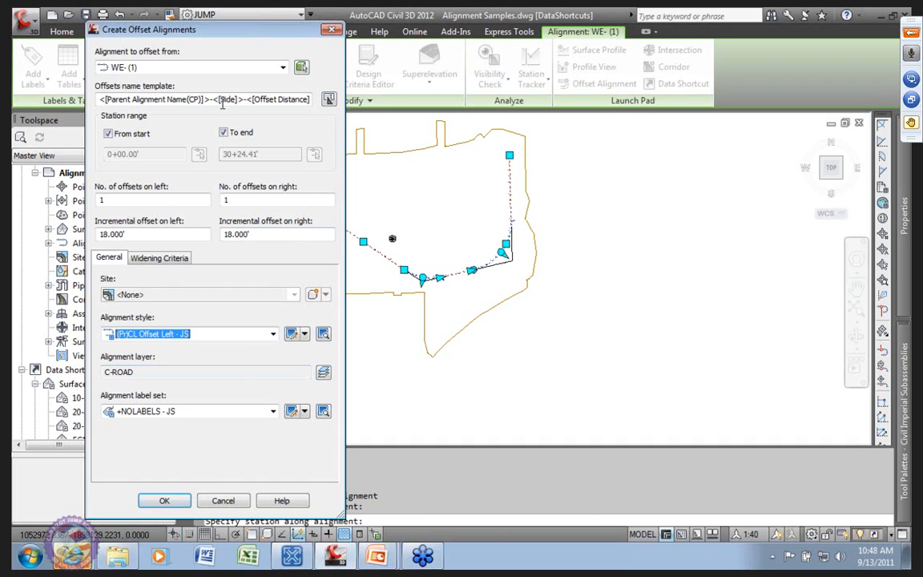
# Replace the Offset Distance field in the offsets name template with ETW.
pyautogui.click(249, 99)
pyautogui.moveTo(249, 99); pyautogui.dragTo(308, 101)
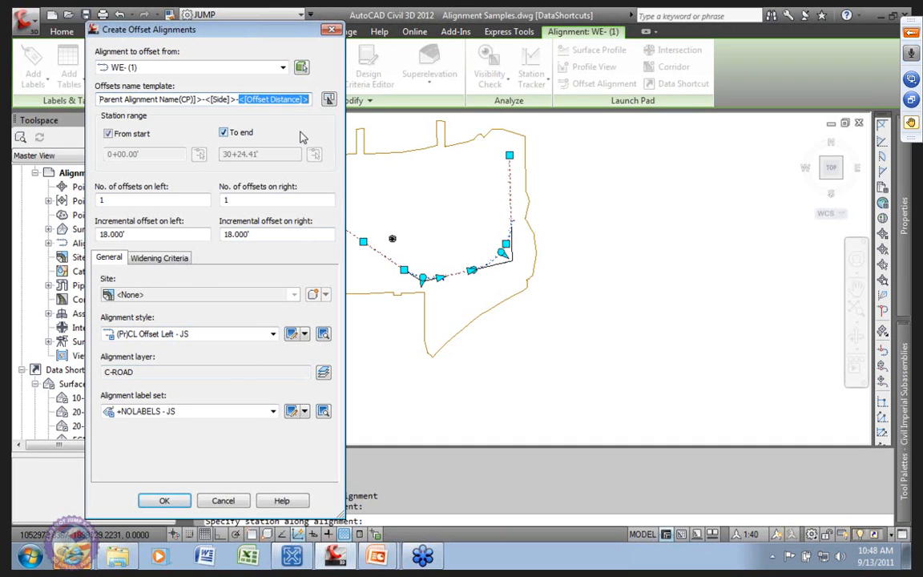
pyautogui.write('ET')
pyautogui.write('QW')
pyautogui.press('BackSpace')
pyautogui.press('BackSpace')
pyautogui.write('W')
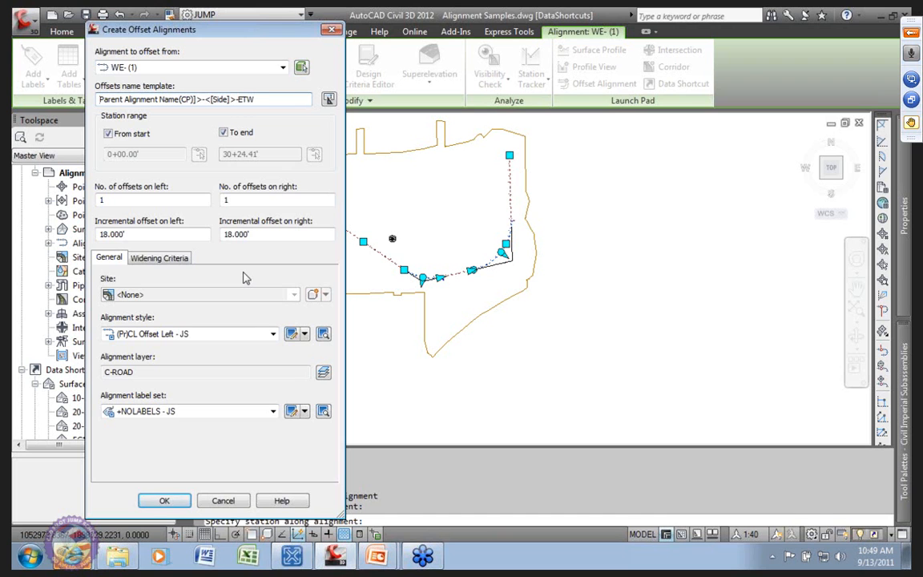
# Reorder the name template to <[Parent Alignment Name(CP)]>-ETW-<[Side]> and create the offset alignments.
pyautogui.moveTo(237, 99); pyautogui.dragTo(253, 99)
pyautogui.rightClick(240, 95)
pyautogui.click(284, 131)
pyautogui.click(206, 98)
pyautogui.hotkey('ctrl', 'v')
pyautogui.press('Delete')
pyautogui.press('Right')
pyautogui.press('Right')
pyautogui.press('Right')
pyautogui.write('-')
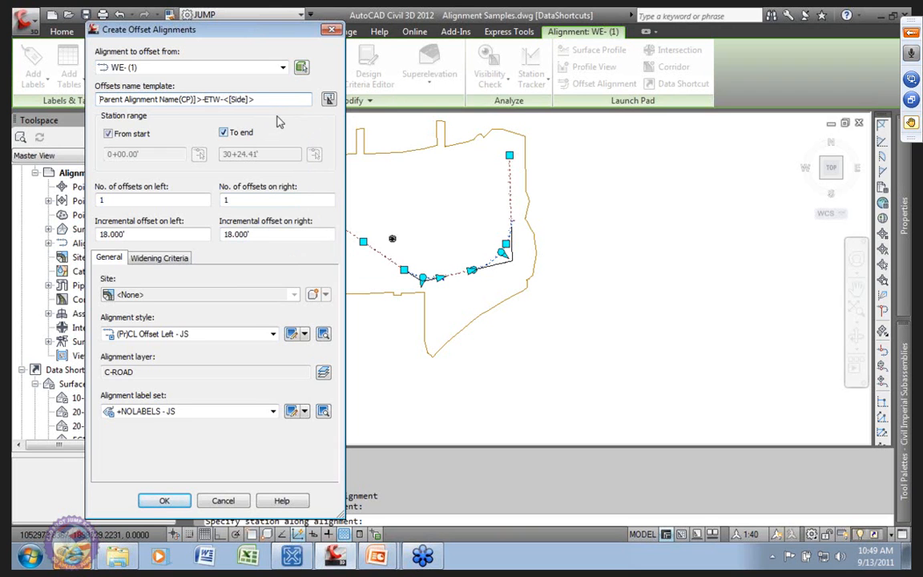
pyautogui.click(268, 103)
pyautogui.click(164, 501)
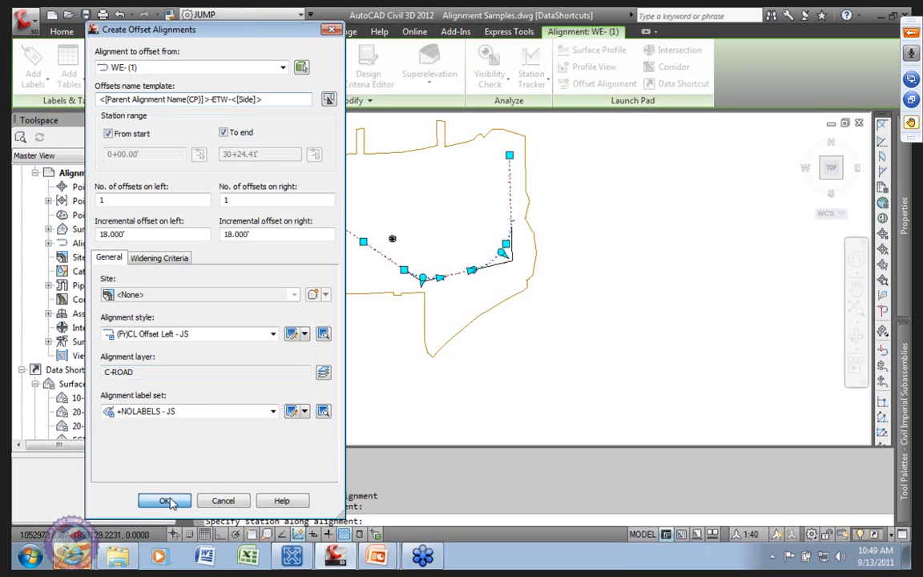
# Examine the new left and right offset alignments along the curves and tangents of WE- (1).
pyautogui.scroll(5, 409, 257)
pyautogui.moveTo(460, 316); pyautogui.dragTo(354, 202, button='middle')
pyautogui.scroll(-3, 285, 233)
pyautogui.scroll(-2, 354, 276)
pyautogui.moveTo(357, 281)
pyautogui.mouseDown(button='middle')
pyautogui.moveTo(377, 285)
pyautogui.moveTo(387, 326)
pyautogui.mouseUp(button='middle')
pyautogui.scroll(6, 361, 298)
pyautogui.moveTo(529, 220)
pyautogui.mouseDown(button='middle')
pyautogui.moveTo(315, 260)
pyautogui.moveTo(272, 291)
pyautogui.mouseUp(button='middle')
pyautogui.scroll(-2, 510, 229)
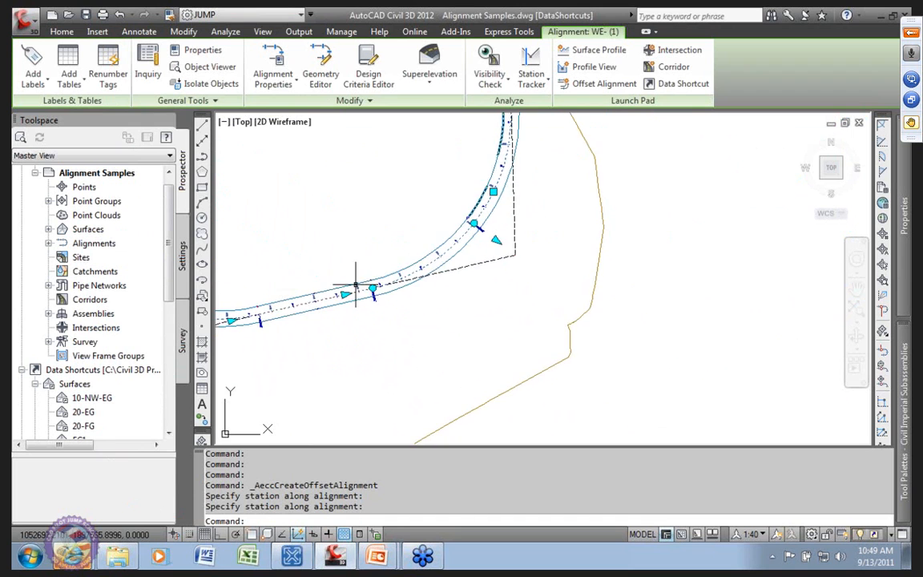
pyautogui.scroll(-4, 353, 275)
# Clear the WE- (1) selection and select the left ETW offset alignment.
pyautogui.press('Escape')
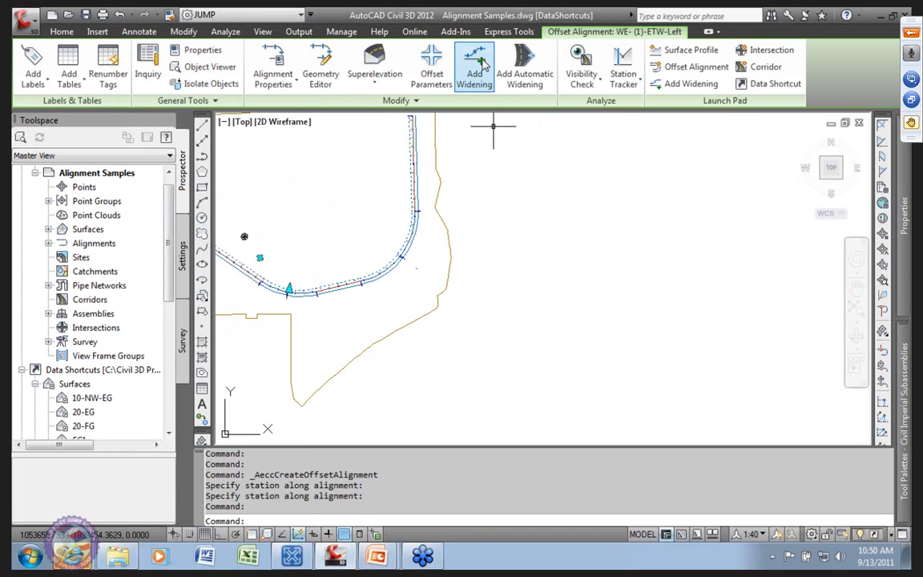
pyautogui.moveTo(317, 273); pyautogui.dragTo(416, 294, button='middle')
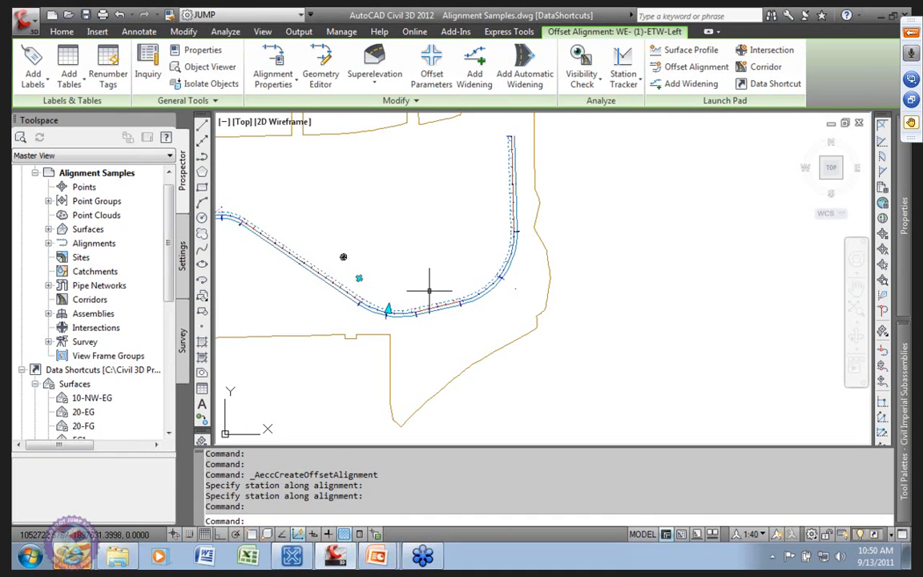
# Add a 25 ft widening to the left ETW offset, not as a new alignment, from about station 11+86 to 23+46.
pyautogui.click(474, 60)
pyautogui.click(485, 71)
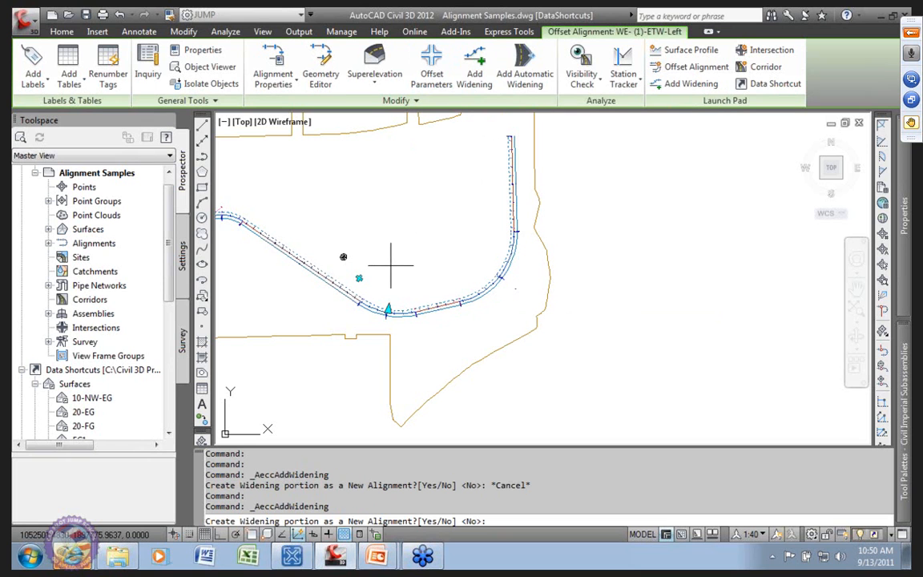
pyautogui.press('Return')
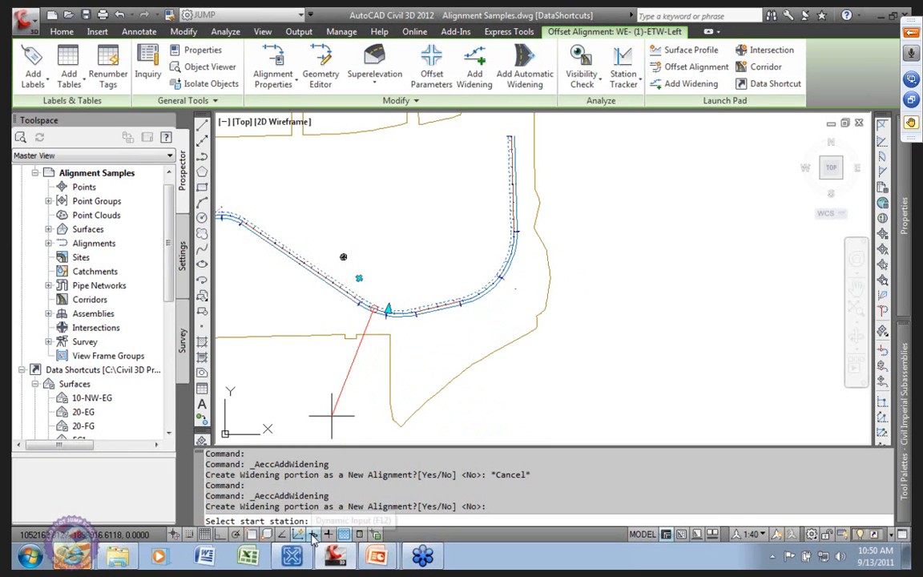
pyautogui.click(379, 224)
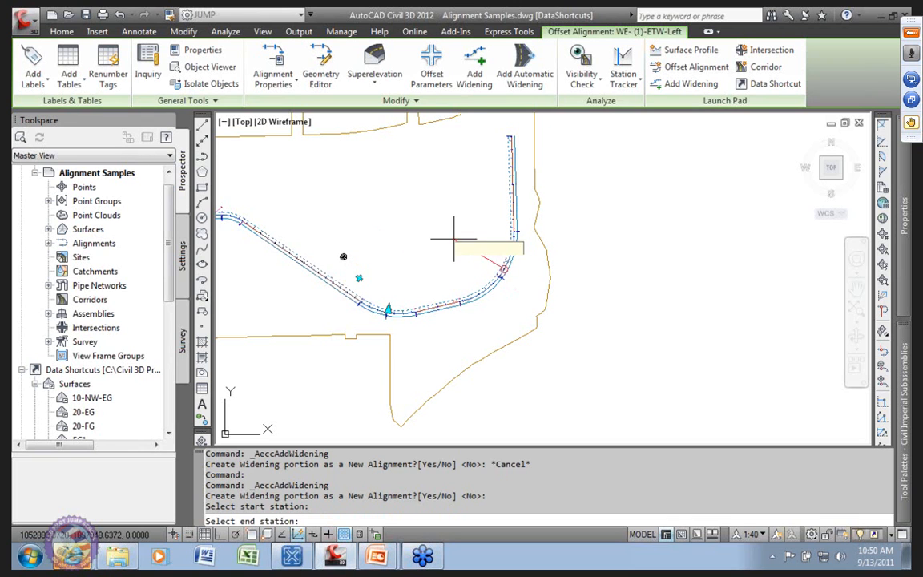
pyautogui.click(454, 237)
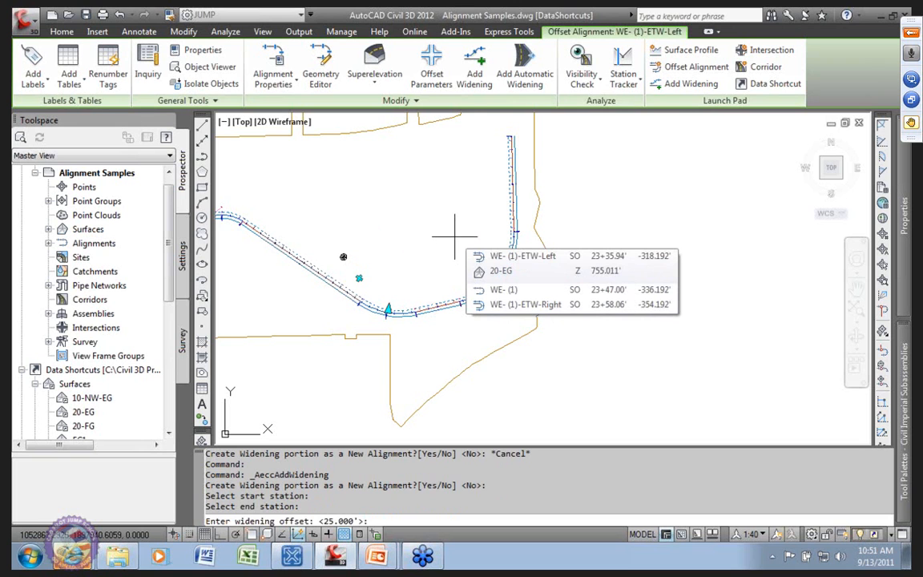
pyautogui.press('Return')
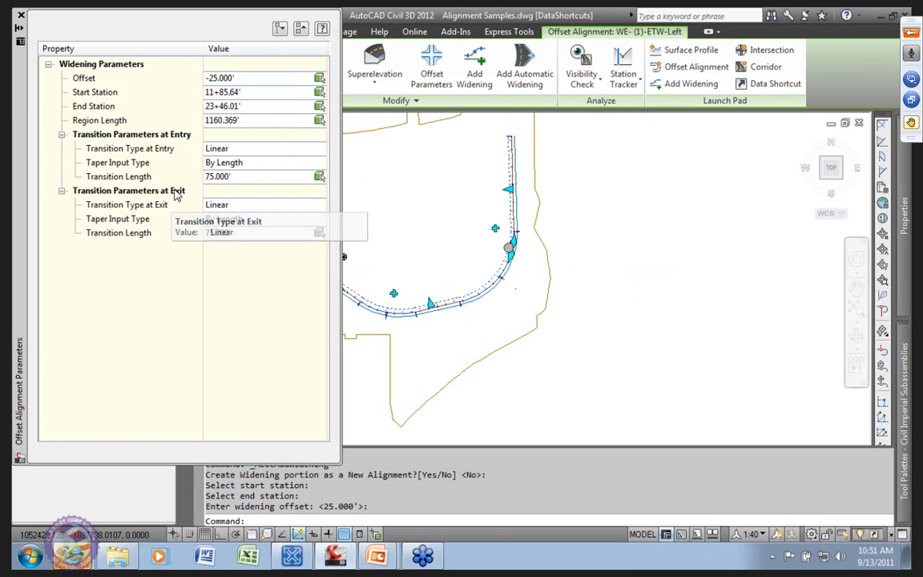
pyautogui.click(160, 192)
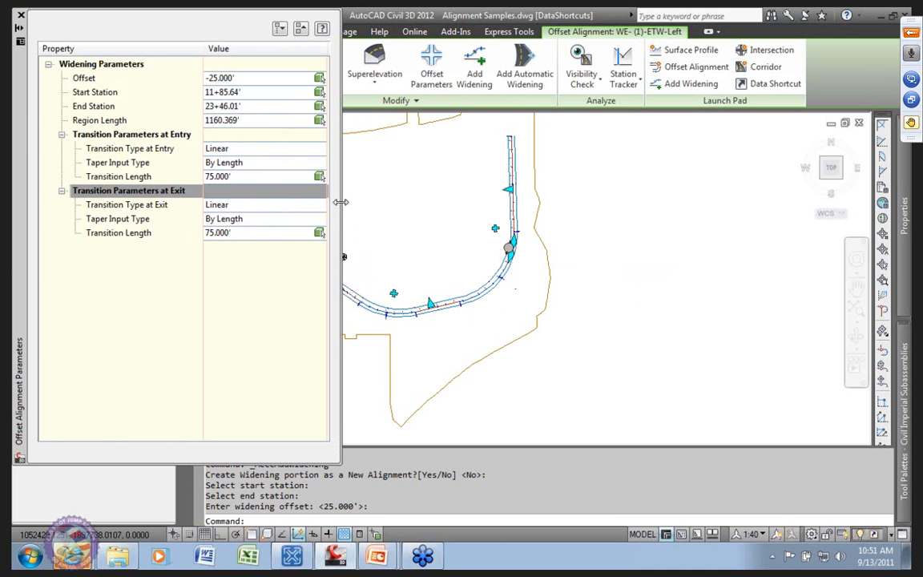
pyautogui.click(22, 15)
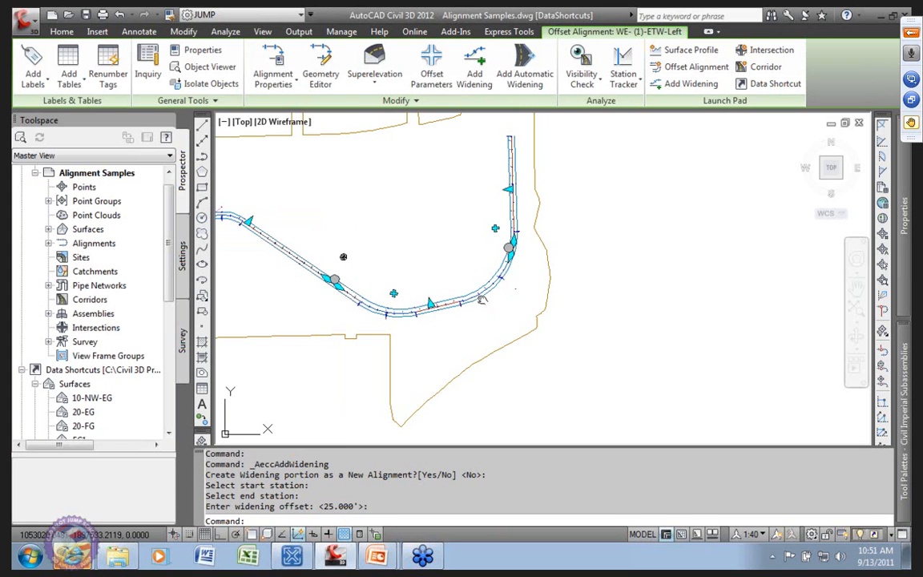
# Add a second widening to the left ETW offset from about station 2+13 to 6+52 with a 30 ft offset.
pyautogui.moveTo(481, 299); pyautogui.dragTo(485, 299, button='middle')
pyautogui.scroll(3, 486, 298)
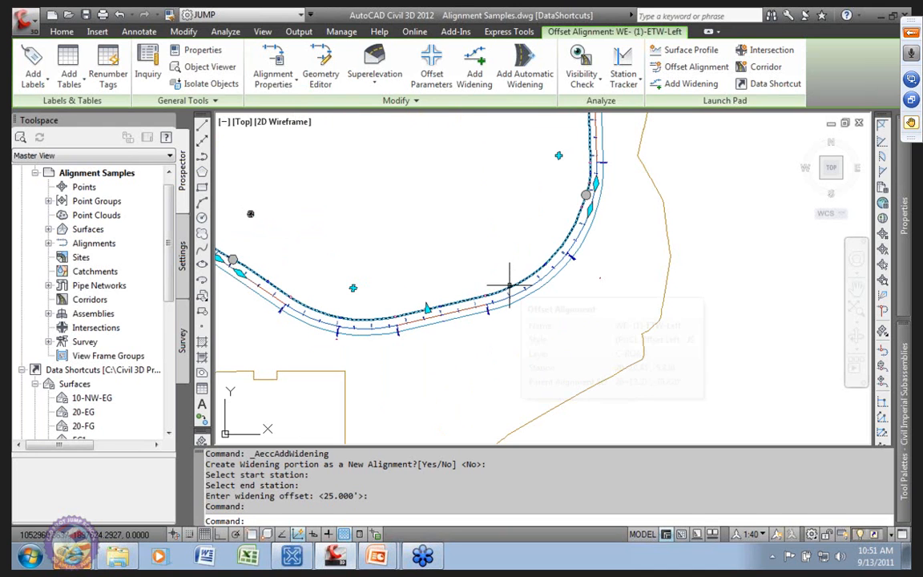
pyautogui.click(432, 67)
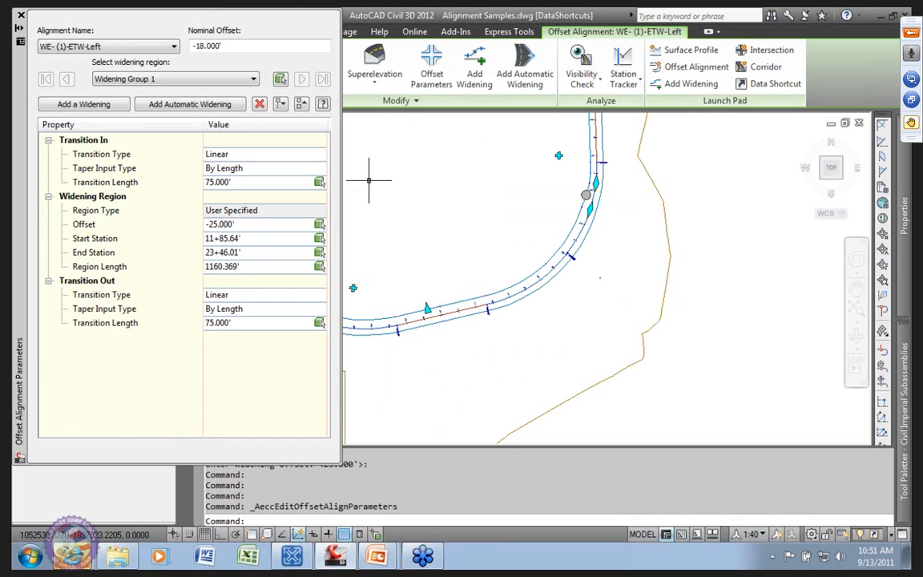
pyautogui.click(82, 105)
pyautogui.moveTo(408, 221); pyautogui.dragTo(500, 252, button='middle')
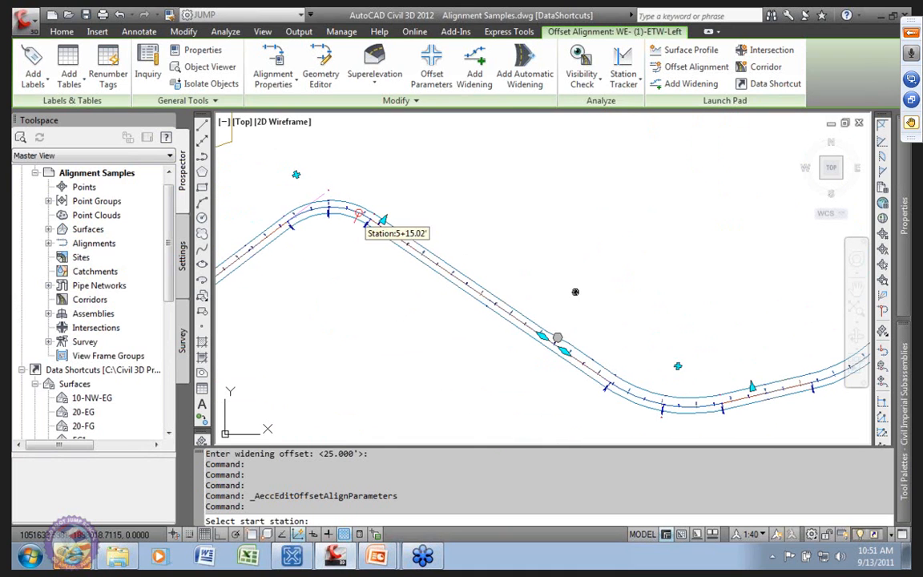
pyautogui.click(247, 203)
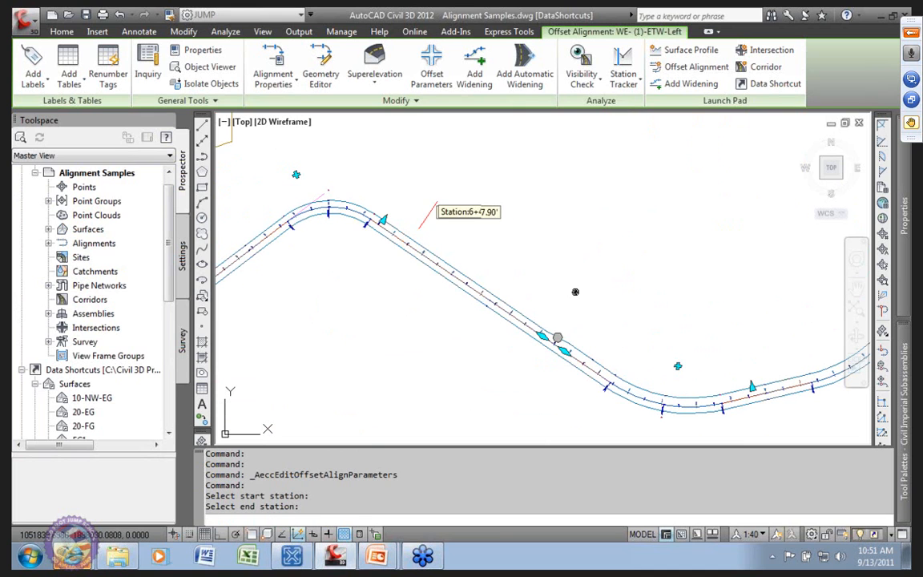
pyautogui.click(437, 205)
pyautogui.write('3')
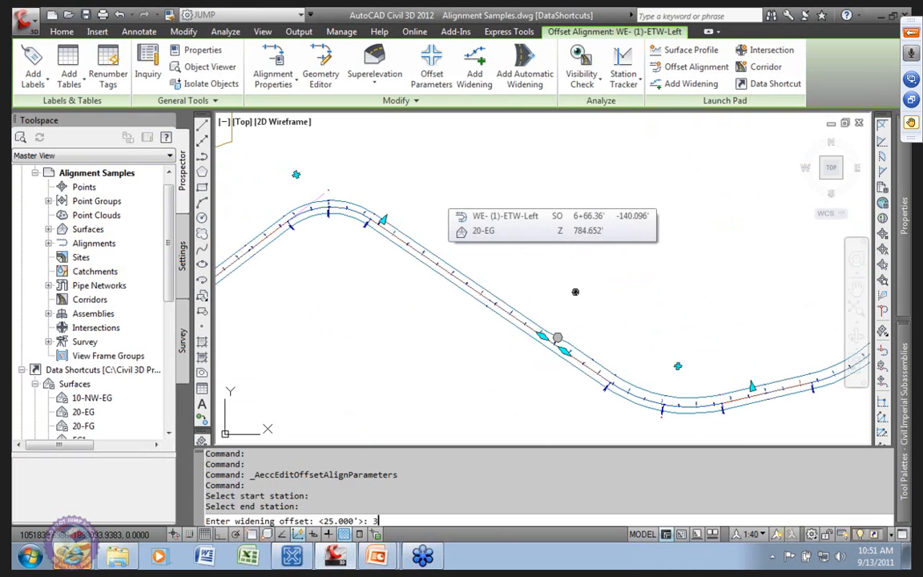
pyautogui.write('0')
pyautogui.press('Return')
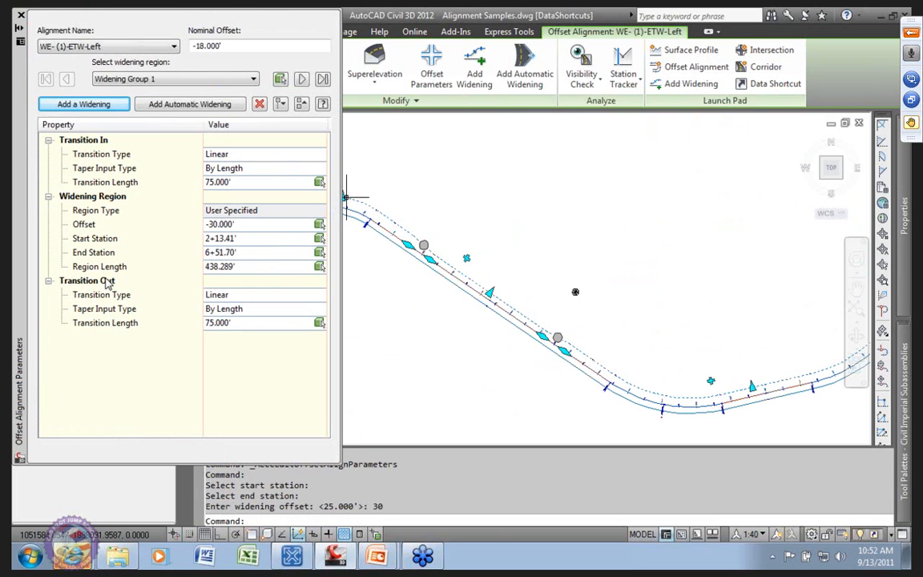
# Examine the Transition In, Widening Region and Transition Out parameters of Widening Group 1.
pyautogui.click(98, 157)
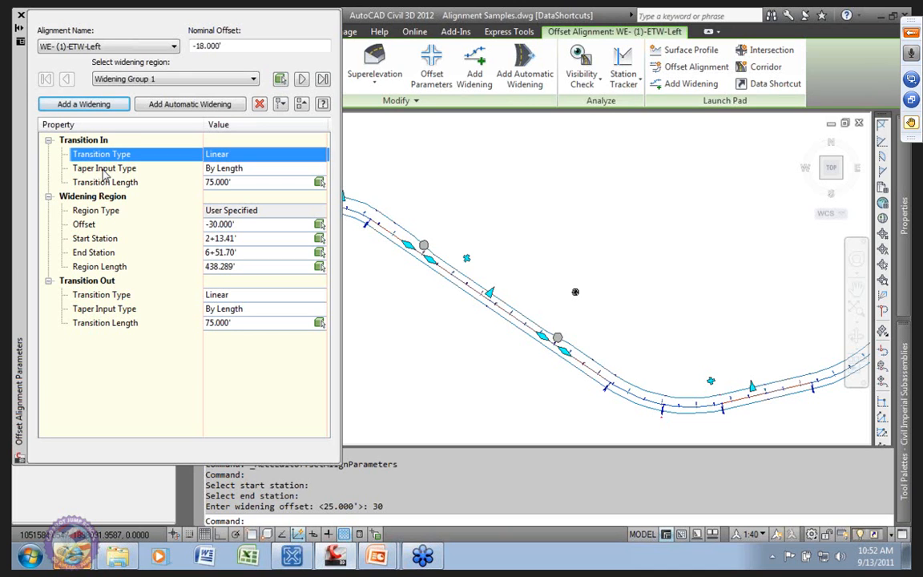
pyautogui.click(102, 169)
pyautogui.click(97, 198)
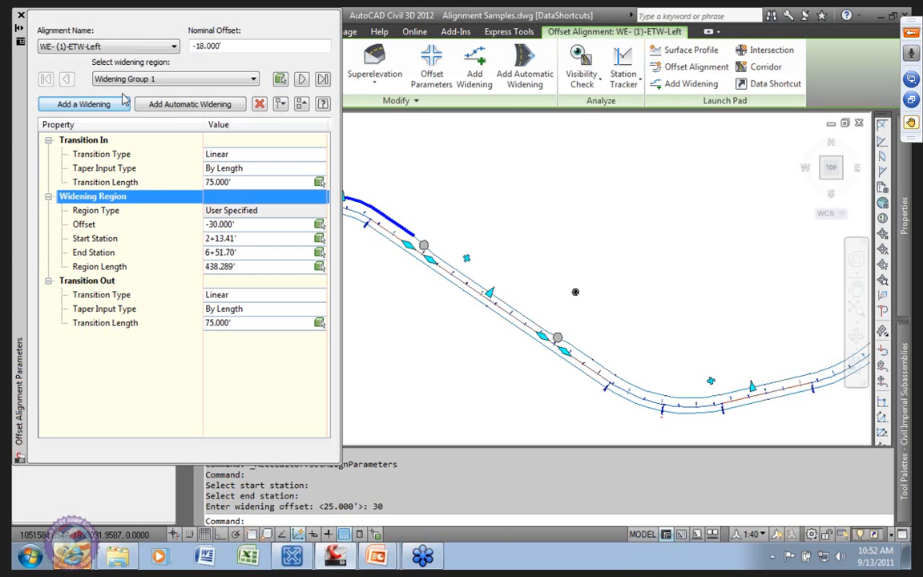
pyautogui.click(107, 281)
pyautogui.click(98, 200)
pyautogui.click(99, 144)
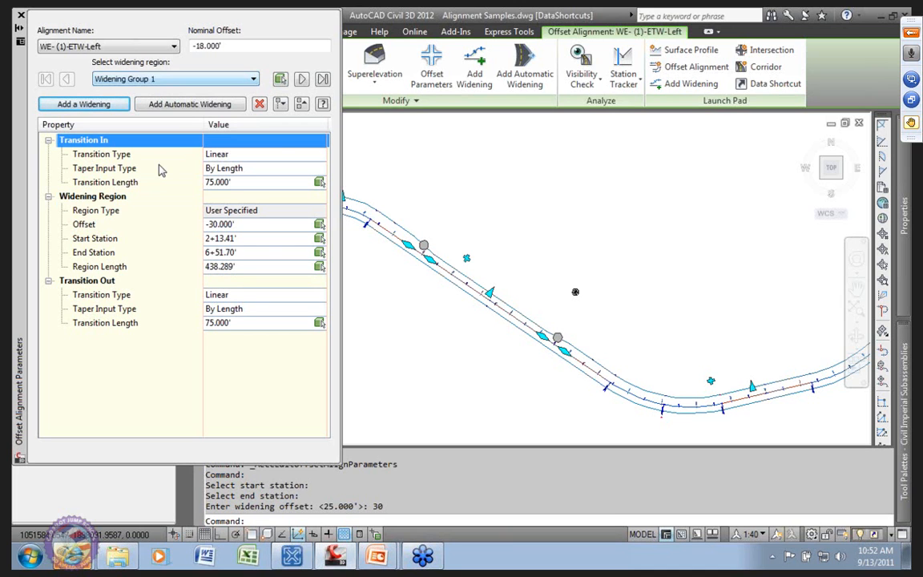
pyautogui.click(95, 196)
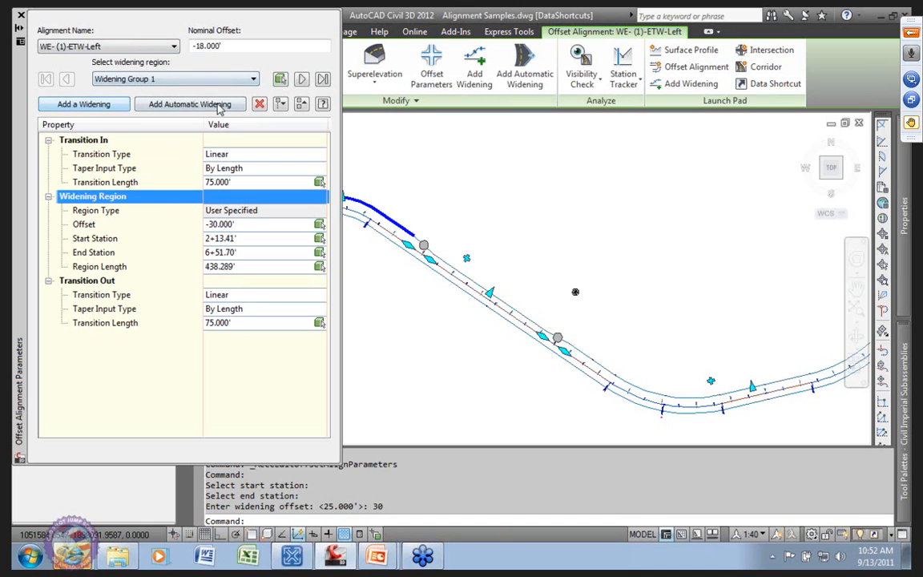
# Switch to Widening Group 2 and set its offset to 32 ft.
pyautogui.click(302, 79)
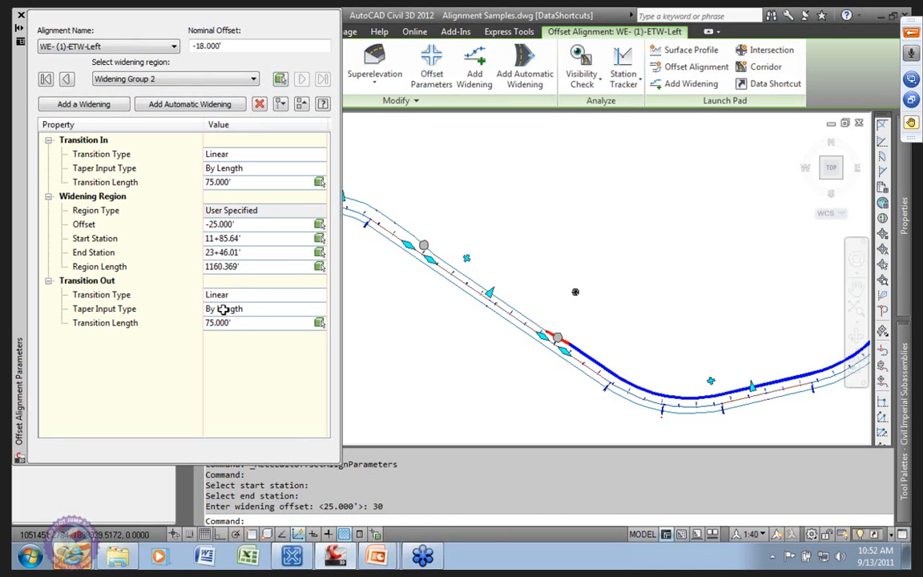
pyautogui.click(247, 228)
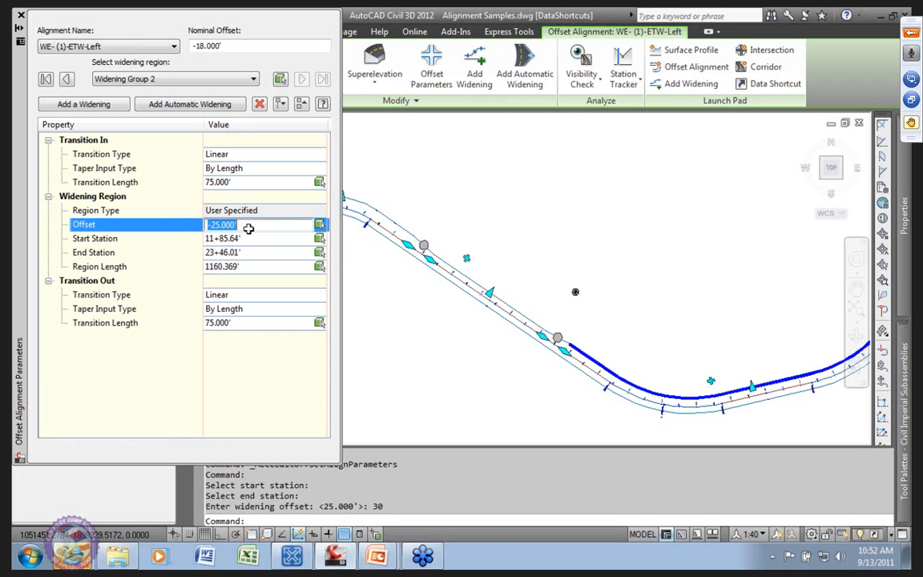
pyautogui.write('32')
pyautogui.press('Return')
# Try to set the start station of Widening Group 2 to 100+00.
pyautogui.click(244, 241)
pyautogui.write('100')
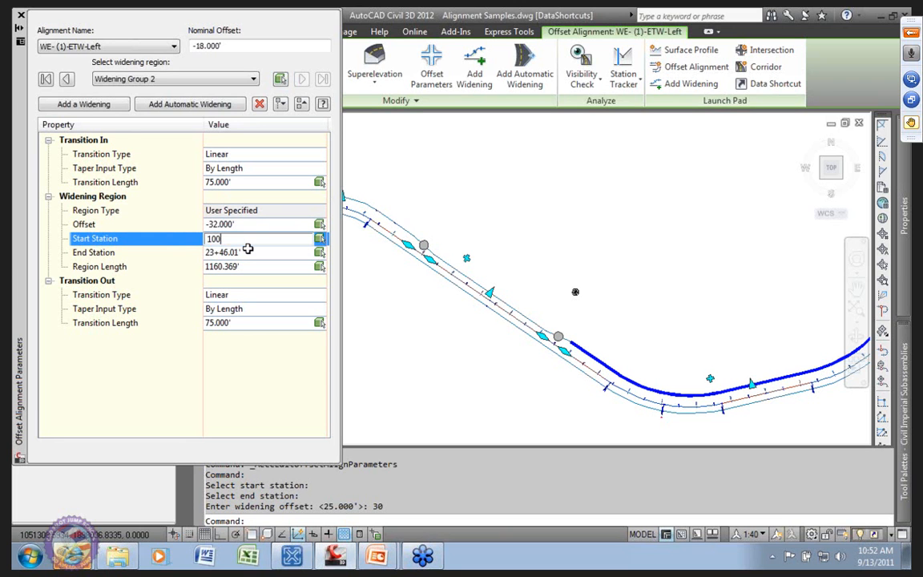
pyautogui.press('Return')
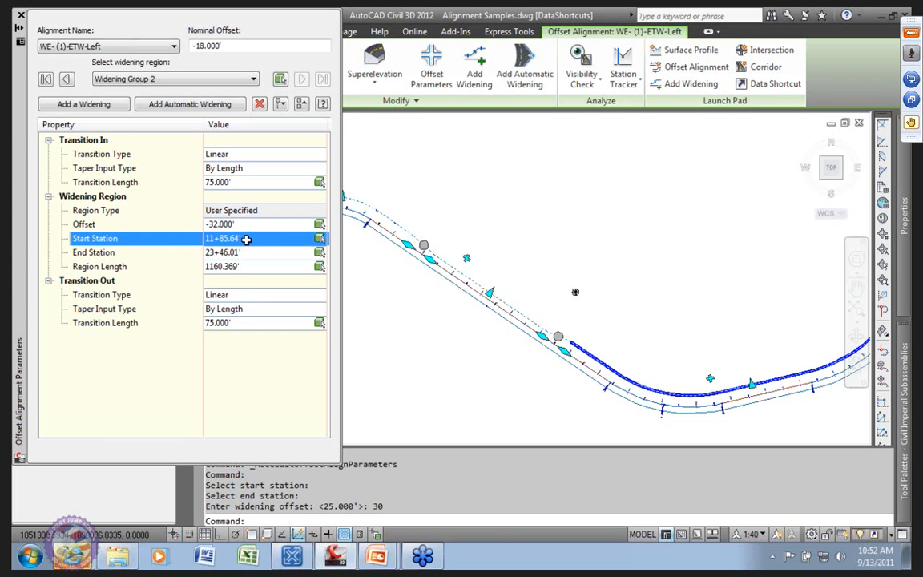
pyautogui.click(246, 239)
pyautogui.write('1')
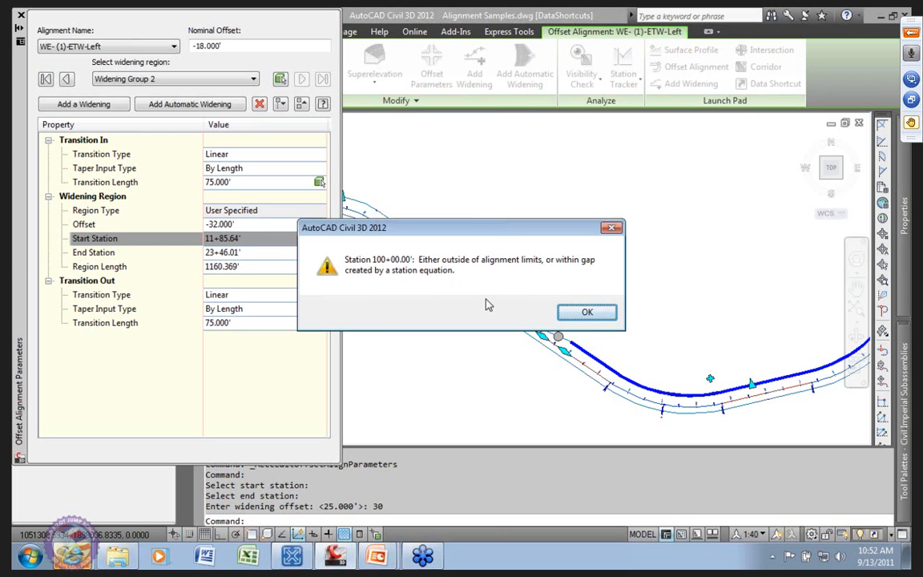
pyautogui.click(585, 314)
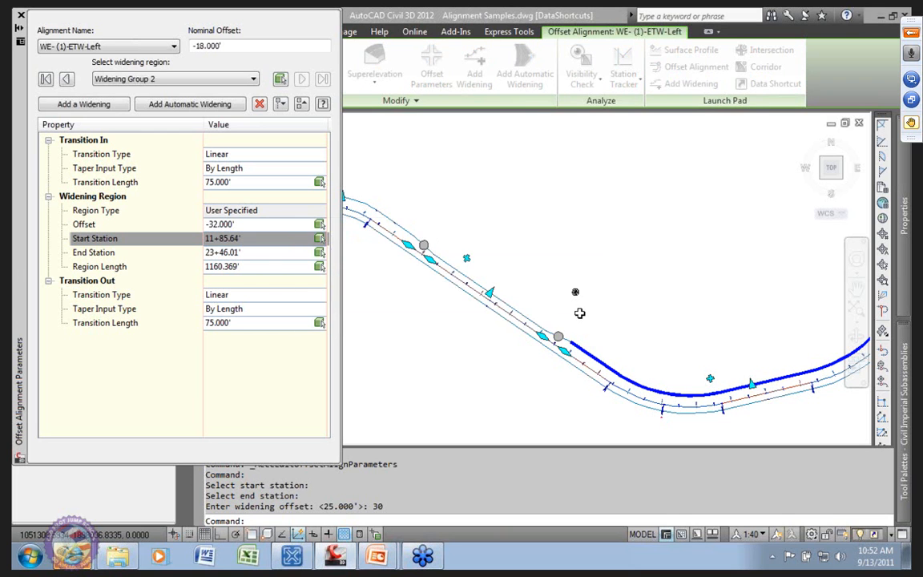
# Set the start station of Widening Group 2 to 11+00.
pyautogui.click(241, 239)
pyautogui.write('11+')
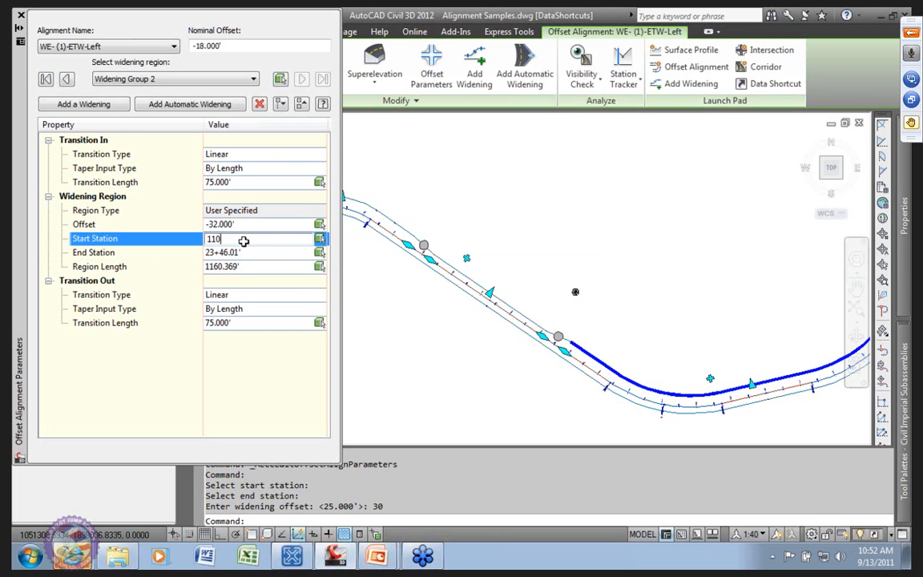
pyautogui.write('00')
pyautogui.press('Return')
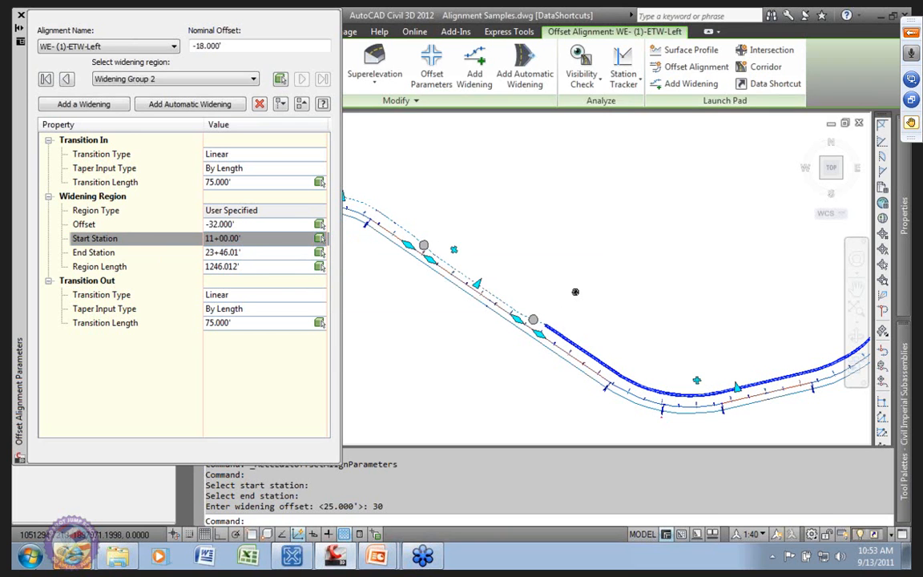
# Set the end station of Widening Group 2 to 15+50, on the curve before its PT.
pyautogui.click(237, 253)
pyautogui.click(241, 256)
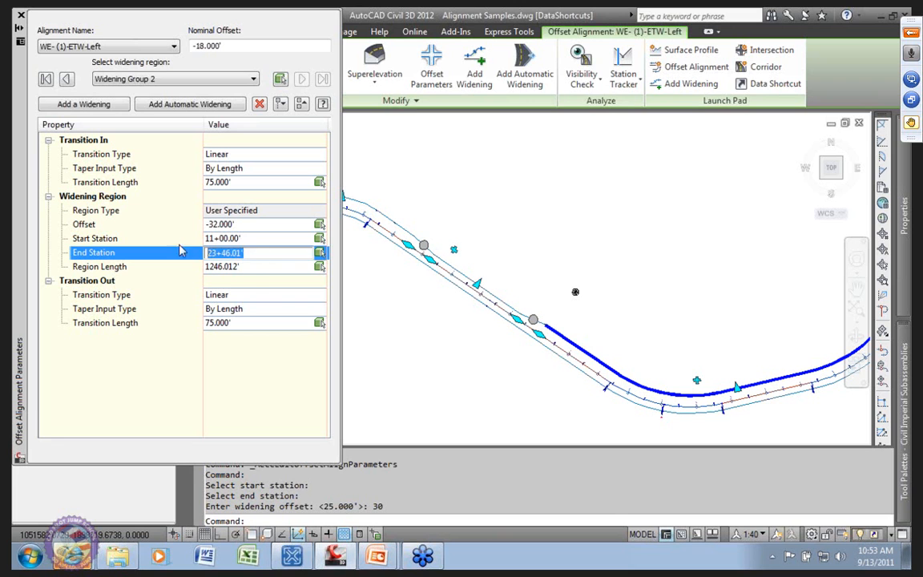
pyautogui.press('Return')
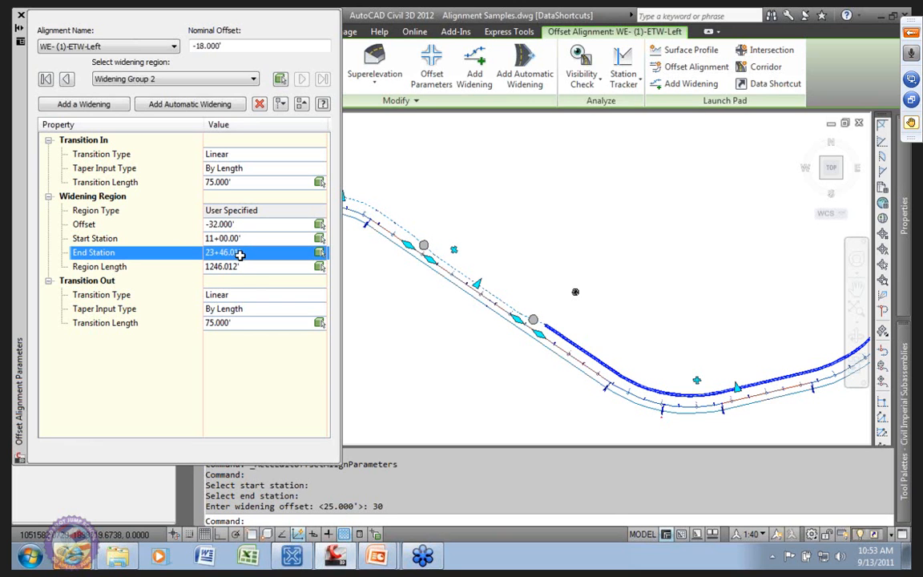
pyautogui.click(240, 254)
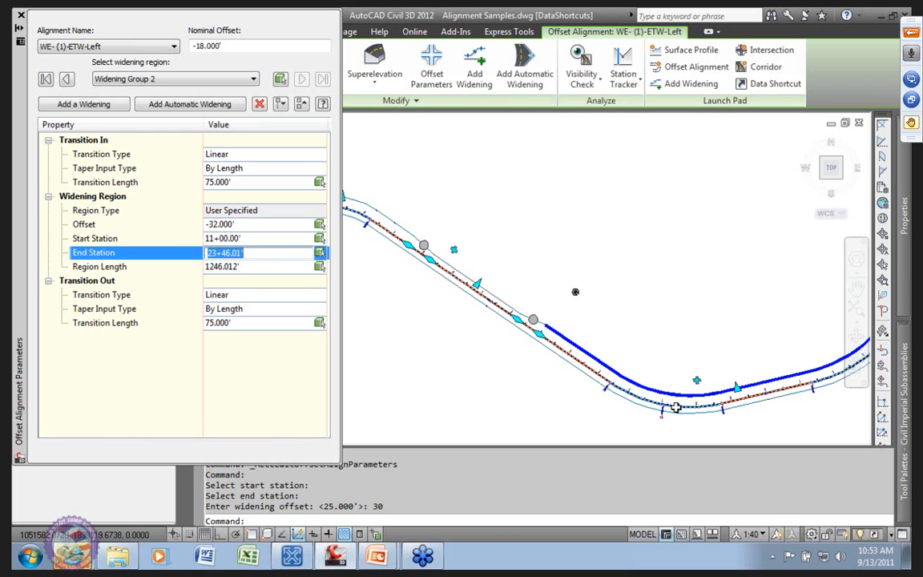
pyautogui.scroll(2, 673, 398)
pyautogui.scroll(3, 673, 398)
pyautogui.moveTo(632, 391); pyautogui.dragTo(663, 290, button='middle')
pyautogui.scroll(-4, 663, 290)
pyautogui.moveTo(697, 329); pyautogui.dragTo(523, 346, button='middle')
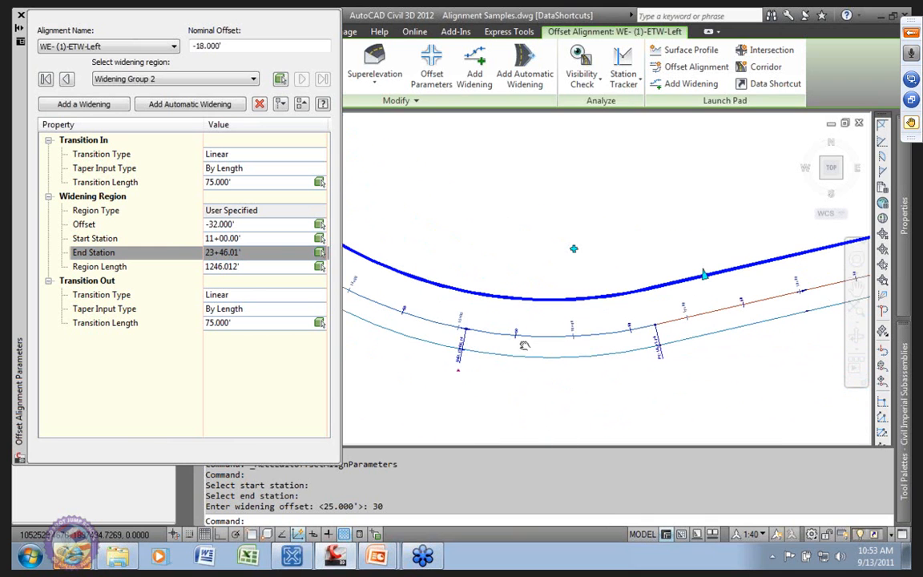
pyautogui.scroll(3, 538, 318)
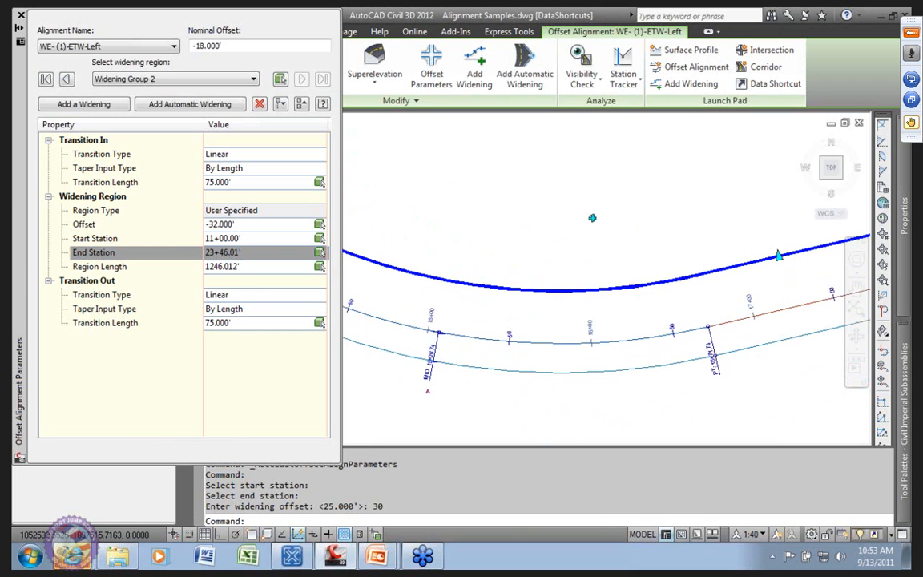
pyautogui.click(242, 253)
pyautogui.write('15')
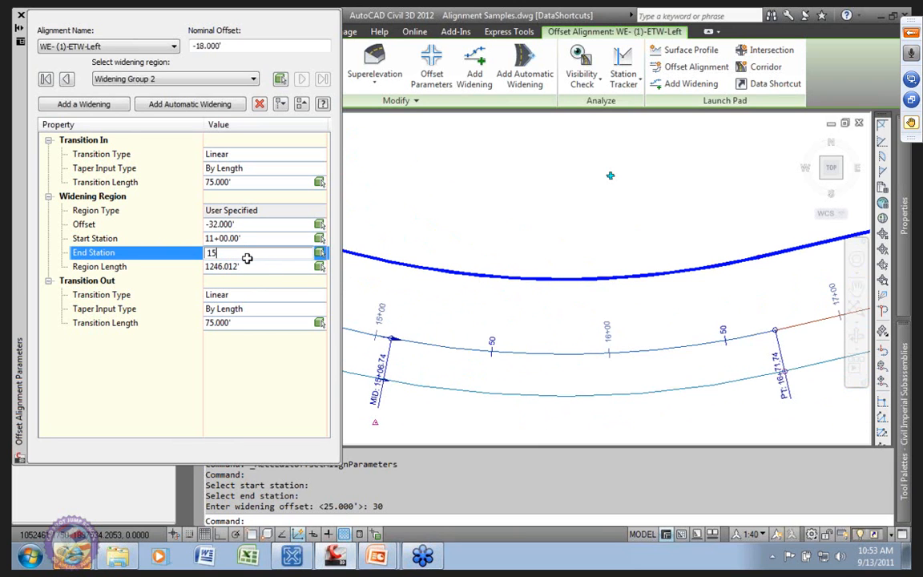
pyautogui.write('+50')
pyautogui.press('Return')
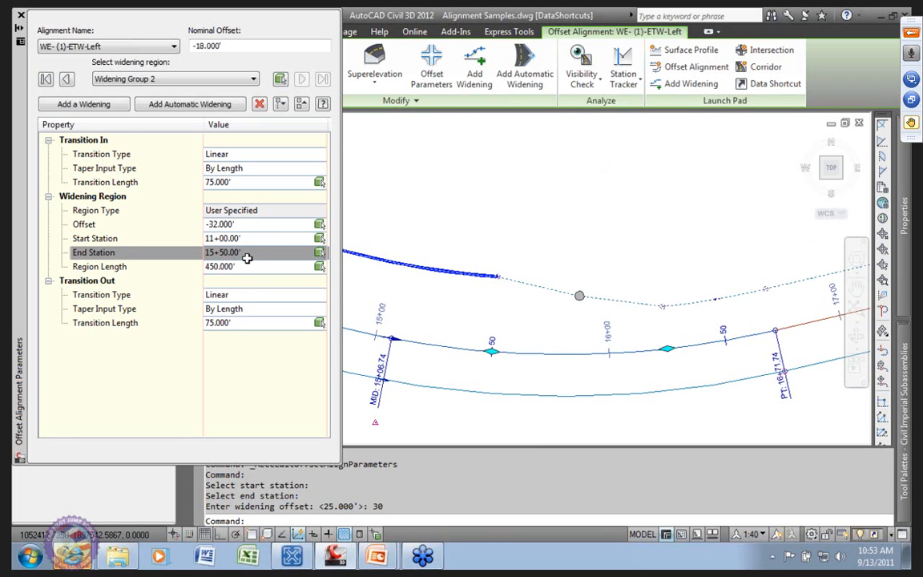
# Stretch the end of Widening Group 2's full-width region back along the curve to about station 14+82.5.
pyautogui.moveTo(537, 323)
pyautogui.mouseDown(button='middle')
pyautogui.moveTo(560, 309)
pyautogui.moveTo(633, 319)
pyautogui.moveTo(589, 325)
pyautogui.mouseUp(button='middle')
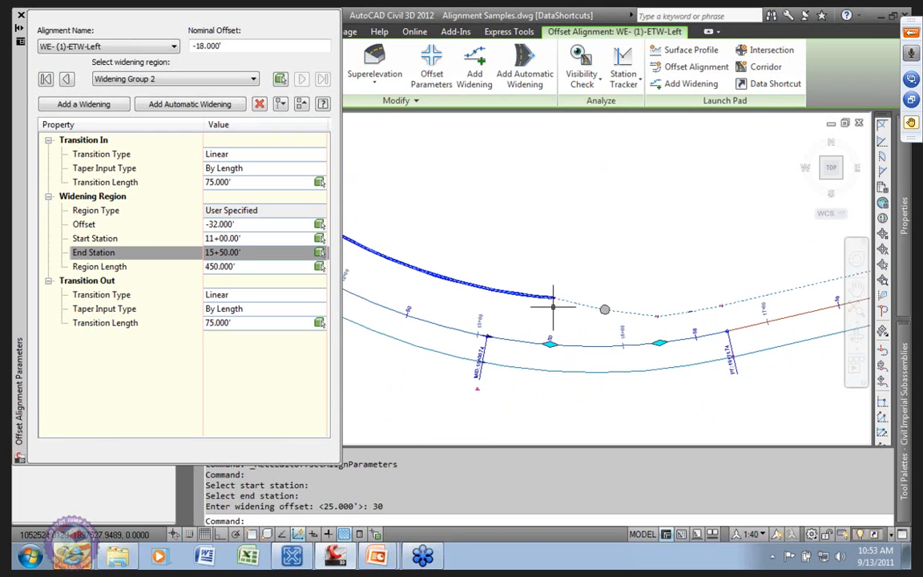
pyautogui.click(605, 309)
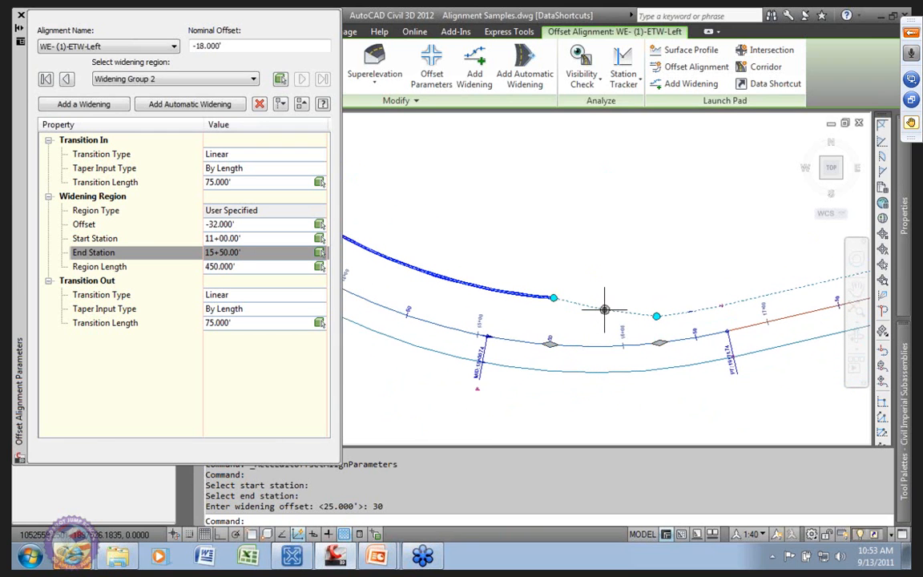
pyautogui.click(553, 298)
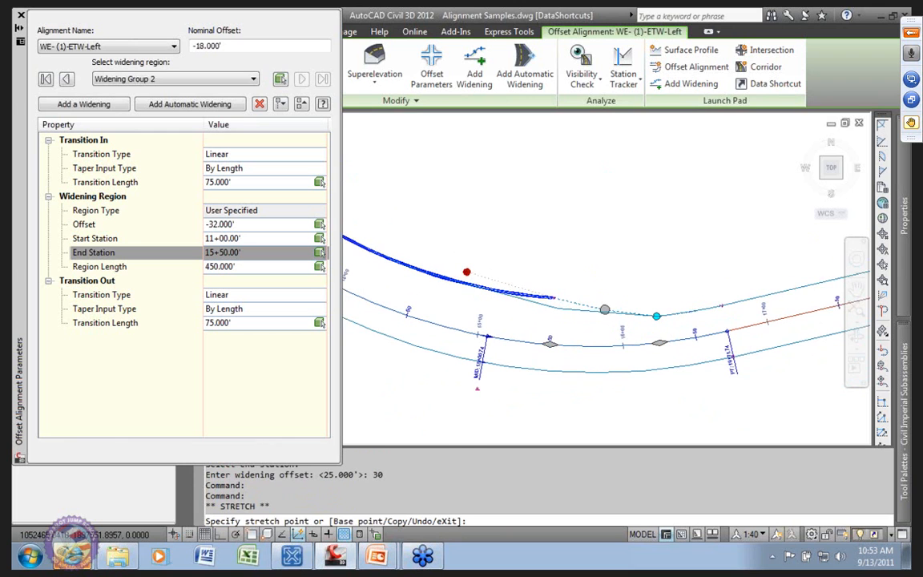
pyautogui.click(464, 283)
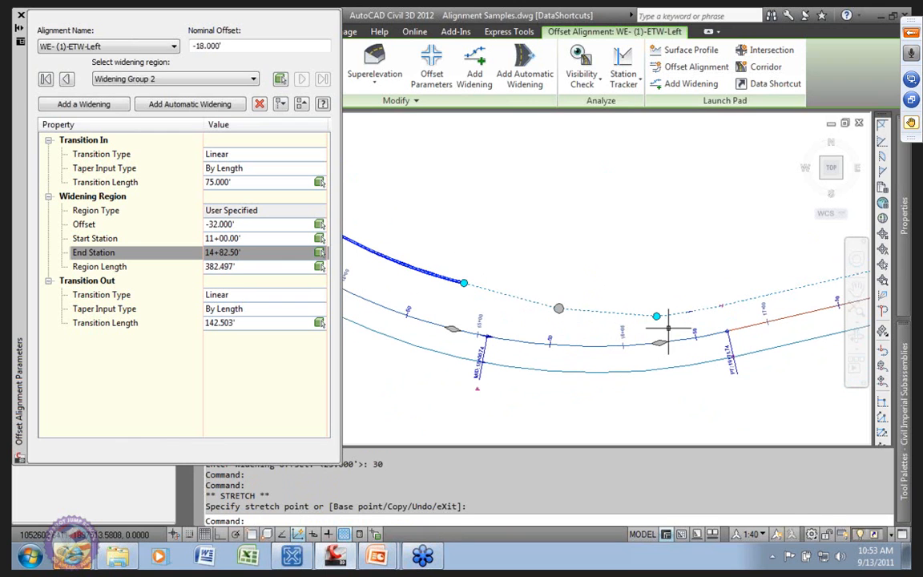
# Stretch the end of Widening Group 2's region forward along the curve to about station 15+52.
pyautogui.click(464, 282)
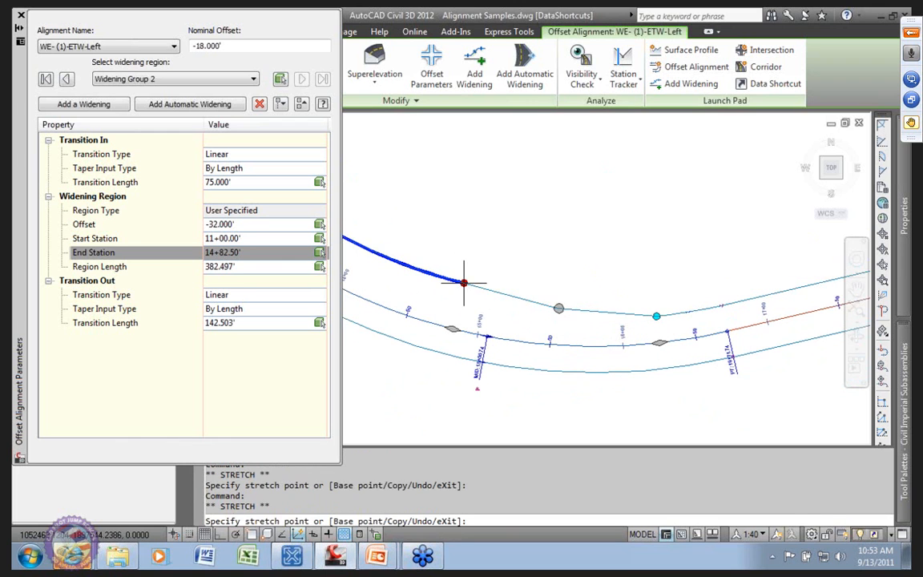
pyautogui.click(556, 298)
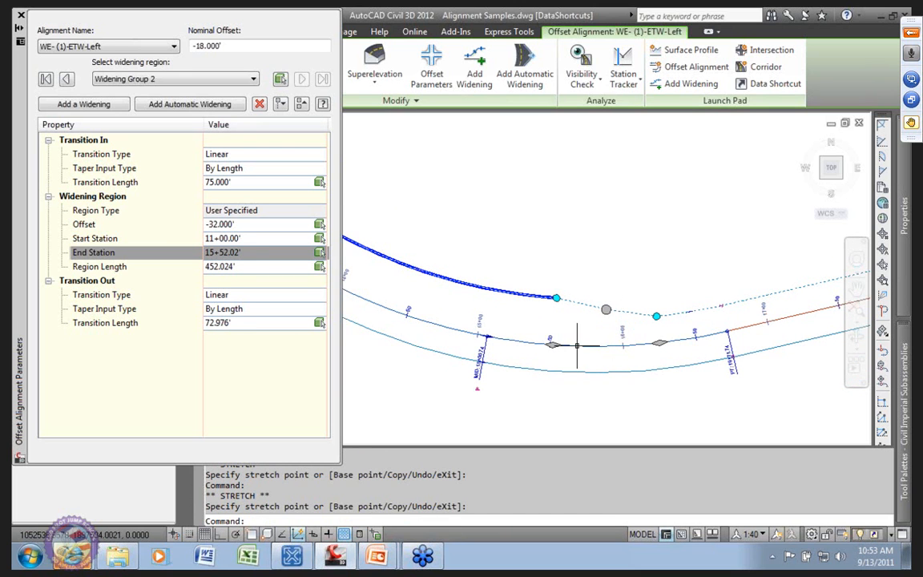
pyautogui.scroll(-3, 518, 342)
pyautogui.moveTo(539, 365); pyautogui.dragTo(594, 384, button='middle')
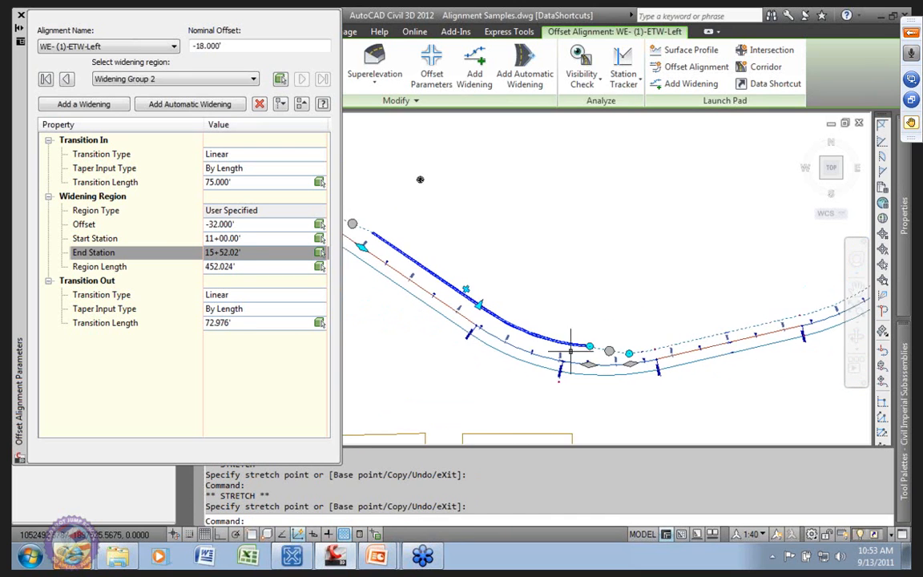
pyautogui.scroll(1, 570, 350)
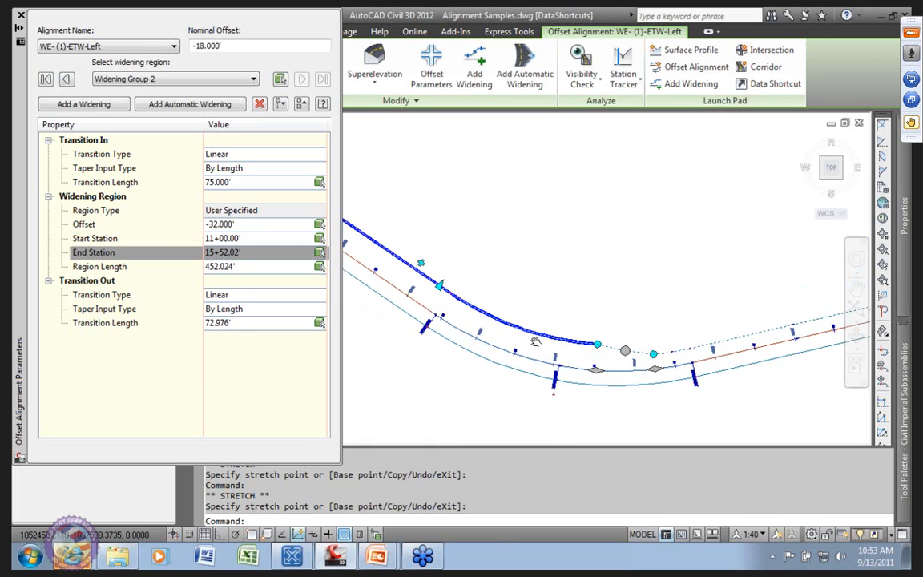
pyautogui.moveTo(536, 342); pyautogui.dragTo(596, 348, button='middle')
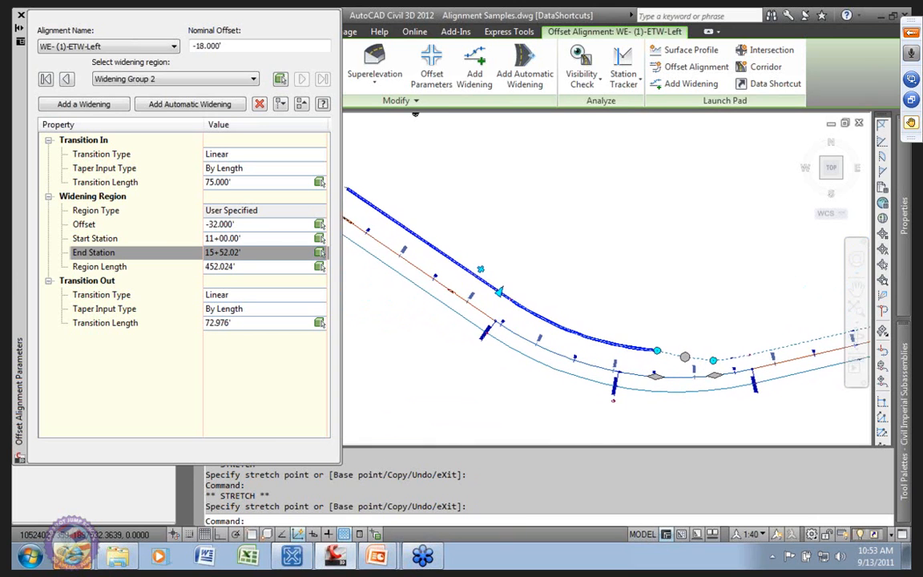
# Reshape the WE- (1) centerline by moving the start point of the curve beside Widening Group 2 back toward the west.
pyautogui.press('Escape')
pyautogui.click(552, 356)
pyautogui.scroll(-6, 464, 202)
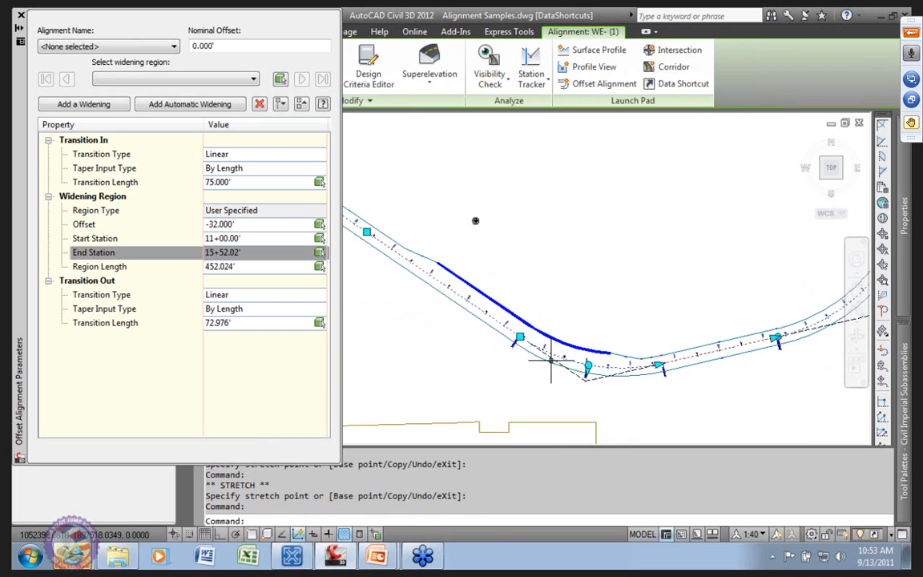
pyautogui.moveTo(561, 362); pyautogui.dragTo(579, 364, button='middle')
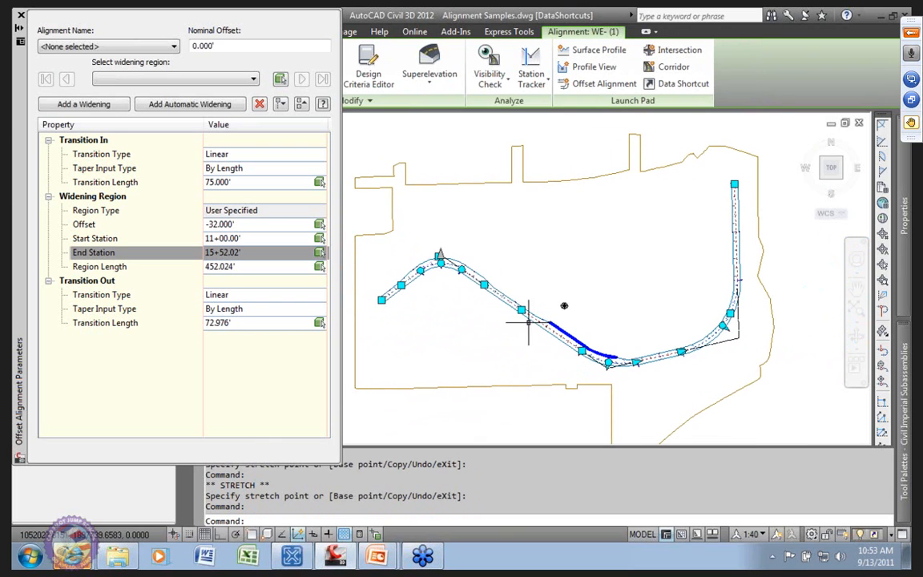
pyautogui.click(583, 350)
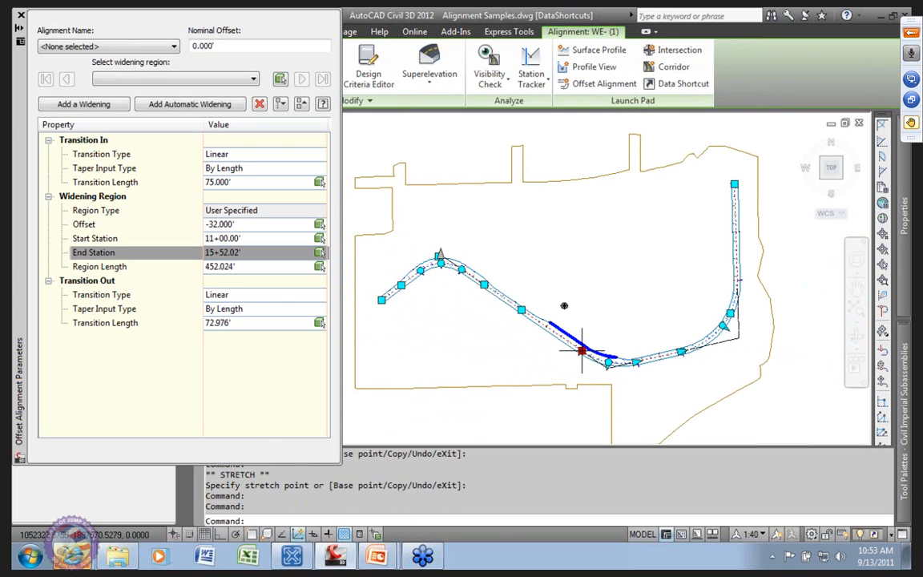
pyautogui.click(526, 325)
pyautogui.scroll(2, 525, 343)
pyautogui.scroll(2, 461, 308)
pyautogui.scroll(3, 453, 304)
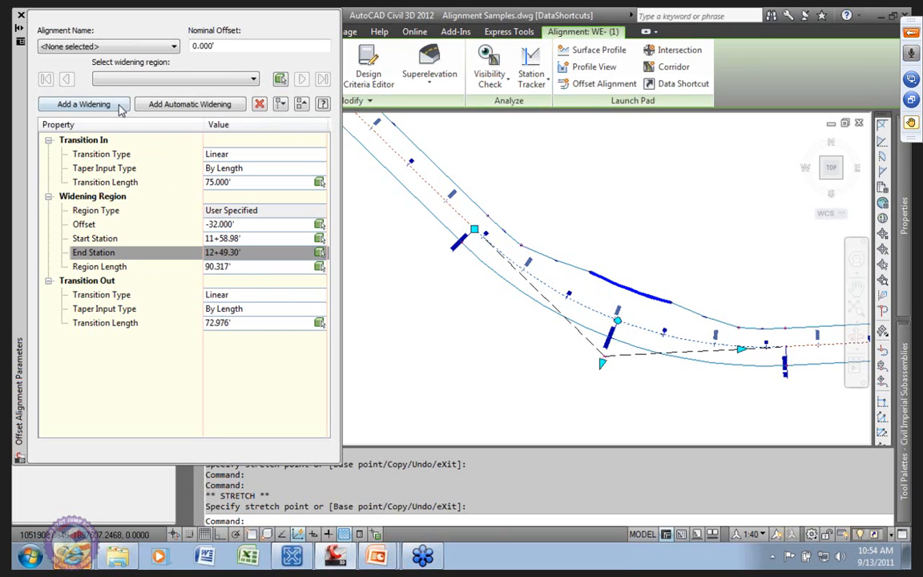
# Close the offset alignment parameters and examine how the offsets and widenings follow the reshaped WE- (1) centerline.
pyautogui.click(175, 47)
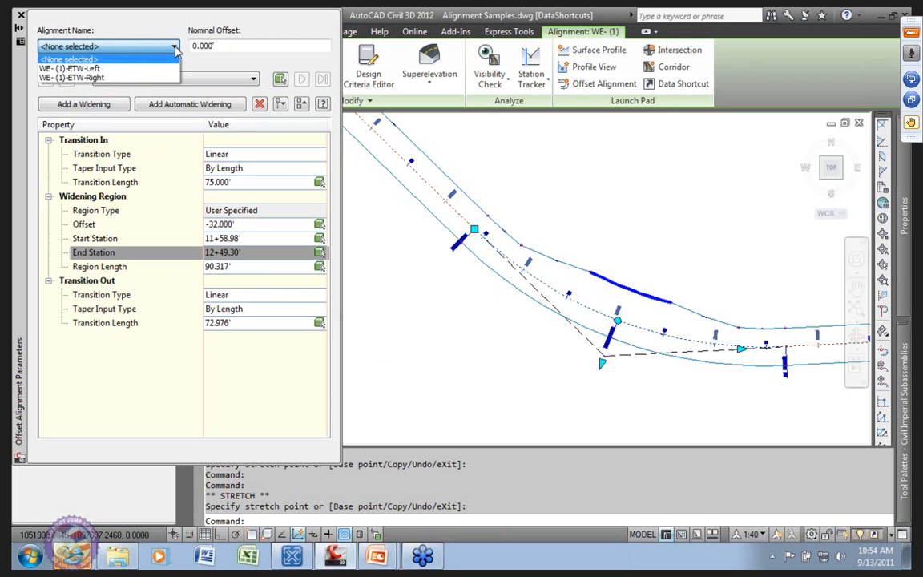
pyautogui.click(143, 22)
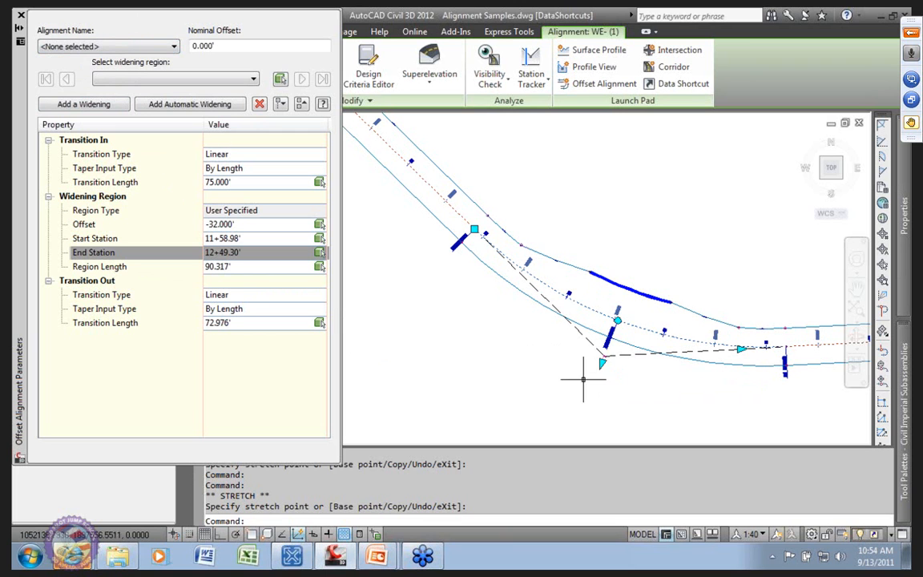
pyautogui.click(22, 14)
pyautogui.scroll(-5, 572, 225)
pyautogui.scroll(6, 530, 282)
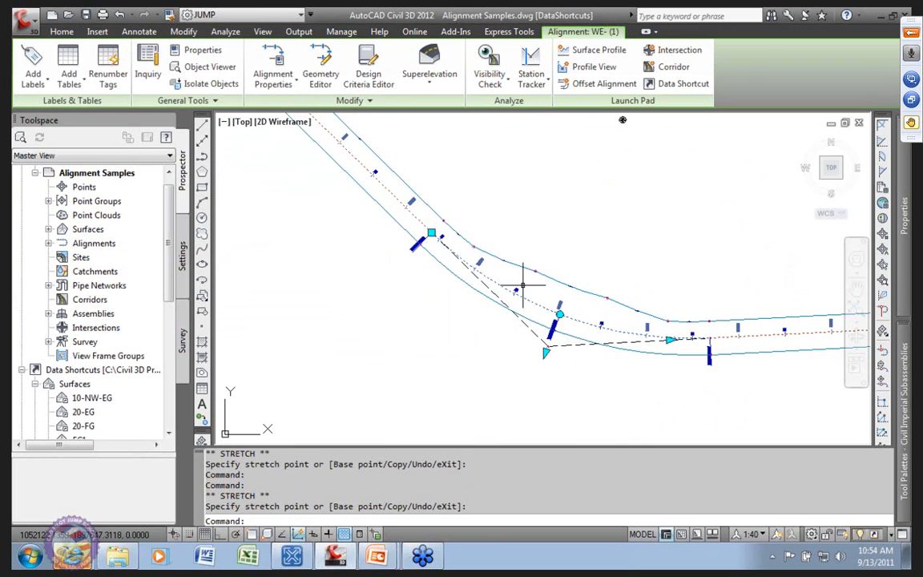
pyautogui.scroll(-5, 446, 367)
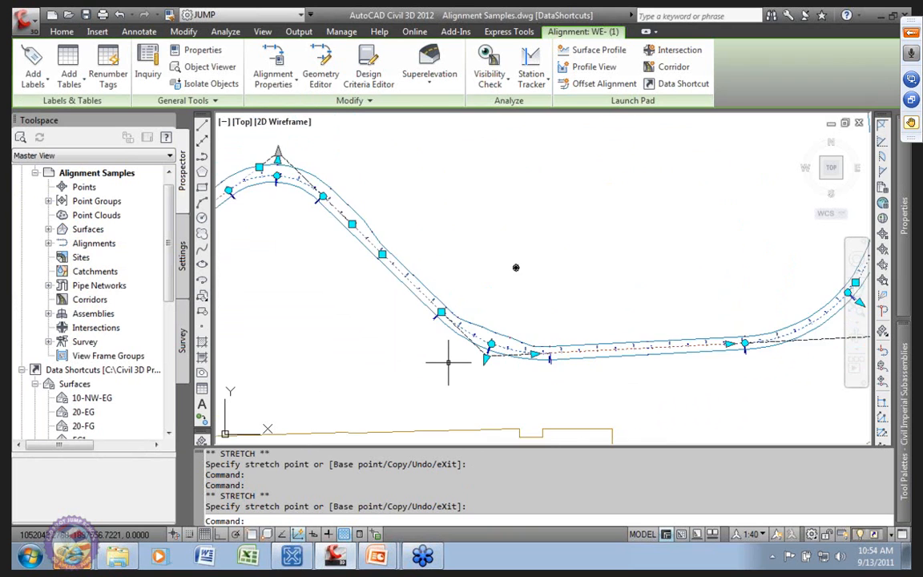
pyautogui.moveTo(444, 370); pyautogui.dragTo(412, 367, button='middle')
pyautogui.scroll(3, 481, 328)
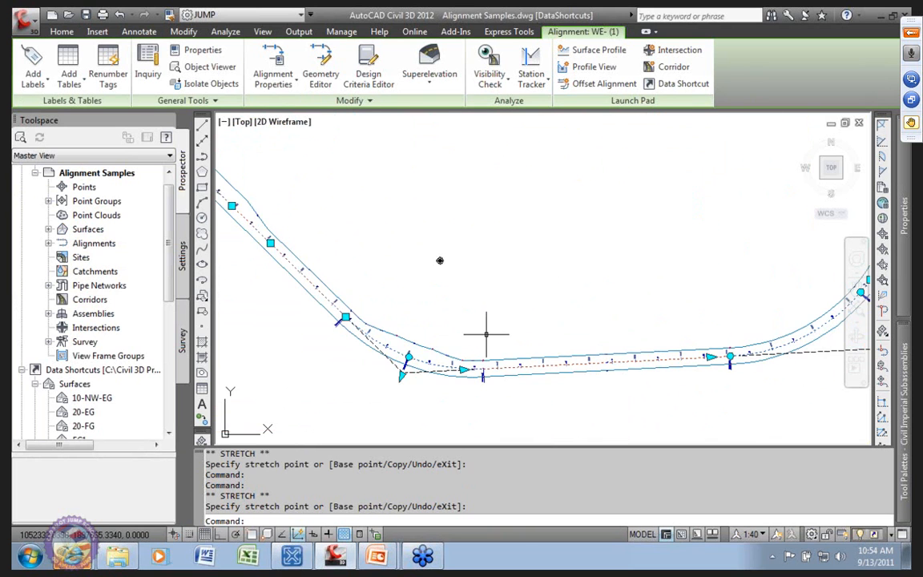
pyautogui.scroll(-3, 470, 327)
pyautogui.moveTo(470, 326)
pyautogui.mouseDown(button='middle')
pyautogui.moveTo(373, 303)
pyautogui.moveTo(375, 312)
pyautogui.moveTo(468, 320)
pyautogui.mouseUp(button='middle')
pyautogui.scroll(2, 370, 314)
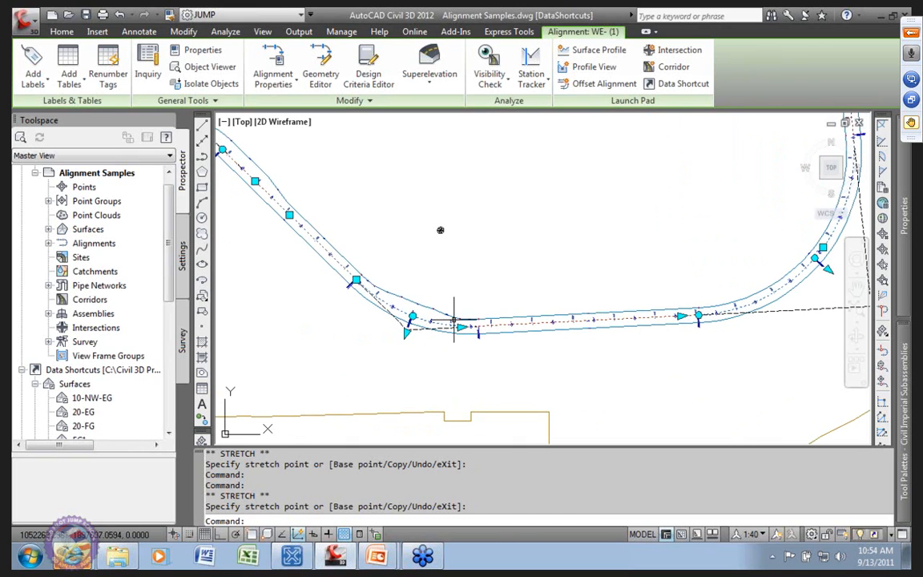
# Delete Widening Group 2 from the WE- (1)-ETW-Left offset alignment and undo the deletion.
pyautogui.click(449, 319)
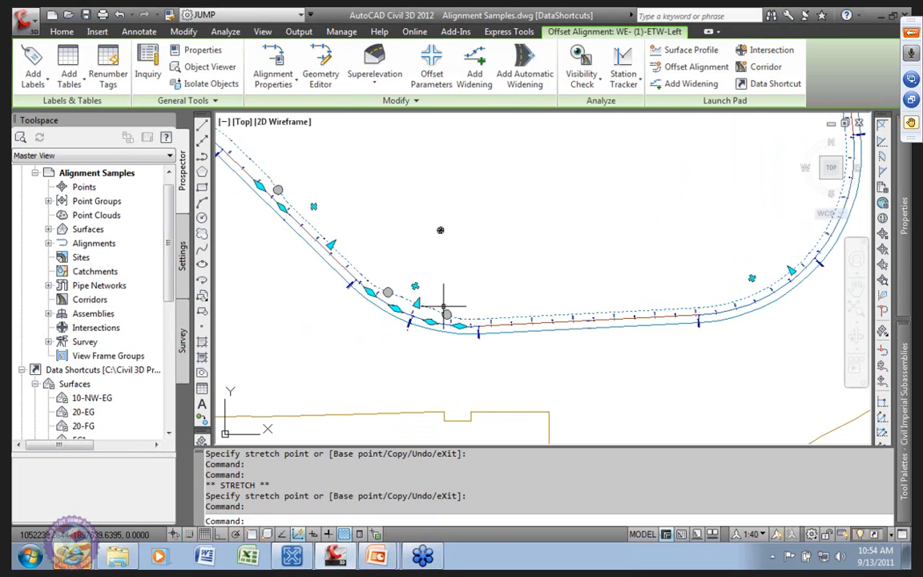
pyautogui.click(432, 68)
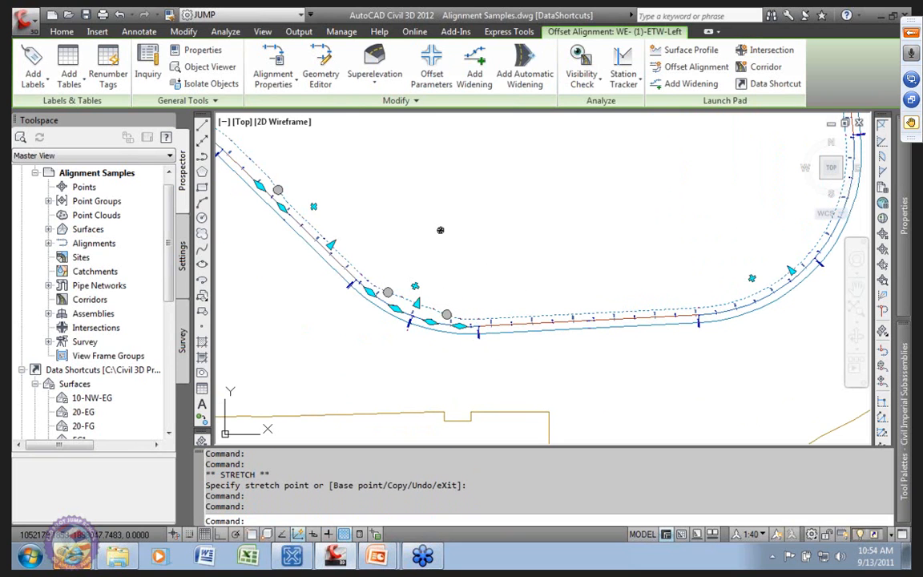
pyautogui.click(254, 81)
pyautogui.click(145, 102)
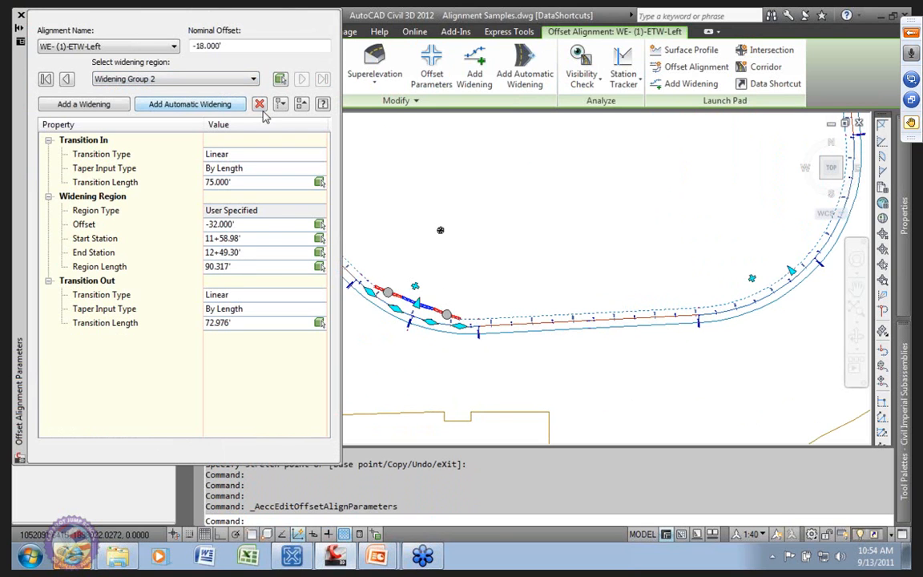
pyautogui.click(261, 106)
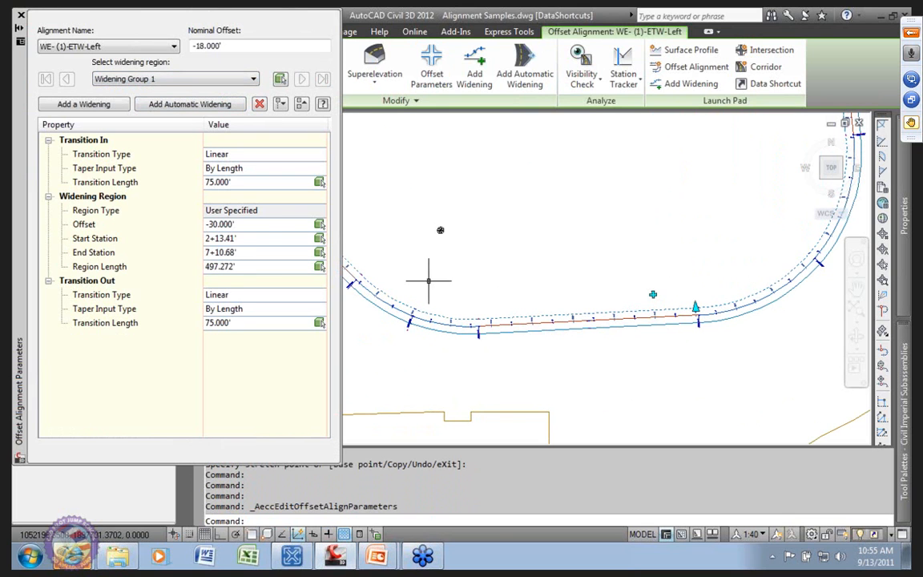
pyautogui.click(22, 15)
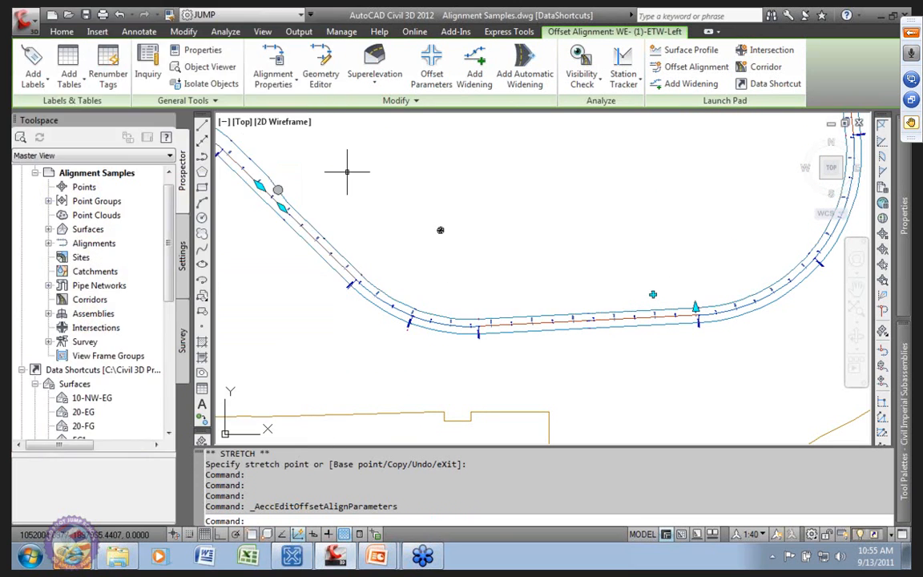
pyautogui.click(119, 14)
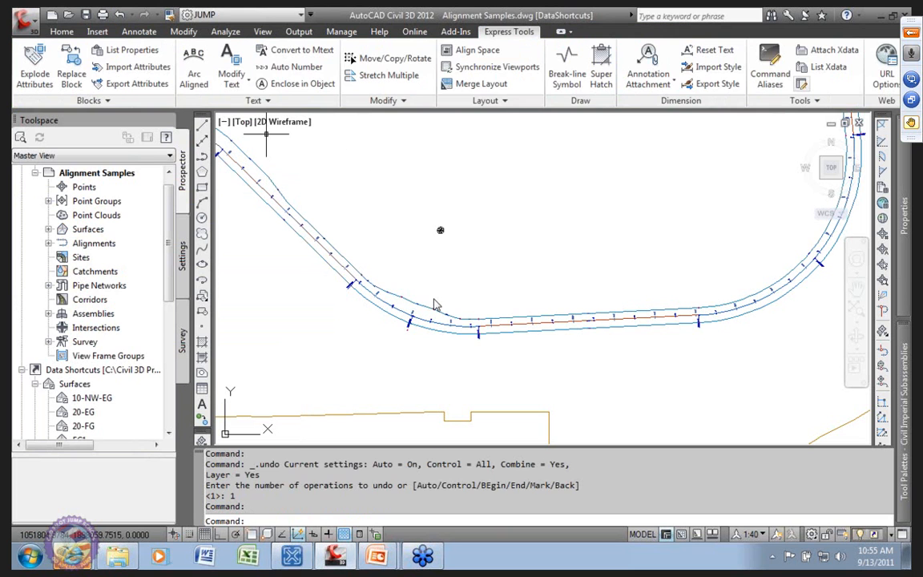
# Try to remove Widening Group 2 by stretching its edge inward to the nominal 18 ft offset of WE- (1)-ETW-Left.
pyautogui.scroll(-2, 491, 212)
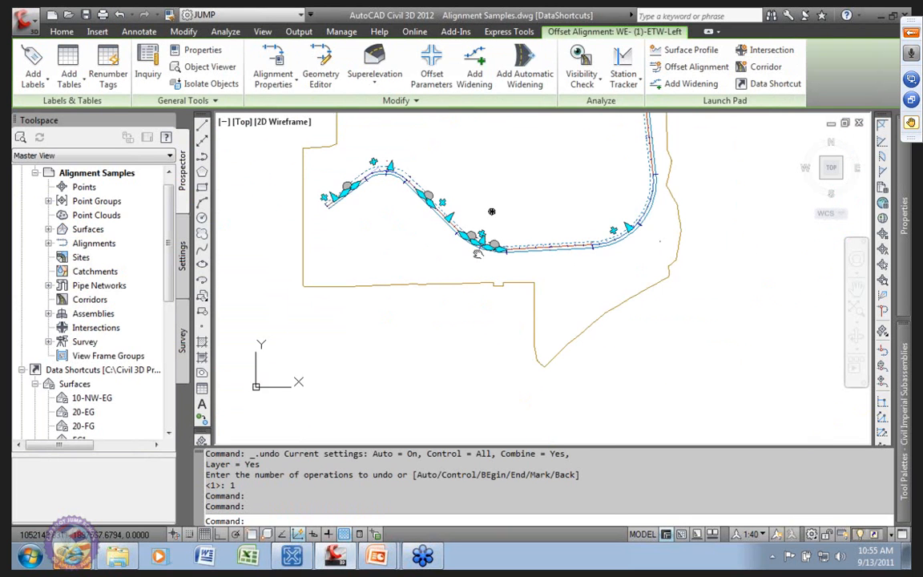
pyautogui.scroll(5, 490, 206)
pyautogui.scroll(3, 486, 266)
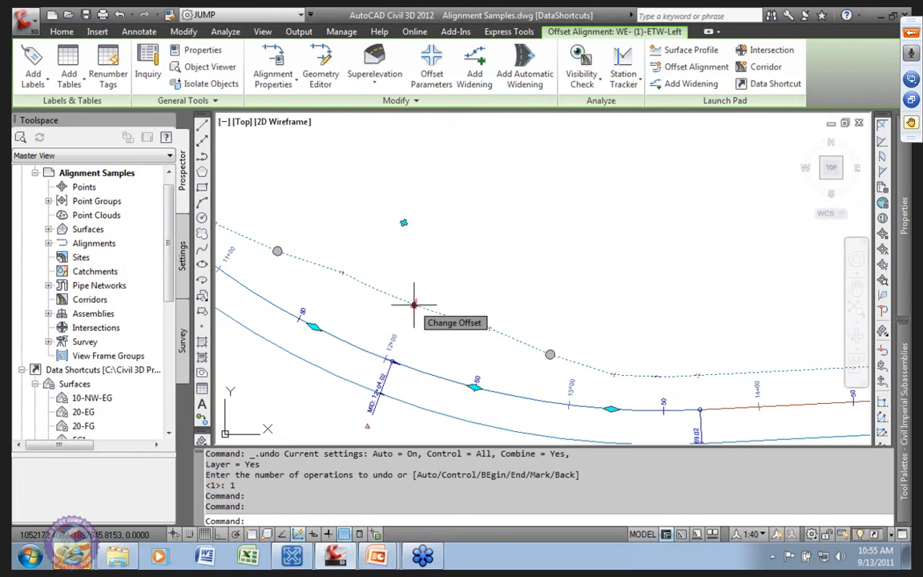
pyautogui.click(412, 303)
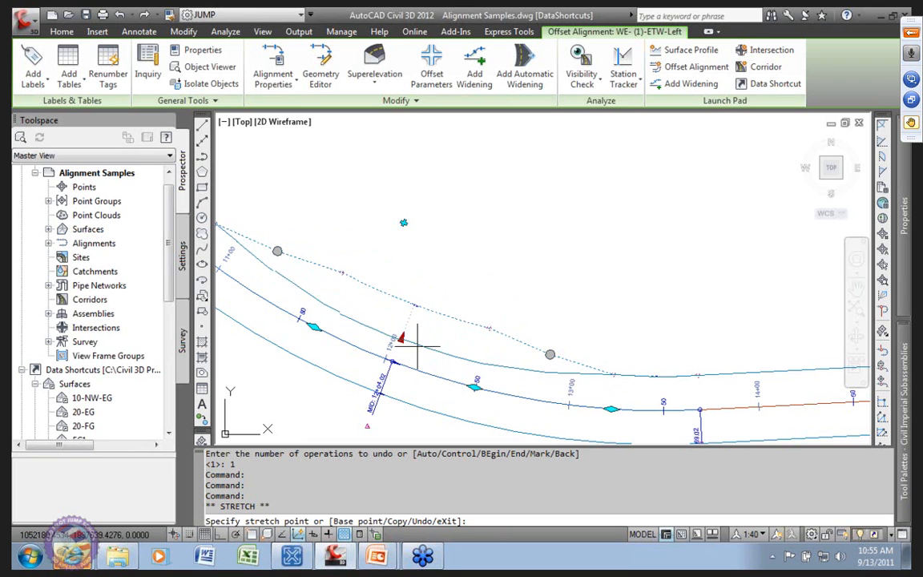
pyautogui.click(407, 331)
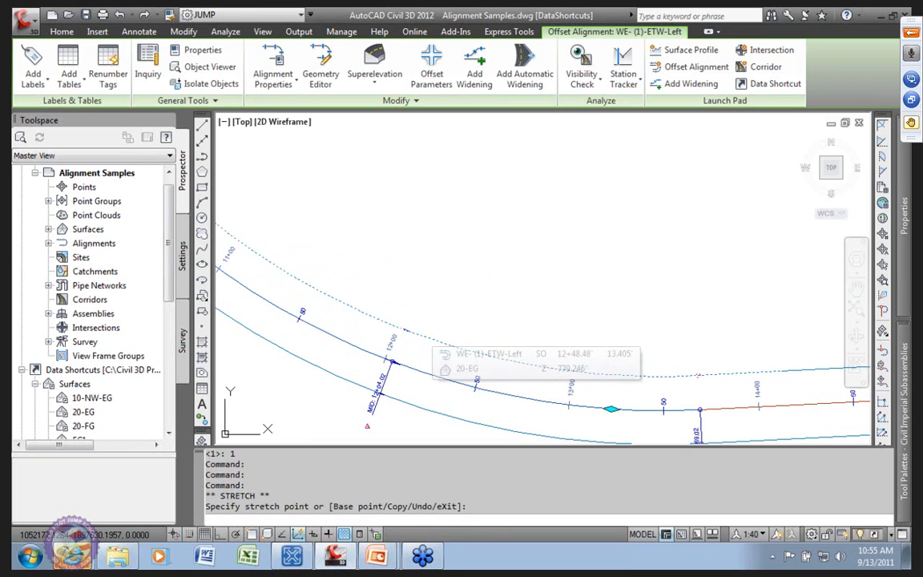
pyautogui.click(435, 80)
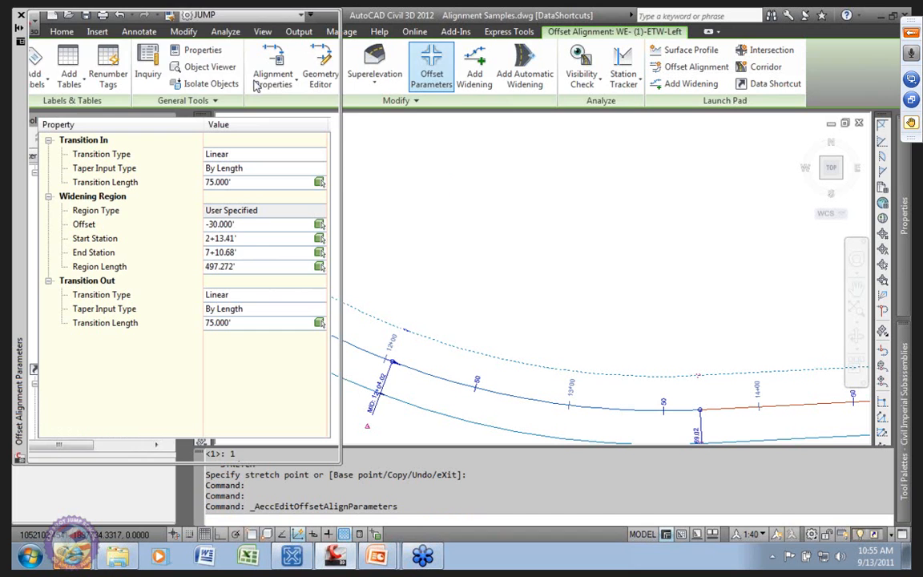
pyautogui.click(20, 15)
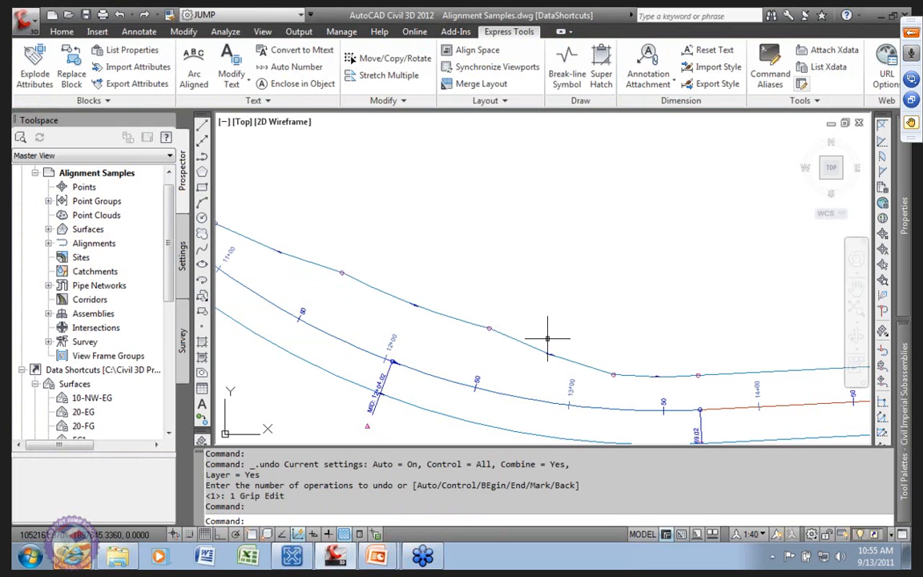
# Examine the offset alignments along the road and select WE- (1)-ETW-Left at the widened northwest curve.
pyautogui.scroll(-5, 545, 337)
pyautogui.moveTo(529, 340)
pyautogui.mouseDown(button='middle')
pyautogui.moveTo(380, 316)
pyautogui.moveTo(412, 319)
pyautogui.mouseUp(button='middle')
pyautogui.scroll(-5, 380, 319)
pyautogui.scroll(6, 406, 303)
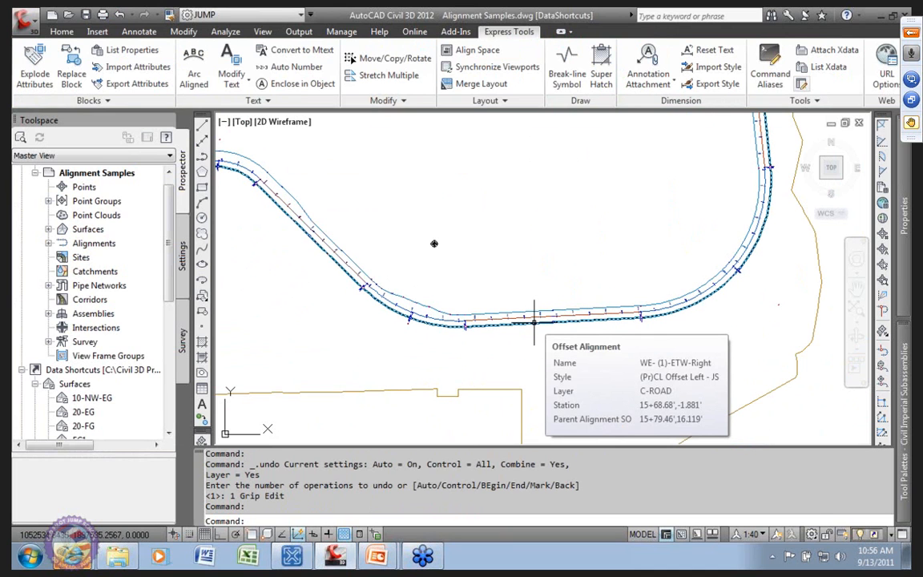
pyautogui.moveTo(425, 353)
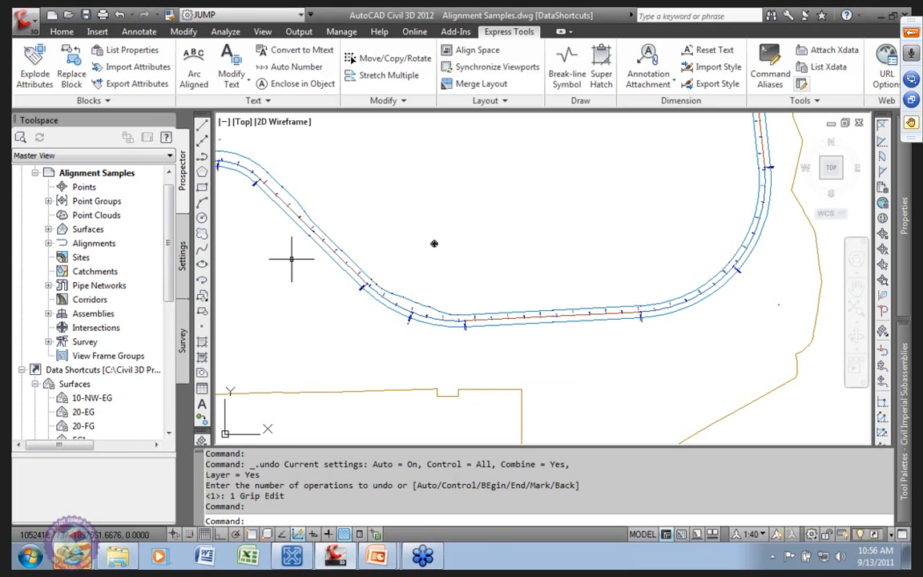
pyautogui.moveTo(299, 254); pyautogui.dragTo(438, 324, button='middle')
pyautogui.scroll(3, 340, 250)
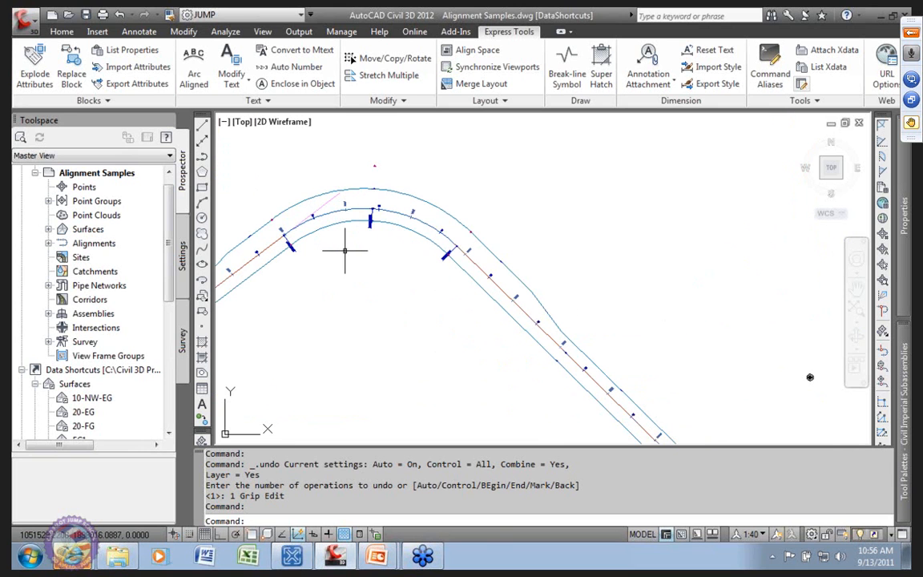
pyautogui.click(389, 190)
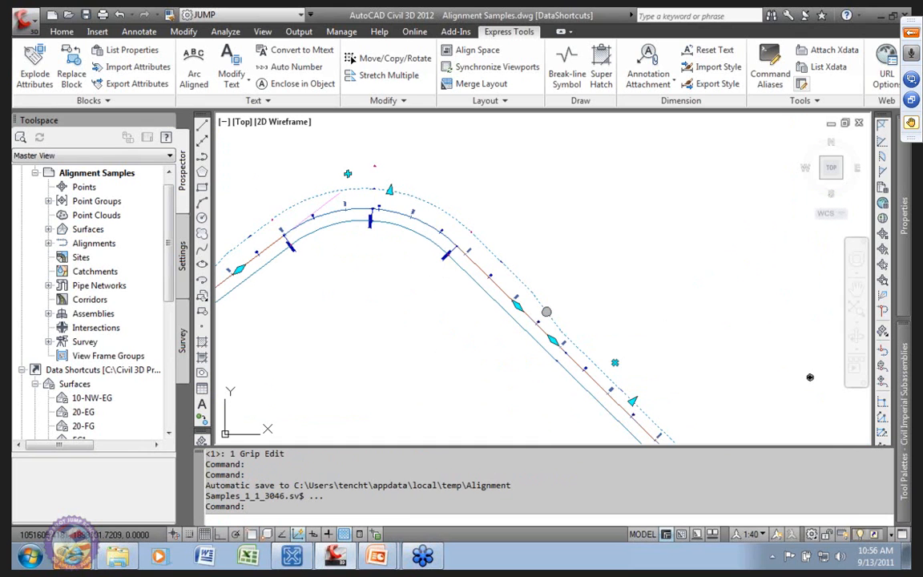
# Deselect the WE- (1)-ETW-Left offset alignment and save the drawing.
pyautogui.moveTo(422, 288); pyautogui.dragTo(453, 282, button='middle')
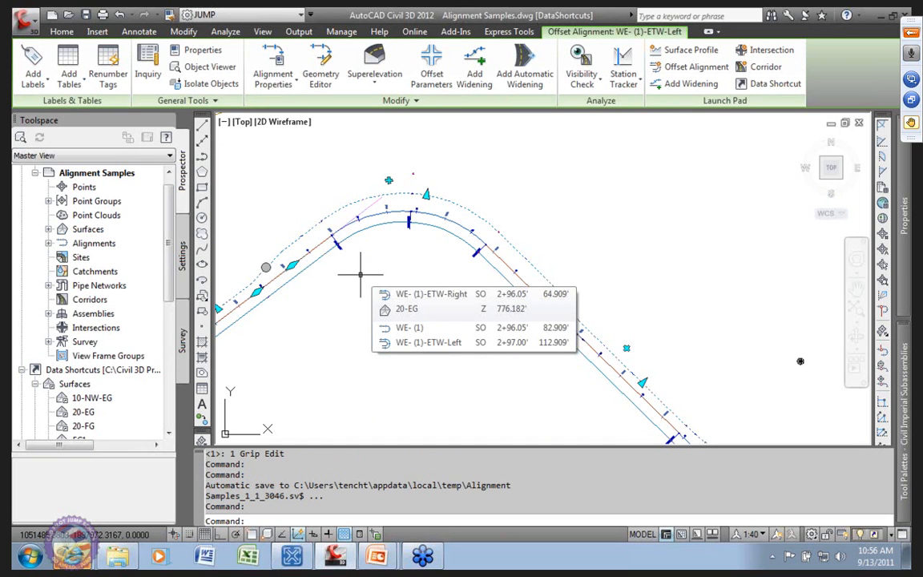
pyautogui.doubleClick(280, 179)
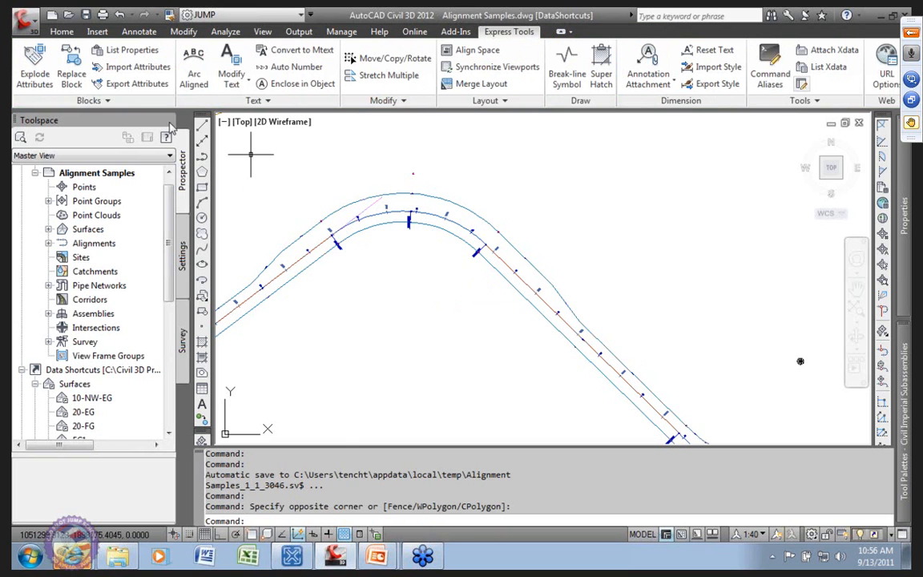
pyautogui.click(85, 15)
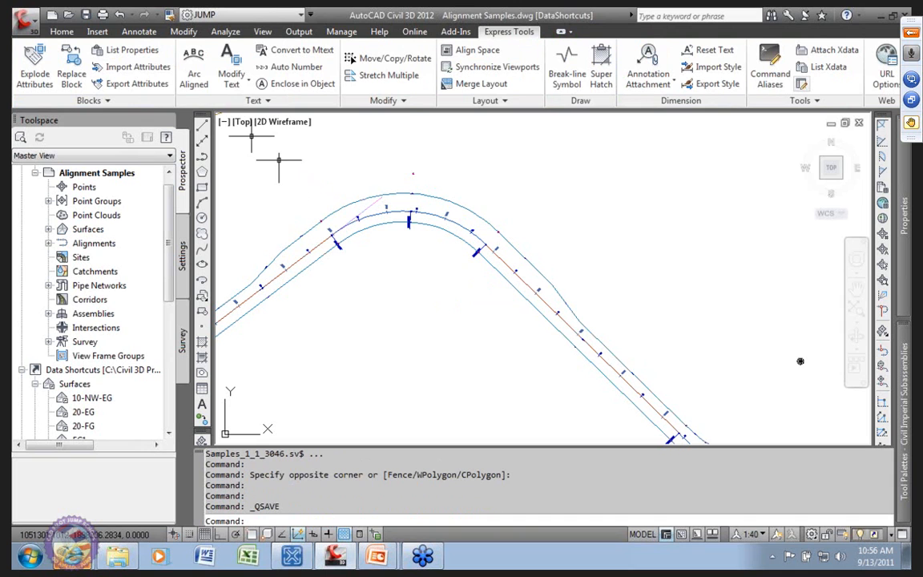
# Review the centerline and offset alignments available for data shortcuts and cancel without creating any.
pyautogui.click(342, 31)
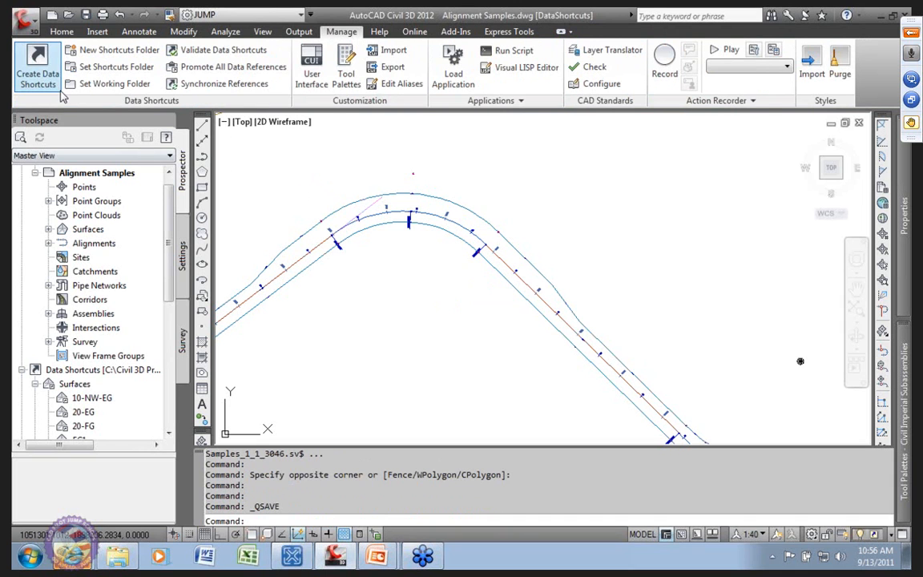
pyautogui.click(38, 68)
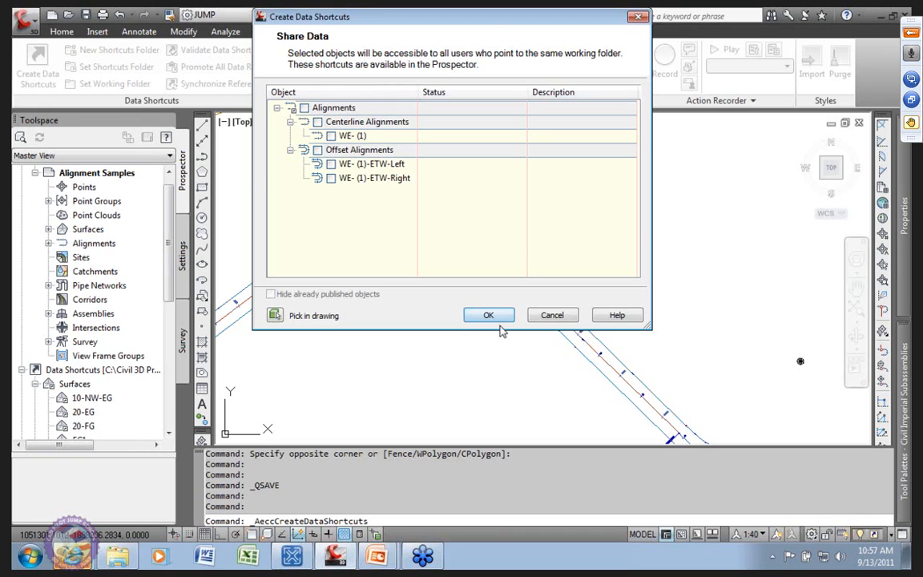
pyautogui.click(553, 314)
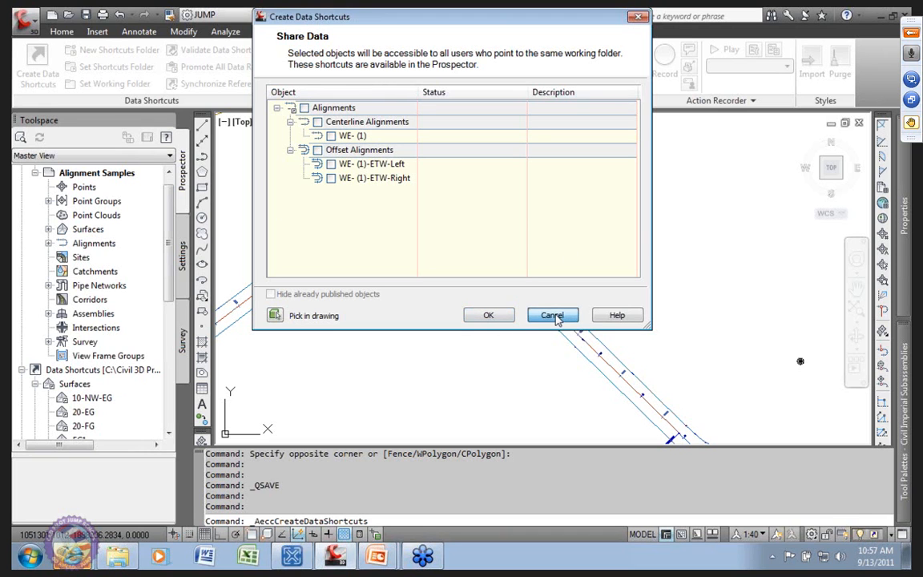
pyautogui.scroll(-3, 668, 349)
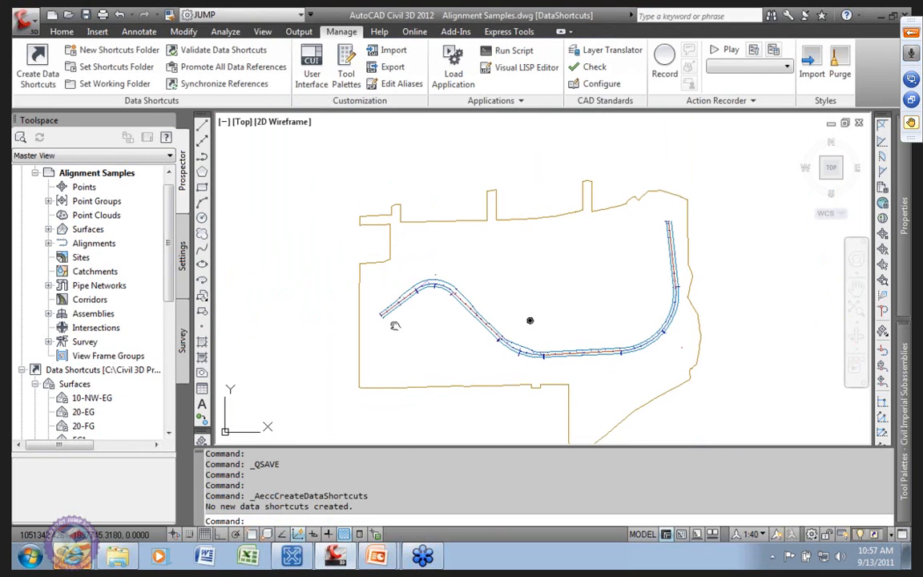
pyautogui.scroll(-3, 395, 326)
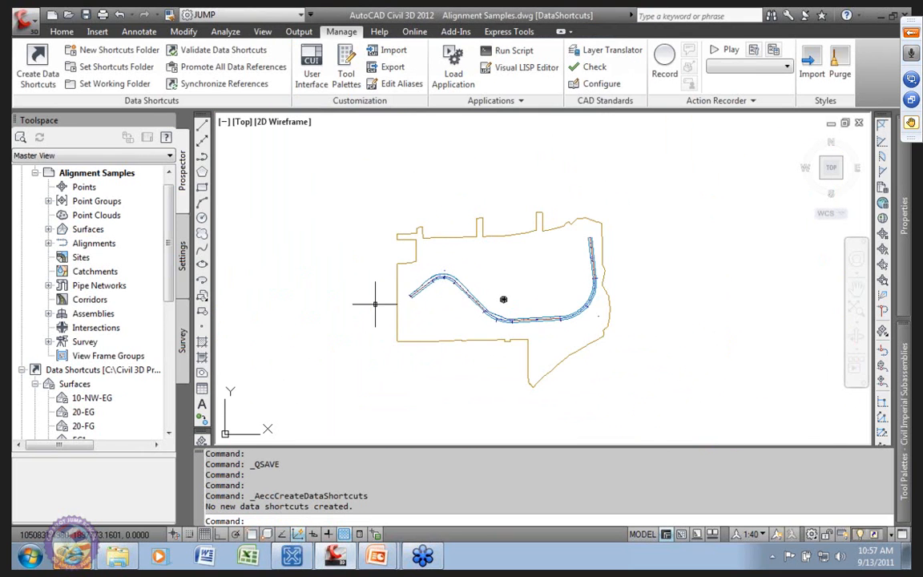
pyautogui.scroll(5, 408, 312)
pyautogui.hotkey('alt', 'Tab')
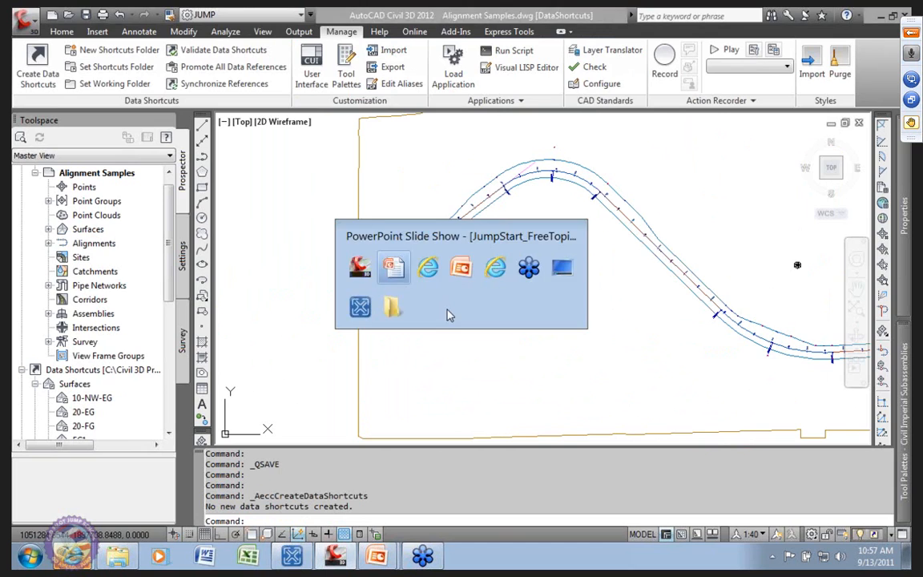
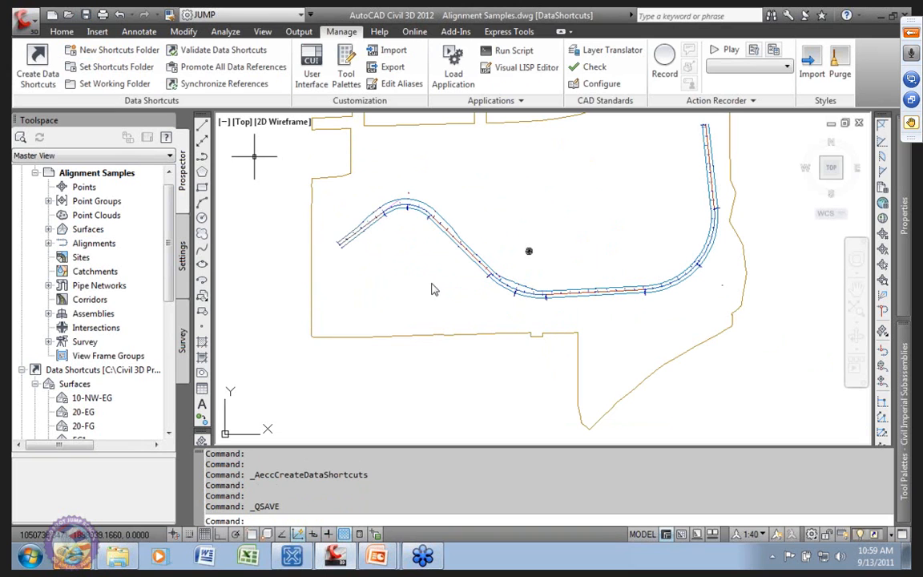
# Create data shortcuts for all alignments: WE- (1), WE- (1)-ETW-Right and WE- (1)-ETW-Left.
pyautogui.click(38, 59)
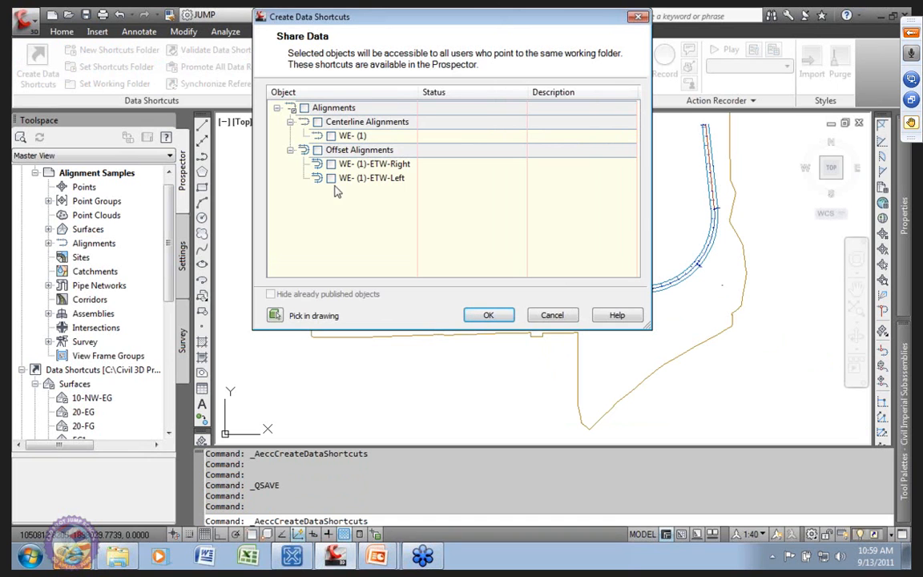
pyautogui.click(304, 107)
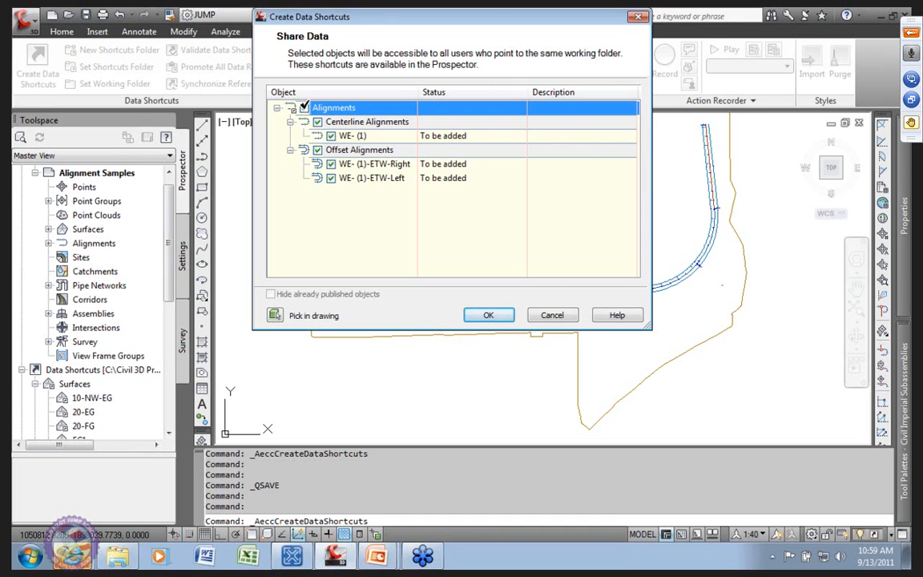
pyautogui.click(490, 317)
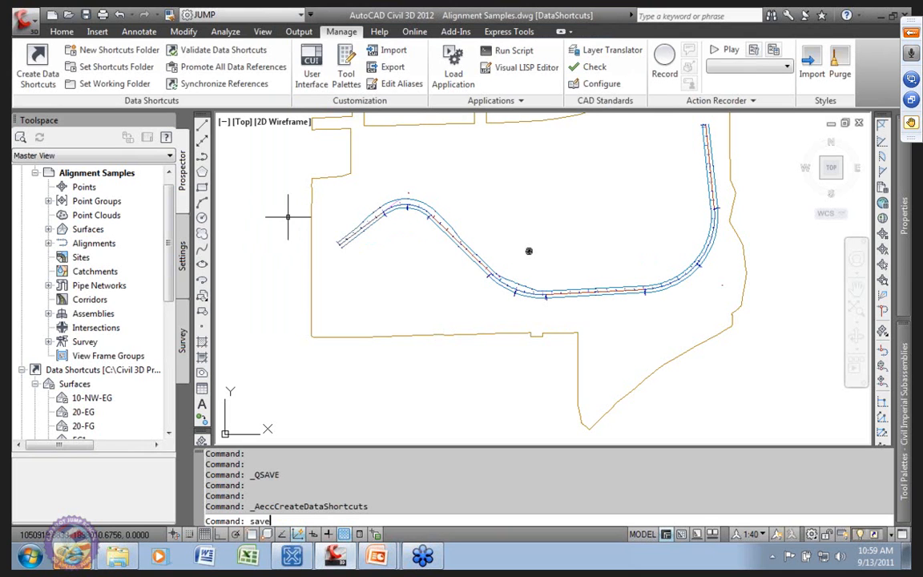
# Save the drawing over the existing Alignment Samples.dwg and close it.
pyautogui.press('Return')
pyautogui.press('Return')
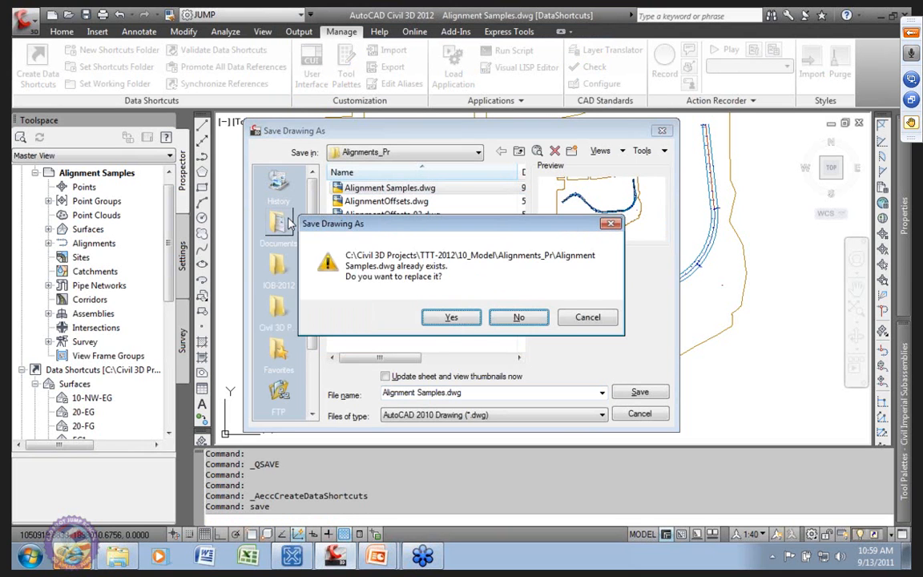
pyautogui.press('y')
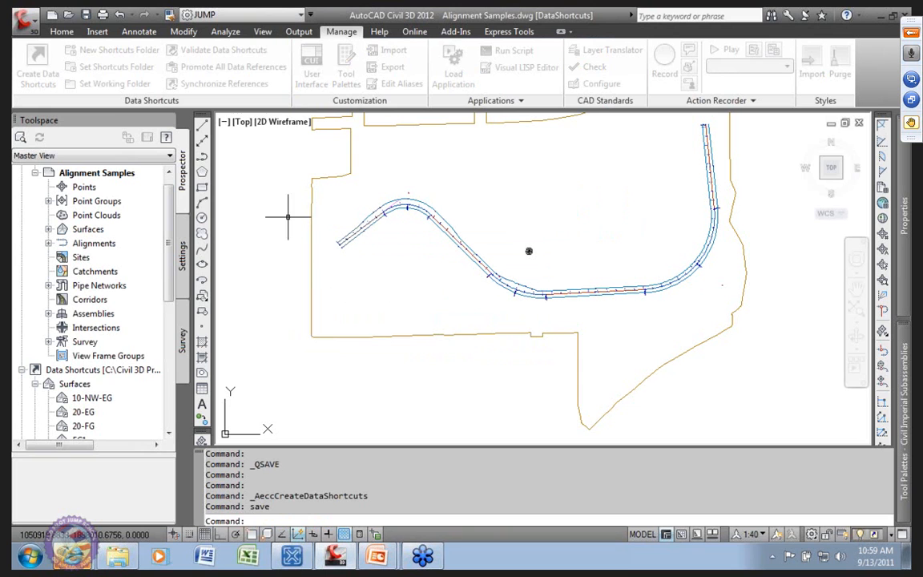
pyautogui.rightClick(90, 176)
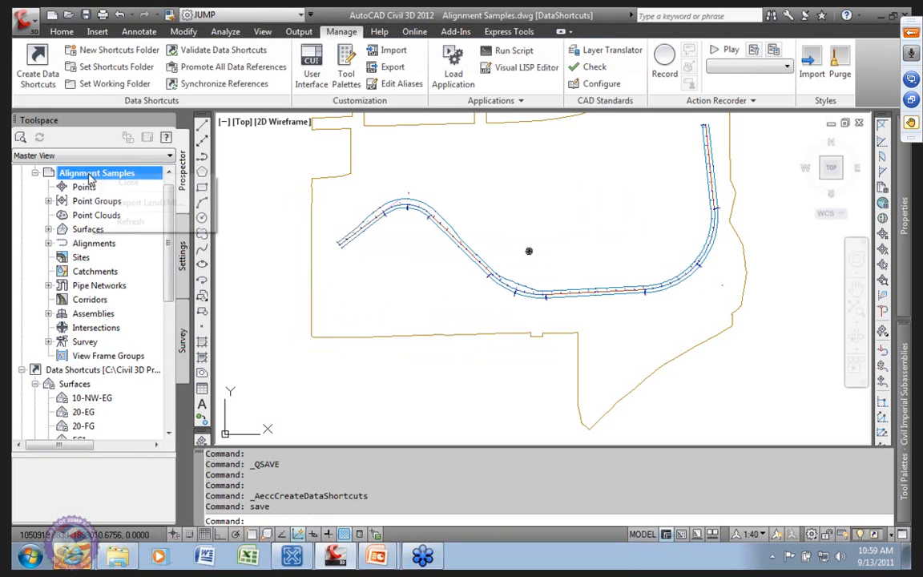
pyautogui.click(124, 183)
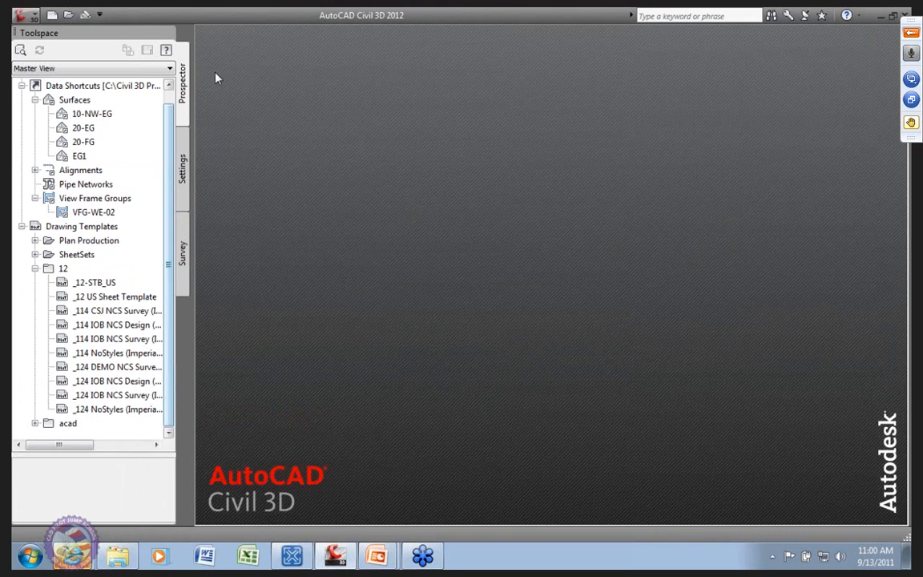
# Locate the WE- (1) shortcut among the Centerline Alignments data shortcuts.
pyautogui.click(35, 170)
pyautogui.click(48, 183)
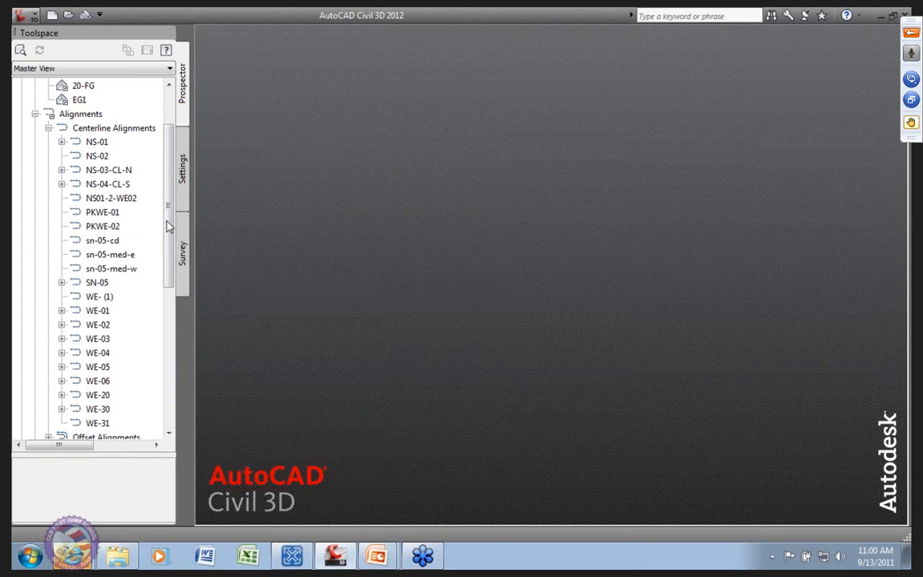
pyautogui.moveTo(168, 243); pyautogui.dragTo(169, 249)
pyautogui.click(92, 268)
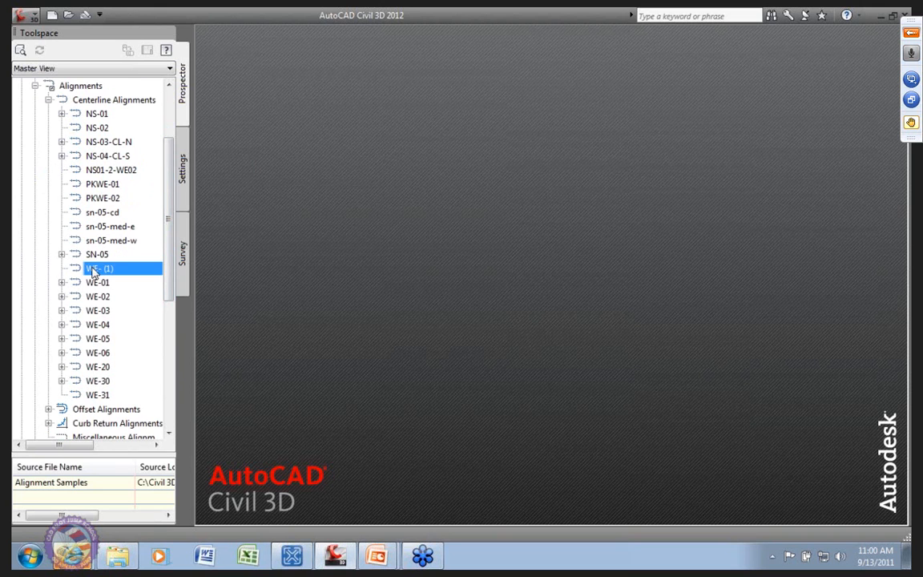
# Locate the WE- (1)-ETW-Left and WE- (1)-ETW-Right shortcuts among the Offset Alignments data shortcuts.
pyautogui.click(49, 409)
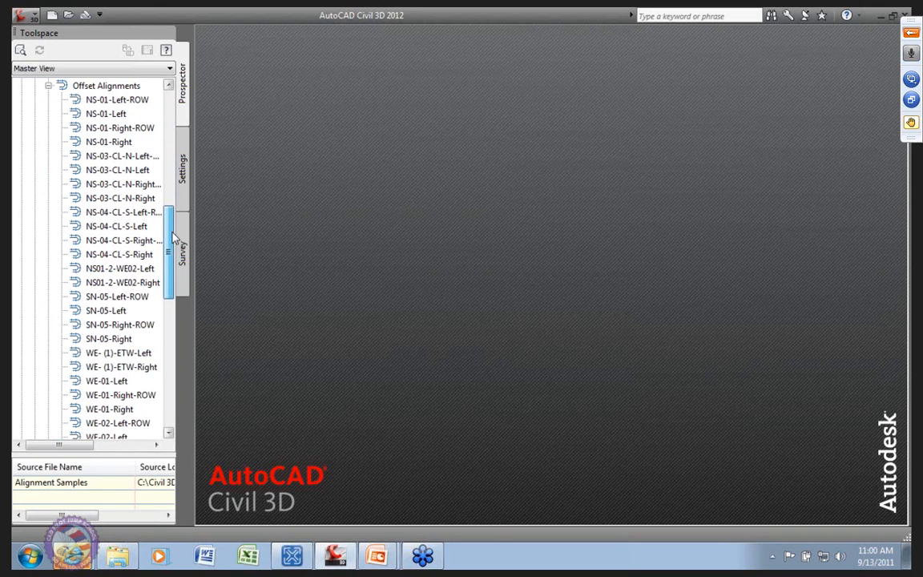
pyautogui.scroll(-1, 171, 241)
pyautogui.scroll(-1, 171, 241)
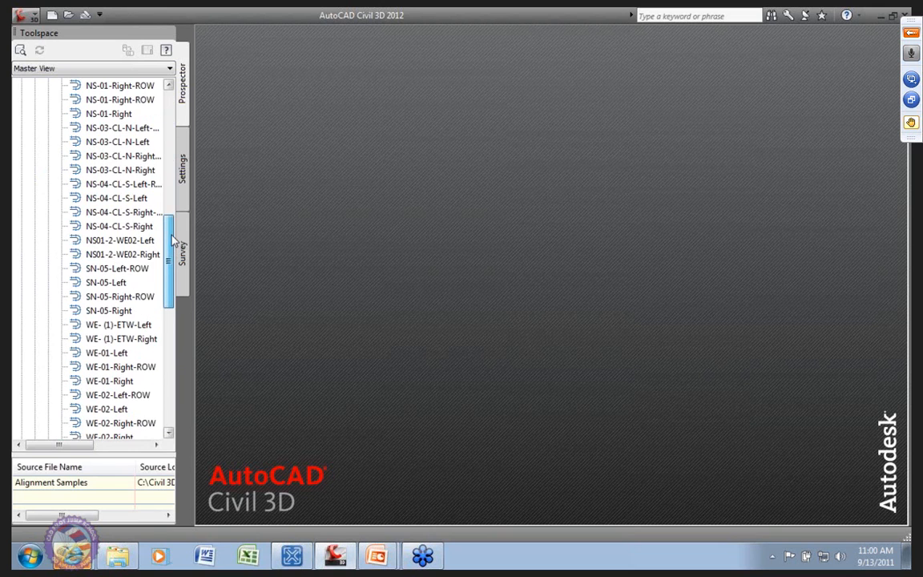
pyautogui.scroll(1, 171, 237)
pyautogui.moveTo(172, 233); pyautogui.dragTo(172, 256)
pyautogui.click(105, 284)
pyautogui.click(108, 298)
pyautogui.scroll(13, 152, 200)
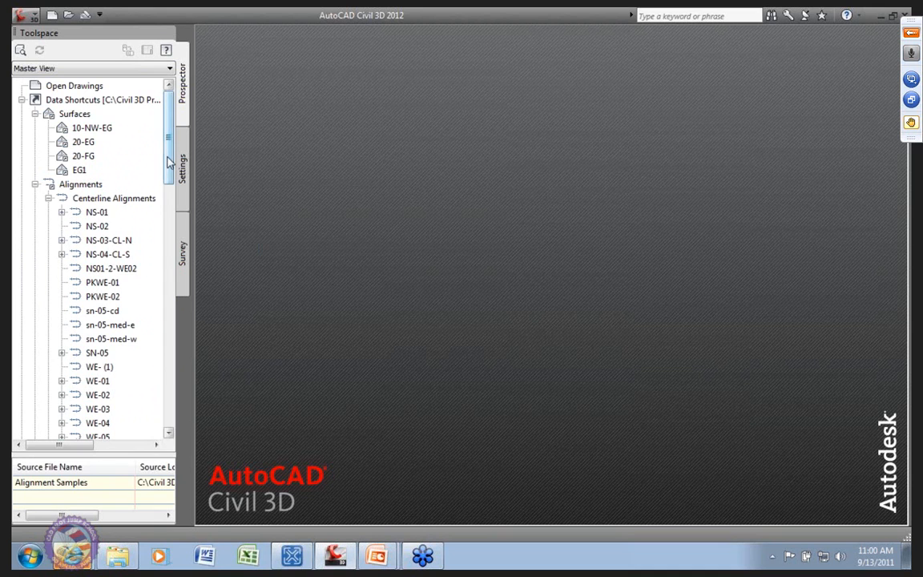
# Create a new drawing from the _124 NoStyles drawing template in the 12 template folder.
pyautogui.scroll(-1, 169, 124)
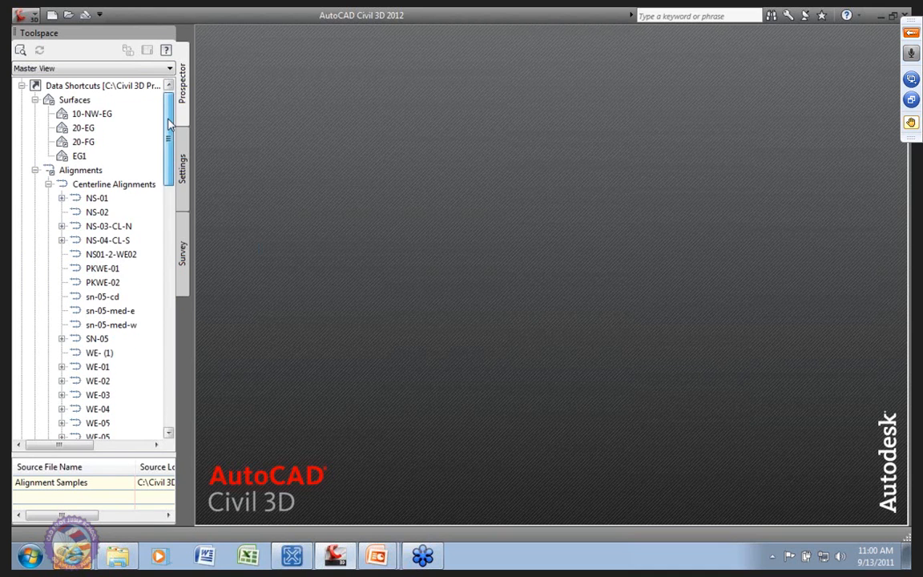
pyautogui.scroll(-7, 159, 354)
pyautogui.scroll(-10, 96, 289)
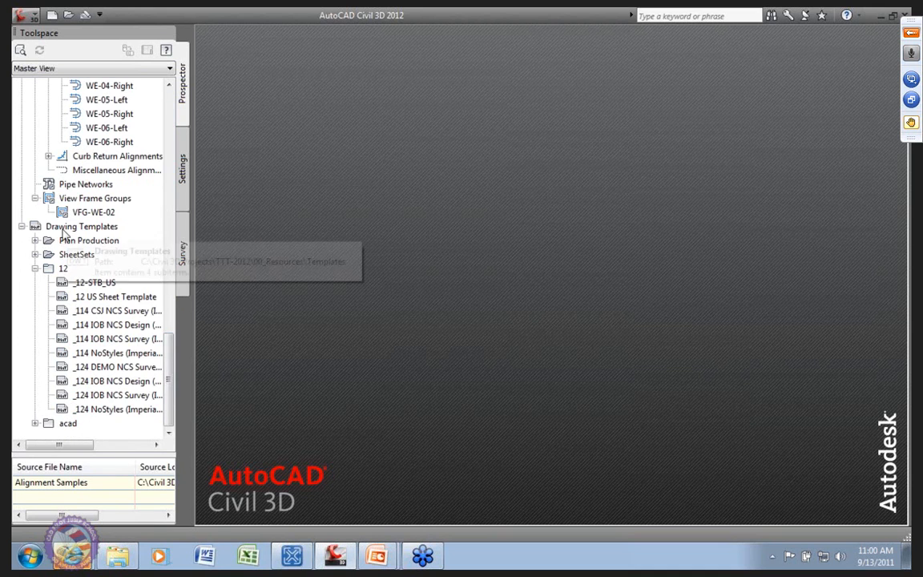
pyautogui.rightClick(73, 227)
pyautogui.click(112, 297)
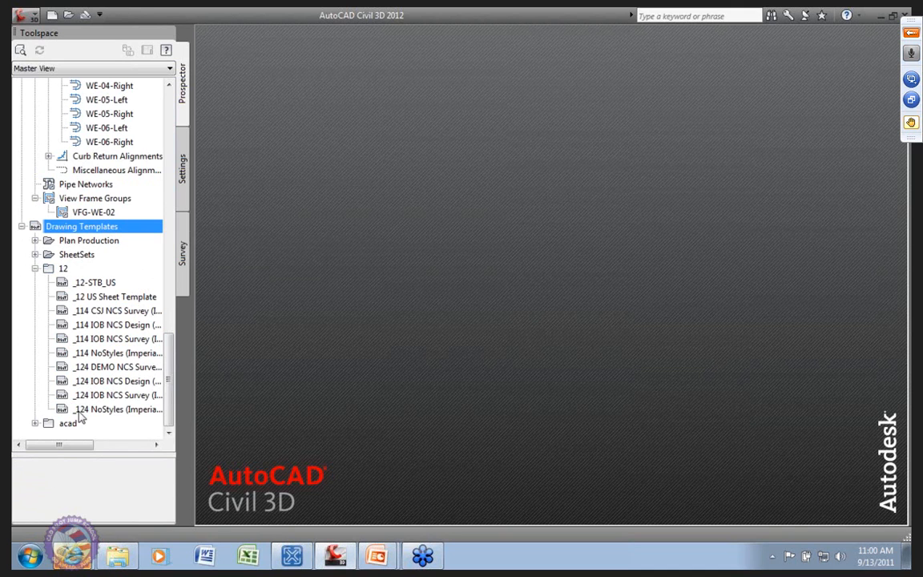
pyautogui.click(113, 412)
pyautogui.rightClick(133, 416)
pyautogui.click(196, 420)
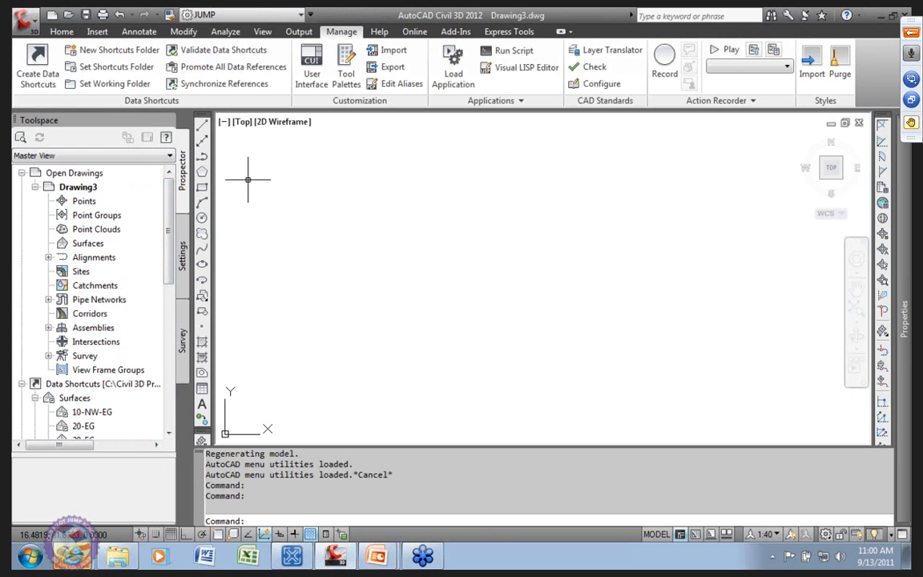
# Set the new drawing's coordinate system code to il83-ef in its drawing settings and apply it.
pyautogui.click(183, 258)
pyautogui.rightClick(64, 173)
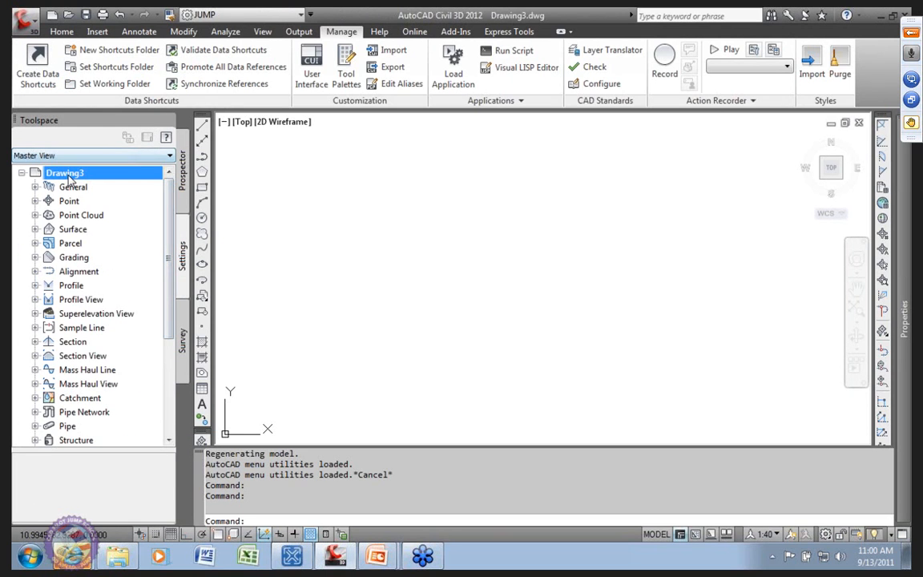
pyautogui.click(128, 181)
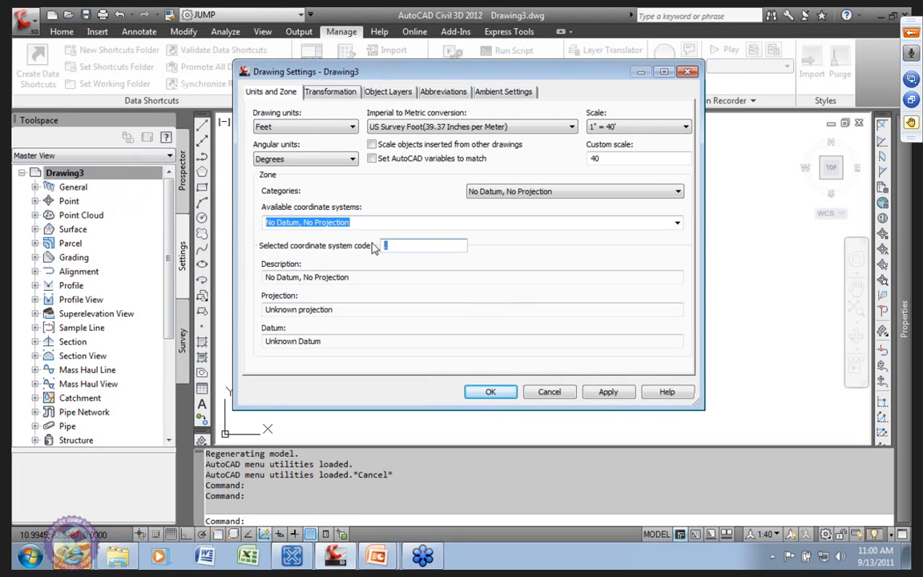
pyautogui.write('il')
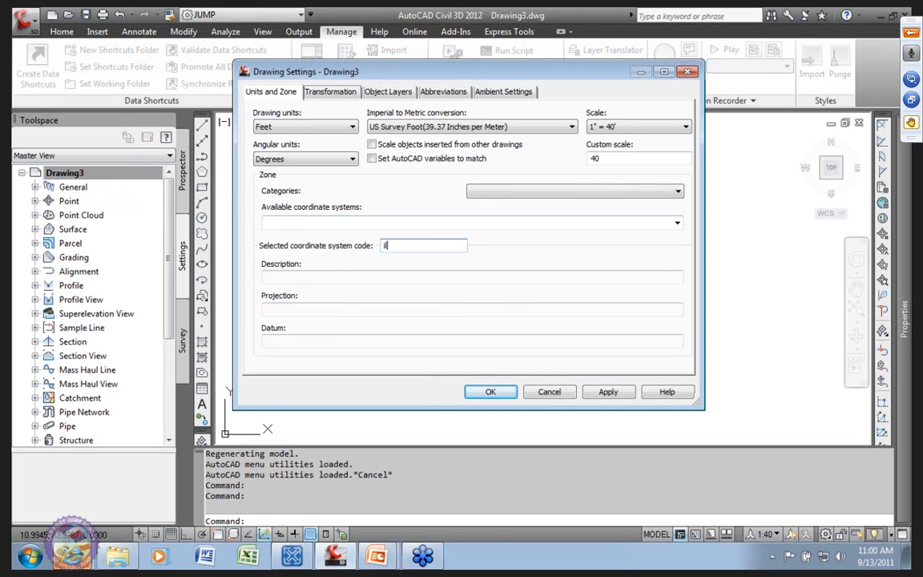
pyautogui.write('83-ef')
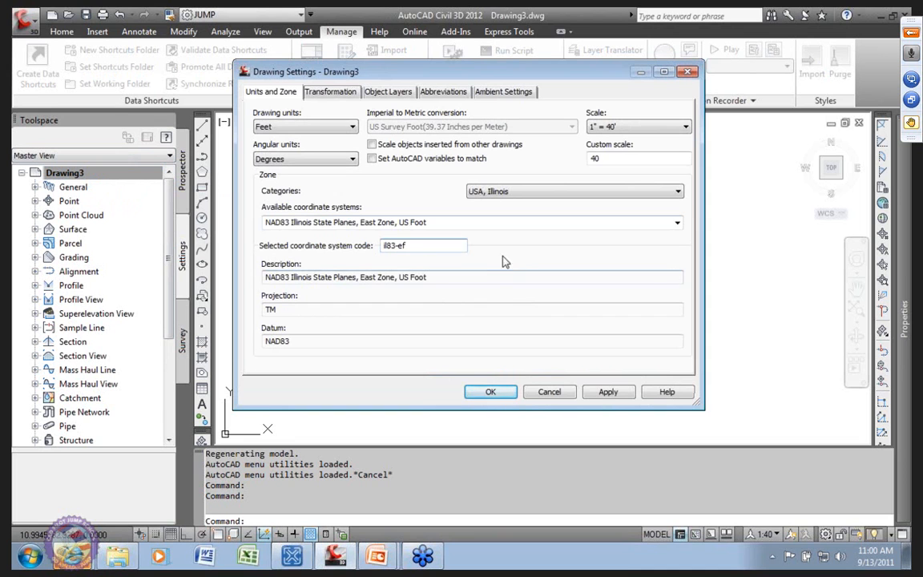
pyautogui.click(606, 391)
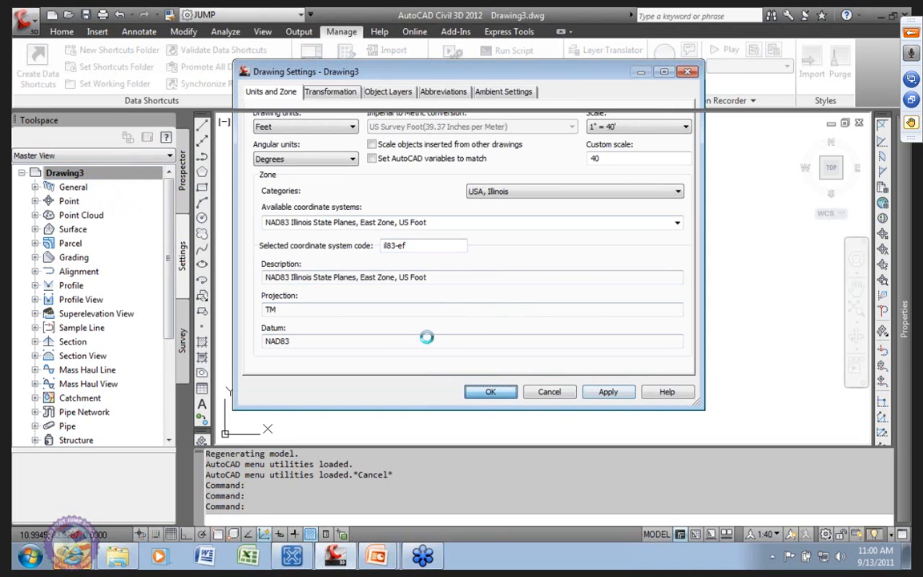
pyautogui.press('Return')
# Save the new drawing as WE-Shared.dwg in the Alignments_Ref folder of the TTT-2012 project.
pyautogui.write('save')
pyautogui.press('Return')
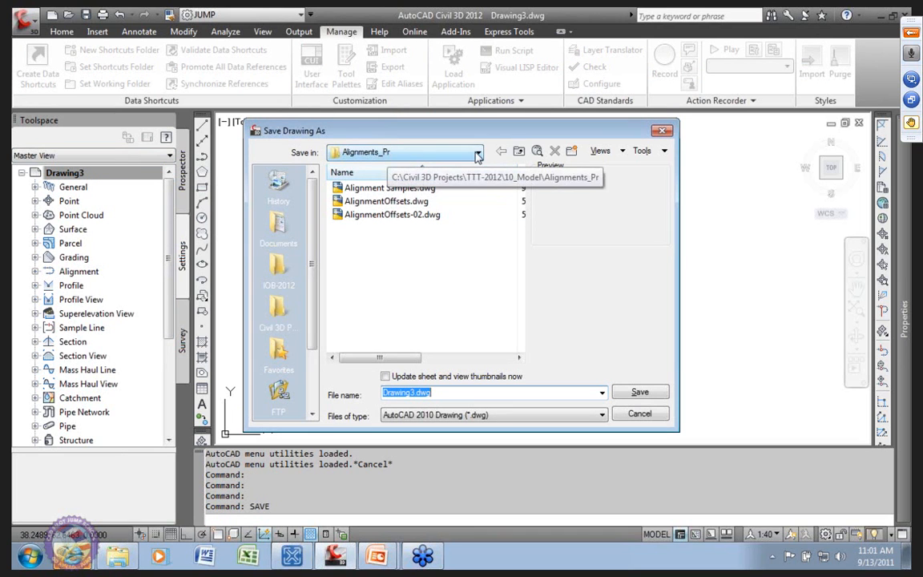
pyautogui.click(477, 153)
pyautogui.click(427, 223)
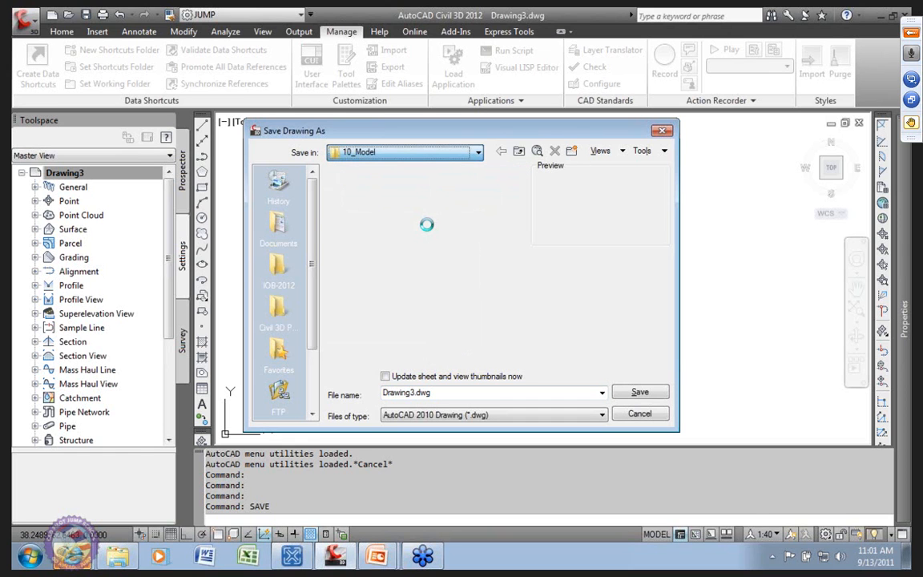
pyautogui.click(519, 152)
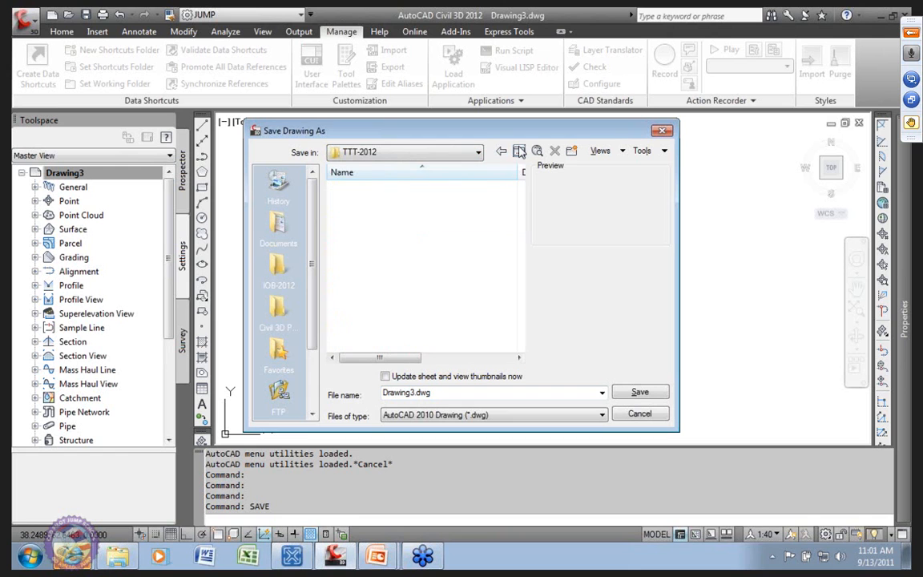
pyautogui.doubleClick(370, 193)
pyautogui.doubleClick(373, 201)
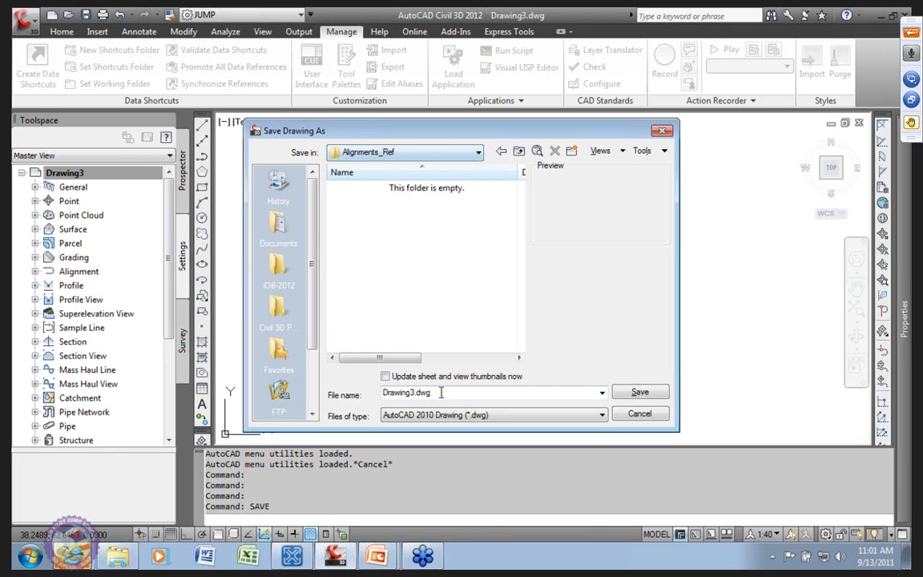
pyautogui.moveTo(420, 392); pyautogui.dragTo(382, 392)
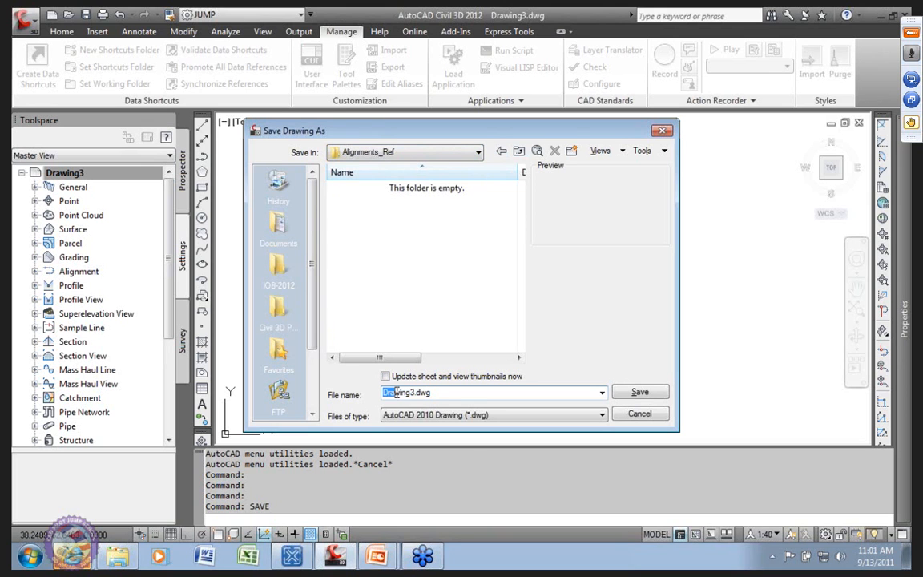
pyautogui.write('WE-Shared')
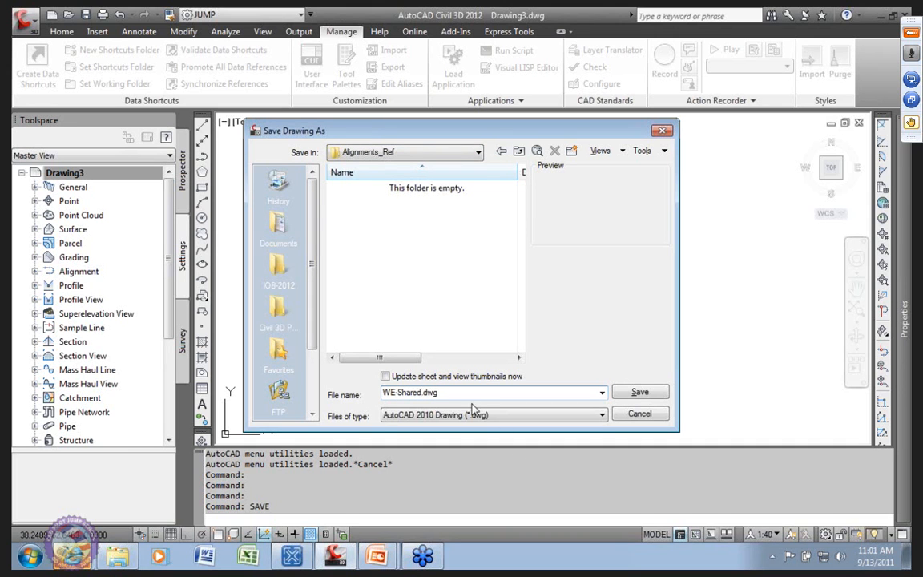
pyautogui.click(640, 391)
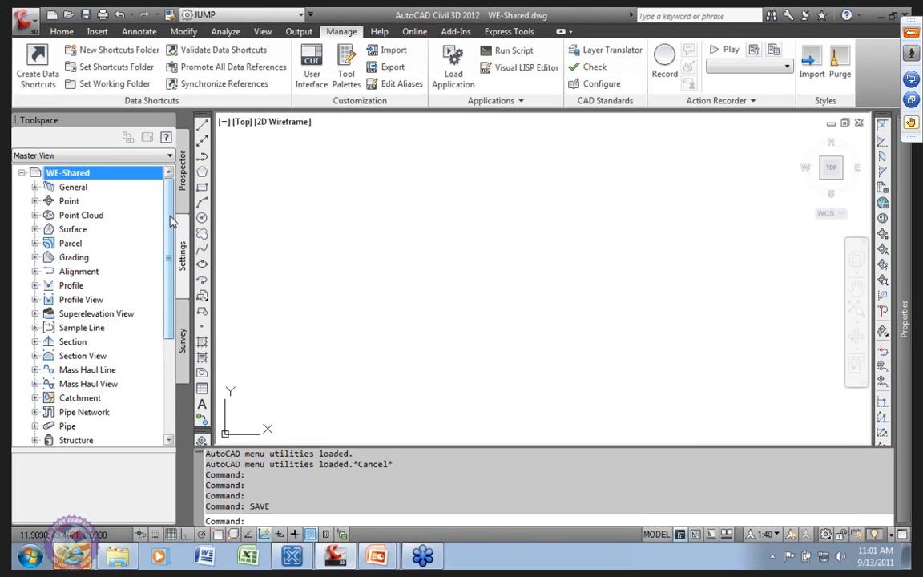
# Create a reference to the WE- (1) centerline alignment shortcut with the Standard alignment style and Standard label set.
pyautogui.moveTo(171, 222); pyautogui.dragTo(166, 385)
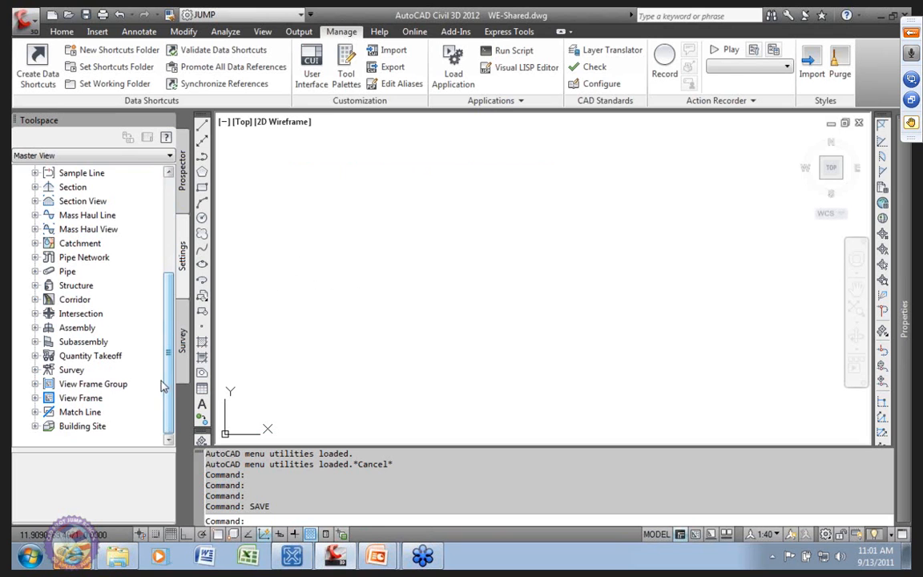
pyautogui.click(177, 169)
pyautogui.moveTo(170, 258); pyautogui.dragTo(169, 321)
pyautogui.click(48, 270)
pyautogui.click(96, 271)
pyautogui.rightClick(102, 272)
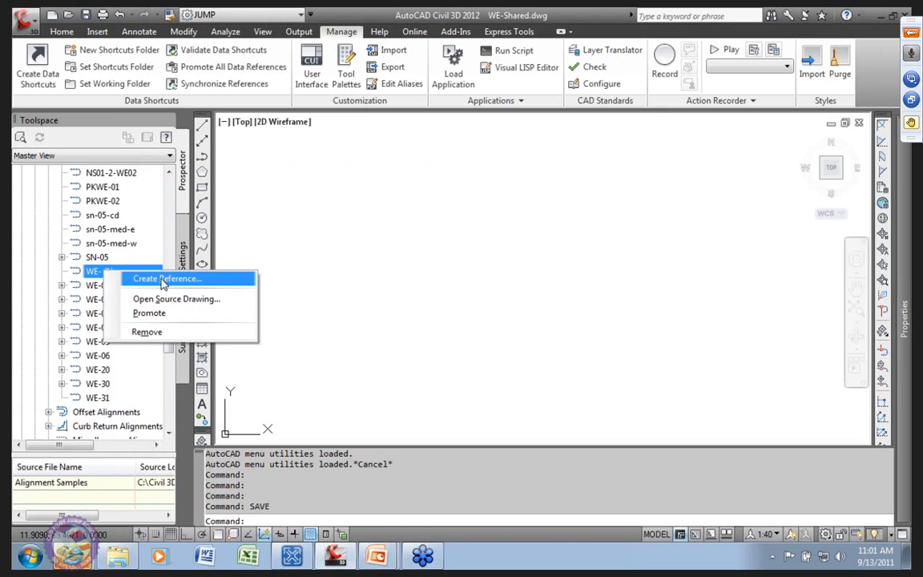
pyautogui.click(152, 313)
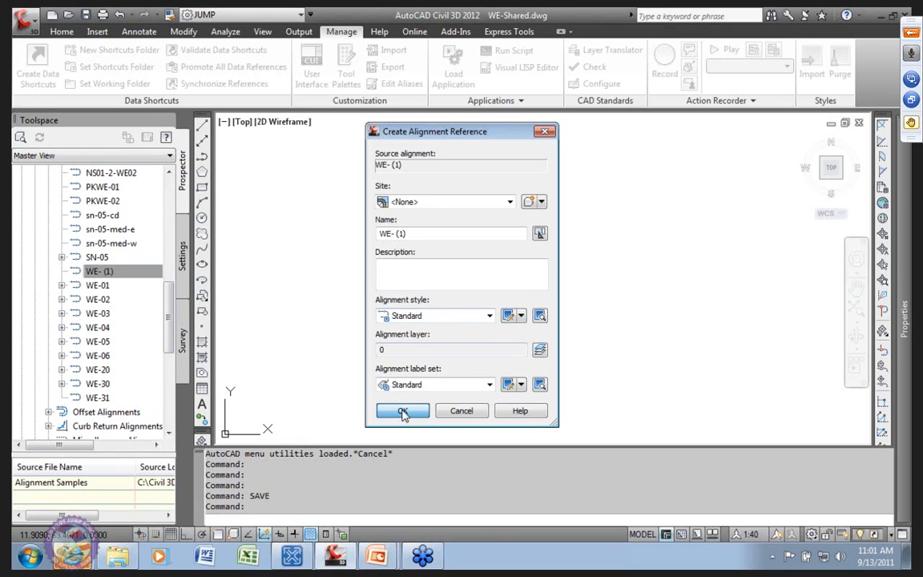
pyautogui.click(403, 411)
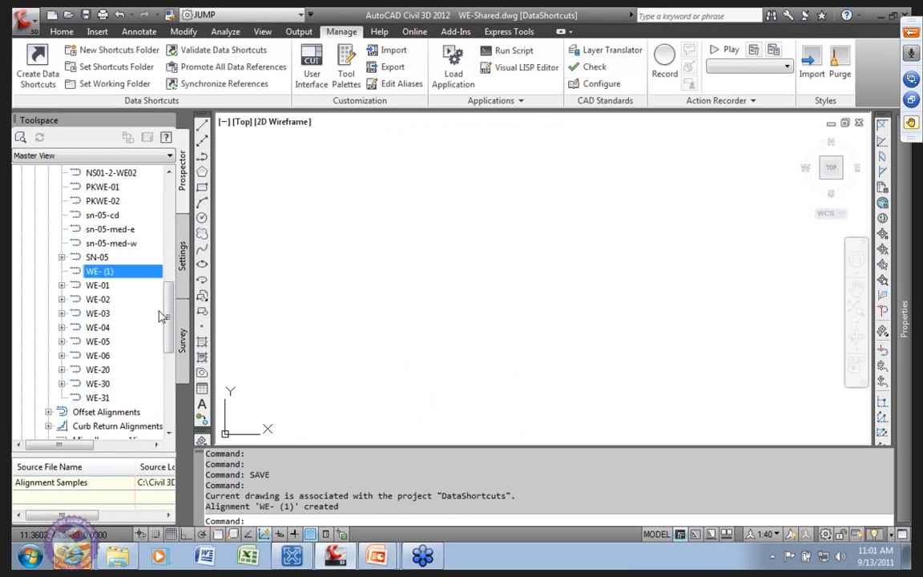
# Create references to the WE- (1)-ETW-Left and WE- (1)-ETW-Right offset alignment shortcuts.
pyautogui.scroll(-2, 104, 321)
pyautogui.click(49, 324)
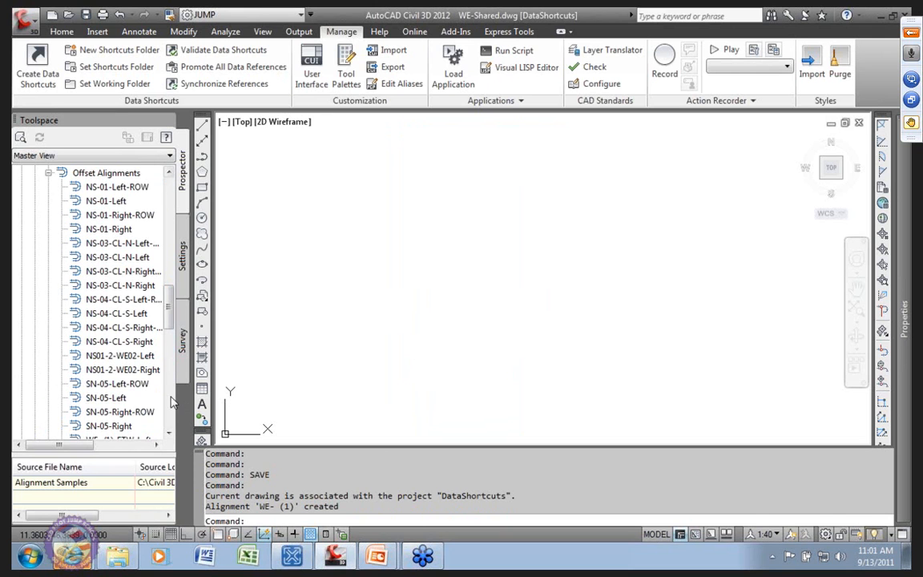
pyautogui.moveTo(170, 308); pyautogui.dragTo(172, 336)
pyautogui.scroll(-1, 172, 337)
pyautogui.rightClick(110, 315)
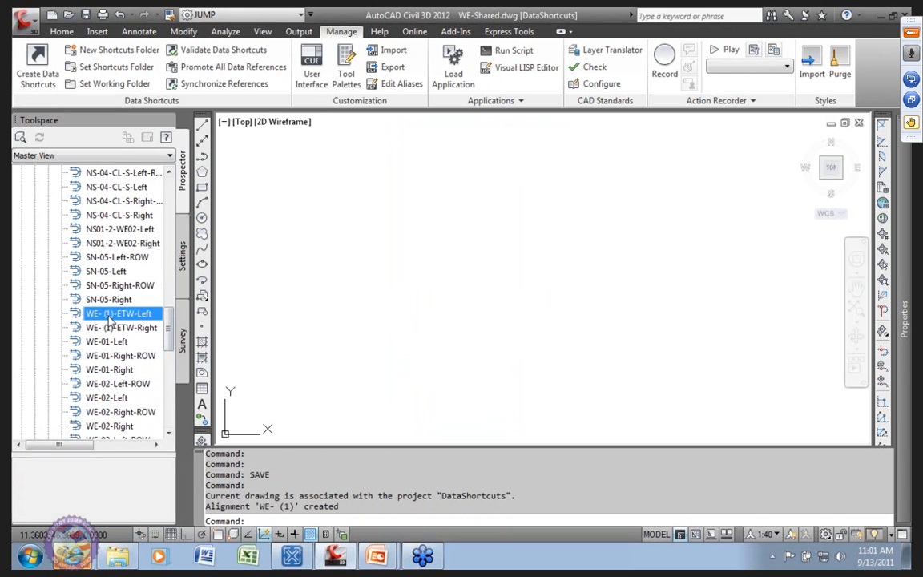
pyautogui.click(172, 323)
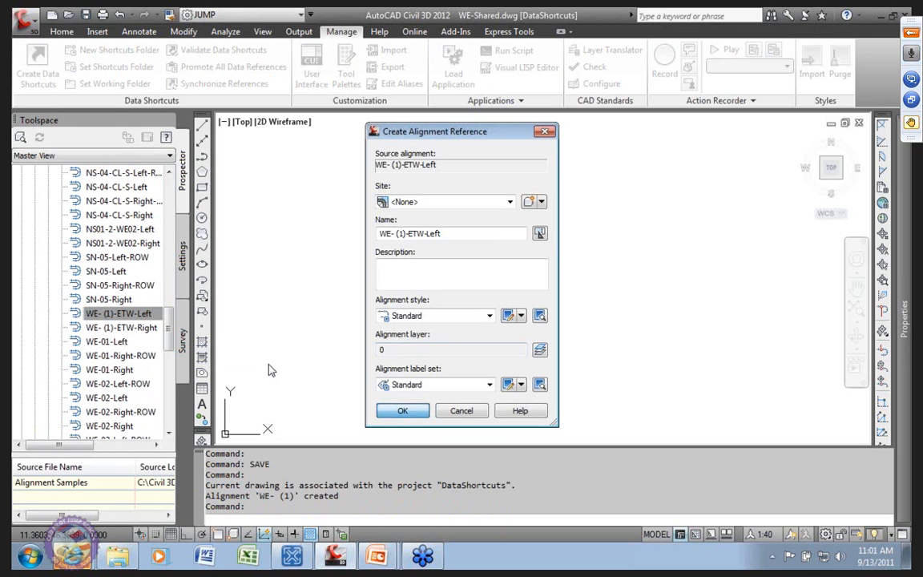
pyautogui.press('Return')
pyautogui.rightClick(137, 328)
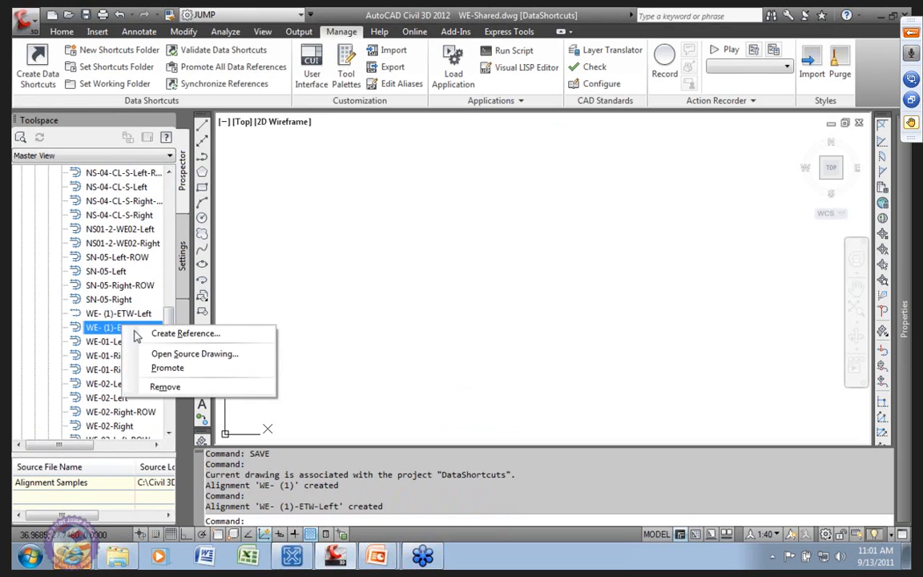
pyautogui.click(170, 369)
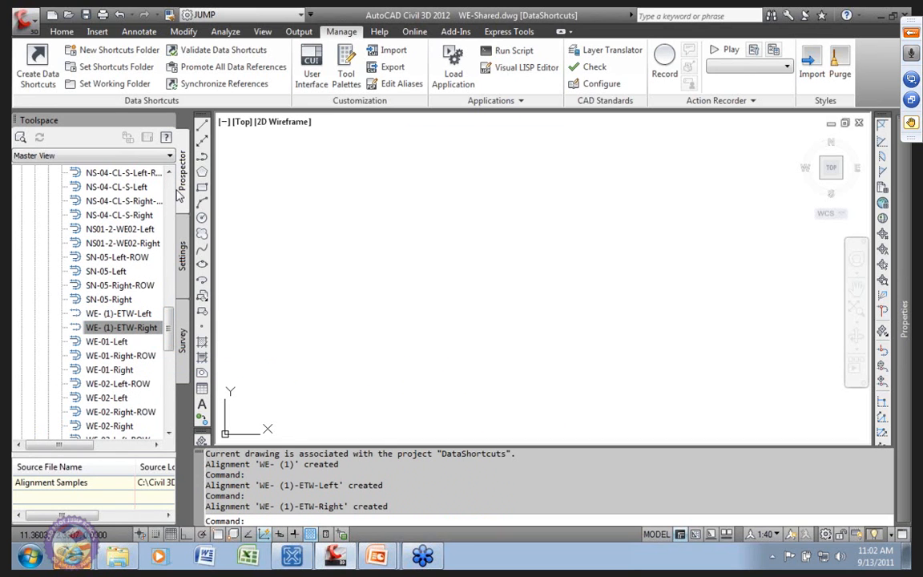
# Zoom the drawing to the referenced WE- (1) alignment listed among WE-Shared's centerline alignments.
pyautogui.scroll(10, 94, 245)
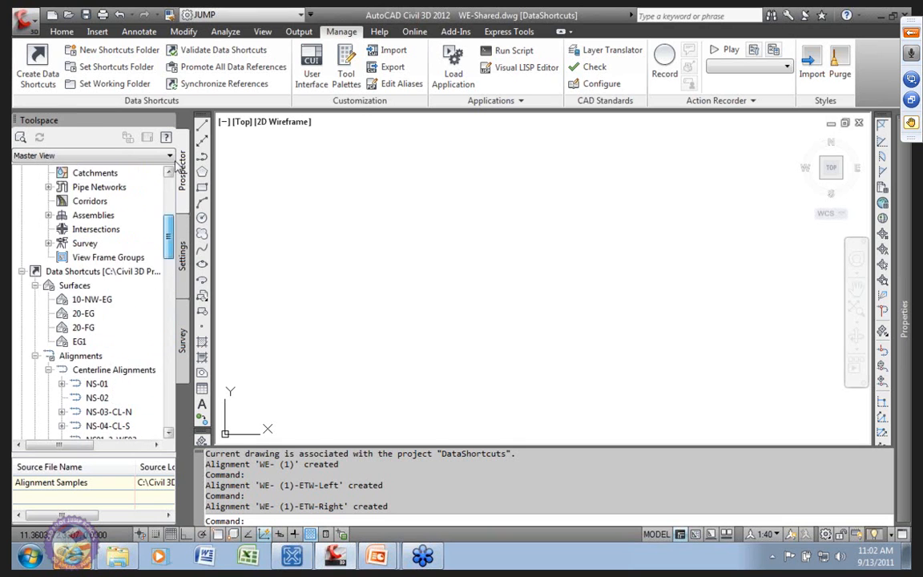
pyautogui.click(48, 257)
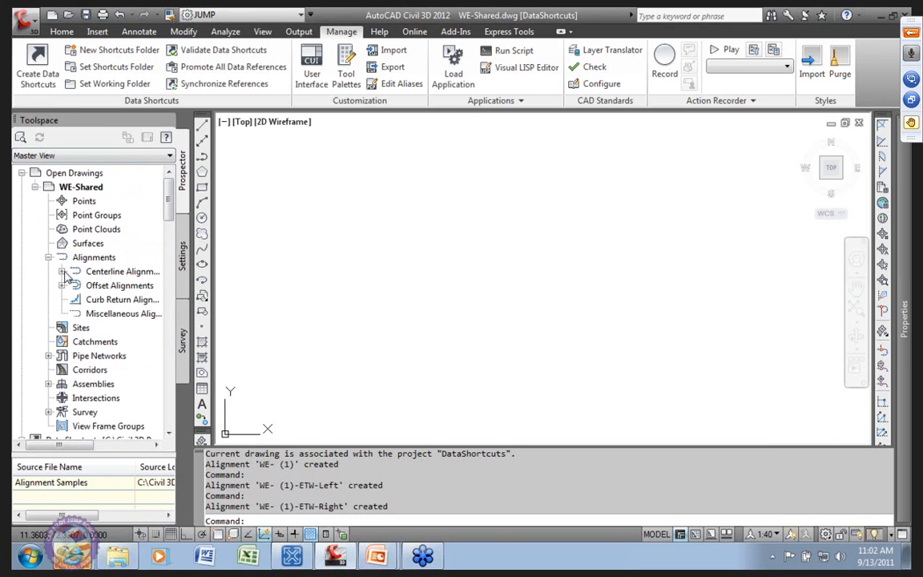
pyautogui.click(61, 272)
pyautogui.rightClick(112, 286)
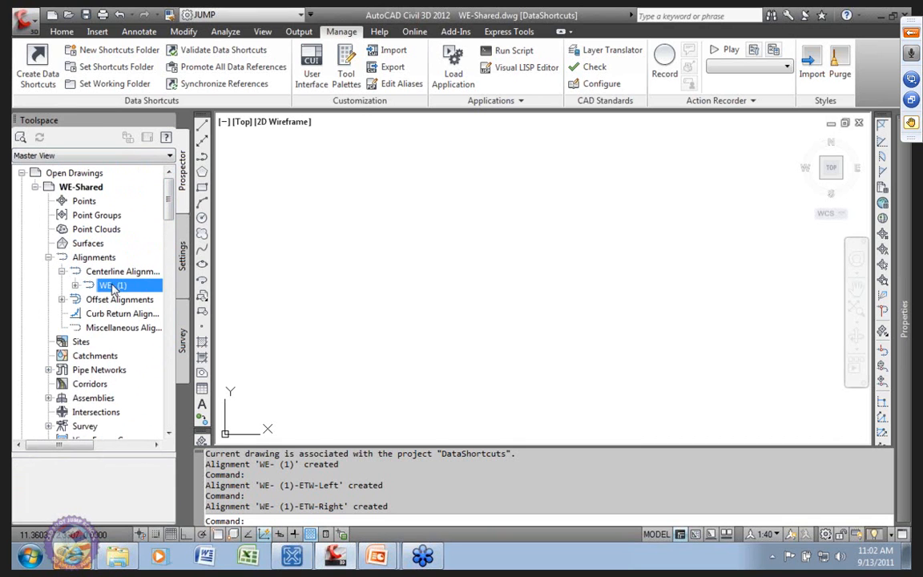
pyautogui.click(177, 413)
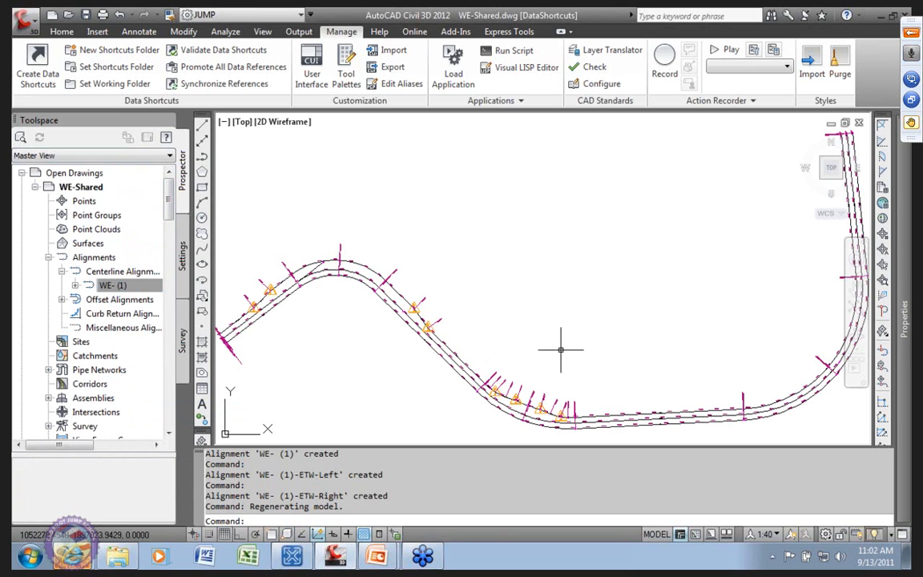
pyautogui.moveTo(494, 325)
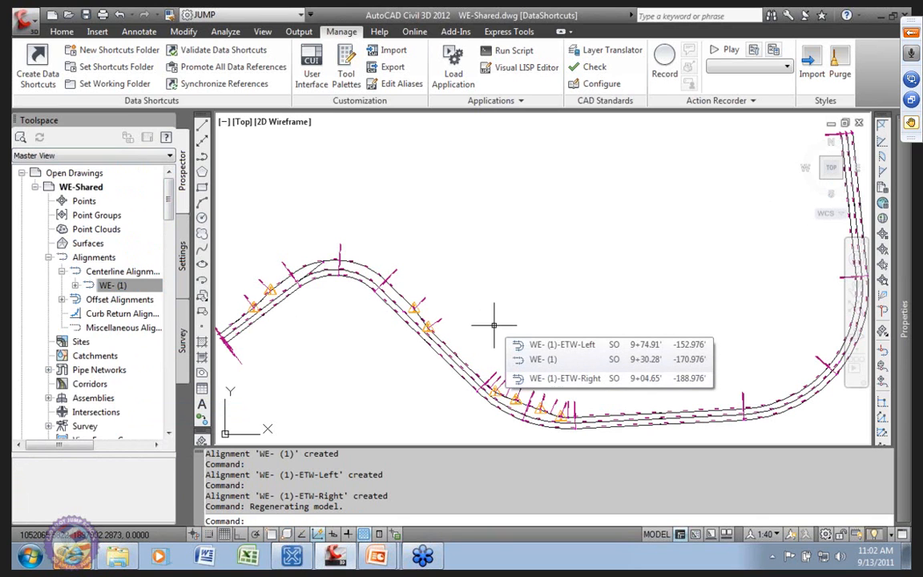
pyautogui.click(48, 257)
pyautogui.moveTo(366, 280)
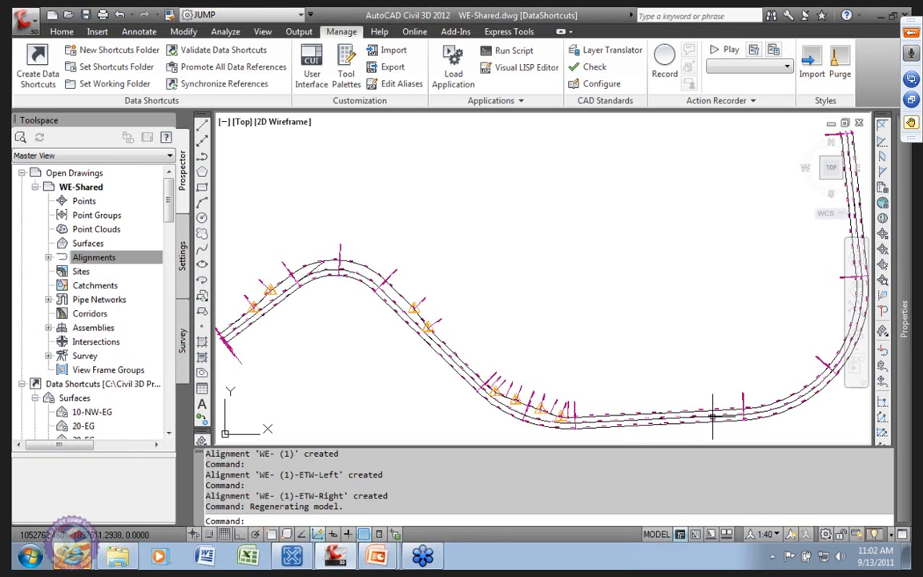
# Select the referenced WE- (1)-ETW-Left alignment and check its offset alignment parameters.
pyautogui.scroll(1, 445, 343)
pyautogui.scroll(1, 461, 340)
pyautogui.scroll(1, 509, 299)
pyautogui.click(498, 284)
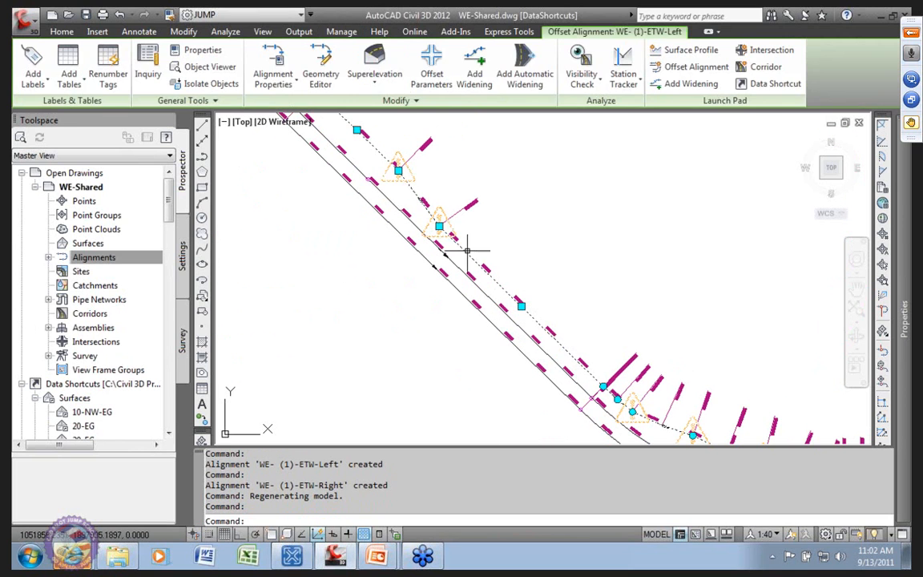
pyautogui.click(432, 74)
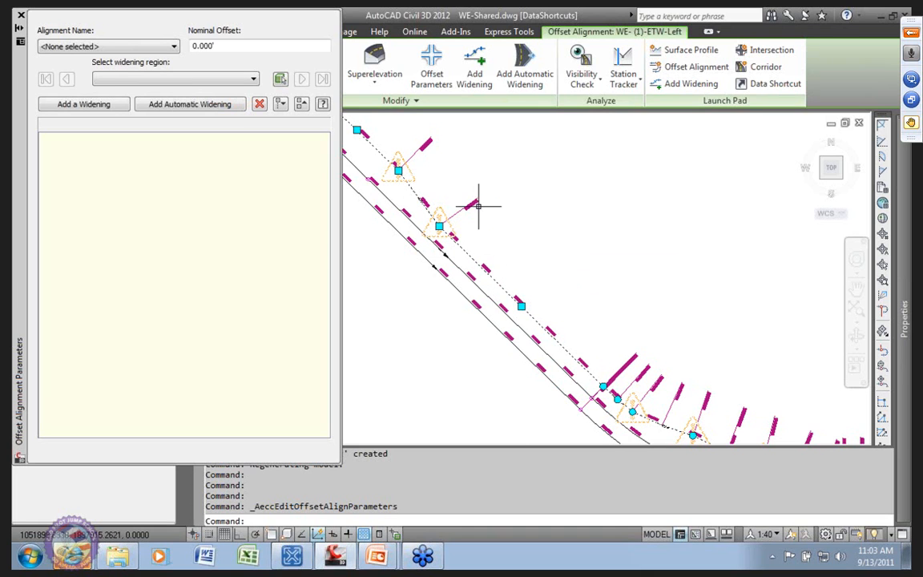
pyautogui.click(21, 15)
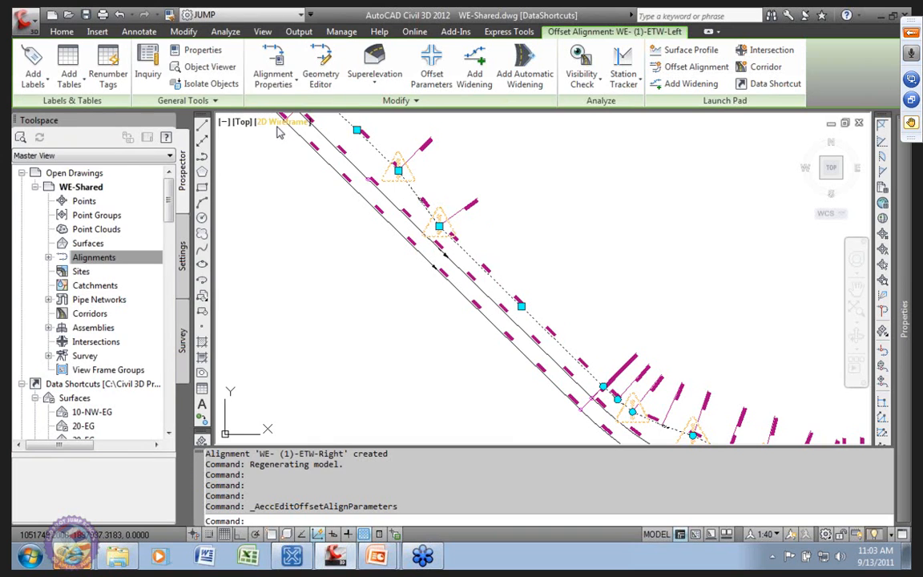
# Check the parent alignment and nominal offset settings in the alignment properties of WE- (1)-ETW-Left.
pyautogui.click(273, 70)
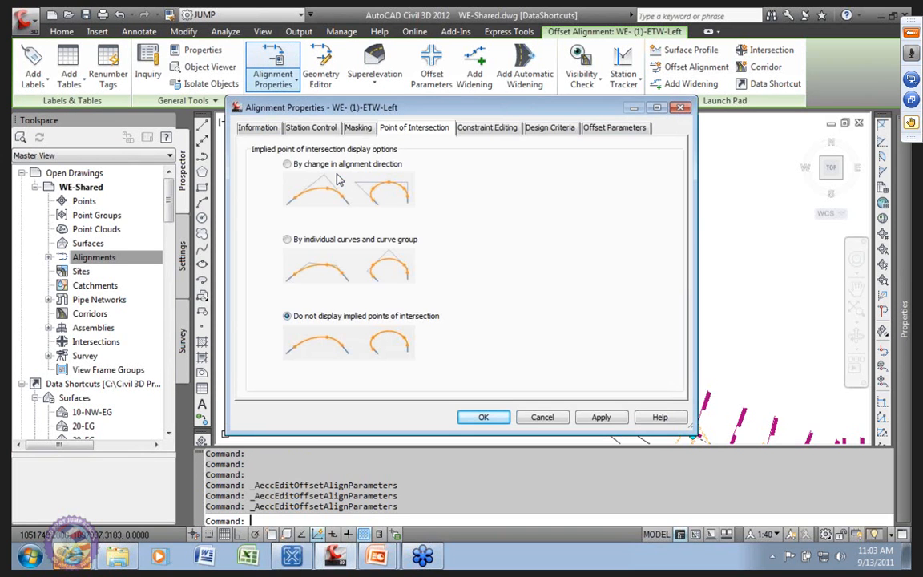
pyautogui.click(623, 130)
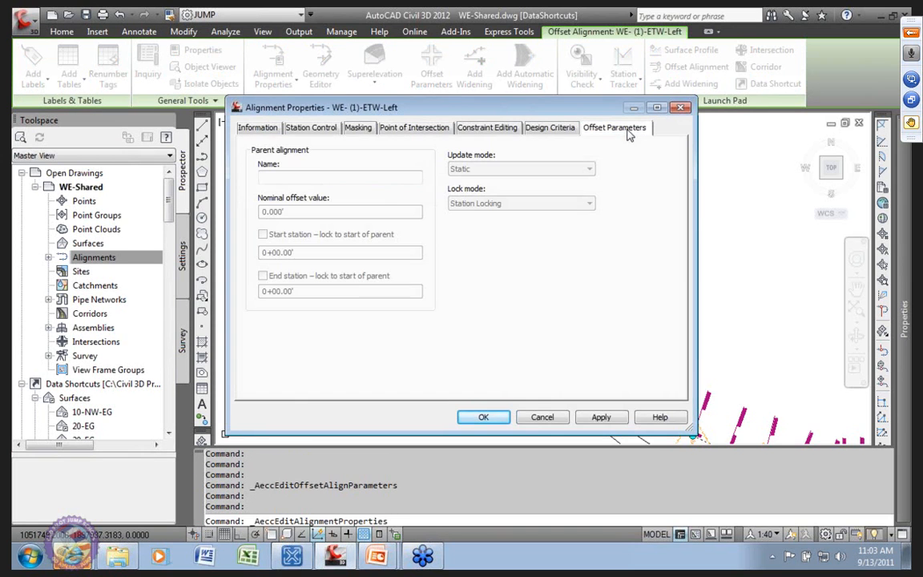
pyautogui.click(311, 178)
pyautogui.moveTo(437, 115); pyautogui.dragTo(619, 131)
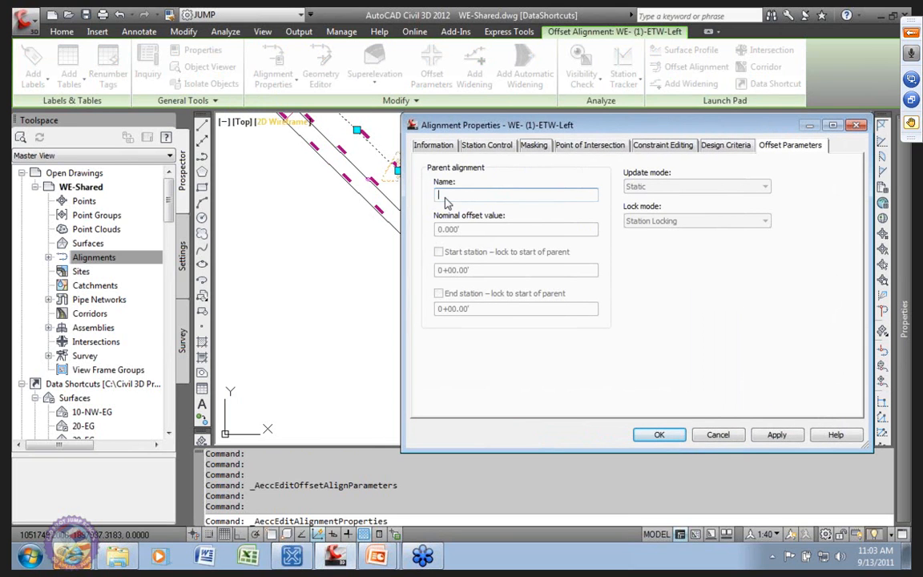
pyautogui.click(780, 439)
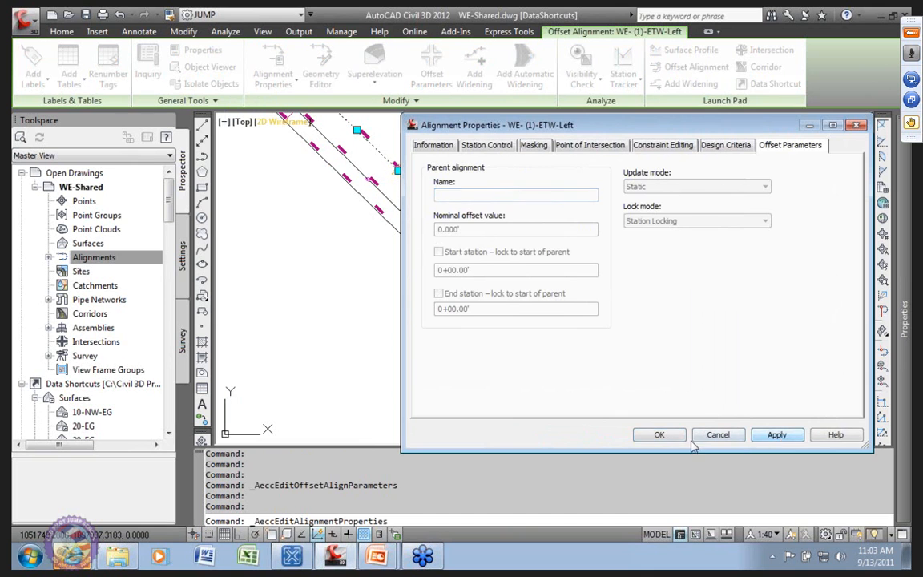
pyautogui.click(661, 436)
# Examine the referenced left edge-of-travel-way alignment and its widened stretches alongside the WE- (1) centerline.
pyautogui.scroll(-4, 521, 296)
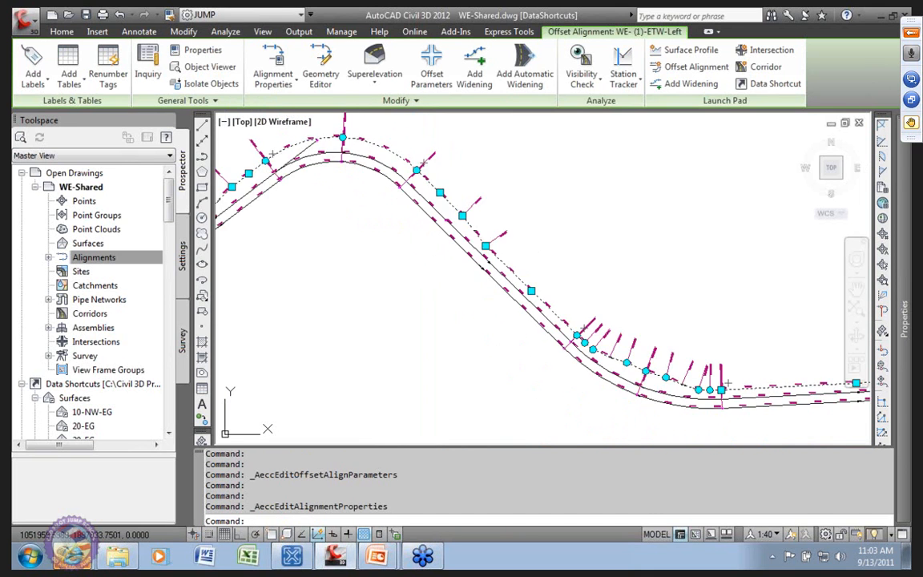
pyautogui.scroll(4, 517, 289)
pyautogui.moveTo(487, 286)
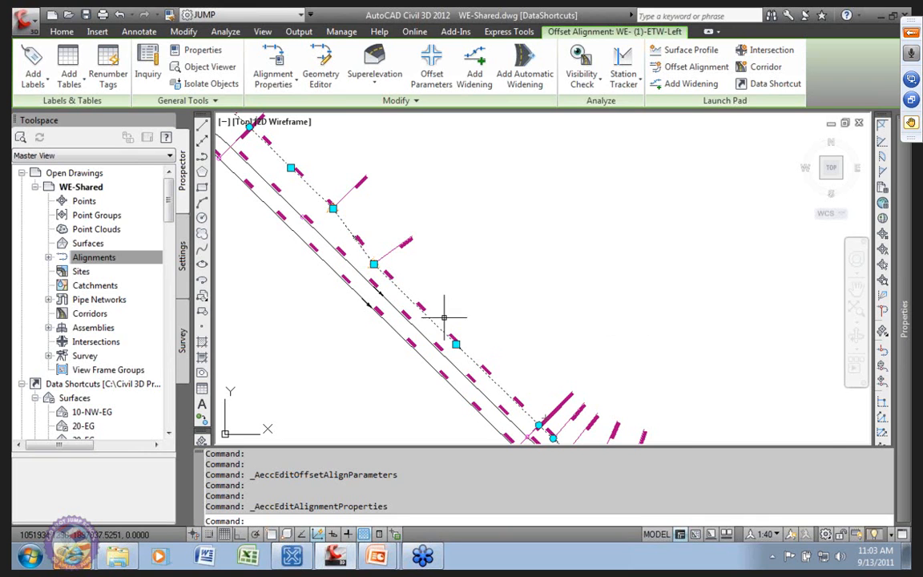
pyautogui.scroll(-5, 473, 308)
pyautogui.moveTo(428, 335); pyautogui.dragTo(470, 306, button='middle')
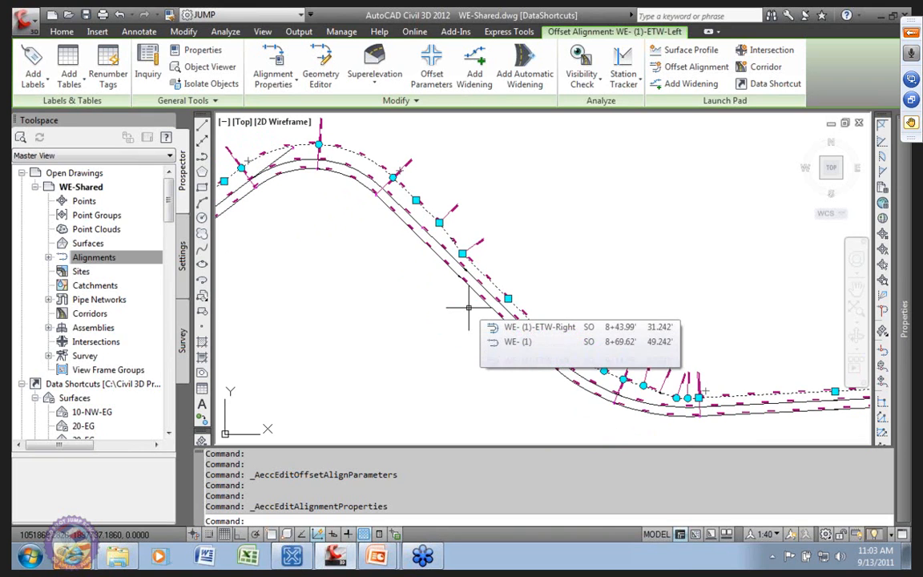
pyautogui.scroll(-1, 439, 309)
pyautogui.moveTo(429, 312); pyautogui.dragTo(371, 309, button='middle')
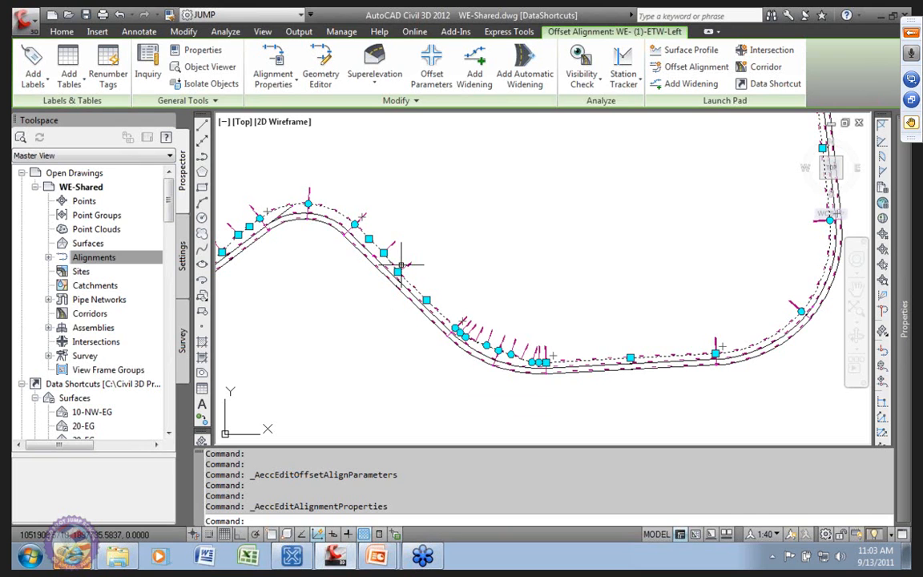
pyautogui.moveTo(505, 332); pyautogui.dragTo(489, 293, button='middle')
pyautogui.scroll(6, 489, 293)
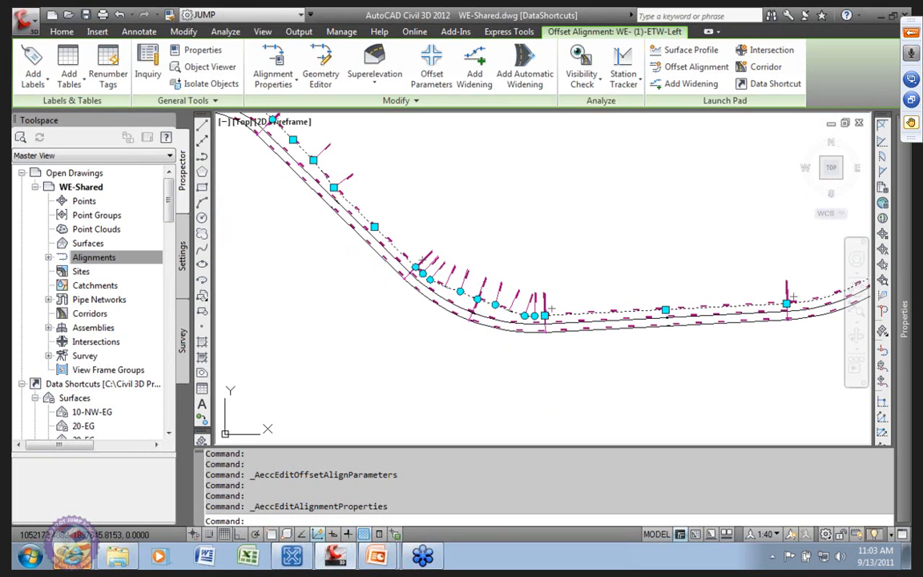
# Check the alignment name and widening region choices in the offset parameters of WE- (1)-ETW-Left.
pyautogui.click(431, 68)
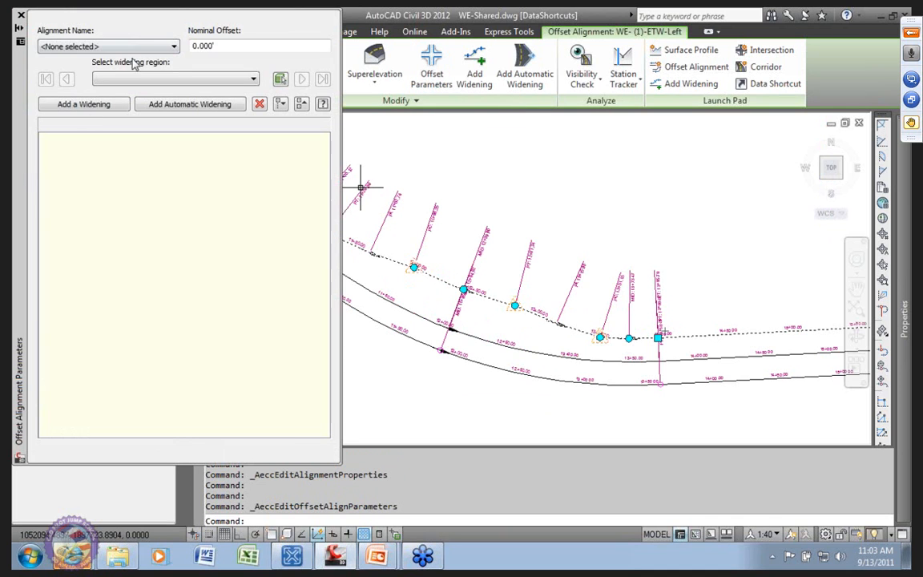
pyautogui.click(174, 46)
pyautogui.click(175, 58)
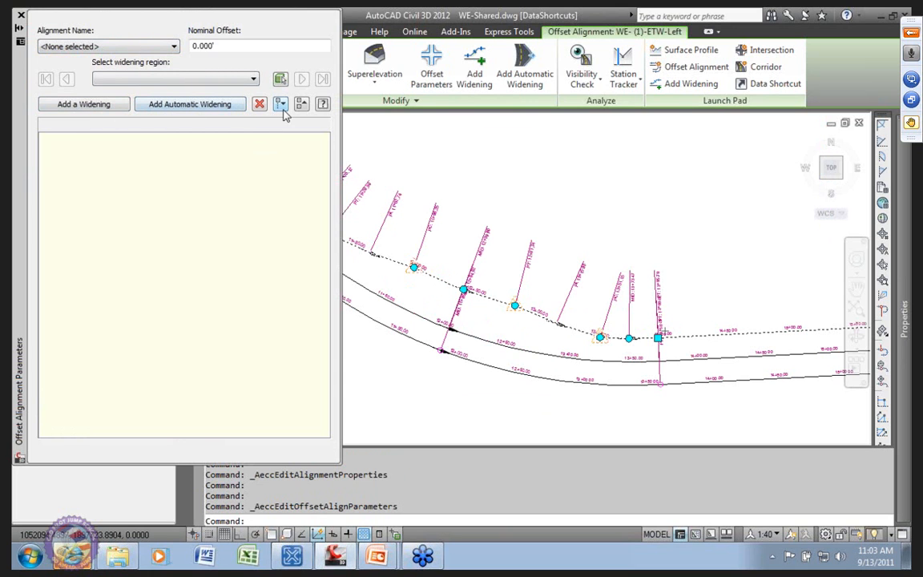
pyautogui.click(19, 16)
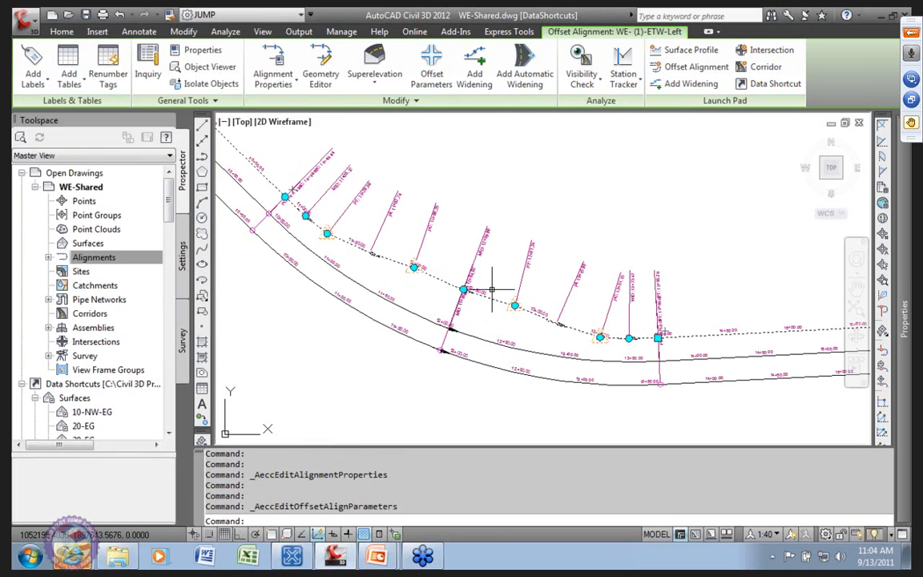
# Select the referenced WE- (1)-ETW-Left alignment and stretch the curve-start grip of its lower widened bend toward the WE- (1) centerline.
pyautogui.click(511, 274)
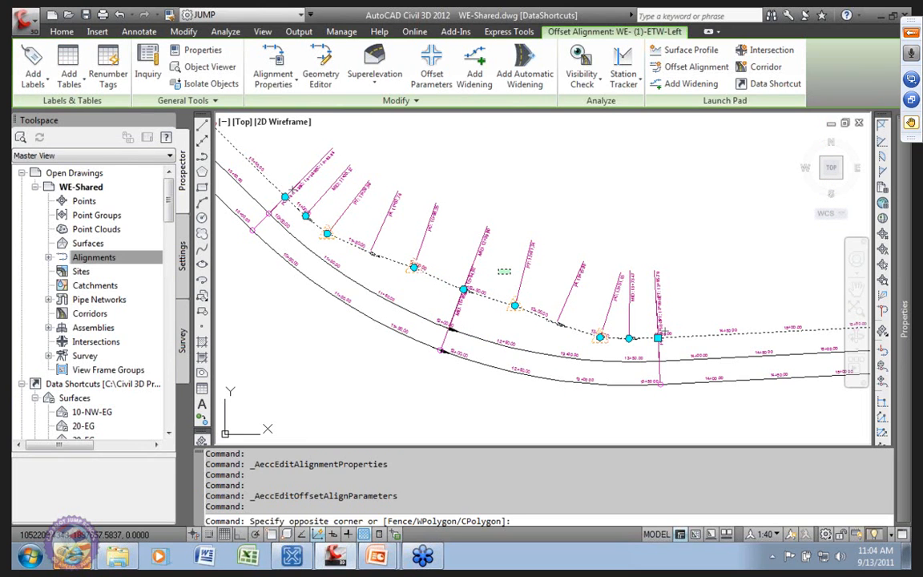
pyautogui.click(498, 269)
pyautogui.click(498, 268)
pyautogui.click(497, 271)
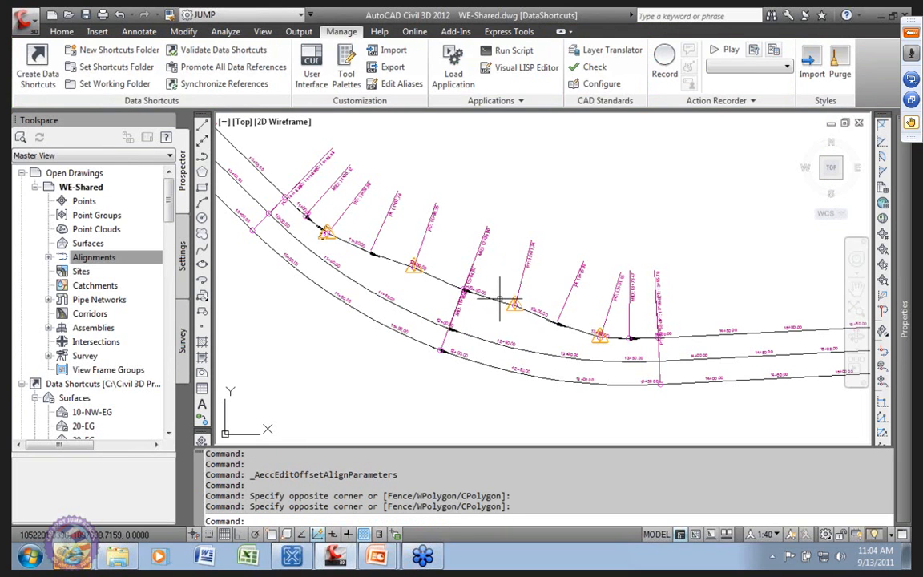
pyautogui.click(500, 302)
pyautogui.click(499, 302)
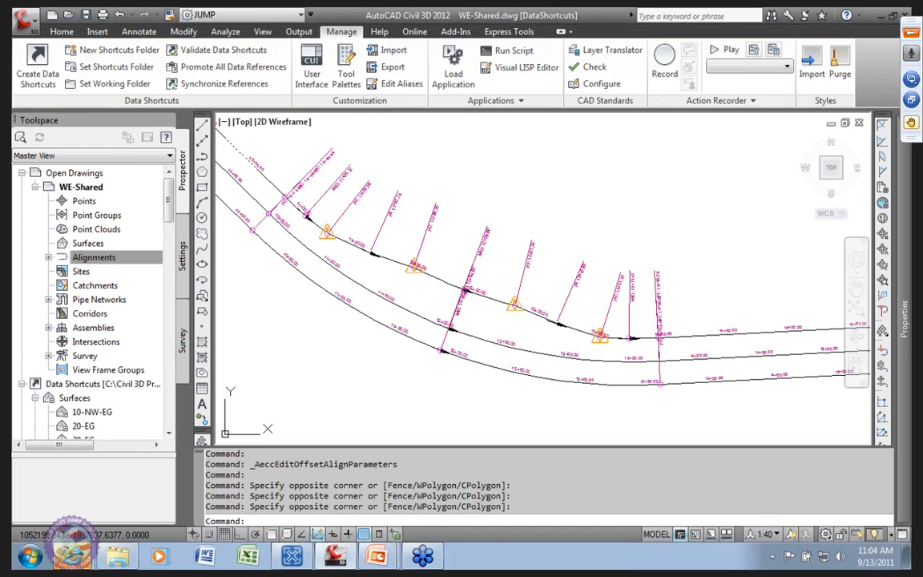
pyautogui.click(492, 299)
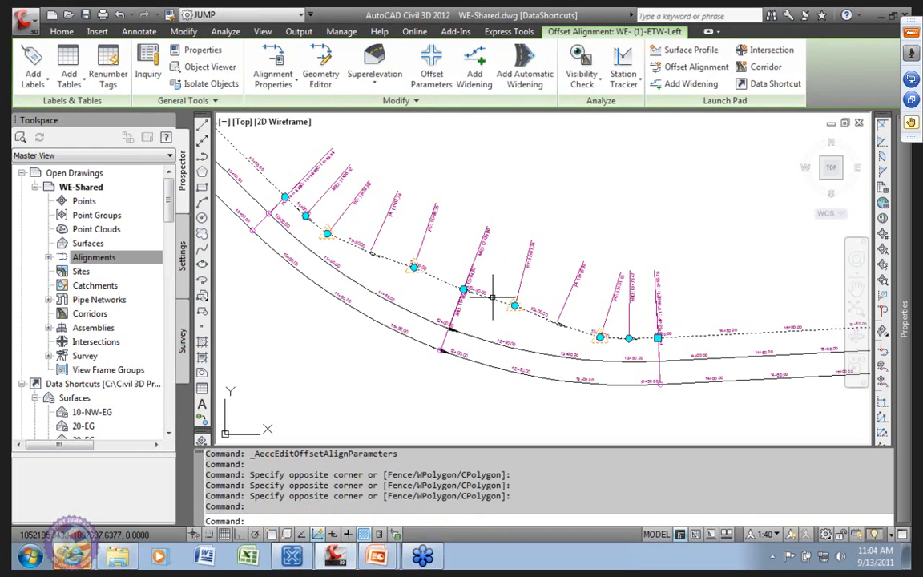
pyautogui.click(413, 267)
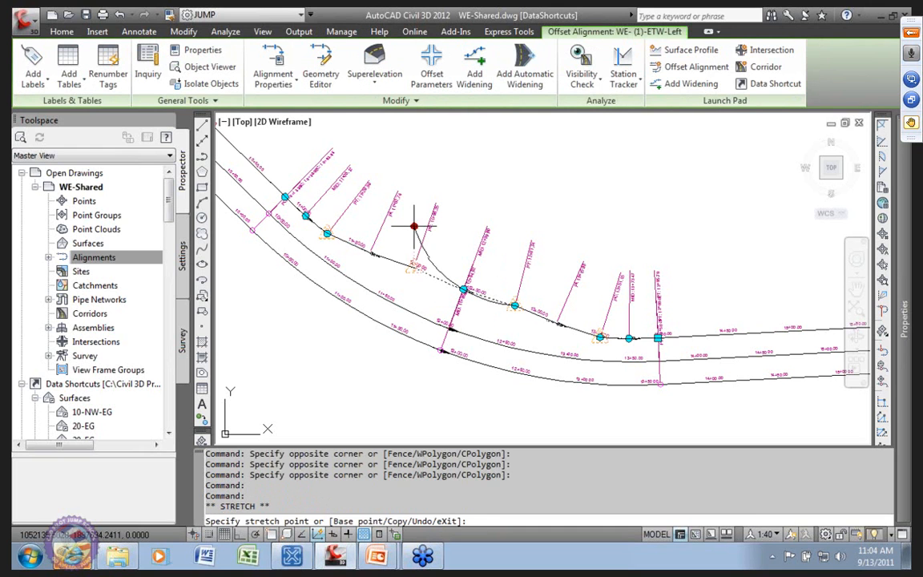
pyautogui.click(443, 290)
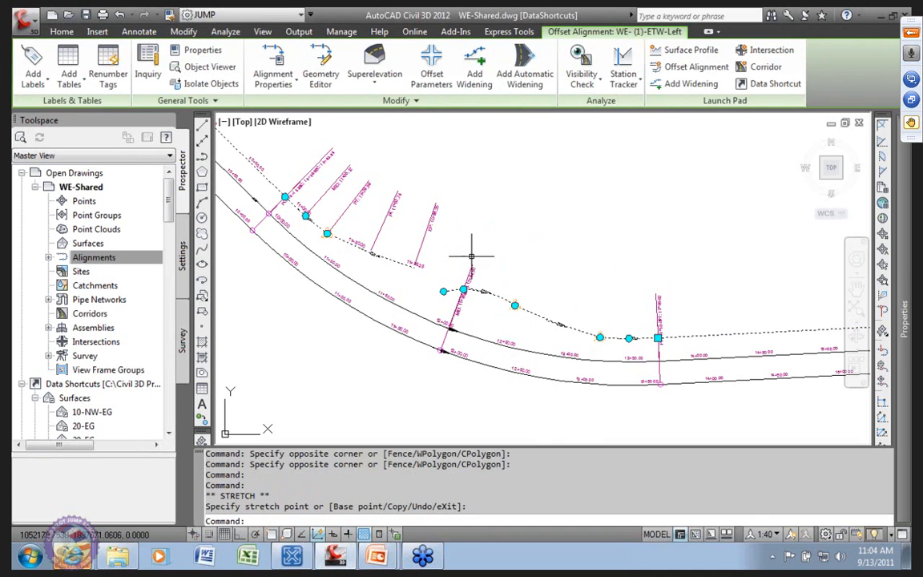
pyautogui.press('Escape')
pyautogui.press('Escape')
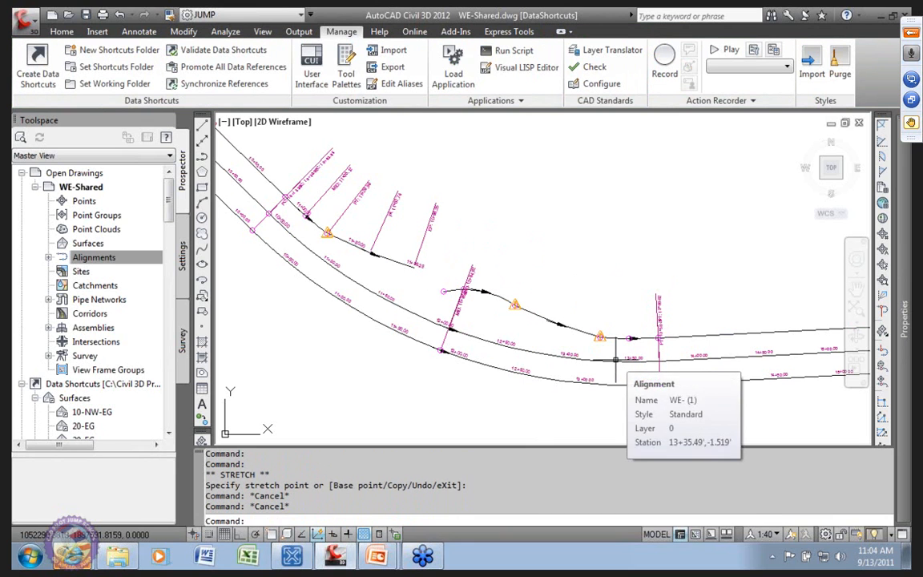
# Examine the stretched left edge-of-travel-way alignment within the whole WE- (1) layout and up close at the bend.
pyautogui.scroll(-2, 527, 276)
pyautogui.moveTo(469, 326); pyautogui.dragTo(473, 339, button='middle')
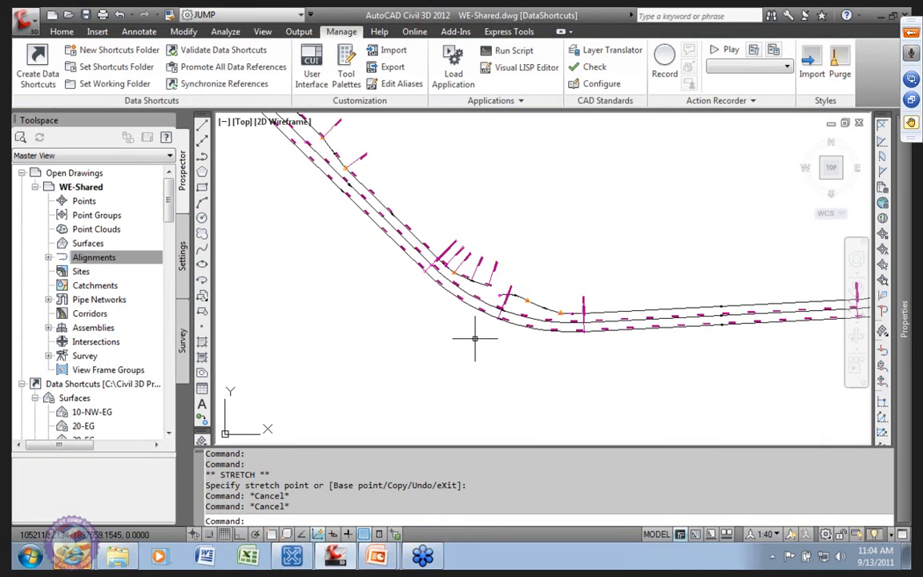
pyautogui.moveTo(475, 336)
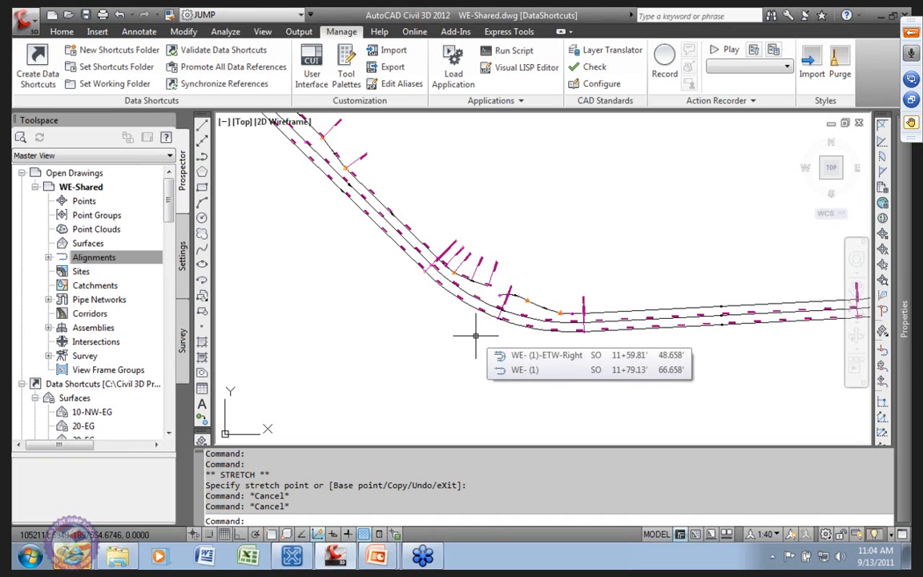
pyautogui.scroll(-4, 394, 267)
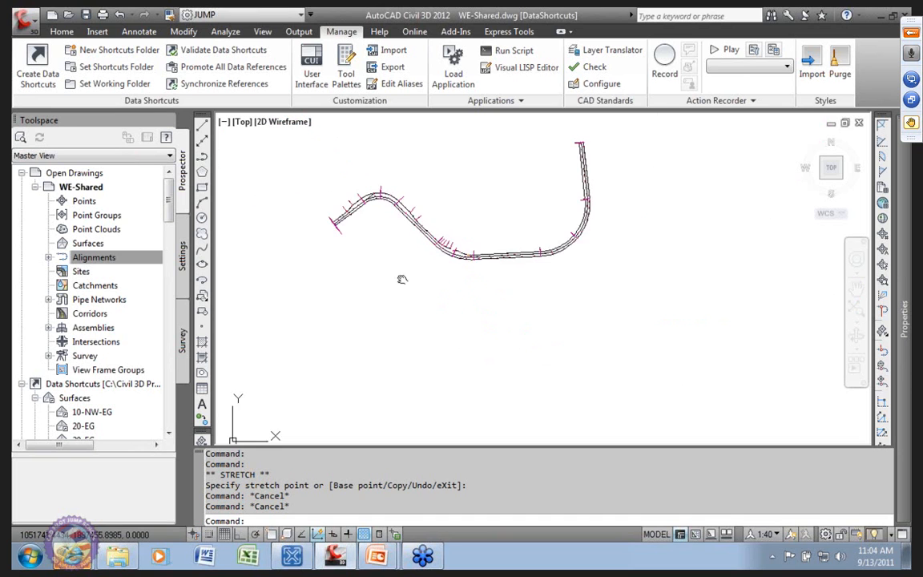
pyautogui.scroll(6, 474, 274)
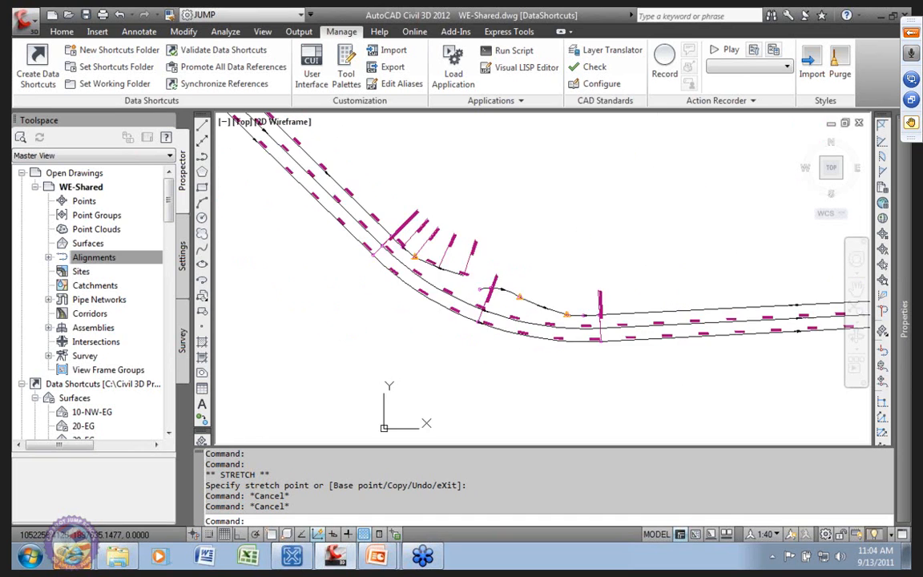
pyautogui.moveTo(371, 310)
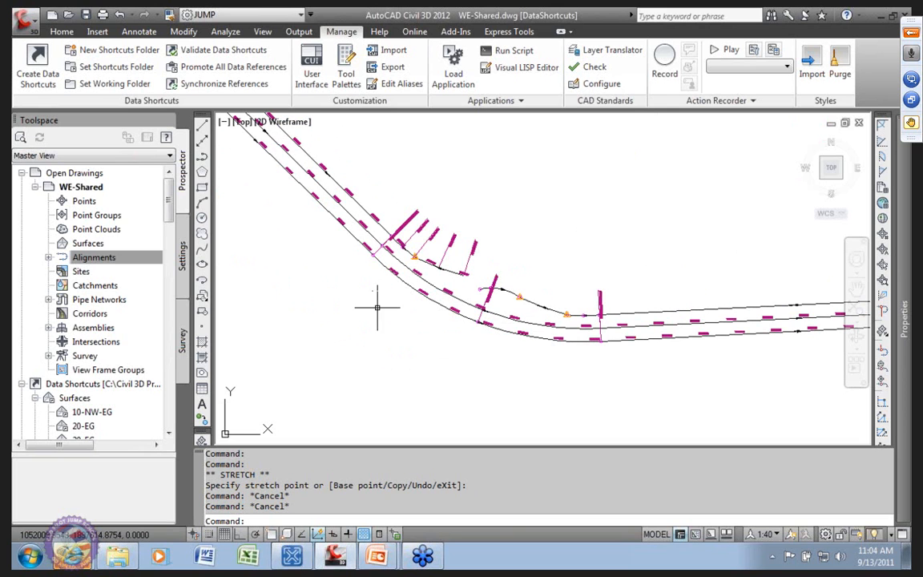
# Open the source drawing of the WE- (1) centerline alignment from its data shortcut.
pyautogui.scroll(-3, 172, 224)
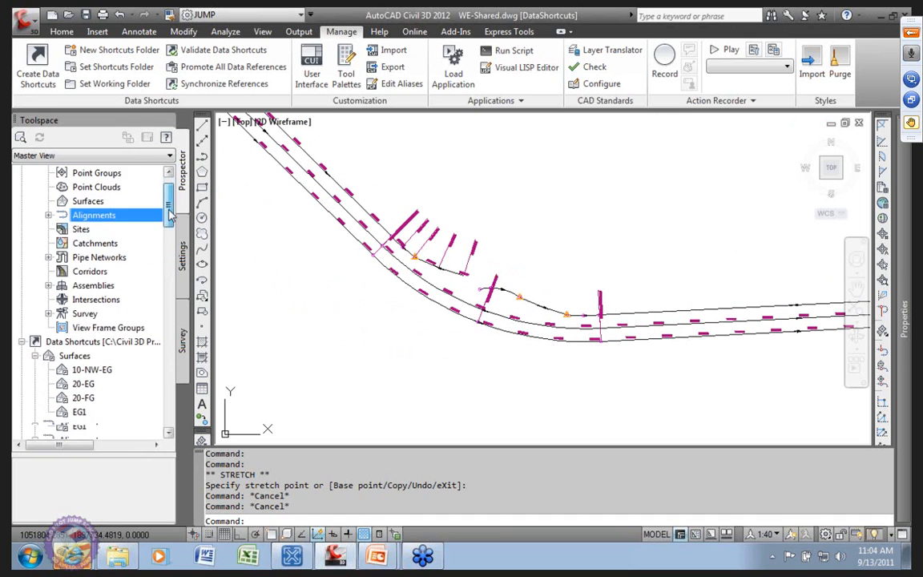
pyautogui.scroll(-2, 172, 224)
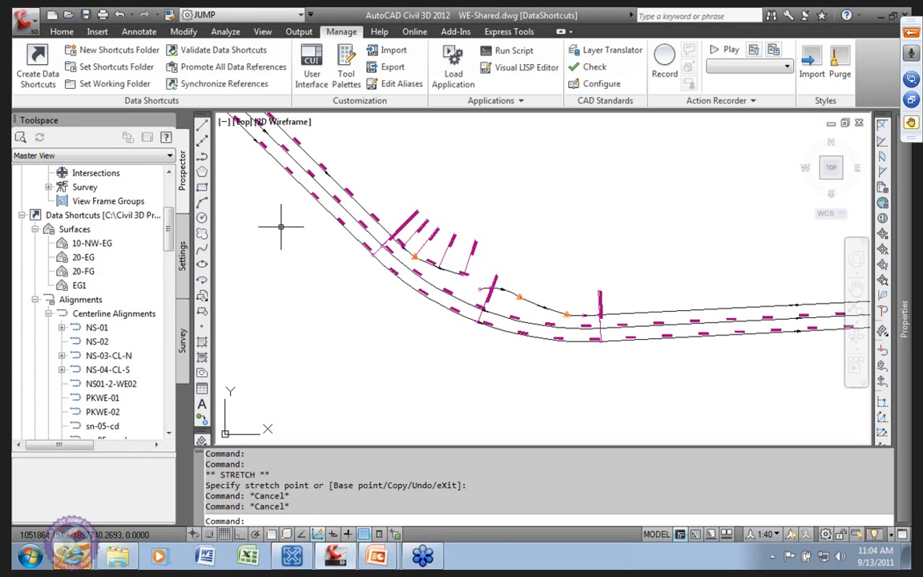
pyautogui.scroll(-4, 120, 288)
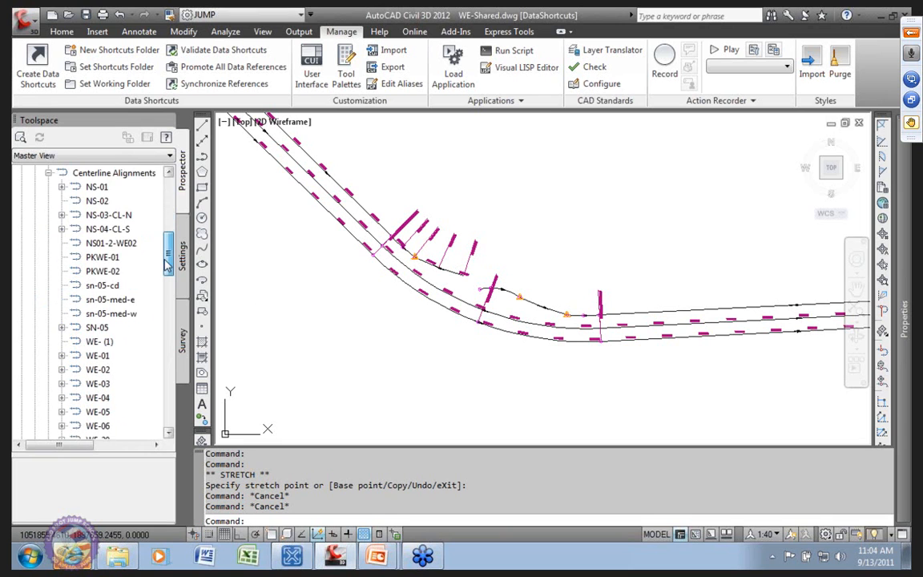
pyautogui.click(97, 328)
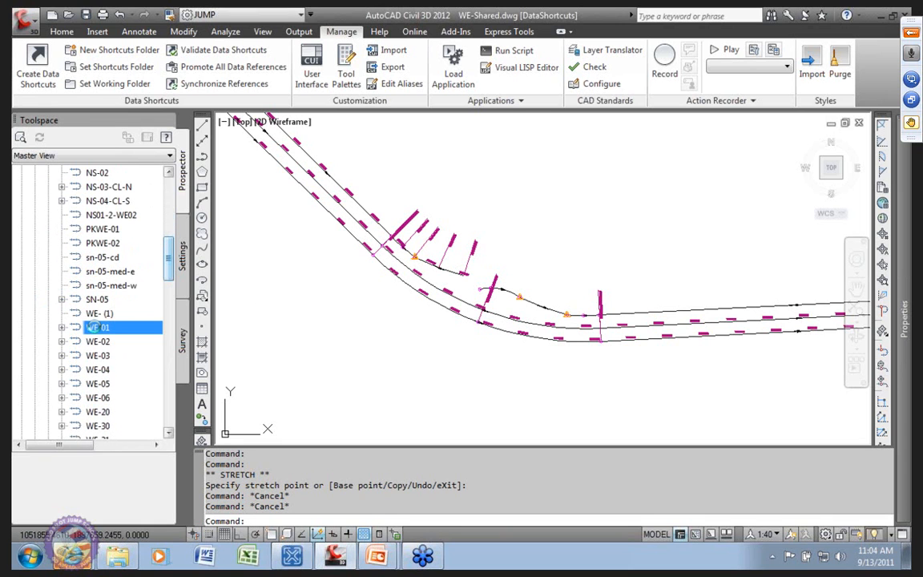
pyautogui.rightClick(97, 314)
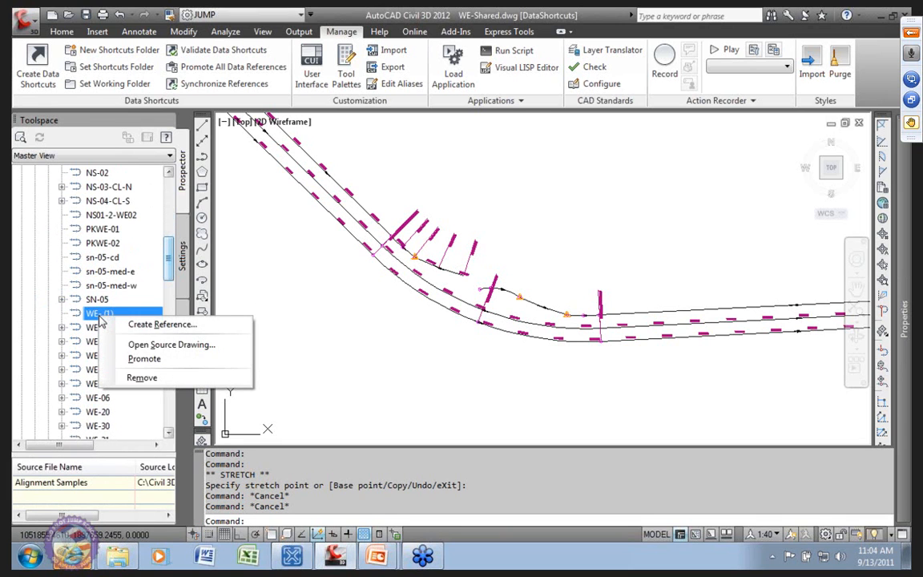
pyautogui.click(149, 346)
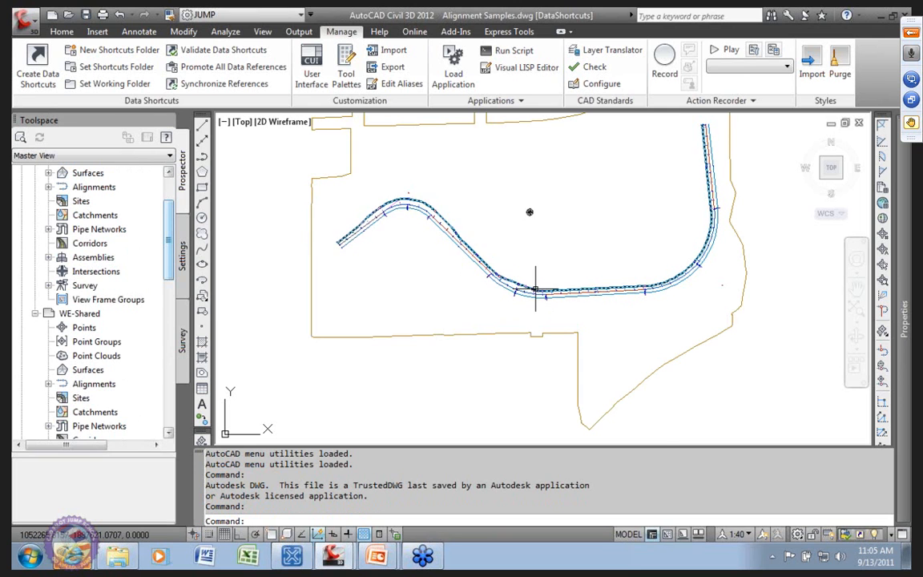
# Select WE- (1)-ETW-Left in the Alignment Samples drawing, inspect its widening grips, and compare the drawing entry with WE-Shared.
pyautogui.scroll(2, 529, 287)
pyautogui.scroll(1, 535, 288)
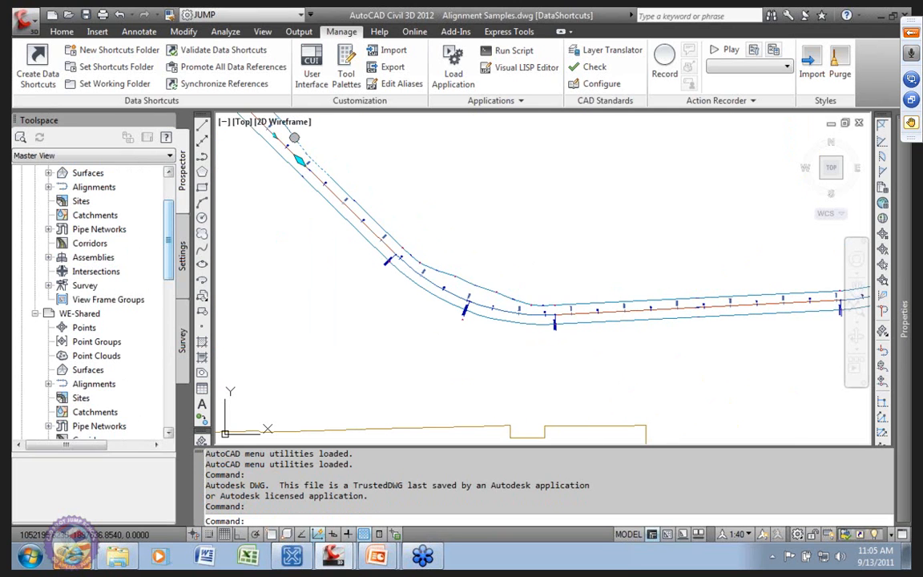
pyautogui.click(303, 155)
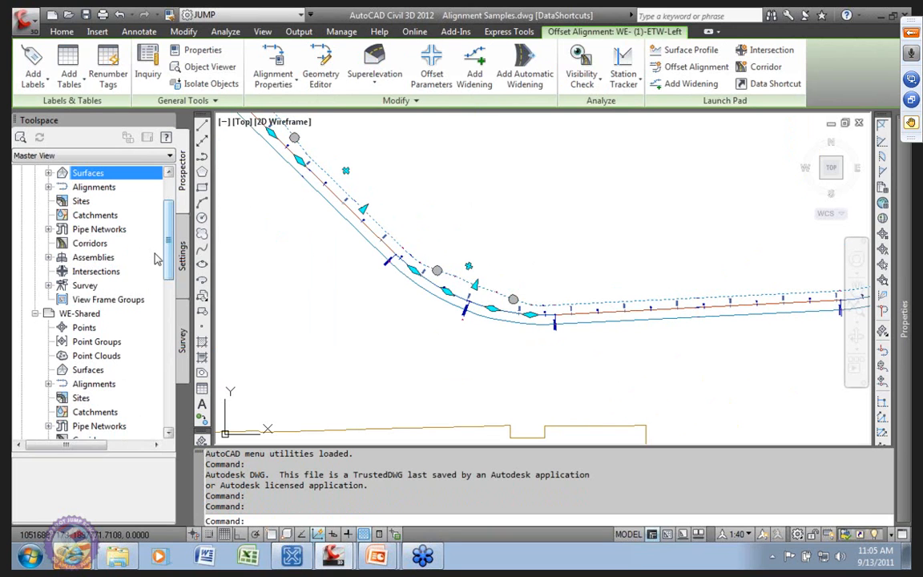
pyautogui.click(112, 317)
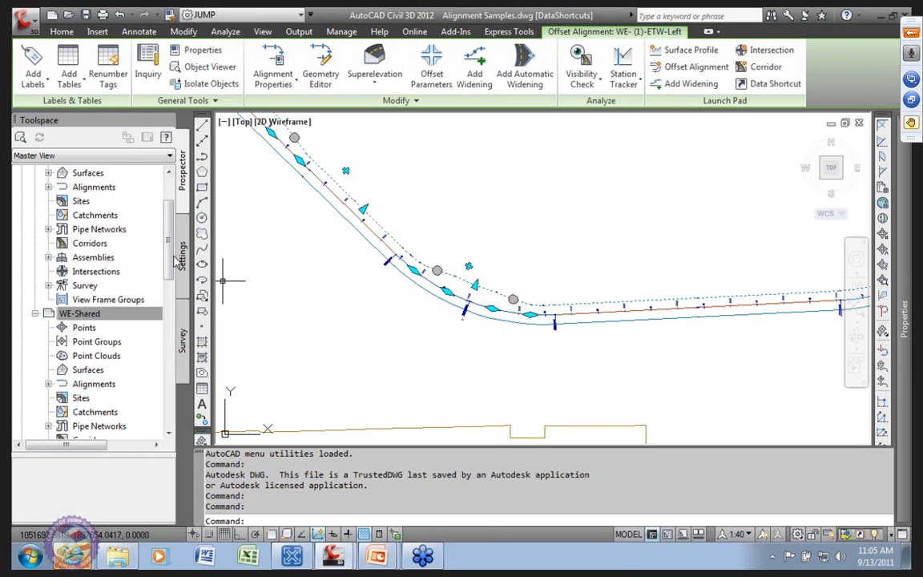
pyautogui.moveTo(169, 258)
pyautogui.mouseDown()
pyautogui.moveTo(168, 225)
pyautogui.moveTo(173, 354)
pyautogui.moveTo(169, 210)
pyautogui.mouseUp()
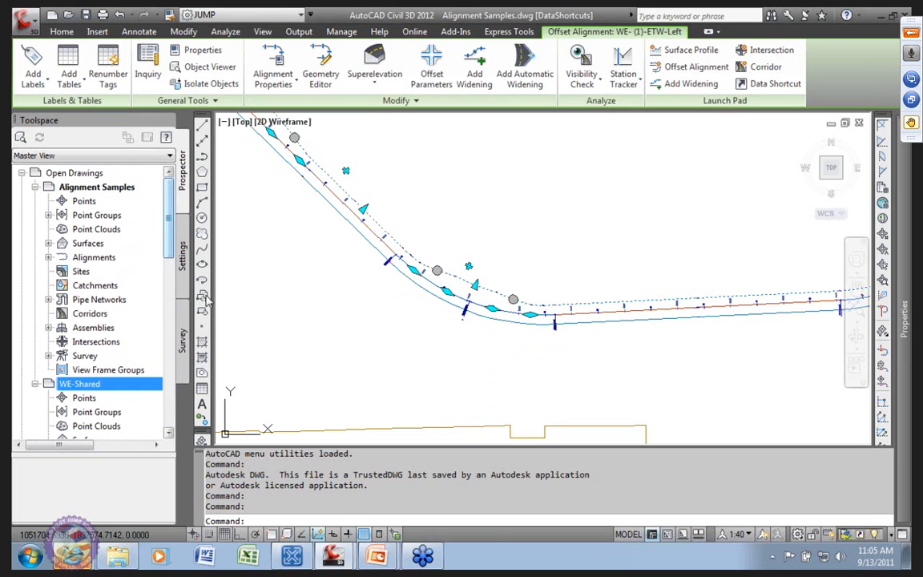
pyautogui.moveTo(369, 331)
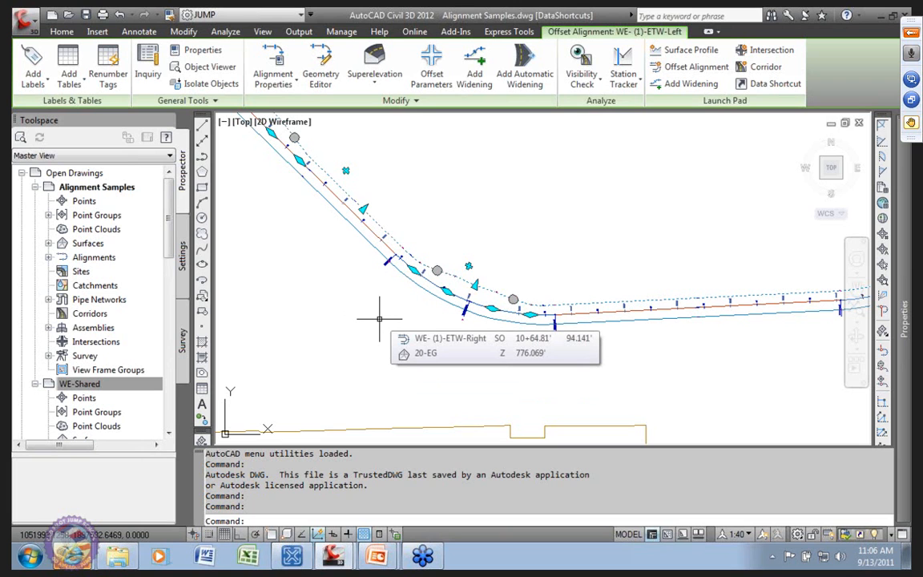
pyautogui.click(80, 384)
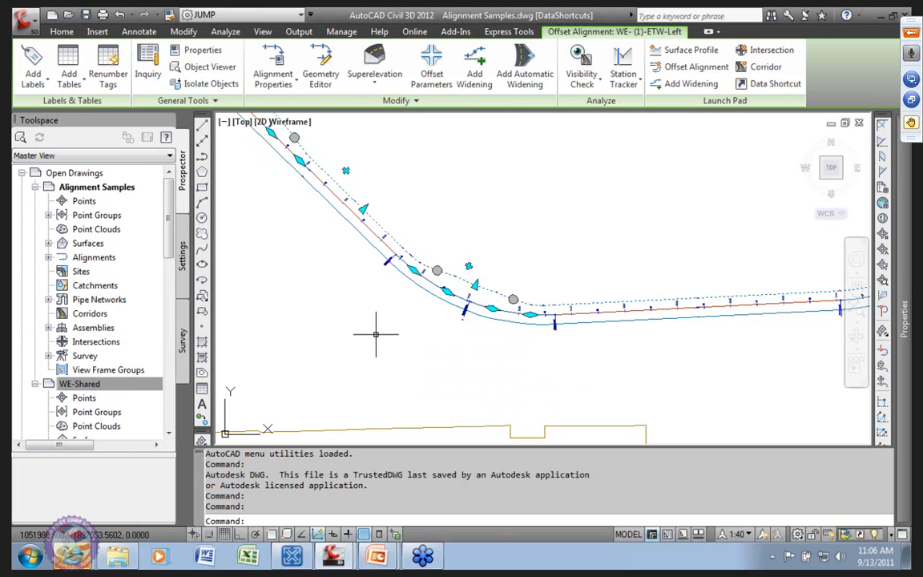
pyautogui.press('Escape')
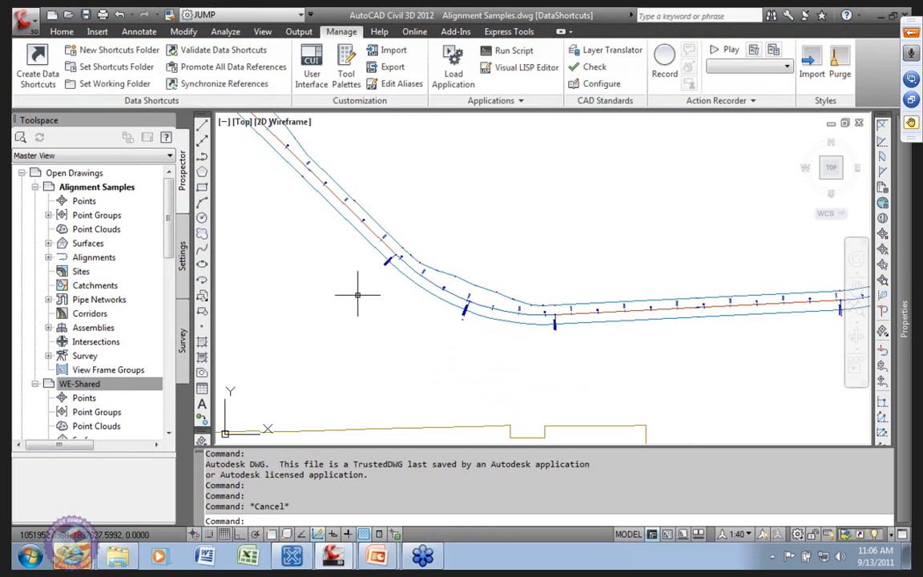
# Review the full WE- (1) centerline and its offset alignments in the source drawing, and switch to the PowerPoint presentation.
pyautogui.scroll(-5, 360, 292)
pyautogui.scroll(4, 429, 316)
pyautogui.moveTo(428, 319)
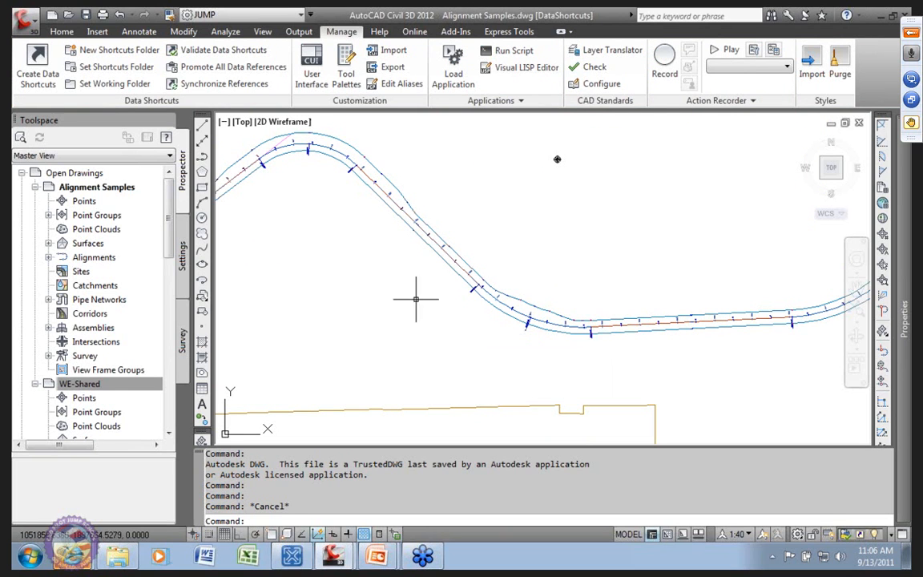
pyautogui.scroll(-2, 405, 305)
pyautogui.moveTo(405, 304); pyautogui.dragTo(376, 315, button='middle')
pyautogui.moveTo(376, 315)
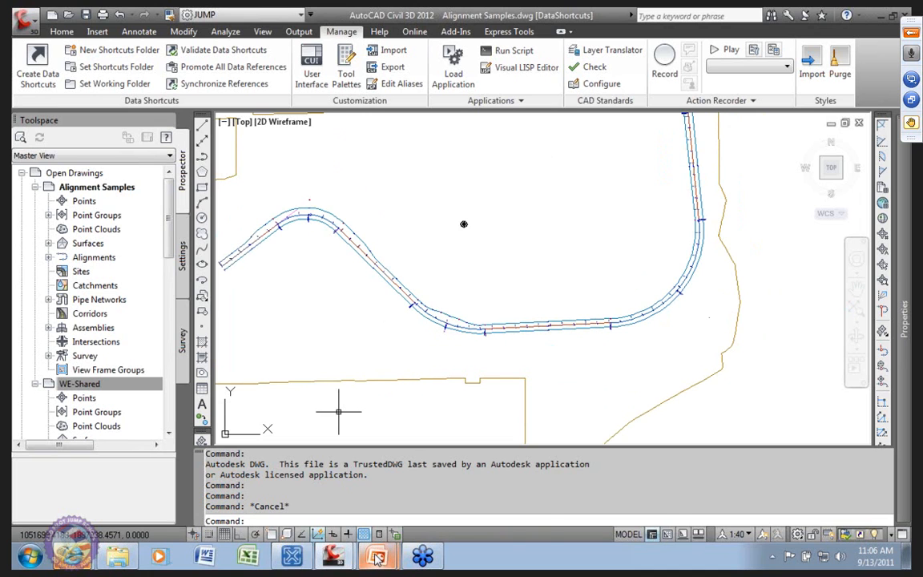
pyautogui.moveTo(378, 558)
pyautogui.click(286, 529)
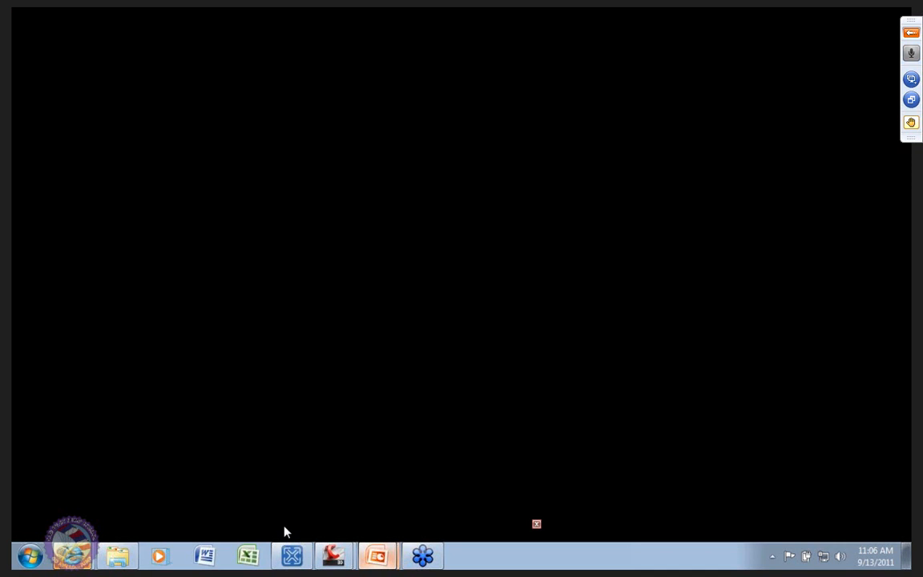